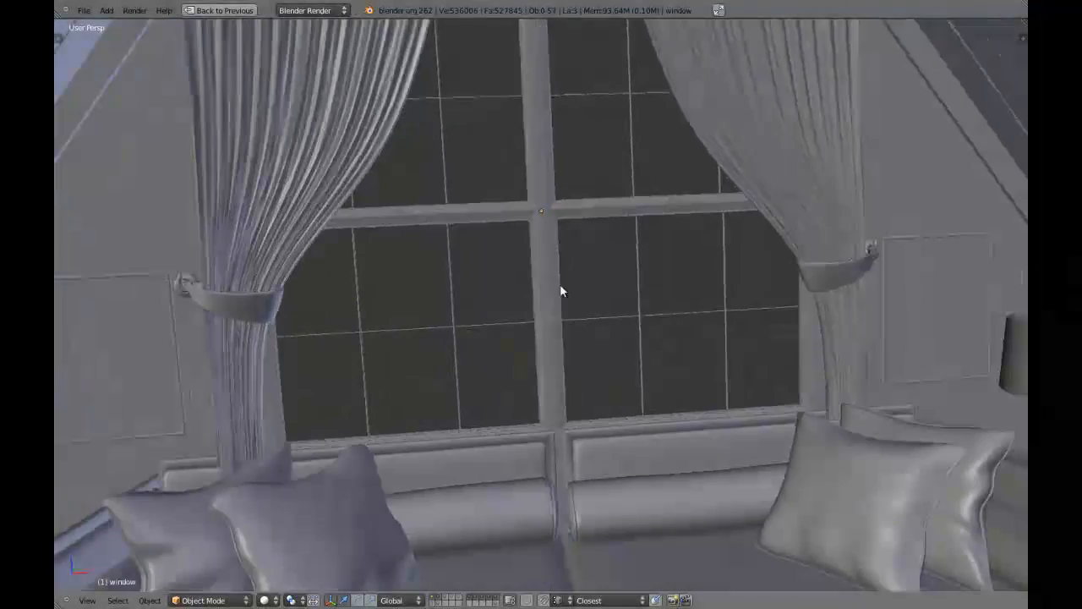
Step: Examine the finished window with its frame and panes, and the empty window opening in the room's end wall
scroll(555, 283, "up", 4)
middle_click_drag(539, 247, 648, 358, "shift")
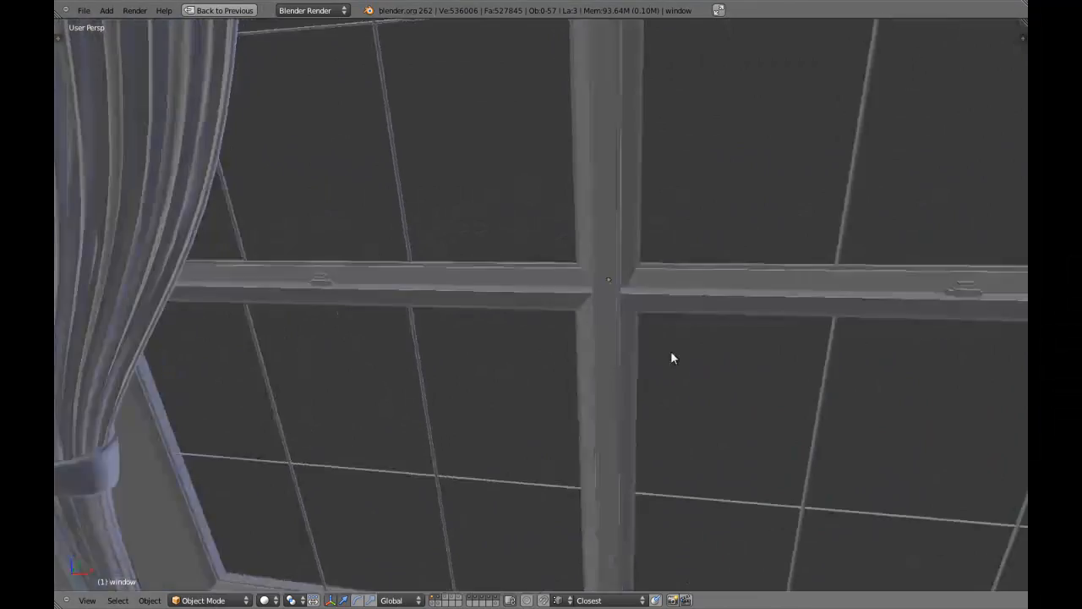
scroll(604, 366, "down", 3)
middle_click_drag(512, 366, 414, 339)
scroll(559, 331, "down", 4)
scroll(559, 337, "down", 3)
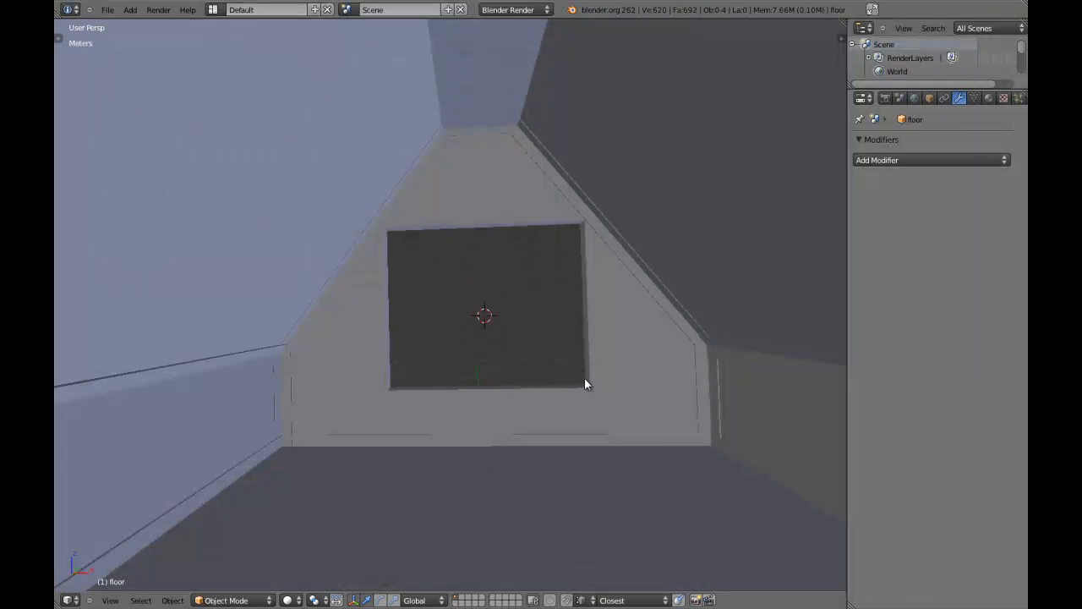
middle_click_drag(585, 378, 425, 395)
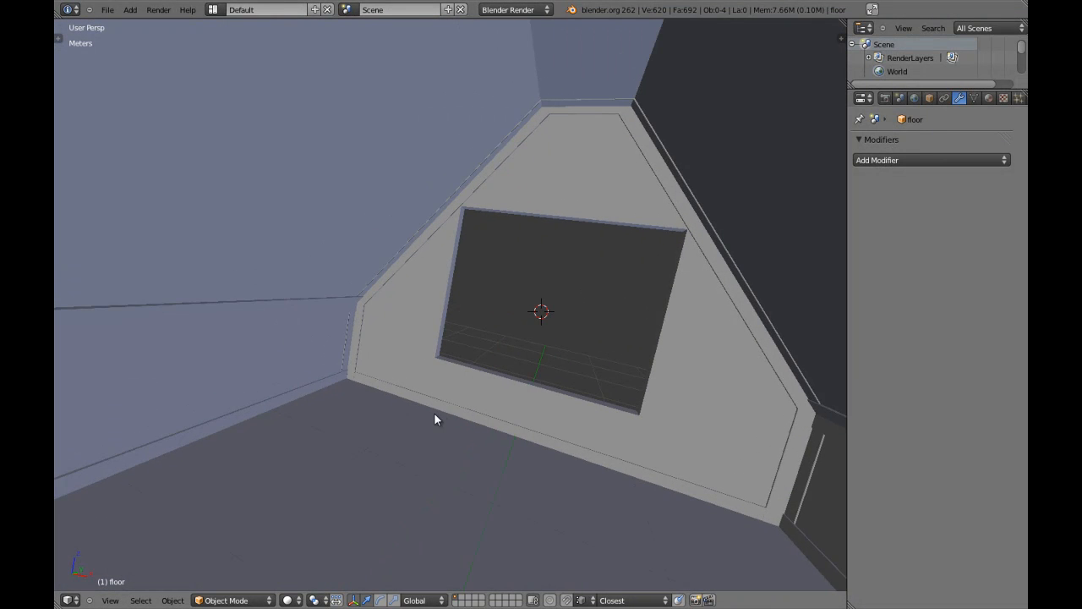
middle_click_drag(649, 381, 611, 345)
middle_click_drag(228, 335, 352, 415)
Step: Select the boards object that runs along the base of the room's end wall
scroll(381, 388, "up", 4)
key("Tab")
key("Tab")
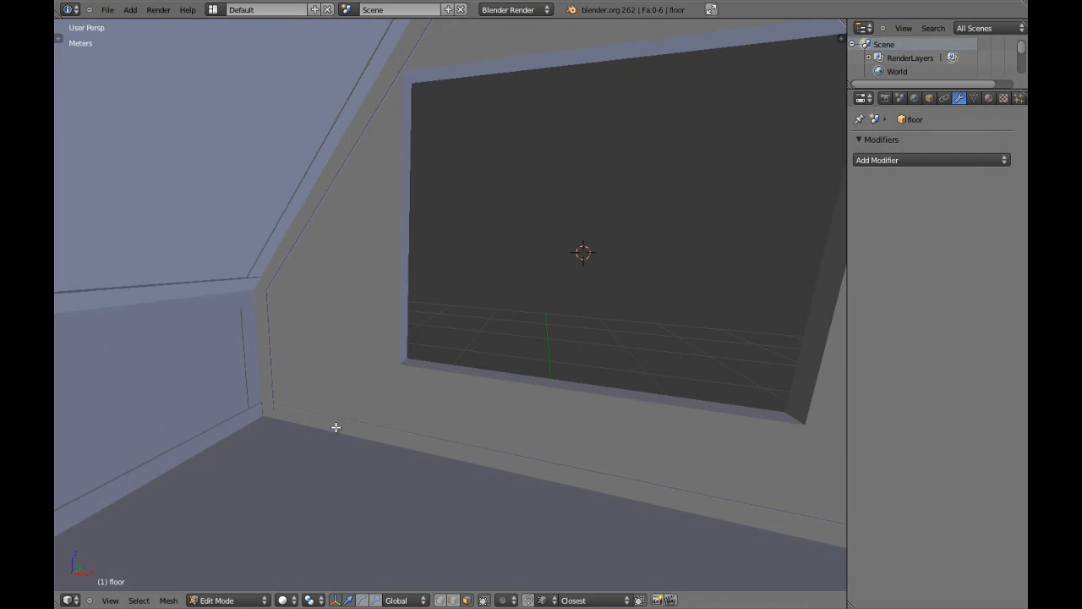
key("z")
key("z")
right_click(268, 331)
key("g")
right_click(284, 339)
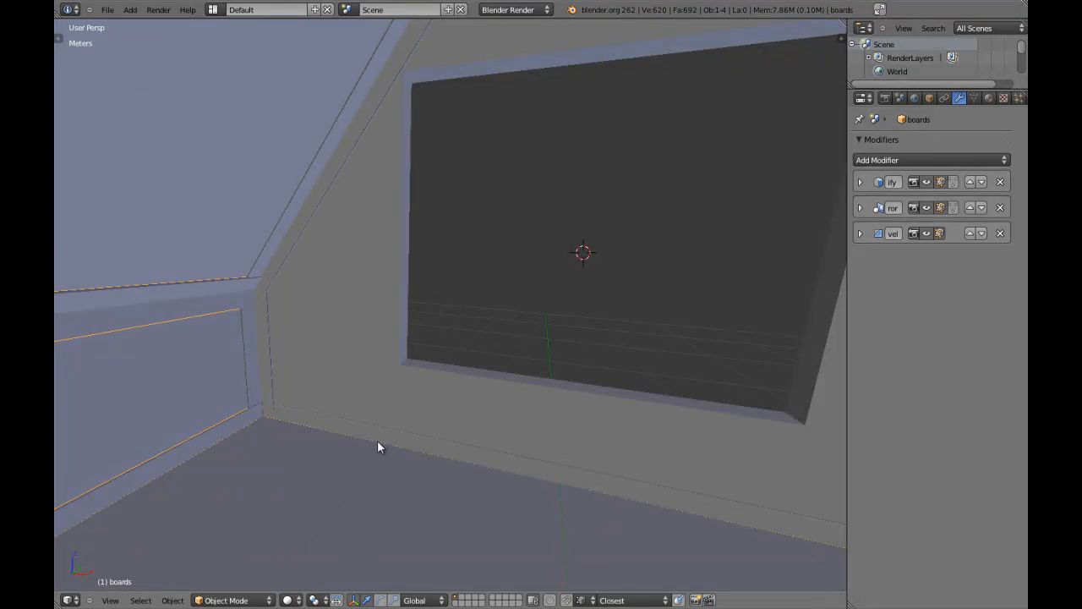
Step: Move the lower board face under the window opening slightly along the global Y axis
key("Tab")
scroll(336, 411, "up", 3)
right_click(311, 438)
key("KP_Decimal")
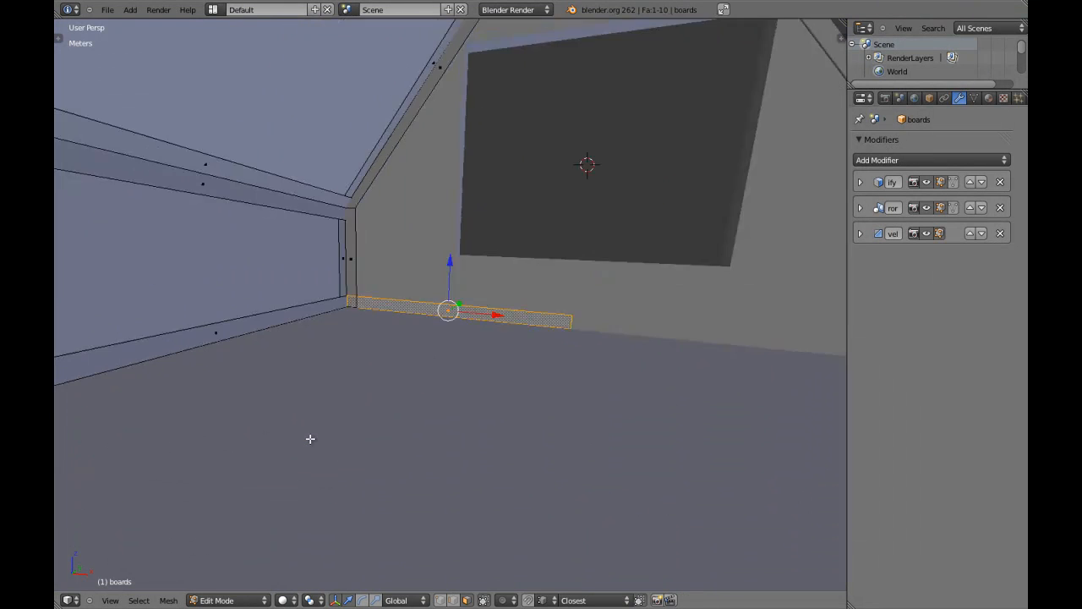
middle_click_drag(387, 302, 414, 338)
scroll(413, 338, "up", 4)
middle_click_drag(273, 322, 471, 361)
key("g")
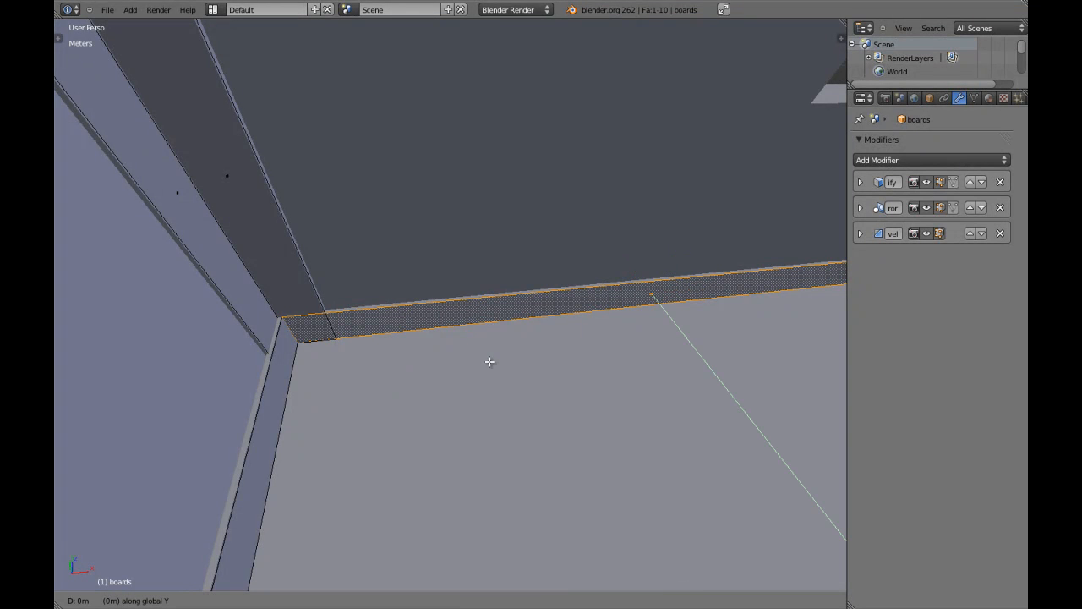
left_click(493, 389)
key("Tab")
key("KP_Decimal")
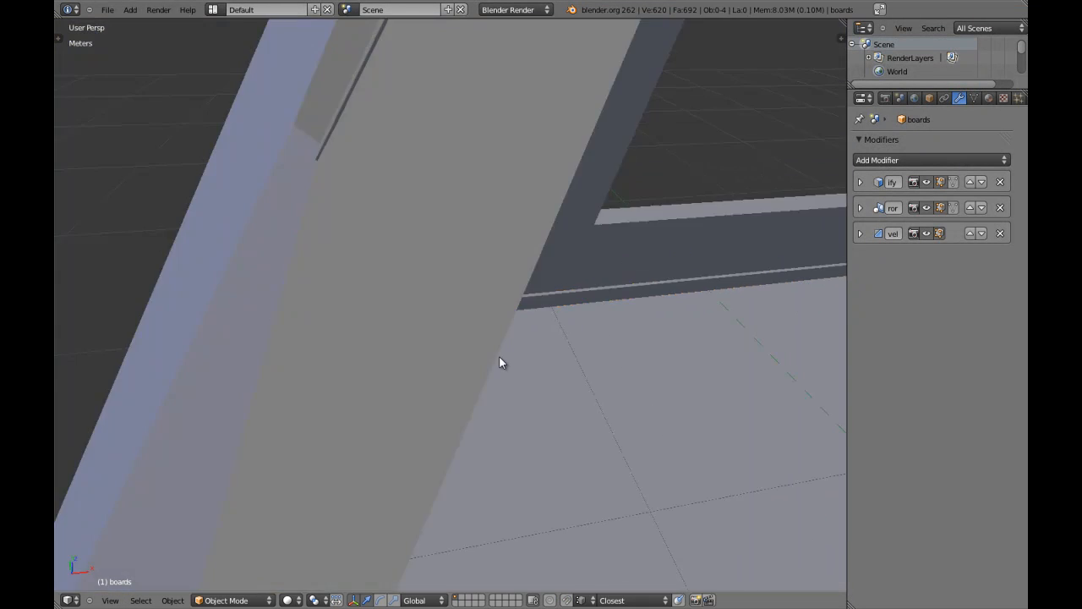
Step: Select the walls object and open its mesh for editing with the window opening's inner faces selected
scroll(499, 357, "down", 4)
middle_click_drag(499, 357, 423, 295)
key("a")
key("a")
middle_click_drag(578, 260, 454, 282, "shift")
scroll(451, 294, "up", 4)
right_click(450, 297)
right_click(457, 290)
key("Tab")
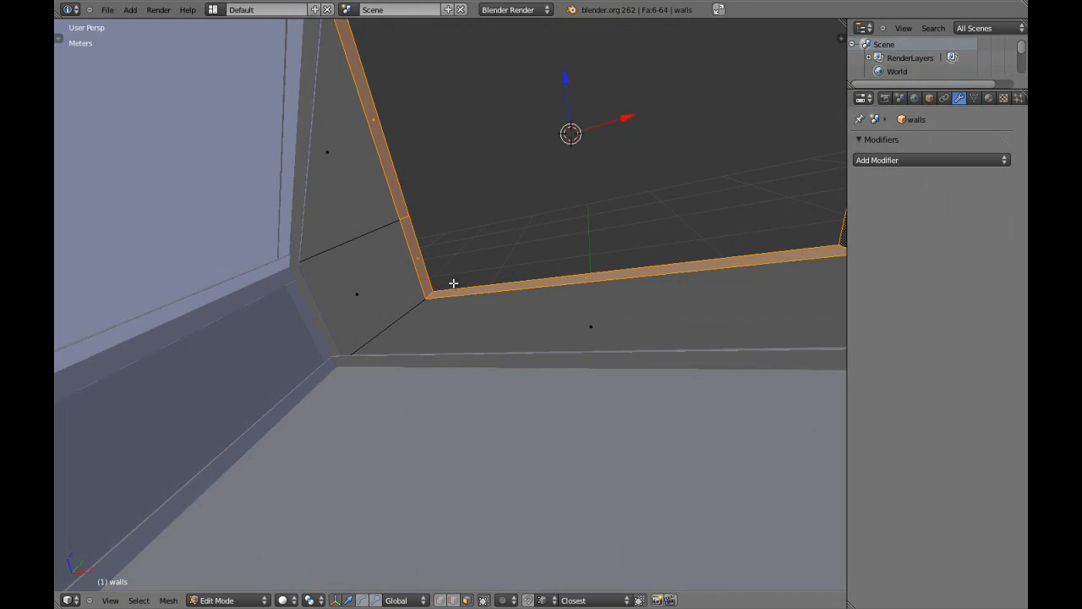
middle_click_drag(453, 283, 468, 334)
middle_click_drag(415, 307, 509, 257)
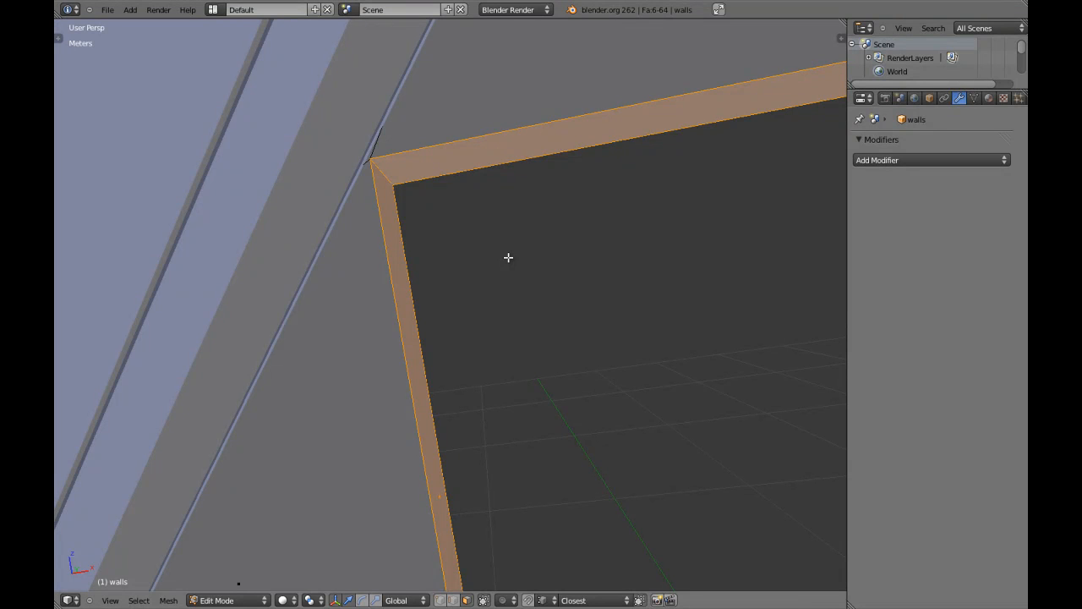
Step: Extrude the six inner faces of the window opening in place without offsetting them
key("e")
right_click(510, 257)
key("ctrl+KP_1")
key("KP_5")
scroll(511, 259, "up", 6)
key("z")
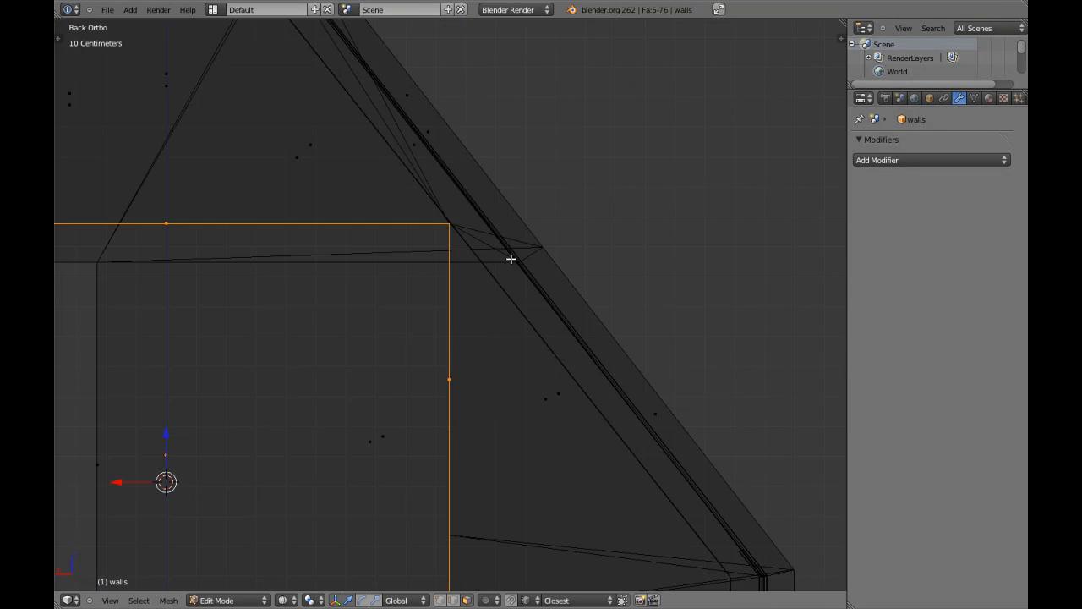
scroll(486, 294, "up", 3)
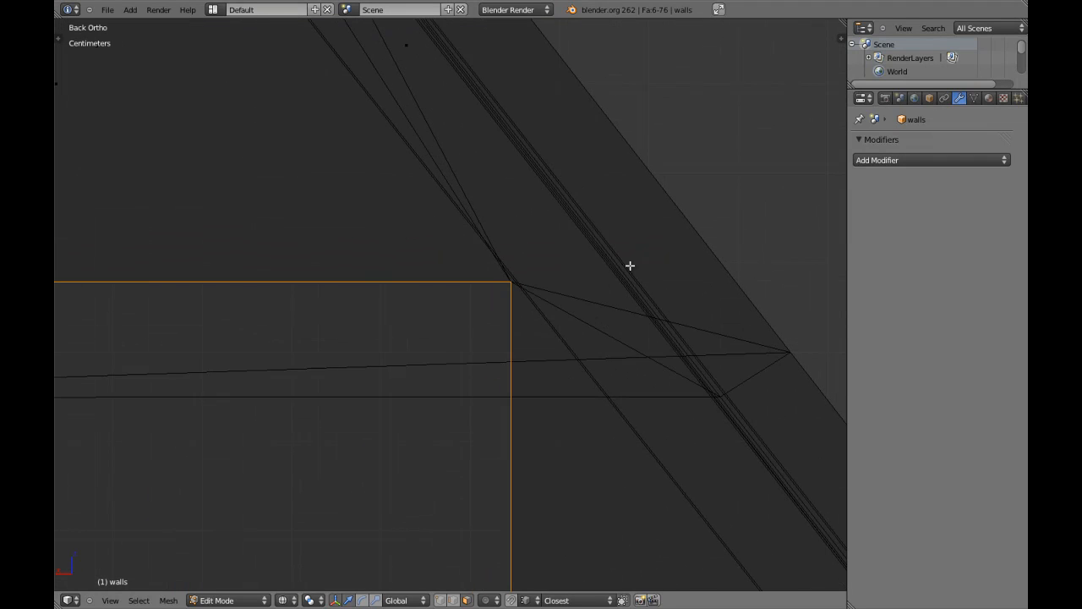
Step: Scale the extruded window opening faces slightly inward along the X axis and along the Z axis
key("s")
key("x")
left_click(592, 279)
scroll(575, 281, "up", 3)
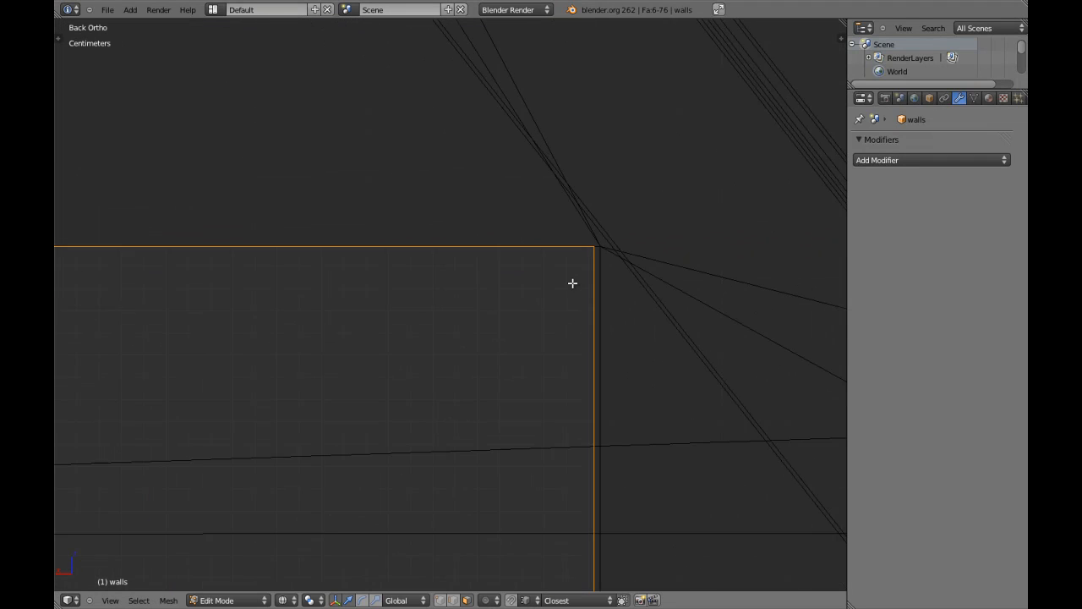
key("s")
key("z")
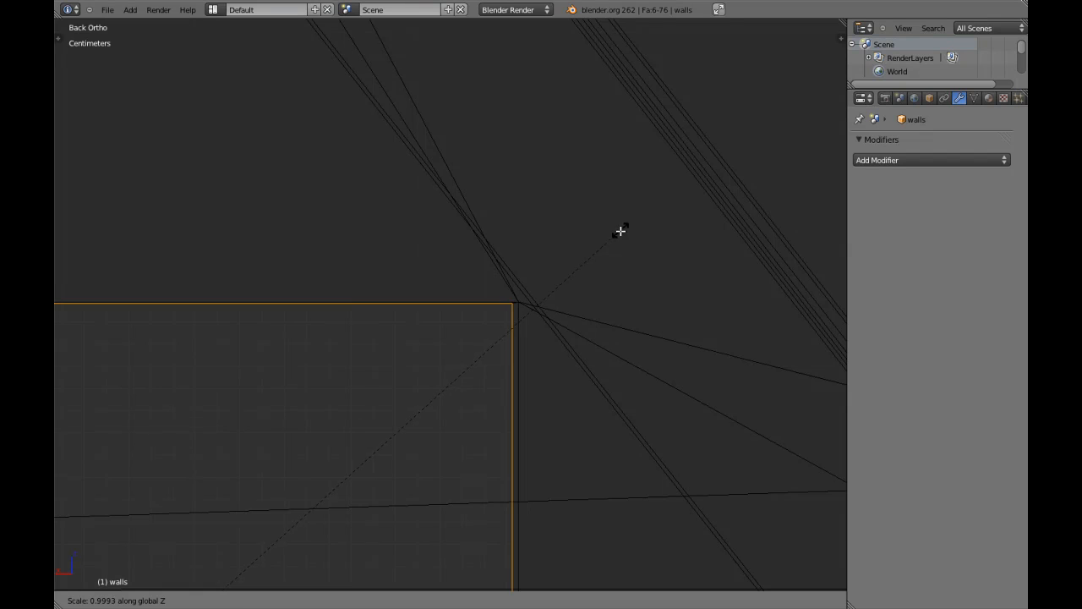
left_click(568, 290)
Step: Scale the window opening's inner and rim faces slightly shorter along the global Z axis
middle_click_drag(568, 295, 556, 172)
key("KP_5")
key("KP_Decimal")
middle_click_drag(513, 201, 621, 327)
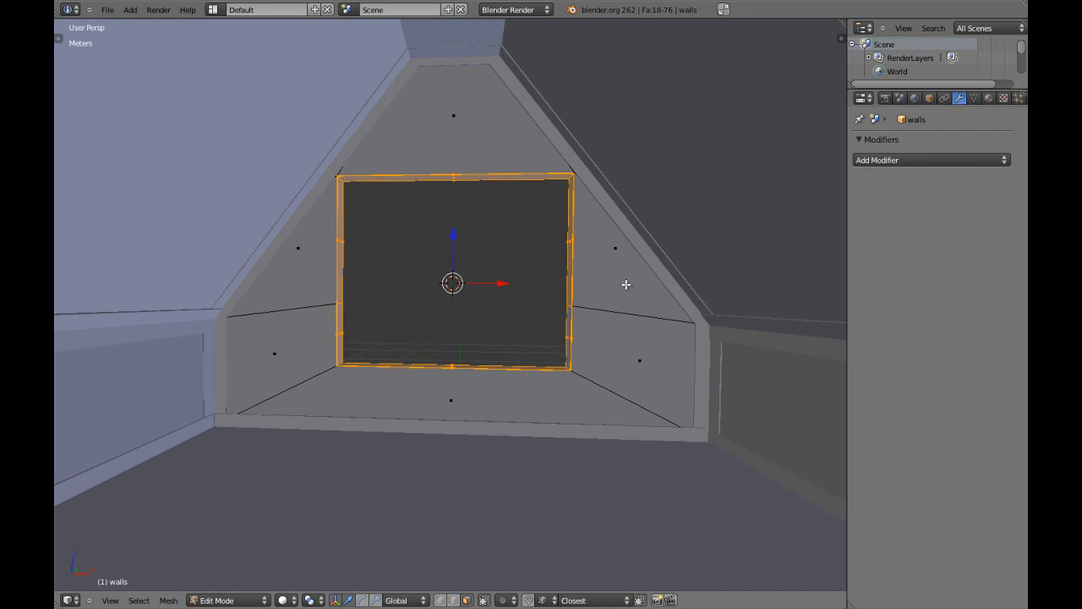
key("s")
key("z")
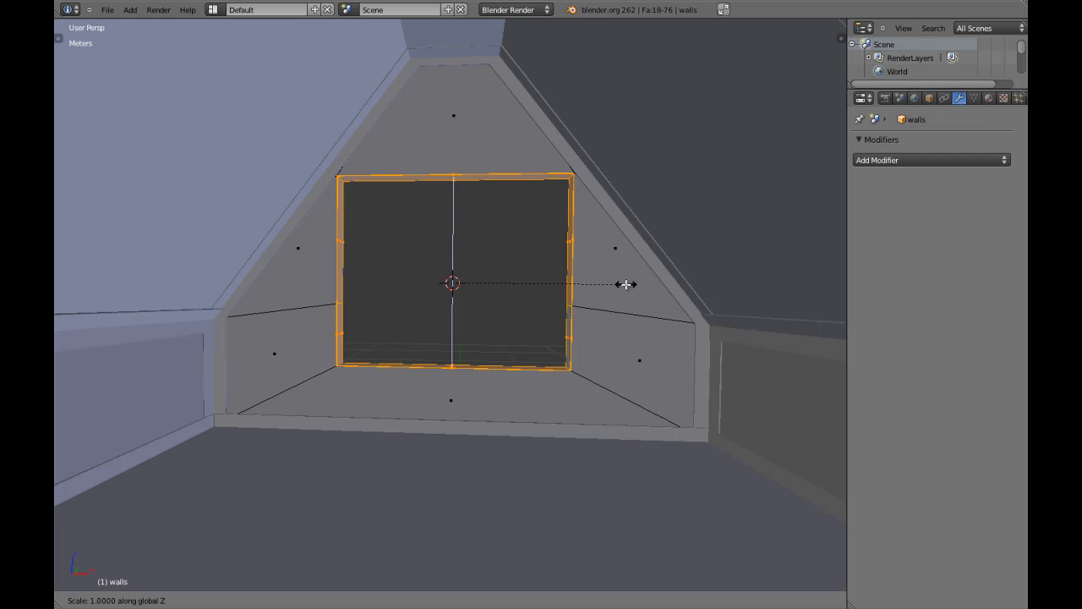
key("0")
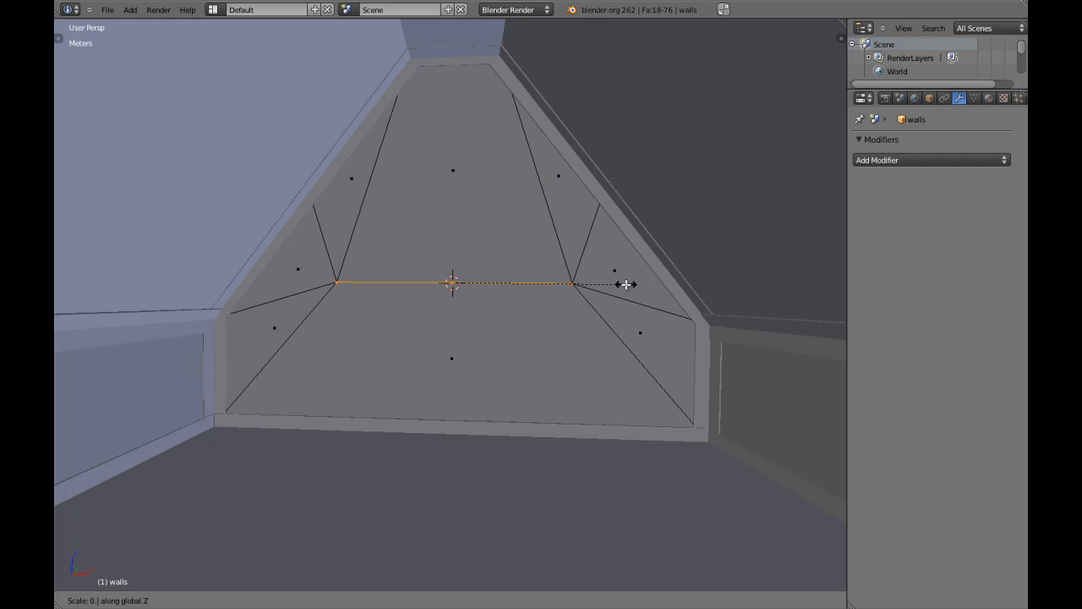
key("BackSpace")
key("Escape")
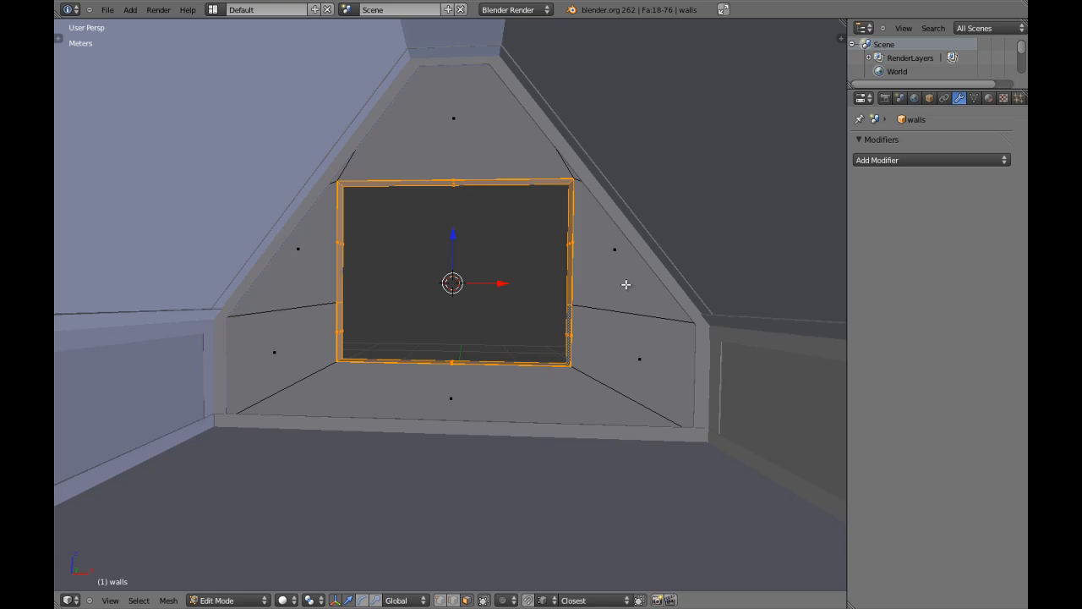
Step: Move the window opening faces down about 1.8 cm along the global Z axis and leave mesh editing
key("g")
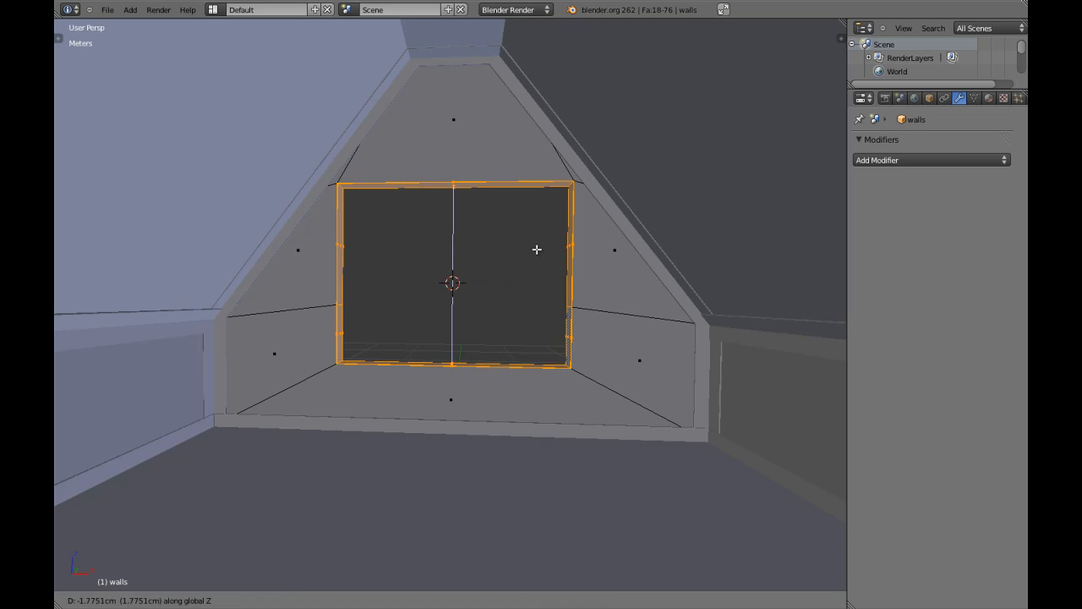
left_click(537, 250)
key("Tab")
scroll(495, 281, "down", 3)
key("a")
key("a")
Step: Save the scene over the existing file walls.roof.floor.blend
middle_click_drag(548, 291, 568, 237, "shift")
key("a")
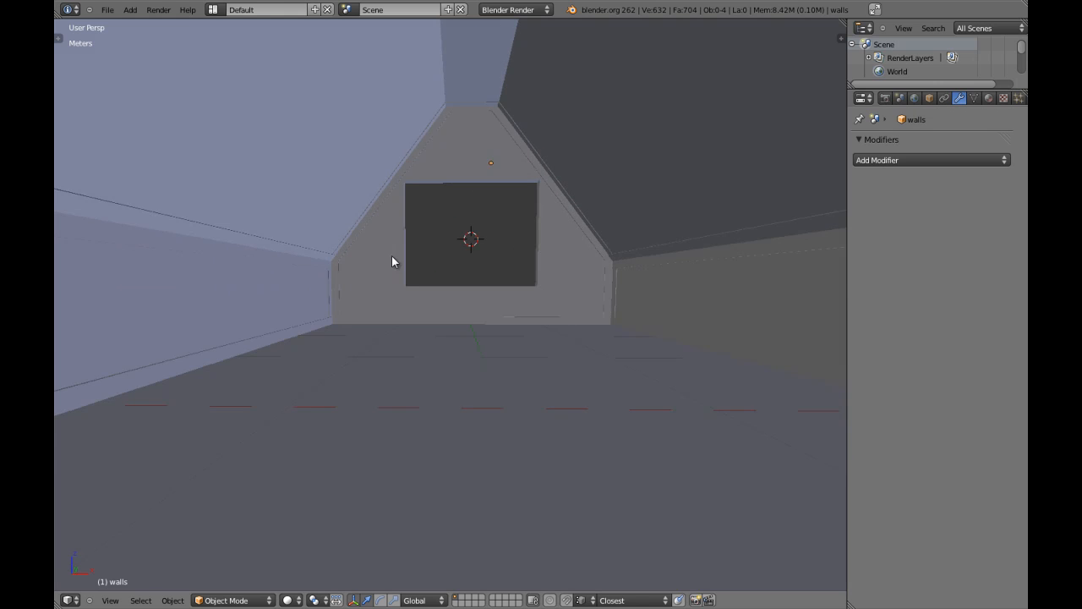
middle_click_drag(391, 261, 436, 286, "shift")
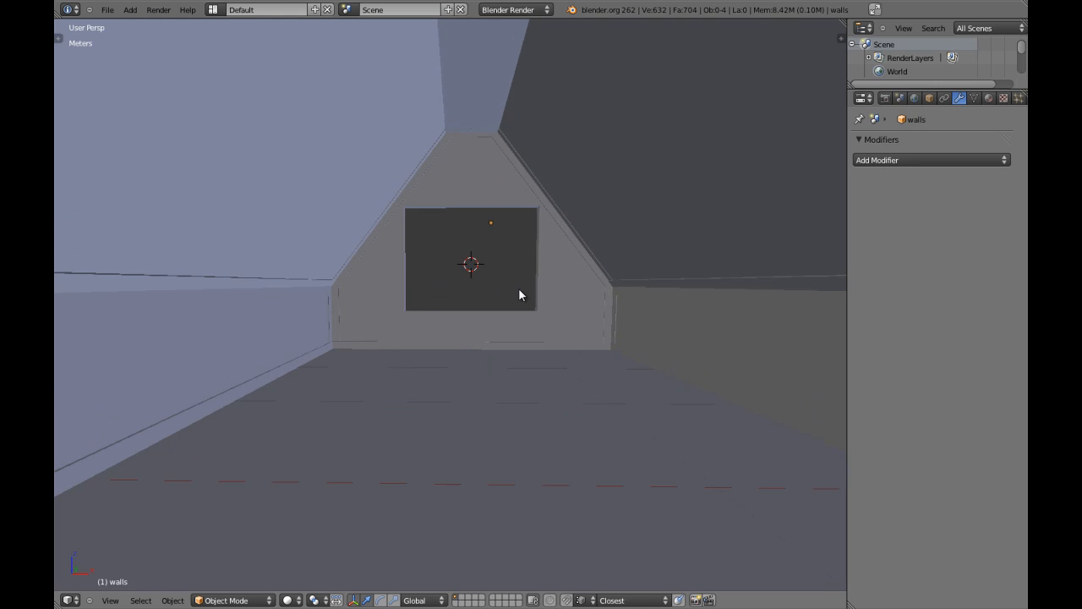
key("ctrl+s")
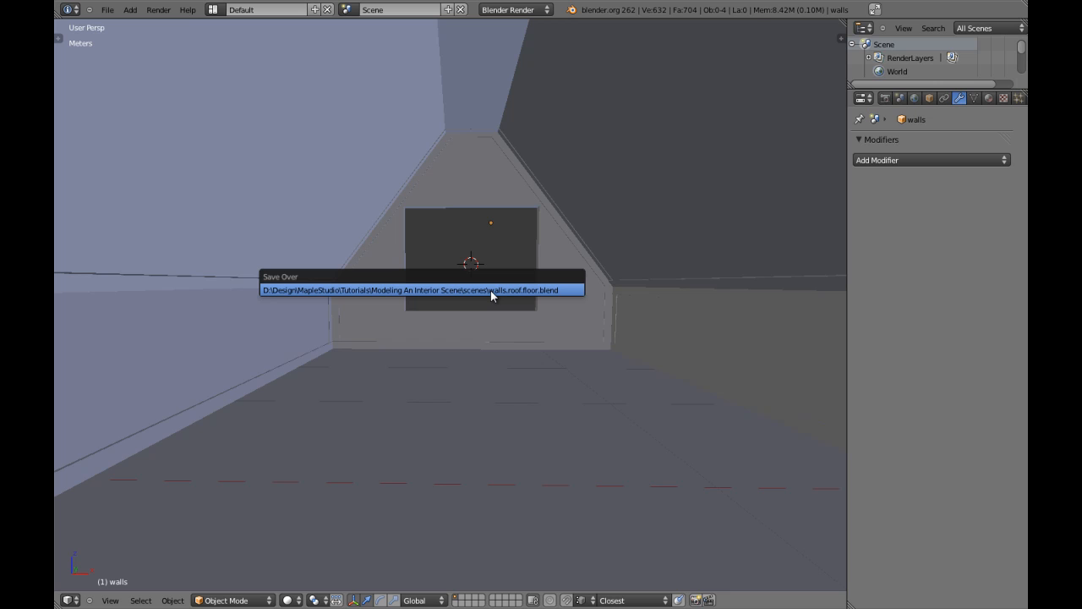
left_click(523, 291)
Step: Duplicate the six inner faces of the window opening in place and separate them into their own object
middle_click_drag(523, 292, 443, 383)
scroll(490, 346, "up", 4)
key("Tab")
scroll(443, 383, "up", 2)
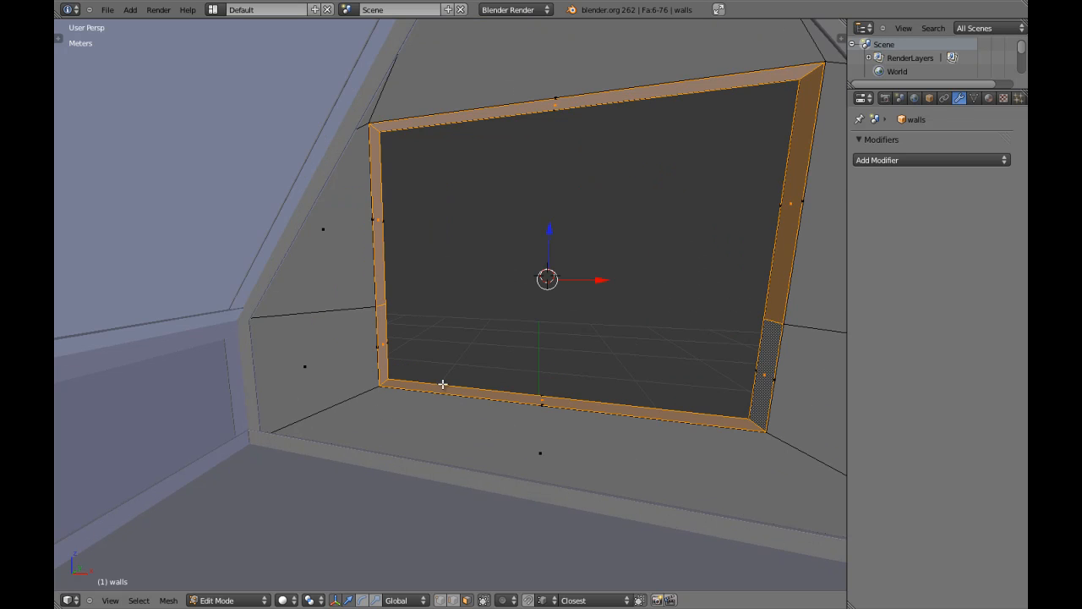
scroll(431, 379, "up", 4)
scroll(422, 374, "down", 3)
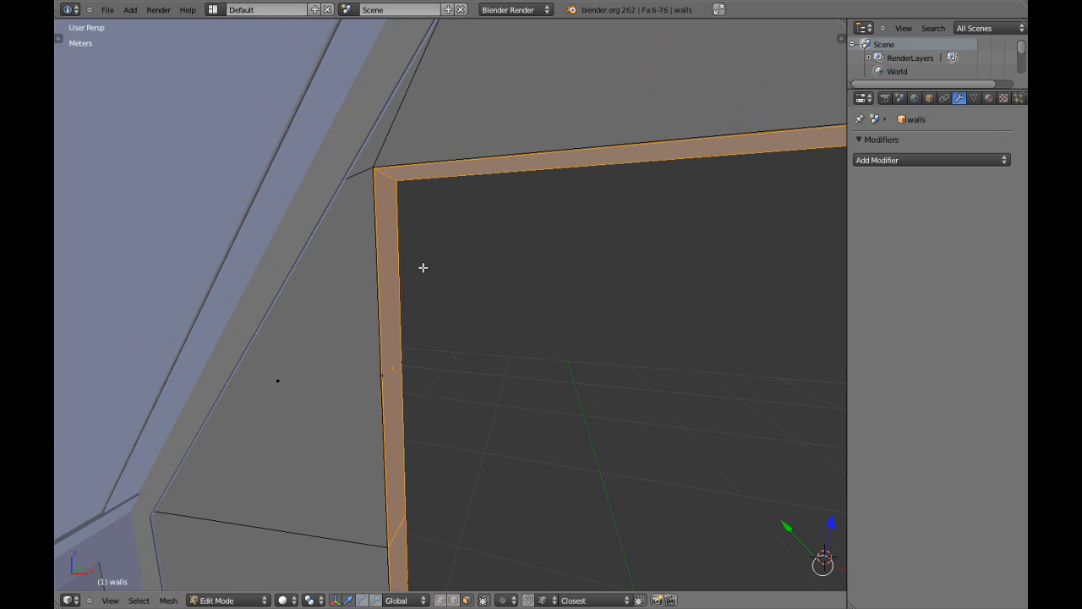
scroll(483, 392, "down", 3)
middle_click_drag(483, 391, 430, 343)
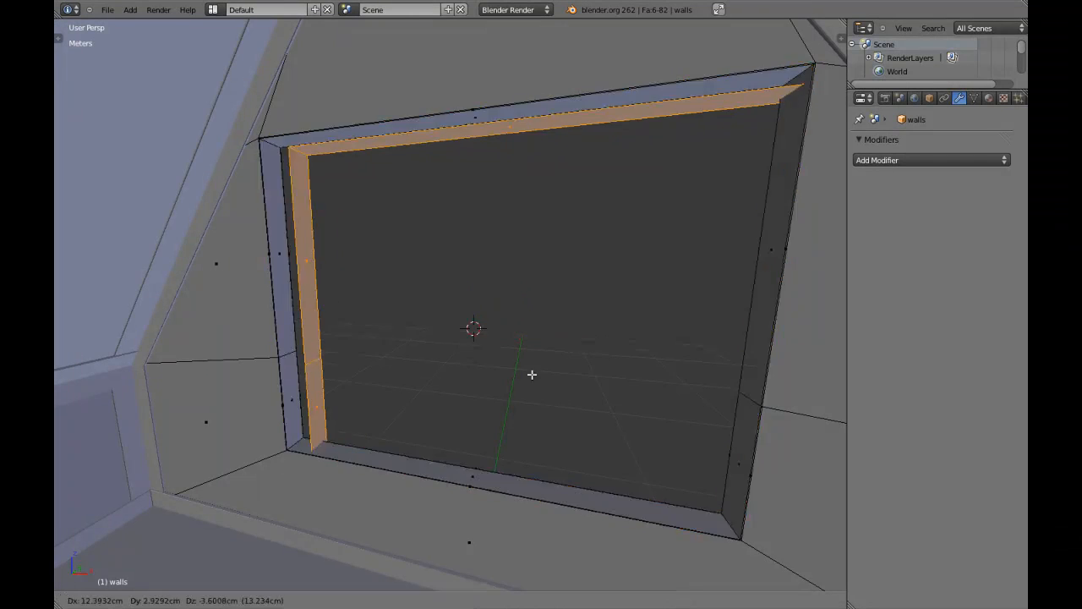
key("p")
left_click(498, 311)
key("Tab")
key("g")
right_click(168, 250)
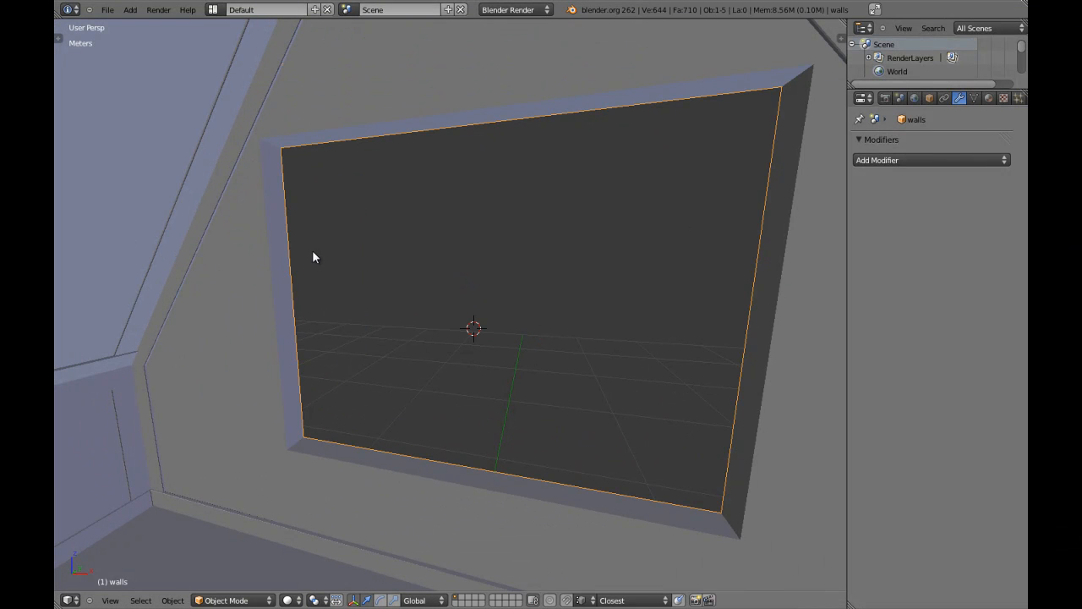
Step: Move the separated window frame object to layer 2 and display that layer
right_click(288, 353)
key("g")
right_click(354, 336)
key("m")
key("2")
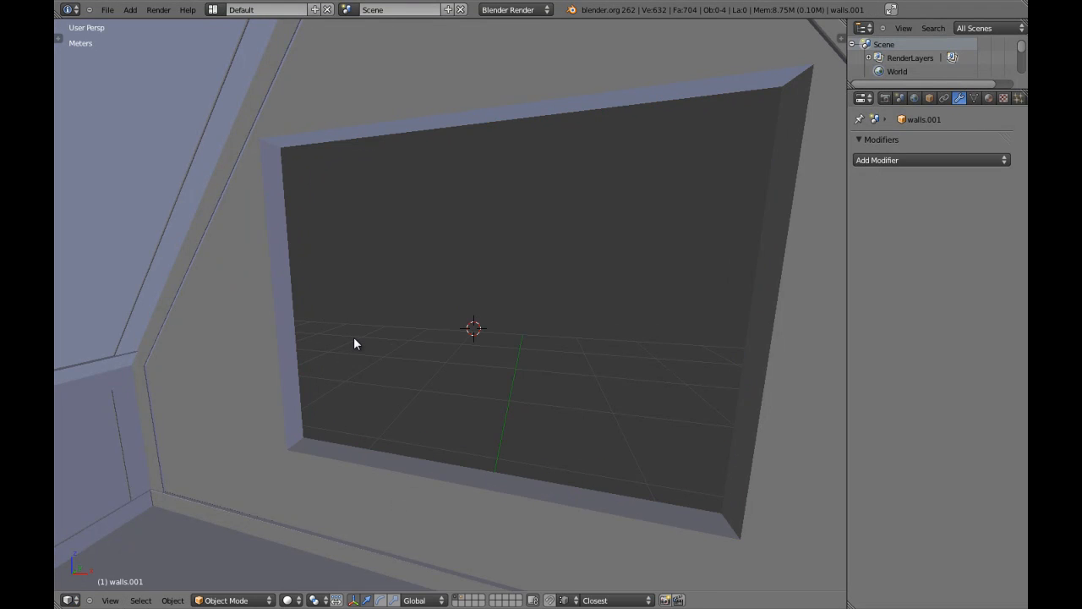
key("2")
scroll(442, 355, "up", 2)
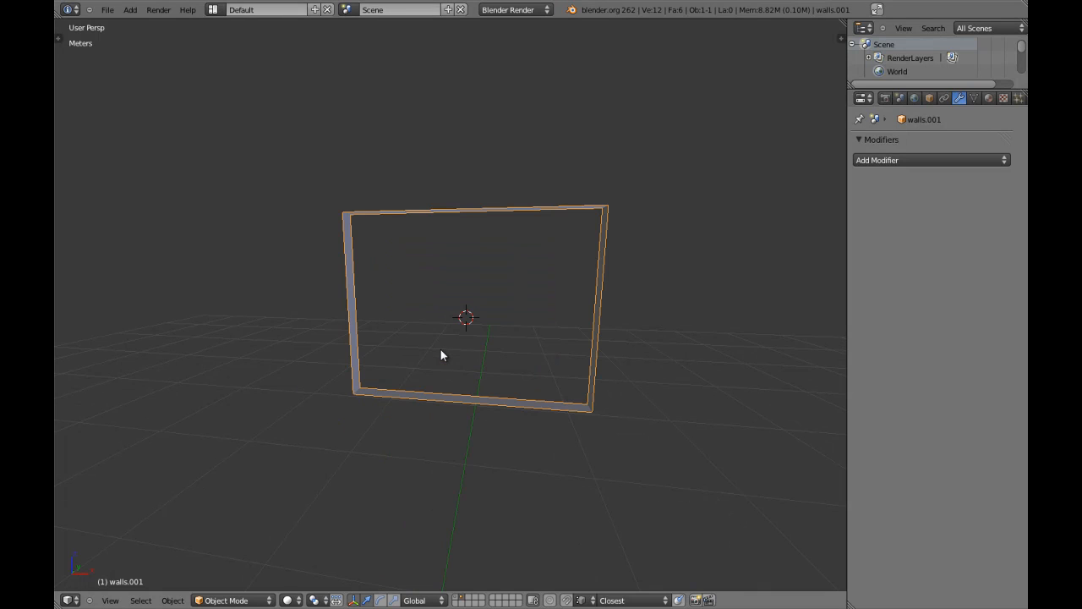
Step: Set the window frame object's origin to its geometry
key("shift+ctrl+alt+c")
key("Down")
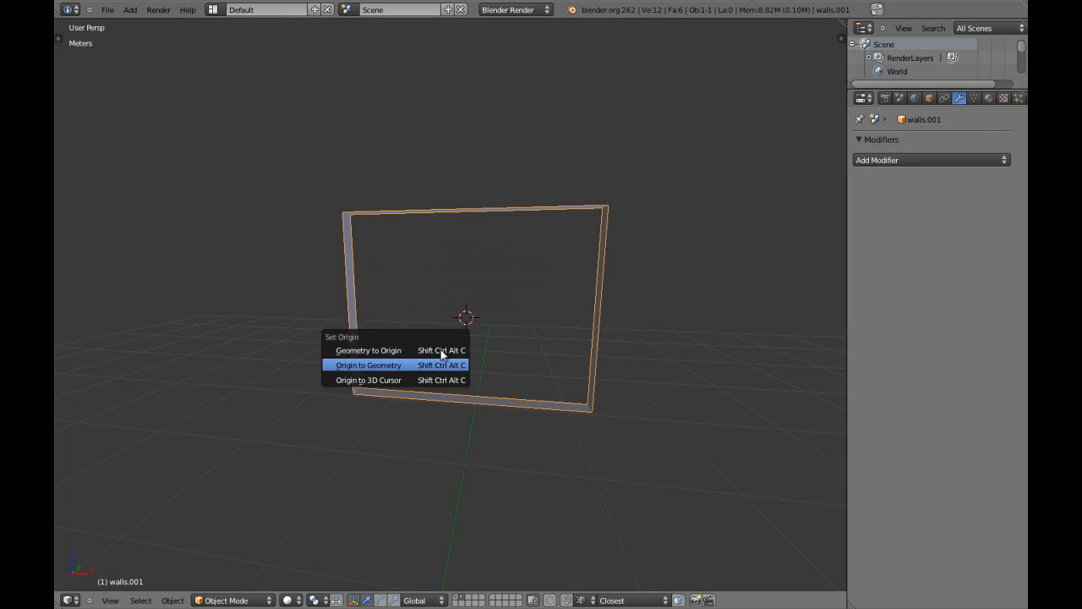
key("Return")
Step: Remove the extra edge crossing the frame's left side in edge select mode, merging its two faces into one
scroll(430, 339, "up", 2)
key("Tab")
key("a")
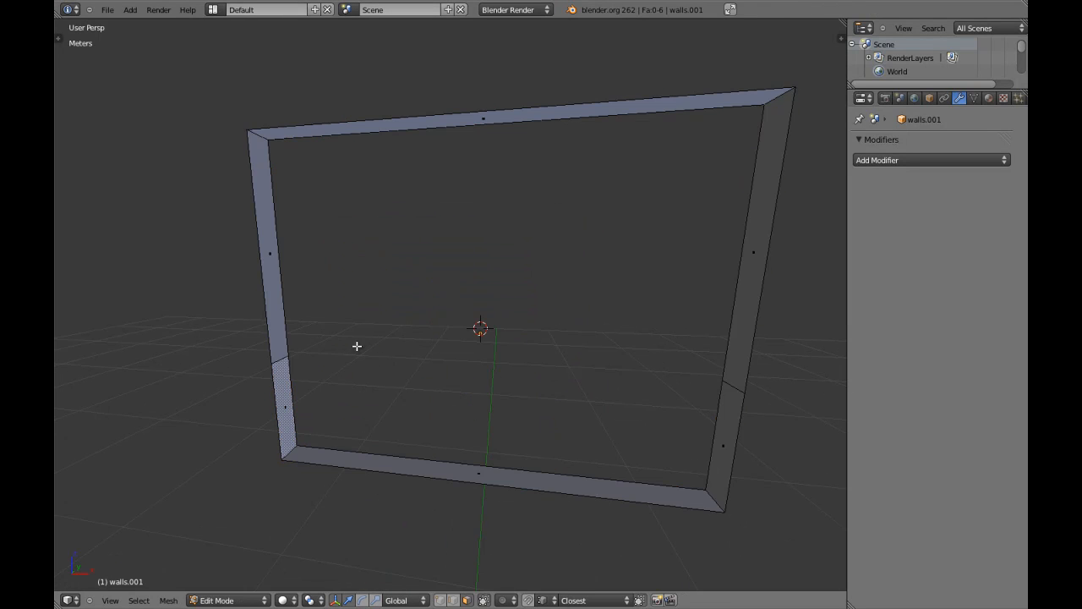
scroll(358, 345, "up", 3)
key("ctrl+Tab")
left_click(310, 333)
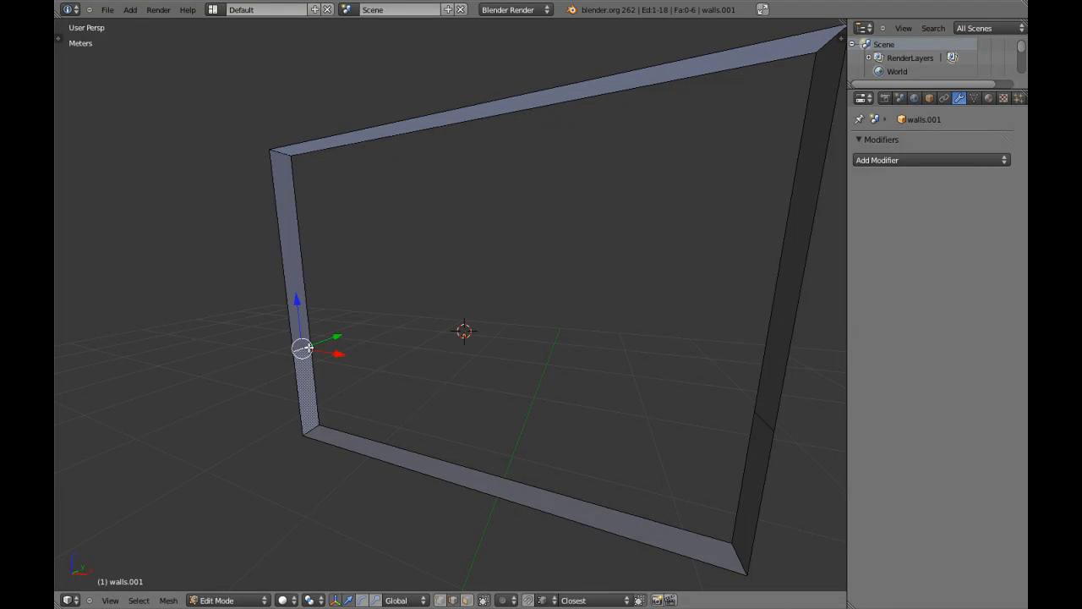
key("x")
left_click(294, 433)
key("x")
left_click(295, 432)
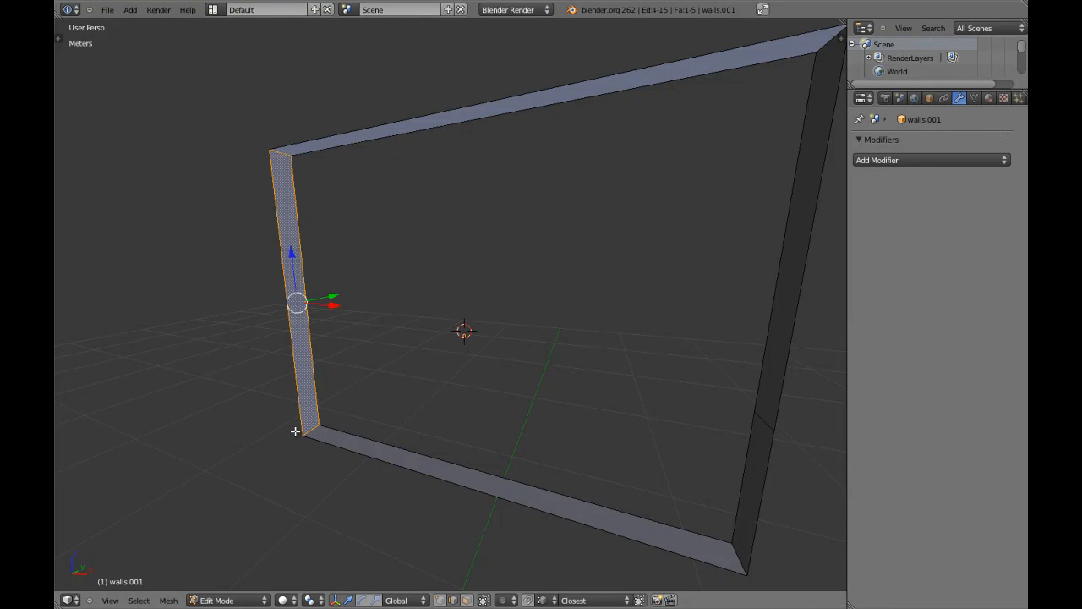
Step: Remove the matching extra edge from the frame's right side so that side is a single face
key("a")
scroll(480, 330, "down", 4)
middle_click_drag(481, 329, 573, 336)
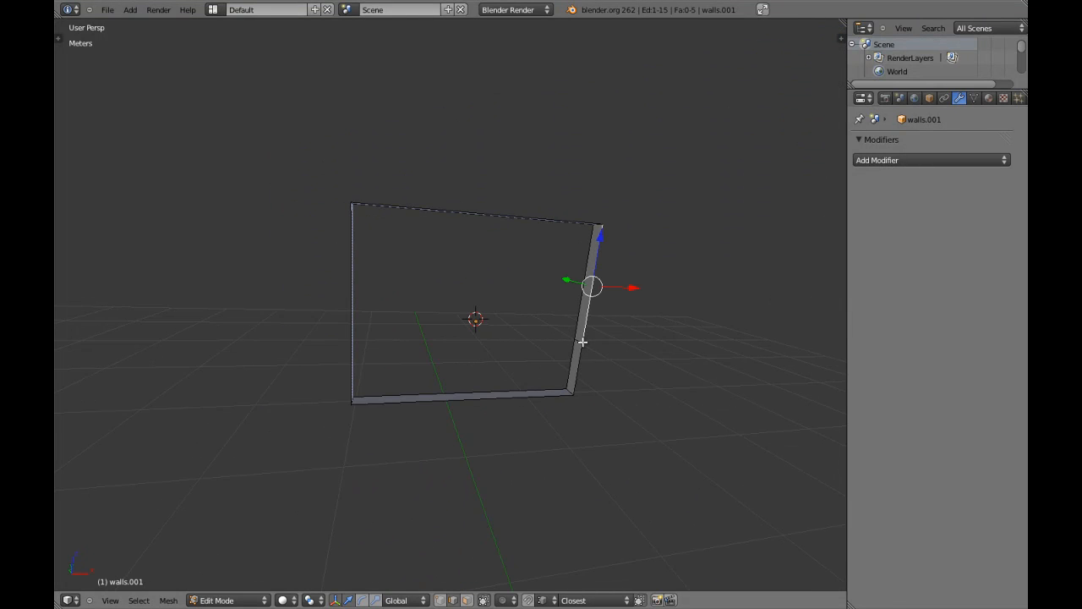
scroll(579, 341, "up", 5)
key("x")
left_click(581, 345)
scroll(592, 345, "down", 3)
key("a")
Step: Return the window frame to object mode and view it from the top in orthographic wireframe
middle_click_drag(596, 345, 425, 381)
scroll(527, 342, "down", 3)
scroll(507, 366, "up", 3)
scroll(508, 365, "down", 3)
key("KP_7")
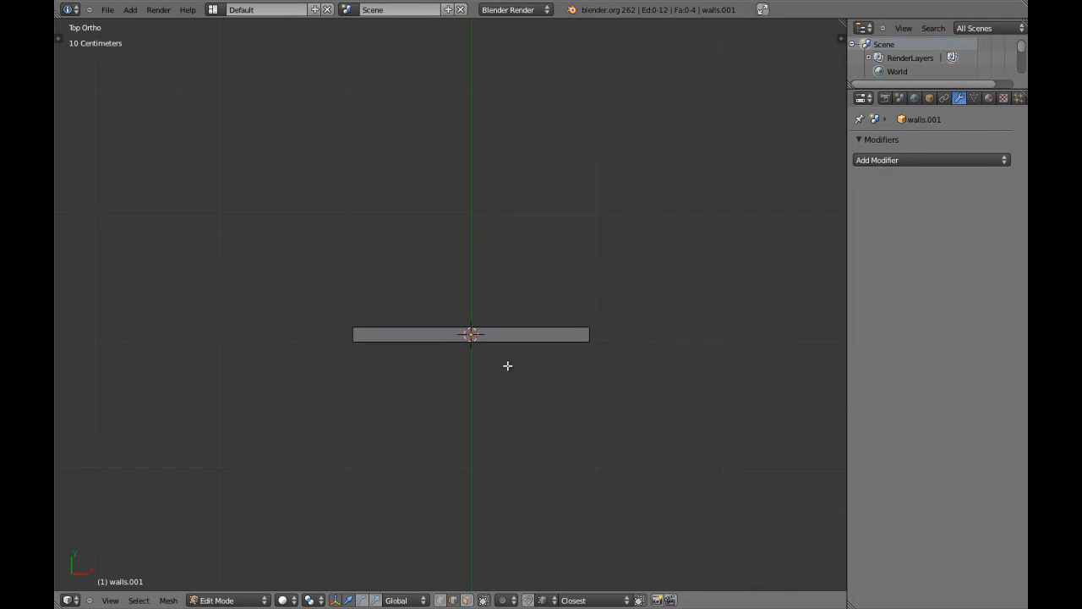
scroll(508, 365, "up", 2)
key("a")
key("Tab")
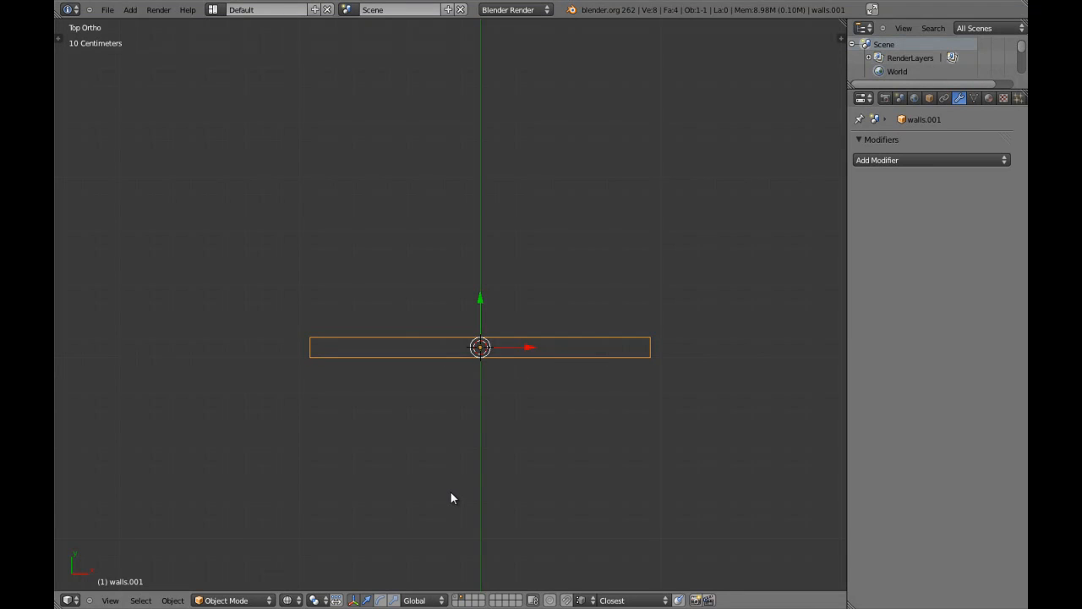
Step: Show the room's layer together with the window frame and scale the frame along Y to about 0.99 in top view
key("shift+1")
scroll(507, 397, "up", 2)
middle_click_drag(583, 397, 453, 381, "shift")
scroll(489, 389, "up", 2)
scroll(473, 380, "up", 3)
scroll(416, 371, "up", 3)
middle_click_drag(637, 386, 402, 353, "shift")
key("s")
key("y")
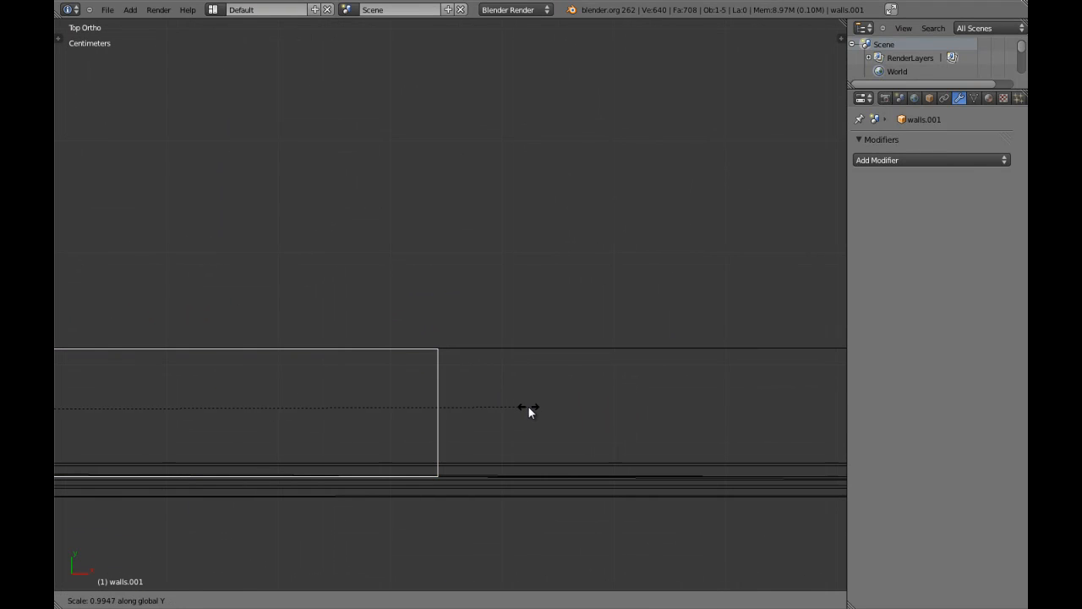
left_click(511, 404)
Step: Take the window frame out of view, leaving only the room's objects shown in perspective solid shading
middle_click_drag(511, 404, 392, 318)
key("KP_Decimal")
key("KP_5")
middle_click_drag(433, 347, 350, 497)
key("h")
scroll(444, 305, "up", 4)
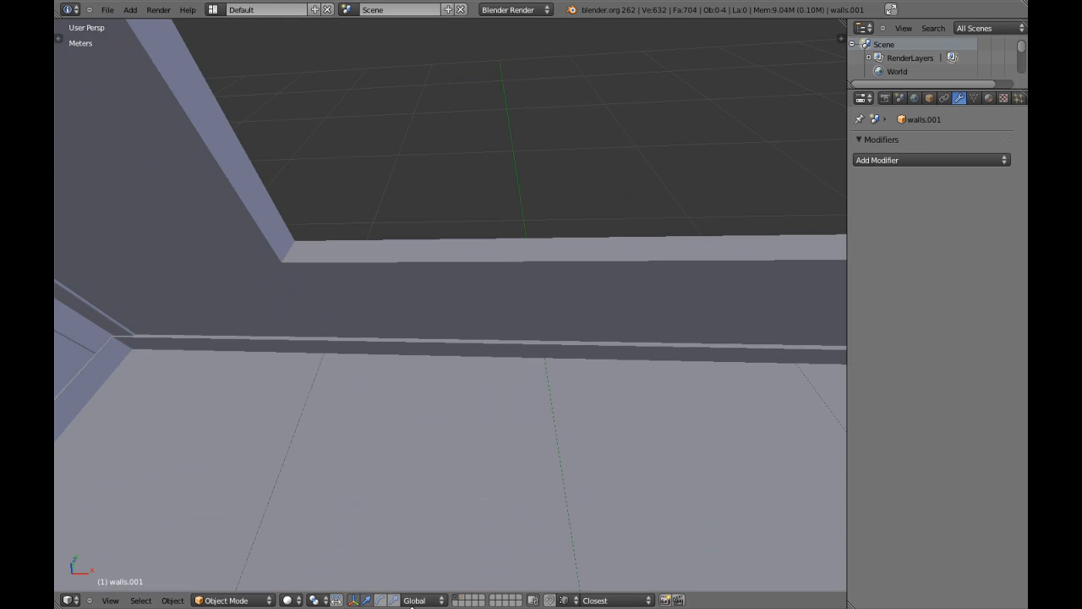
Step: Enter edit mode on the walls in face select mode and select the loop of inner faces around the window opening
right_click(441, 316)
key("Tab")
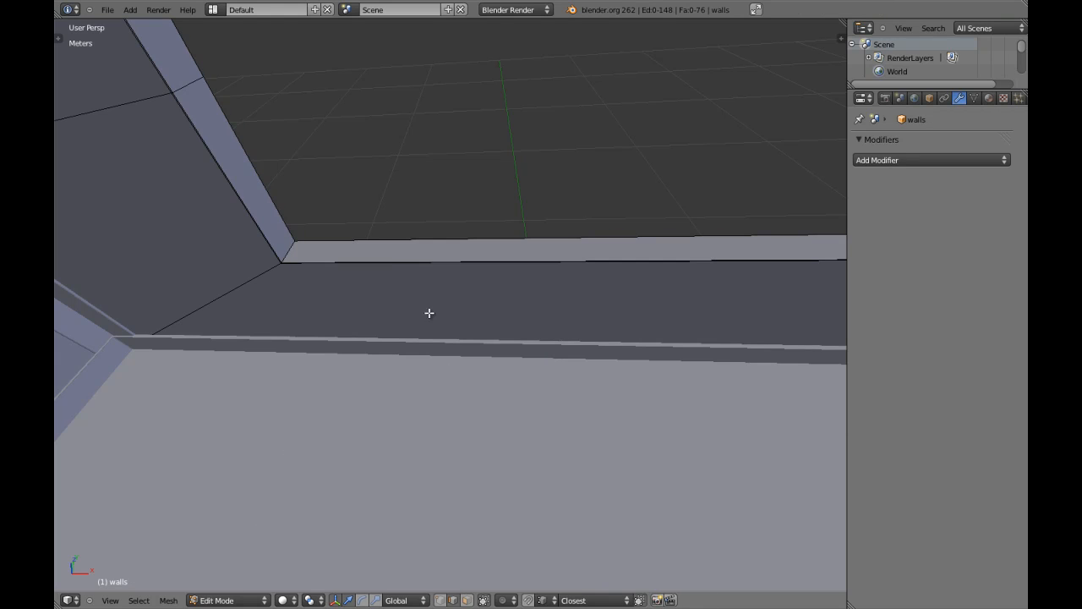
key("ctrl+Tab")
left_click(346, 278)
right_click(290, 246)
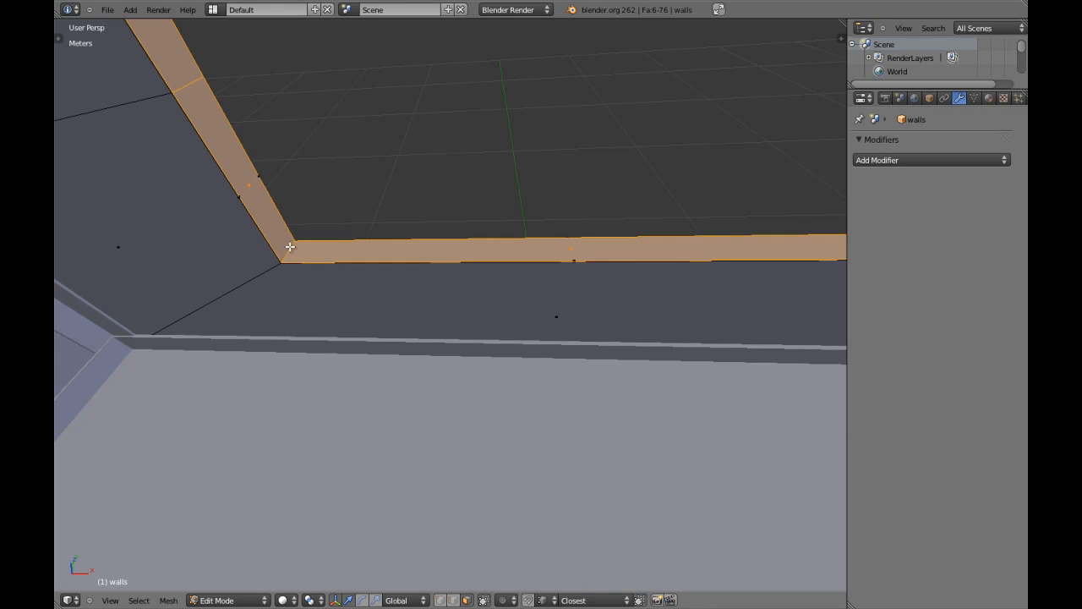
Step: Scale the opening's inner face loop along Y to about 0.98 in top view, and return the walls to object mode
middle_click_drag(290, 246, 319, 283)
key("KP_7")
scroll(411, 278, "up", 3)
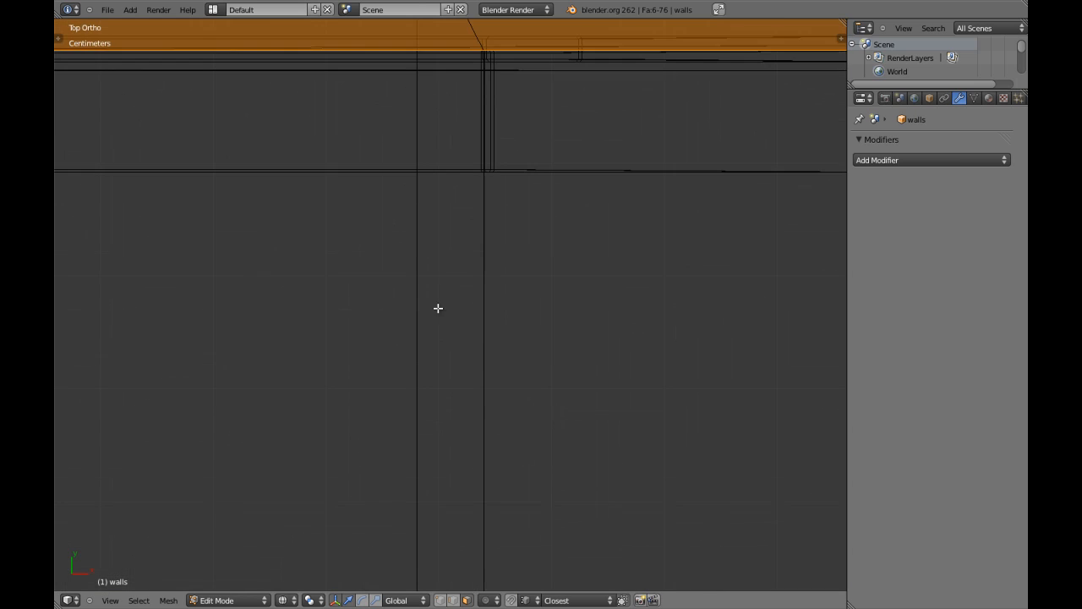
middle_click_drag(455, 136, 457, 229, "shift")
middle_click_drag(642, 140, 266, 232, "shift")
middle_click_drag(837, 212, 147, 247, "shift")
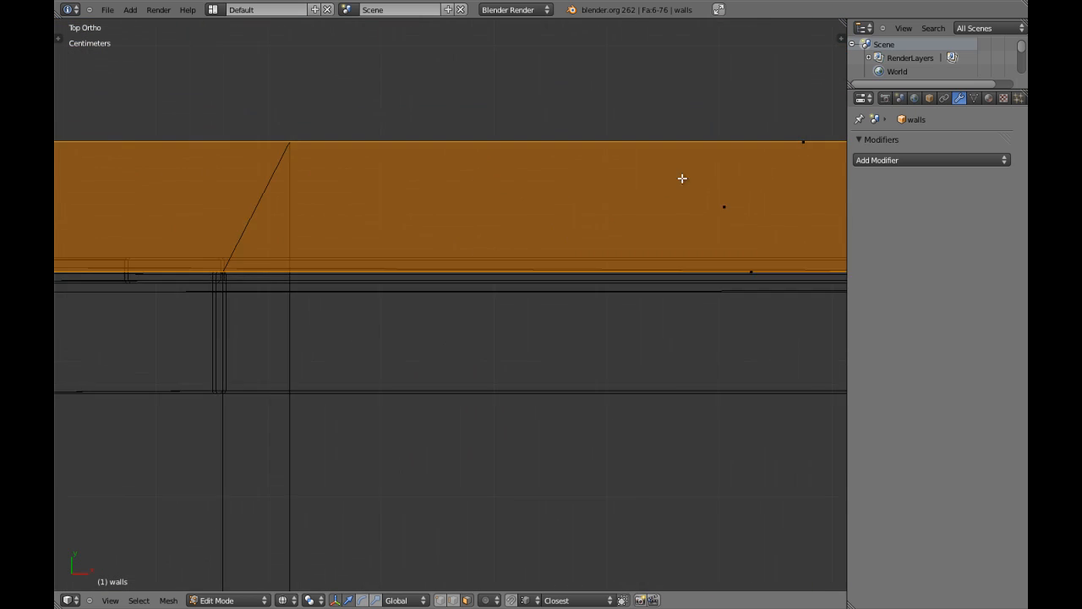
middle_click_drag(843, 181, 515, 217, "shift")
scroll(616, 241, "up", 4)
middle_click_drag(635, 222, 503, 325, "shift")
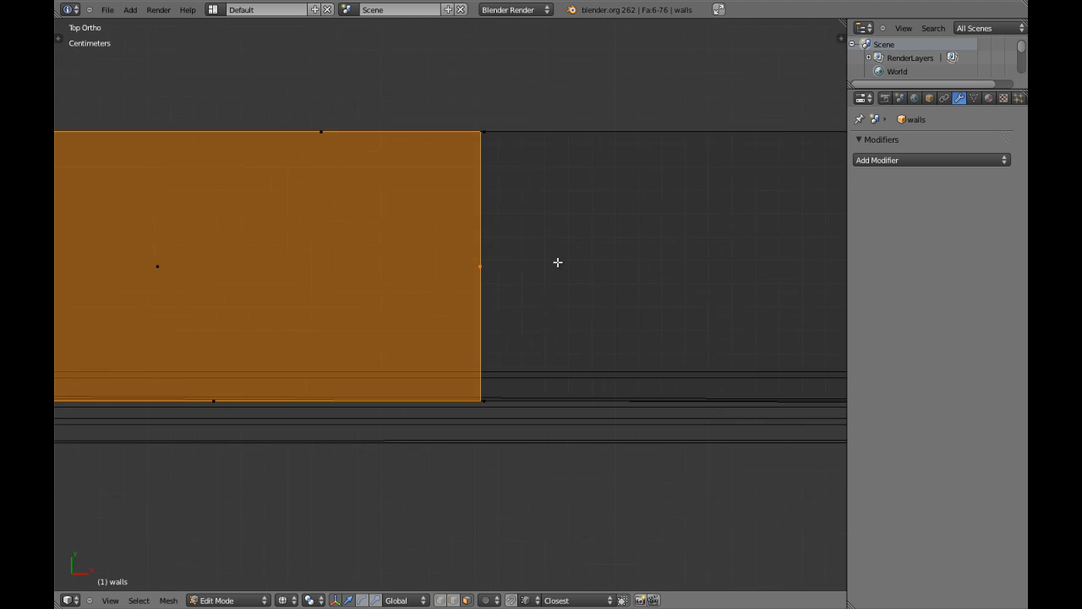
key("s")
key("y")
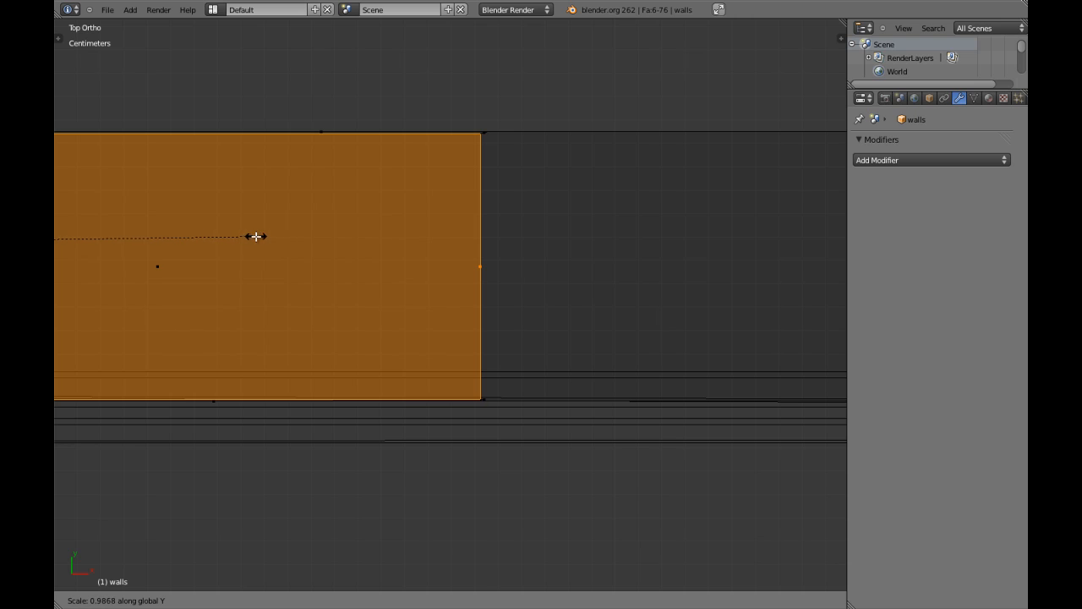
left_click(191, 239)
key("z")
key("KP_5")
key("KP_Decimal")
mouse_move(503, 399)
middle_mouse_down()
mouse_move(533, 302)
mouse_move(595, 334)
mouse_move(546, 244)
mouse_move(581, 317)
mouse_move(529, 268)
mouse_move(587, 387)
middle_mouse_up()
key("Tab")
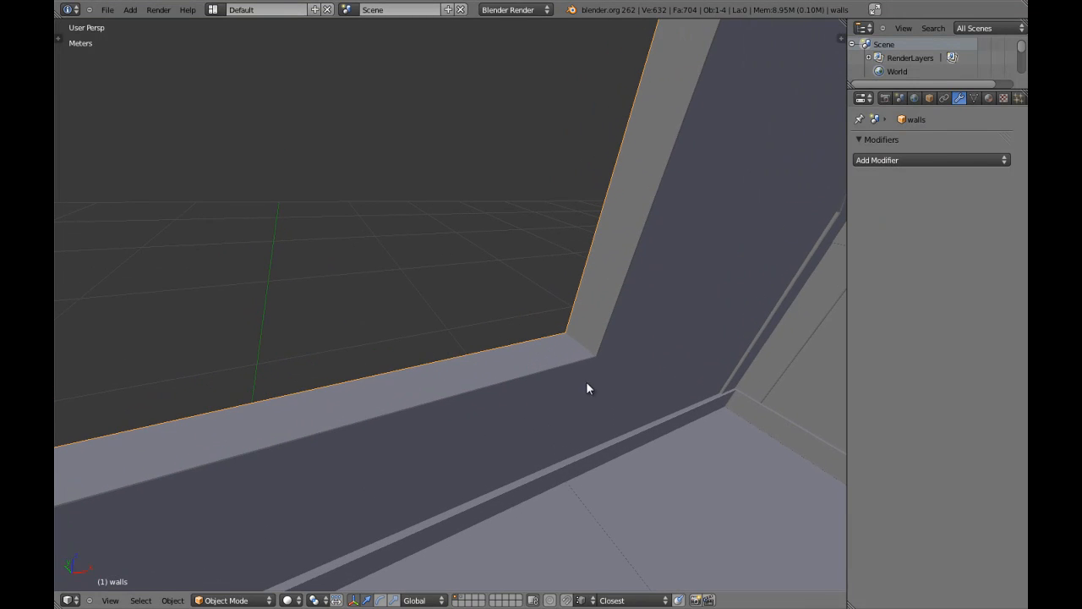
key("Tab")
key("ctrl+KP_1")
scroll(584, 391, "down", 8)
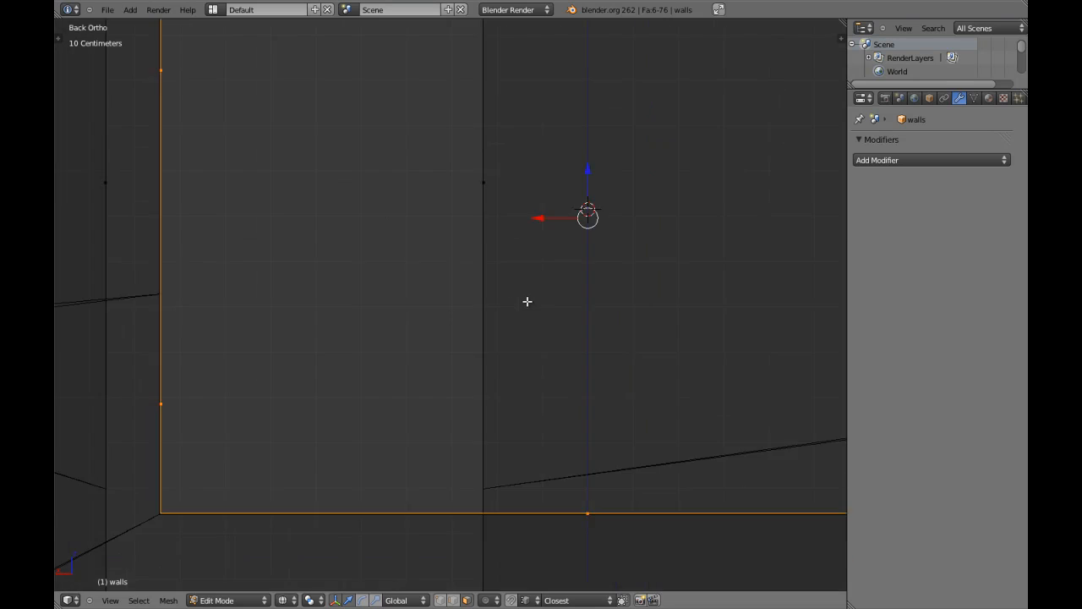
scroll(490, 254, "down", 3)
scroll(525, 295, "up", 8)
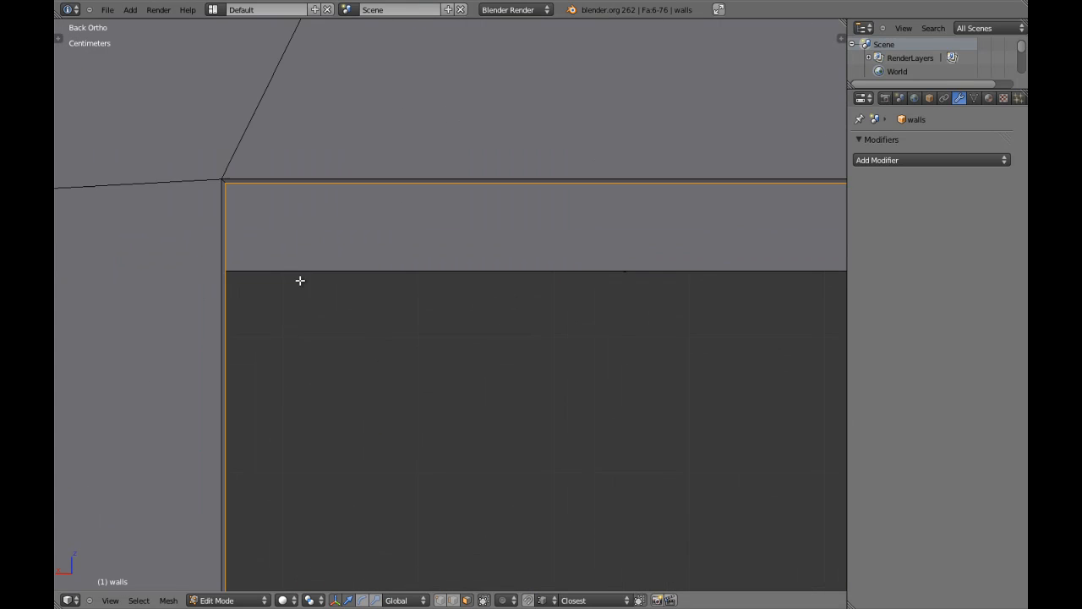
scroll(316, 358, "up", 4)
key("s")
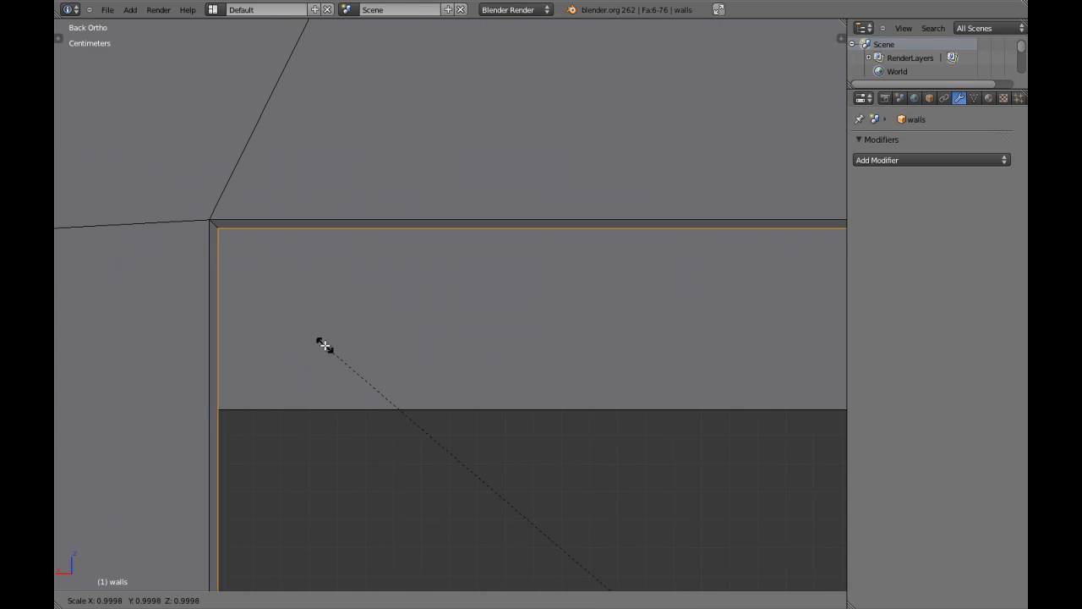
key("Escape")
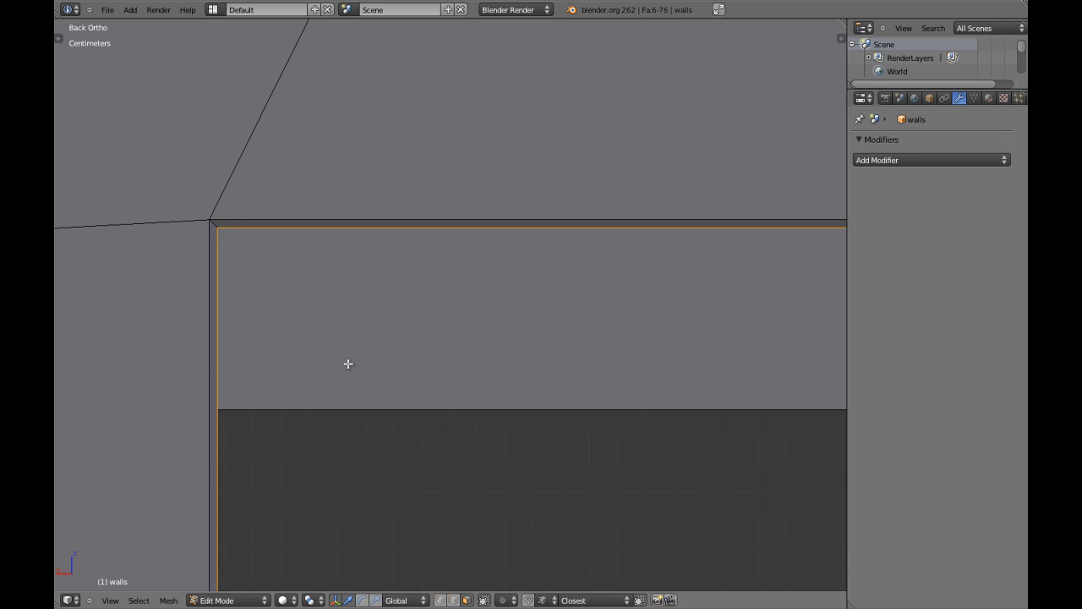
key("s")
key("Escape")
middle_click_drag(348, 364, 461, 317)
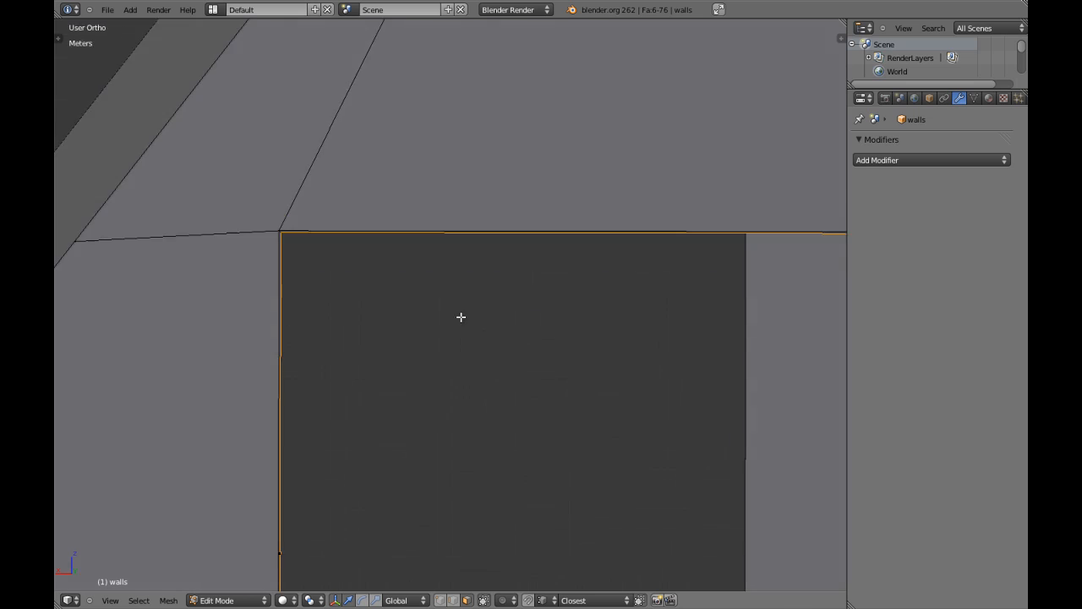
Step: Start the Screencast Keys display for the 3D view
key("n")
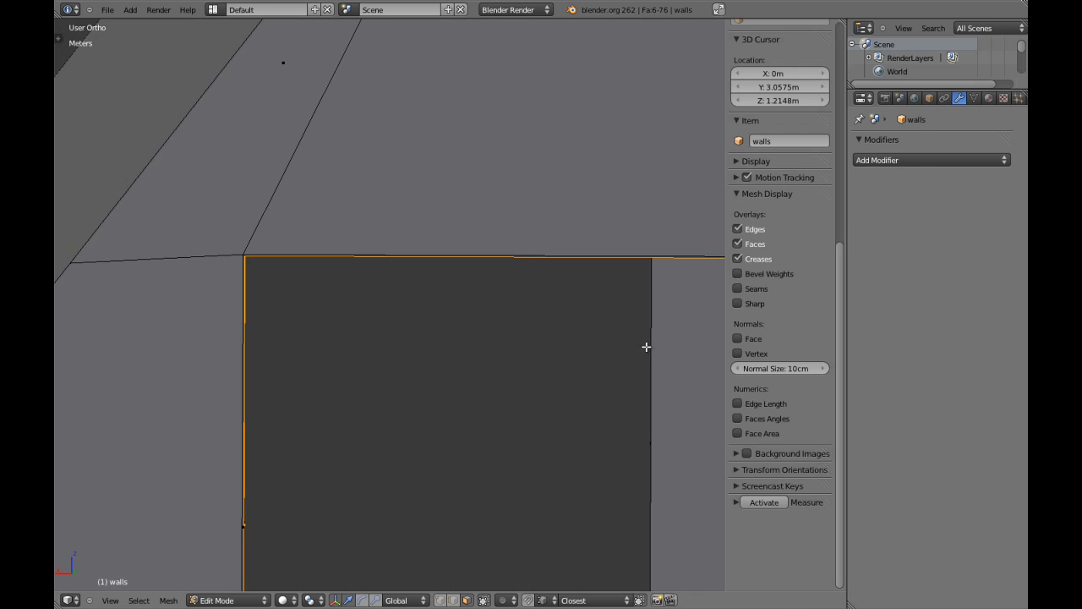
left_click(744, 498)
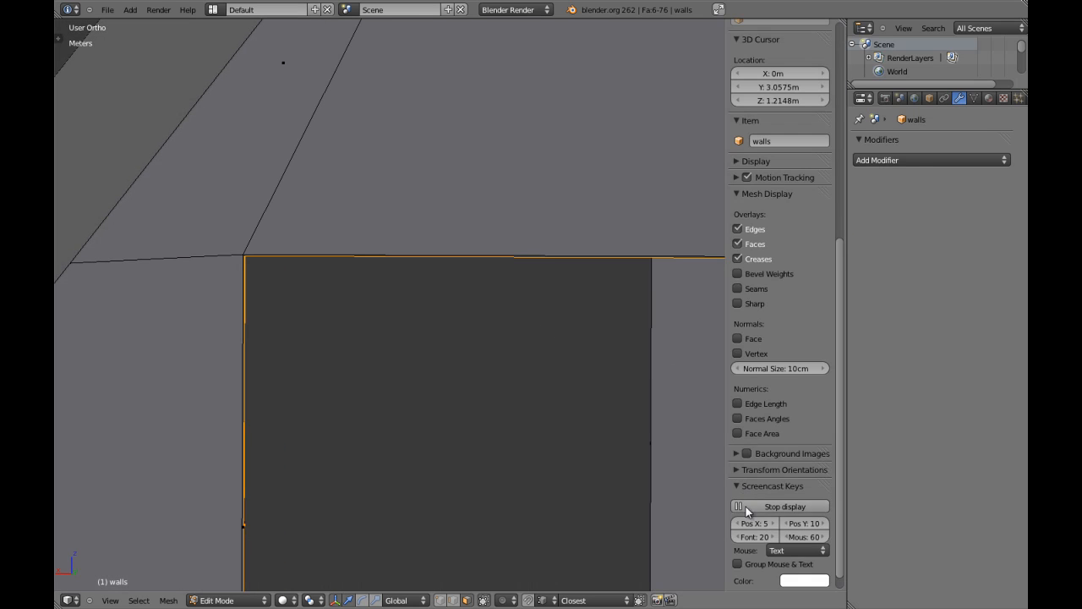
key("n")
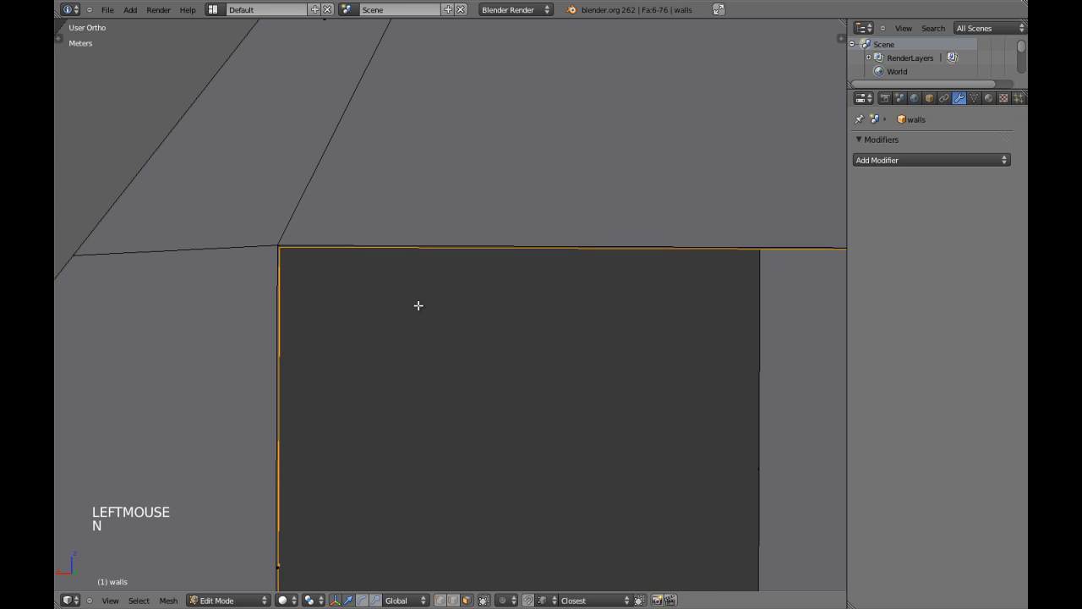
Step: Scale the opening's inner face loop slightly inward in back view, including a scaling along Z to about 0.993
key("ctrl+KP_1")
middle_click_drag(418, 305, 367, 341, "shift")
scroll(400, 338, "up", 2)
key("s")
key("s")
key("s")
left_click(401, 336, "shift")
scroll(401, 335, "up", 1)
key("s")
key("z")
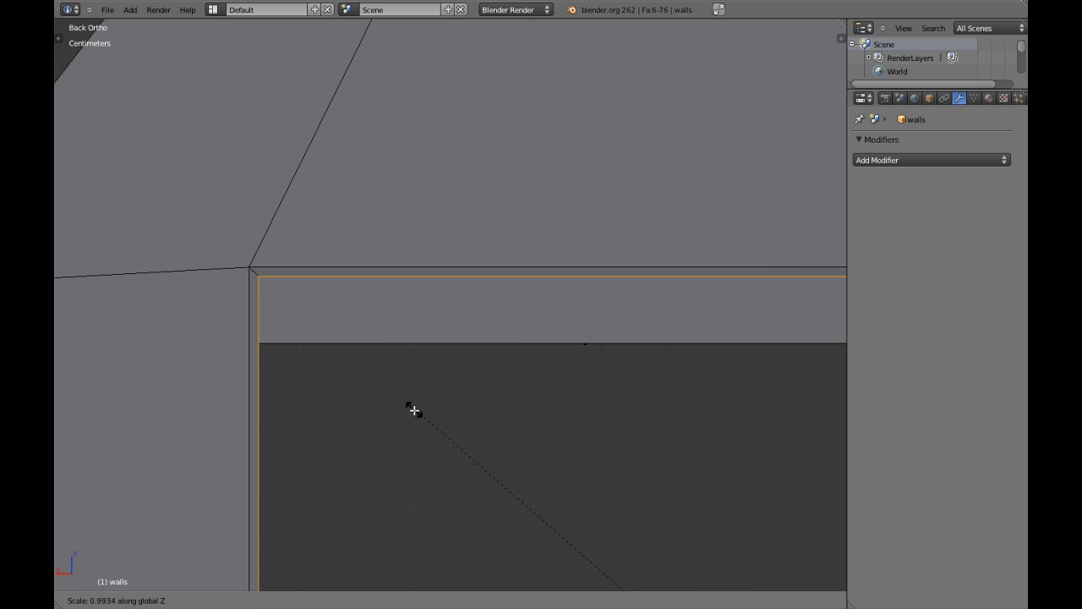
left_click(415, 417, "shift")
Step: Scale the opening's inner face loop slightly along Y in top wireframe view and leave edit mode
key("KP_7")
key("z")
scroll(551, 397, "down", 6)
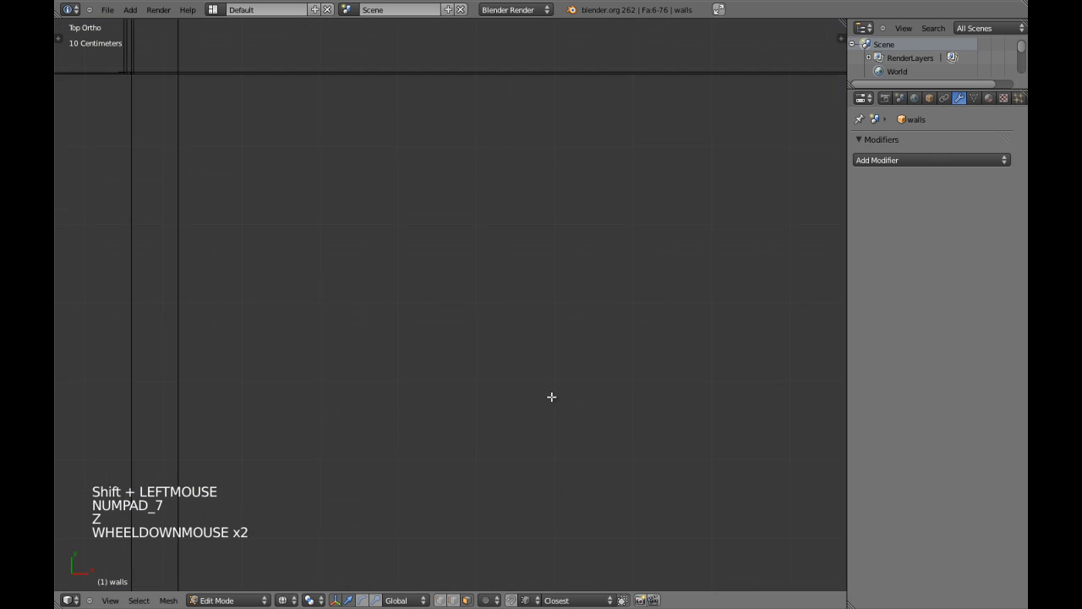
middle_click_drag(534, 361, 482, 176, "shift")
key("s")
key("s")
key("s")
key("y")
left_click(527, 383)
key("Tab")
Step: Fine-adjust the scale of the opening's inner face loop at its lower corner in perspective, and return the walls to object mode
scroll(521, 382, "down", 4)
key("z")
scroll(513, 299, "down", 3)
key("KP_5")
scroll(505, 370, "up", 5)
key("a")
middle_click_drag(504, 369, 516, 290, "shift")
scroll(498, 299, "up", 4)
scroll(514, 290, "up", 3)
middle_click_drag(558, 357, 498, 316, "shift")
scroll(498, 316, "up", 3)
key("Tab")
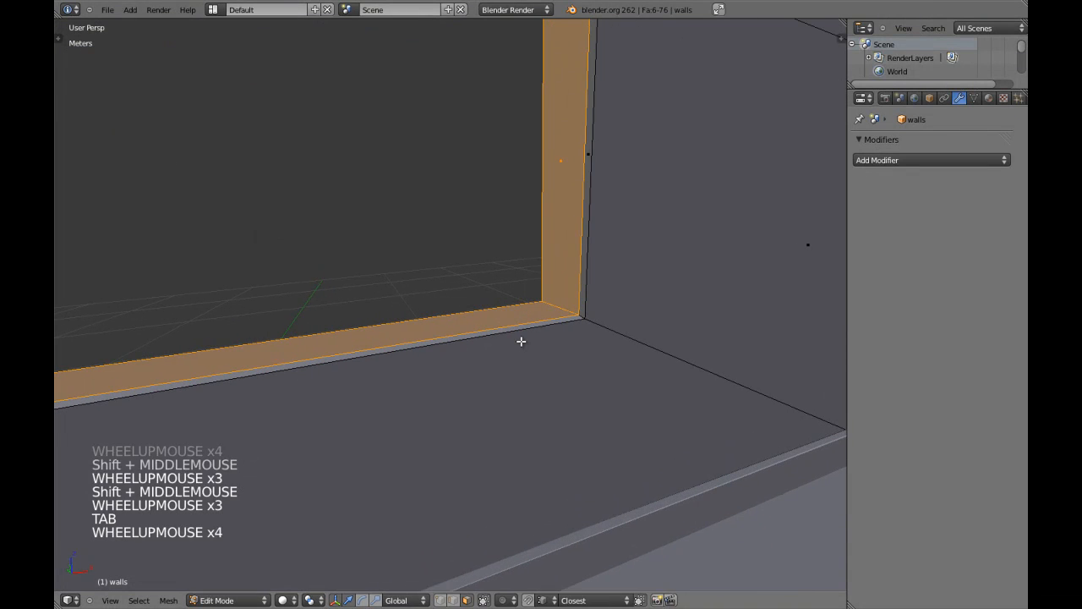
key("s")
key("s")
key("s")
key("s")
key("s")
left_click(562, 353, "shift")
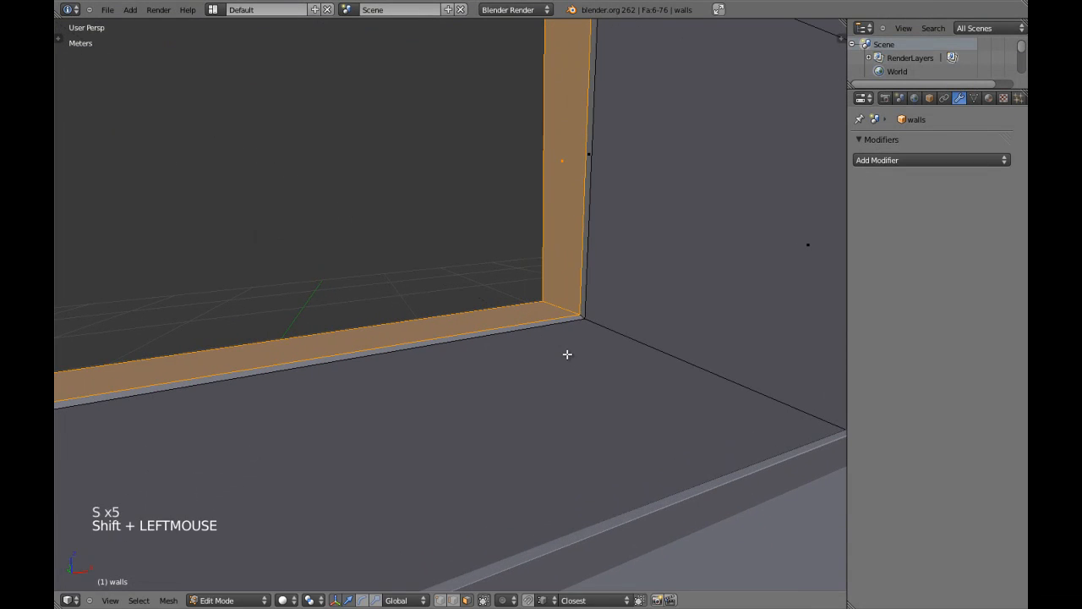
key("s")
left_click(565, 388, "shift")
key("Tab")
Step: Select the window frame on layer 2 and show layer 1 along with it in top orthographic view
scroll(564, 389, "down", 13)
key("2")
scroll(490, 331, "down", 7)
middle_click_drag(490, 331, 472, 306, "shift")
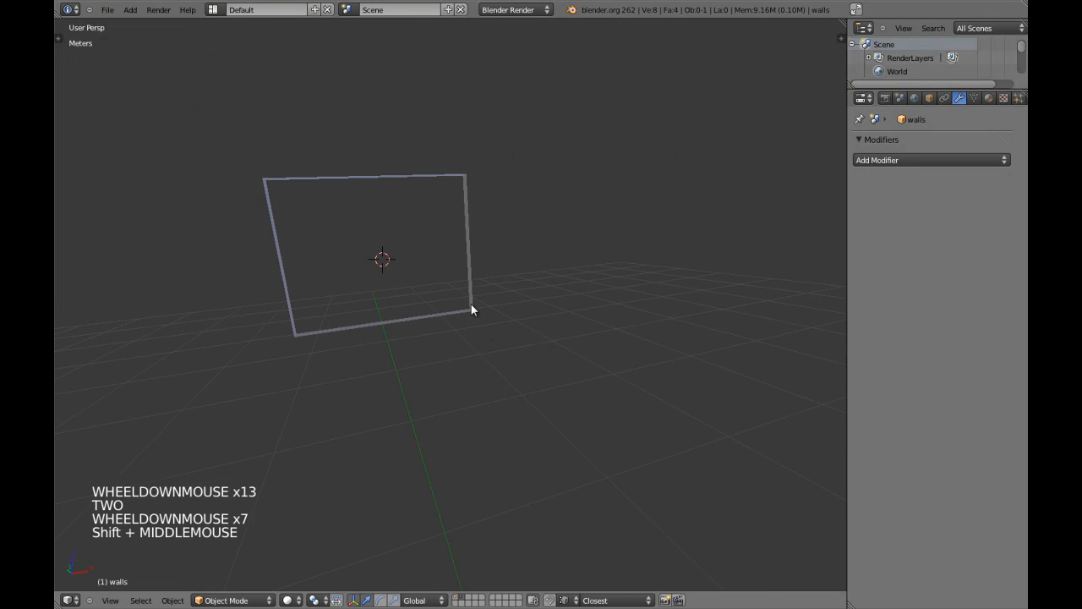
right_click(472, 306)
key("KP_7")
key("KP_5")
scroll(452, 297, "up", 2)
key("shift+1")
Step: Scale the window frame down along Y so its depth sits just inside the opening's narrowed inner faces
scroll(477, 287, "up", 4)
middle_click_drag(478, 287, 428, 403, "shift")
scroll(472, 315, "up", 2)
scroll(349, 376, "up", 4)
scroll(449, 385, "up", 3)
middle_click_drag(464, 372, 466, 388, "shift")
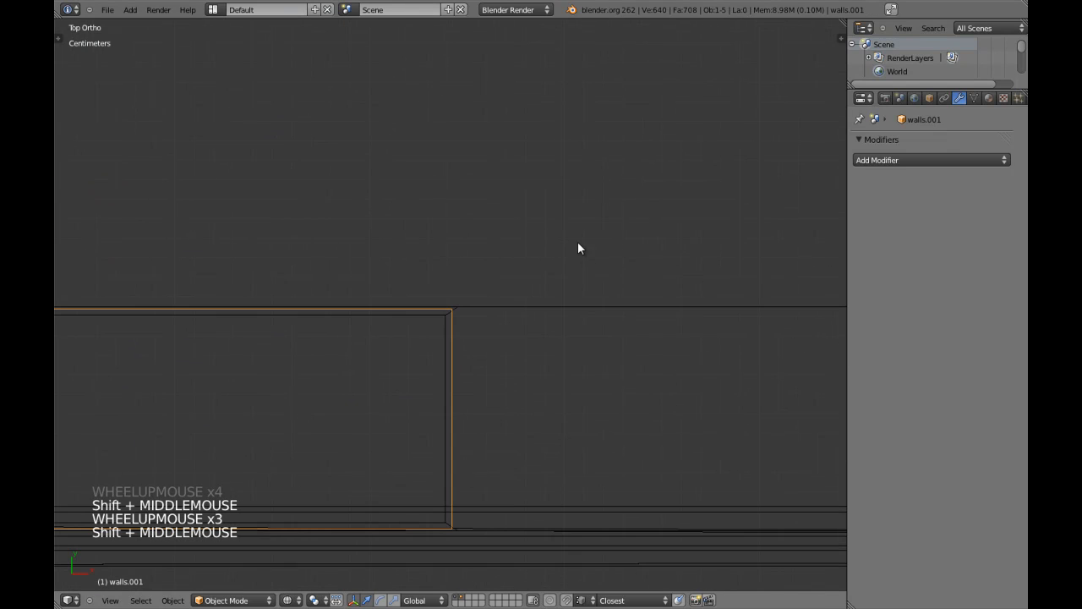
key("s")
key("y")
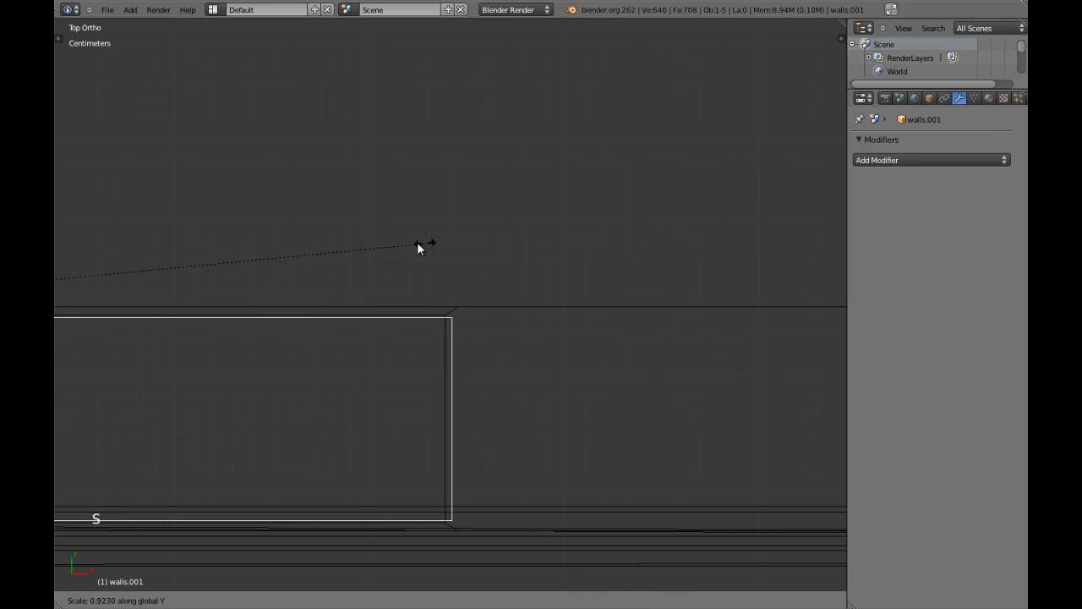
left_click(390, 239)
Step: Scale the window frame along Y to about 0.997 and along X to about 0.996, matching its side to the opening's inner face
scroll(427, 301, "down", 3)
scroll(429, 303, "down", 3)
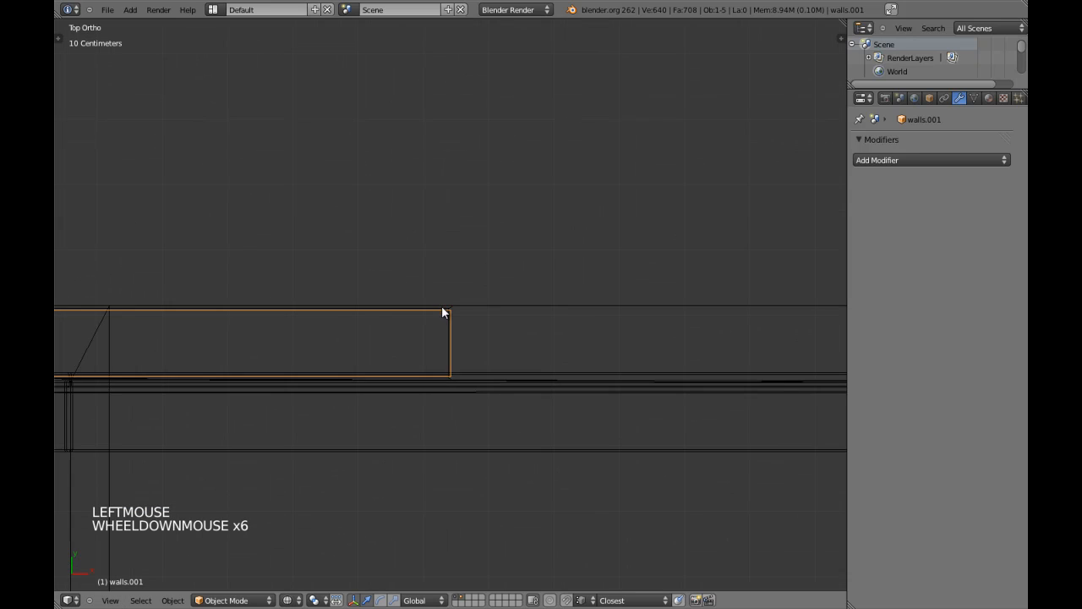
scroll(299, 376, "down", 3)
middle_click_drag(331, 388, 509, 314, "shift")
scroll(391, 244, "up", 3)
middle_click_drag(101, 315, 531, 328, "shift")
scroll(414, 314, "up", 1)
scroll(532, 328, "up", 4)
middle_click_drag(591, 366, 438, 294, "shift")
scroll(429, 331, "down", 2)
scroll(430, 330, "up", 3)
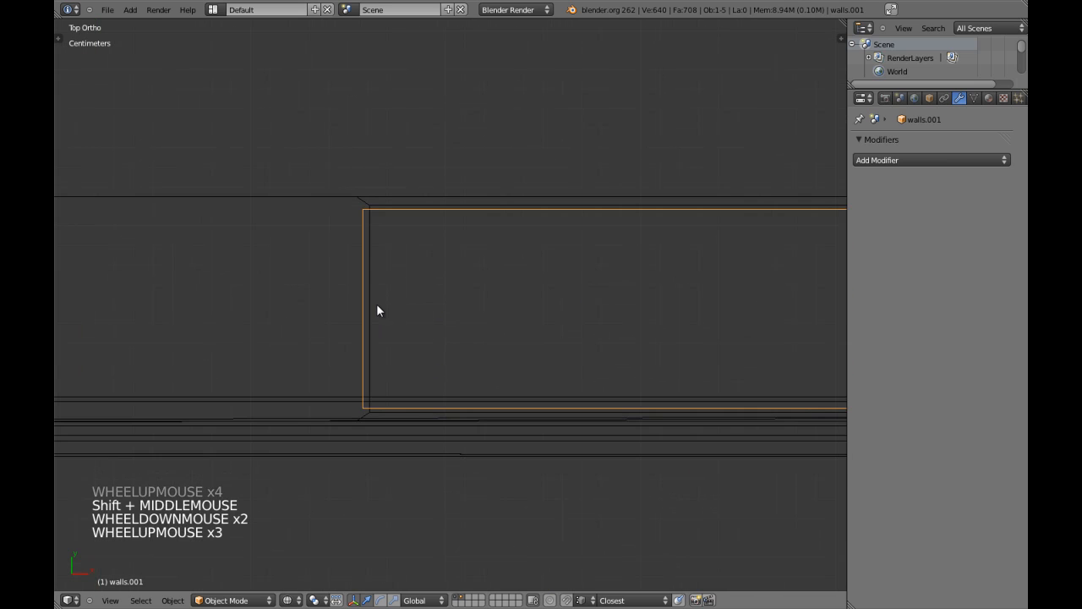
key("s")
key("y")
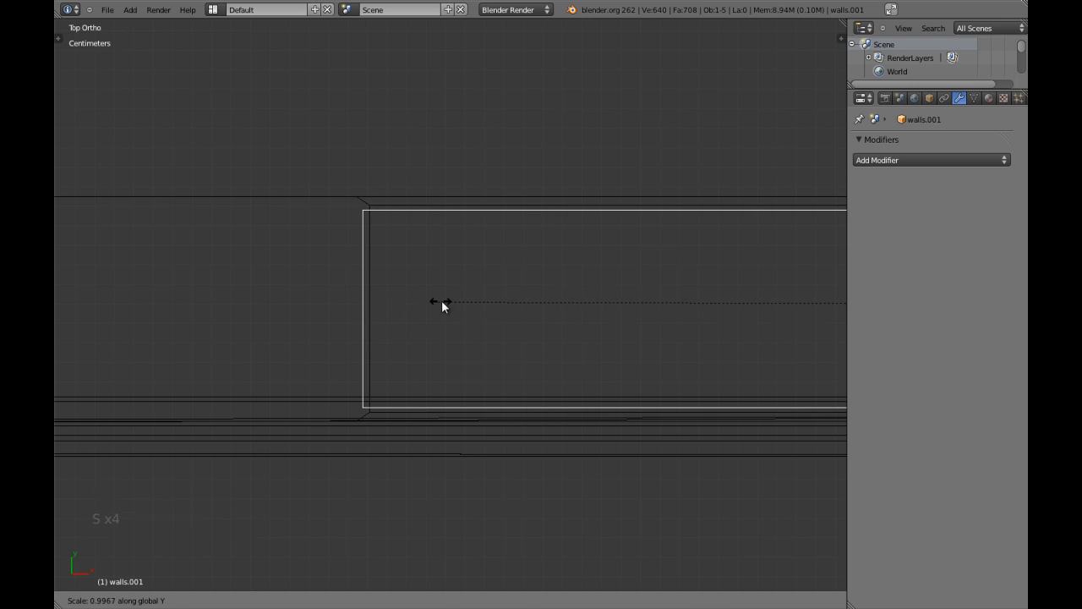
left_click(444, 301, "shift")
key("s")
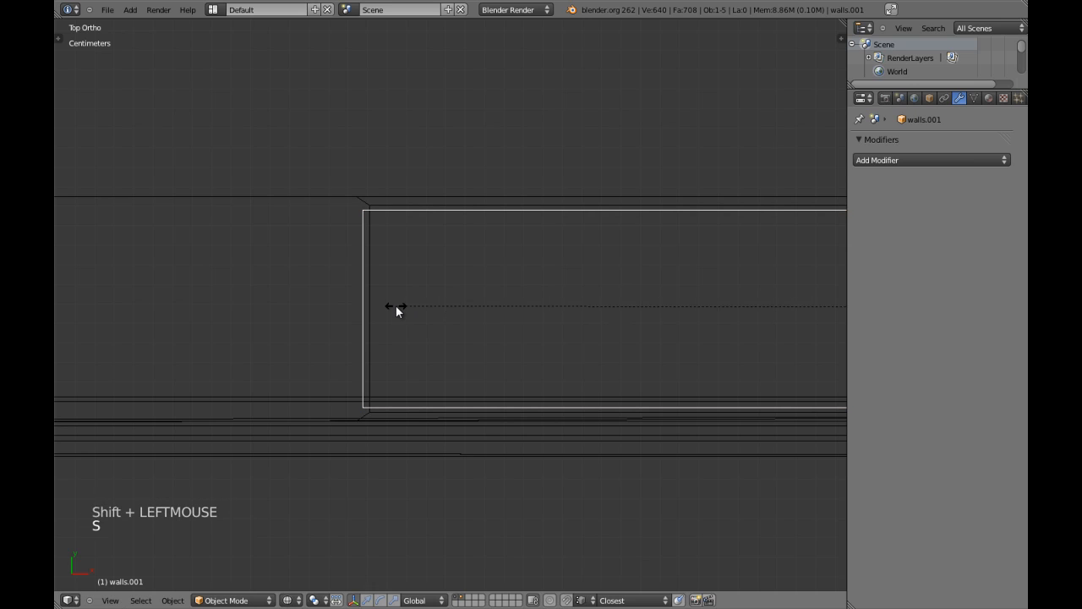
key("x")
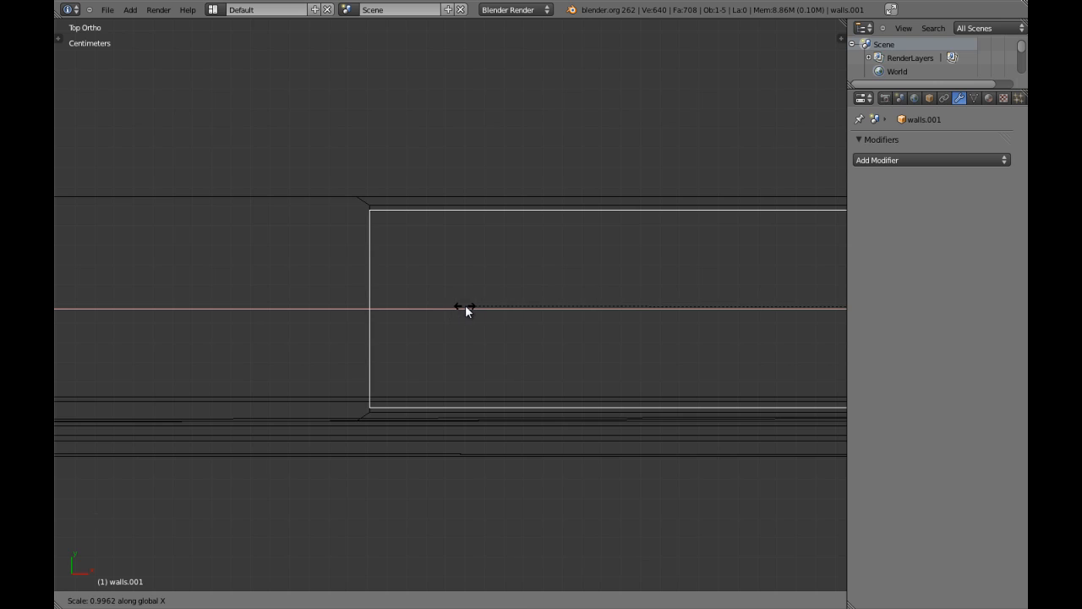
left_click(466, 310, "shift")
Step: Scale the window frame along Z to about 0.994 in back view to fit the opening's height
key("ctrl+KP_1")
scroll(462, 178, "down", 5)
scroll(462, 178, "down", 2)
middle_click_drag(462, 178, 485, 297, "shift")
scroll(478, 285, "up", 6)
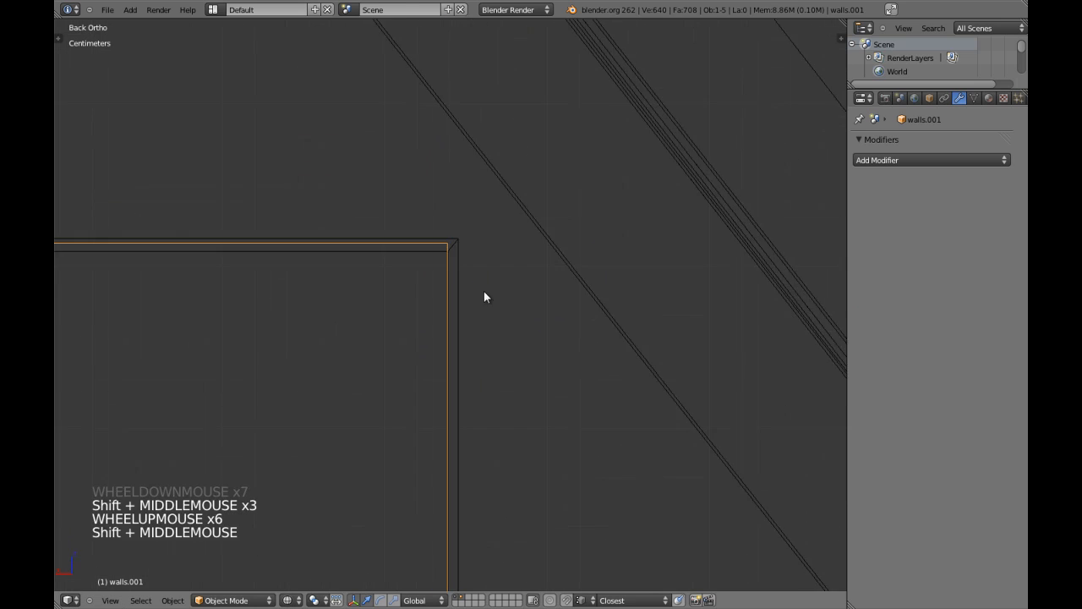
key("s")
key("s")
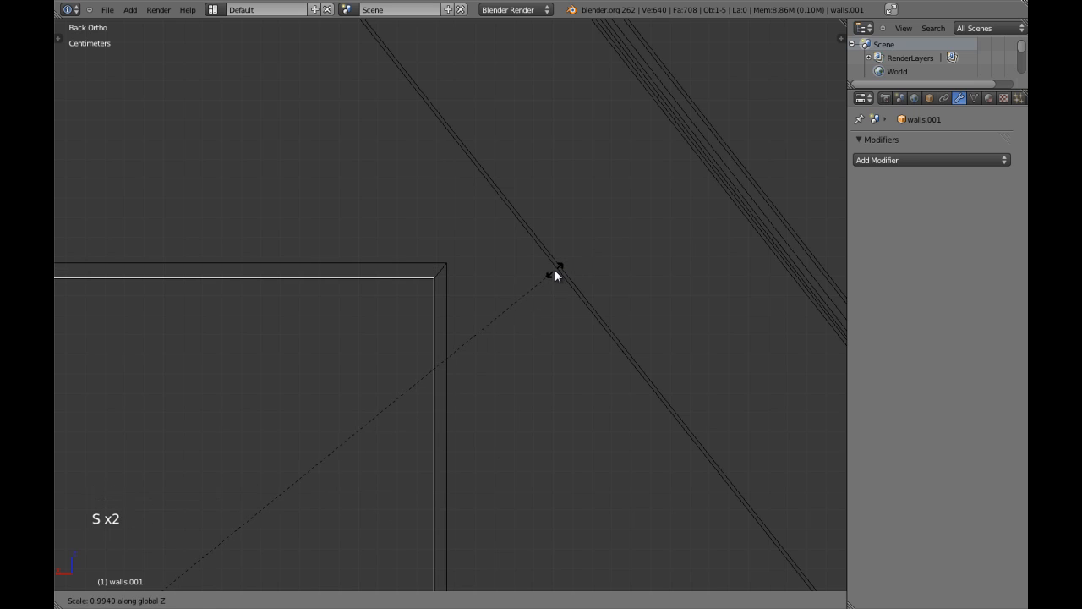
left_click(554, 270, "shift")
Step: Show only the window frame's layer 2 and view the frame from the front in orthographic wireframe
scroll(522, 304, "down", 7)
mouse_move(522, 304)
middle_mouse_down("shift")
mouse_move(582, 146)
mouse_move(471, 143)
mouse_move(438, 237)
mouse_move(386, 302)
mouse_move(485, 343)
mouse_move(475, 388)
middle_mouse_up("shift")
key("z")
scroll(579, 159, "down", 5)
scroll(580, 163, "down", 1)
key("2")
scroll(452, 332, "down", 2)
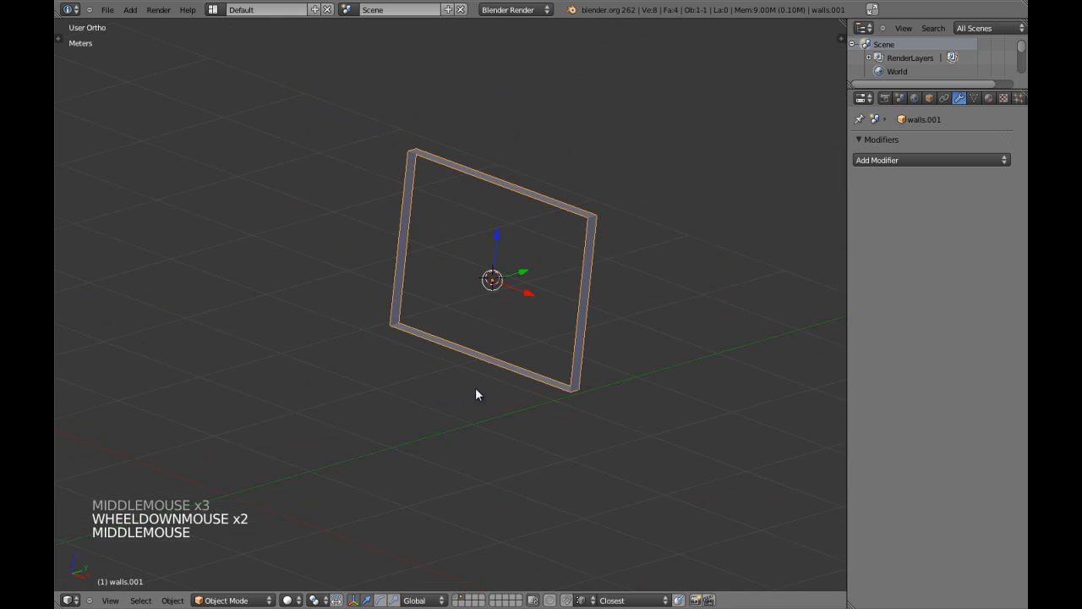
key("KP_1")
key("z")
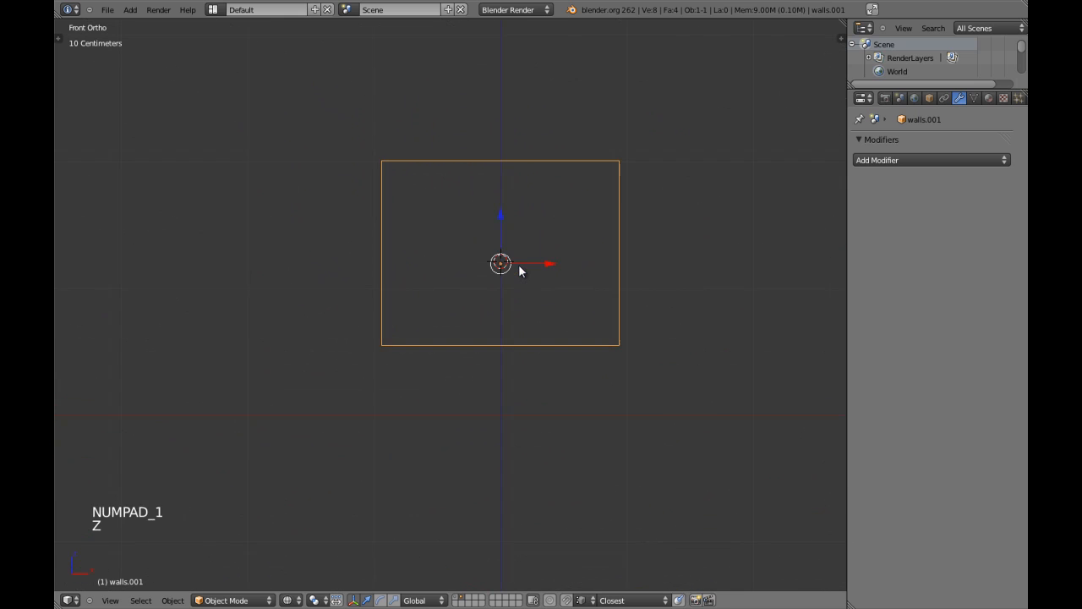
middle_click_drag(547, 228, 538, 247, "shift")
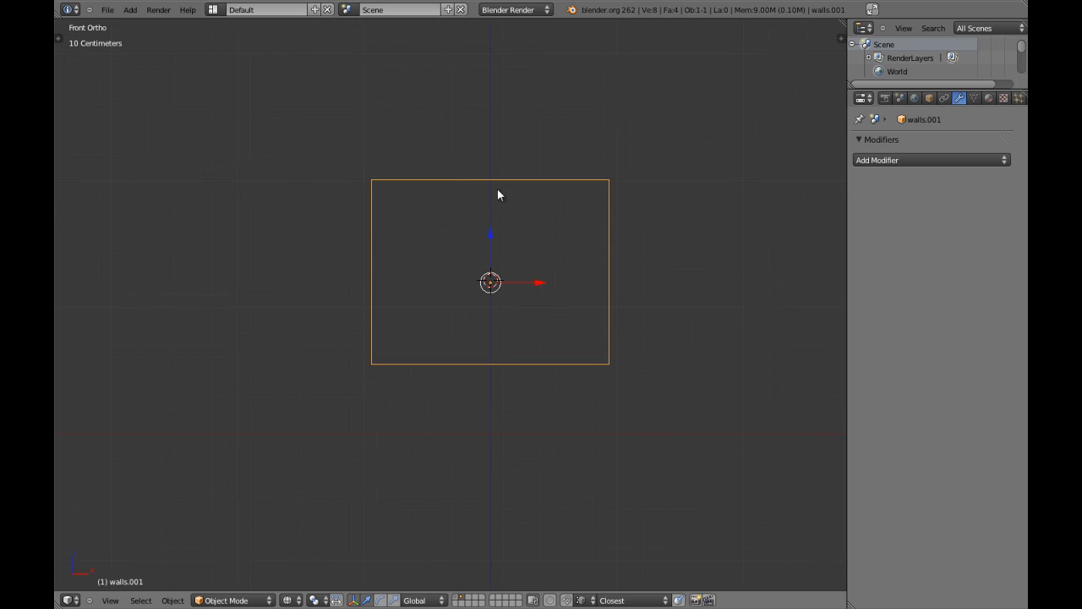
Step: Put the window frame into edit mode with all its faces deselected, in perspective view with solid shading
key("Tab")
middle_click_drag(502, 177, 491, 191)
key("a")
scroll(515, 327, "up", 3)
key("z")
key("KP_5")
scroll(561, 299, "down", 4)
middle_click_drag(560, 299, 434, 290)
key("a")
scroll(488, 251, "up", 2)
key("a")
middle_click_drag(488, 251, 483, 283, "shift")
scroll(485, 282, "up", 1)
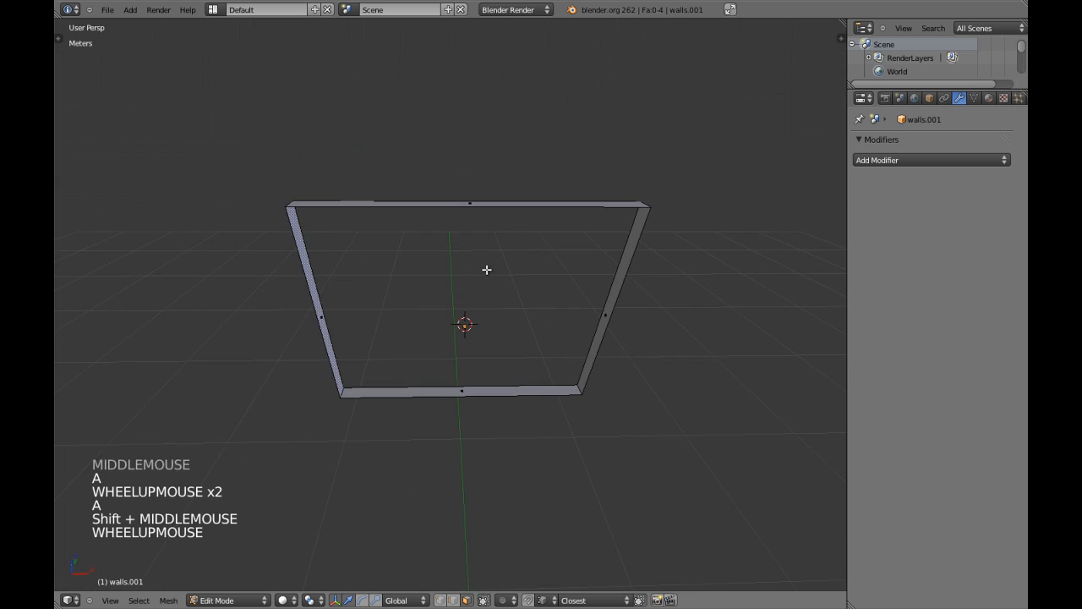
Step: Add two evenly spaced loop cuts across both the top and bottom bars of the window frame
key("ctrl+r")
left_click(471, 205)
key("a")
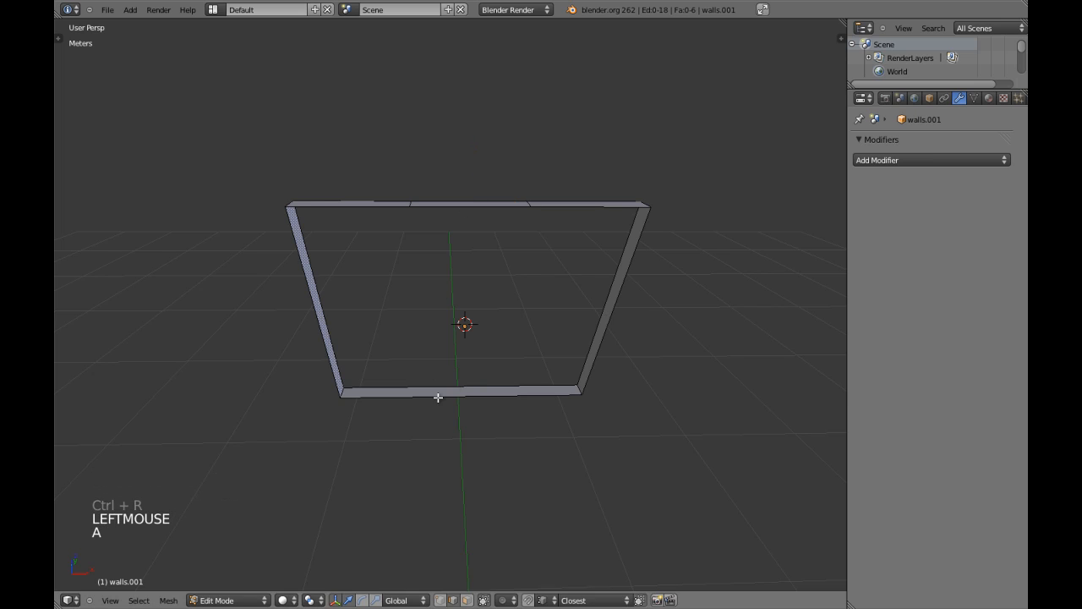
key("ctrl+r")
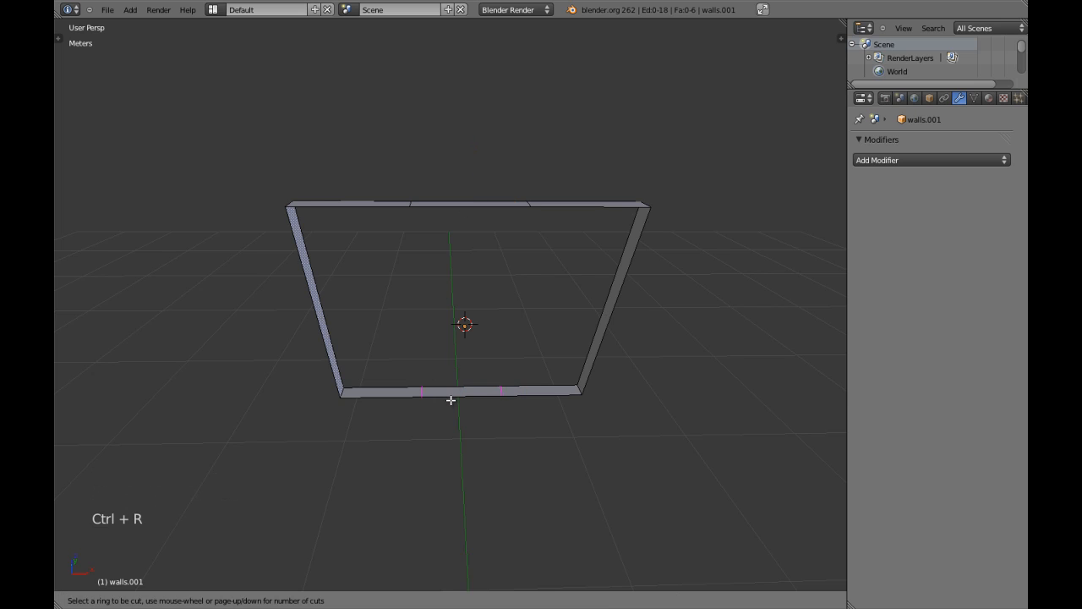
left_click(451, 400)
key("a")
Step: Select the middle faces of the top and bottom bars and scale them along X by 0.12
key("ctrl+Tab")
left_click(469, 389)
right_click(462, 390)
right_click(466, 204, "shift")
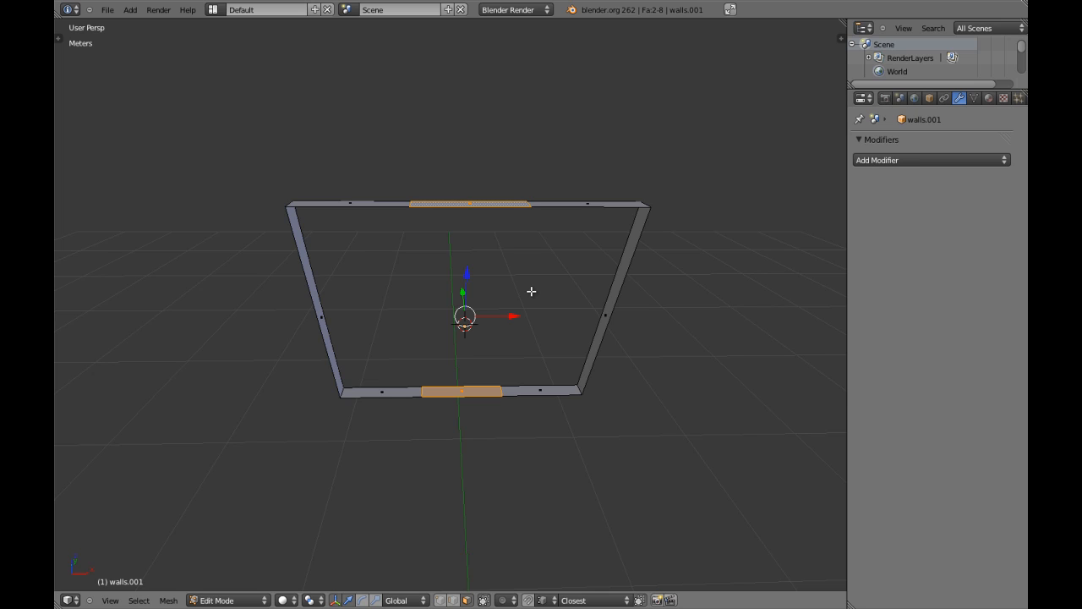
type("sx")
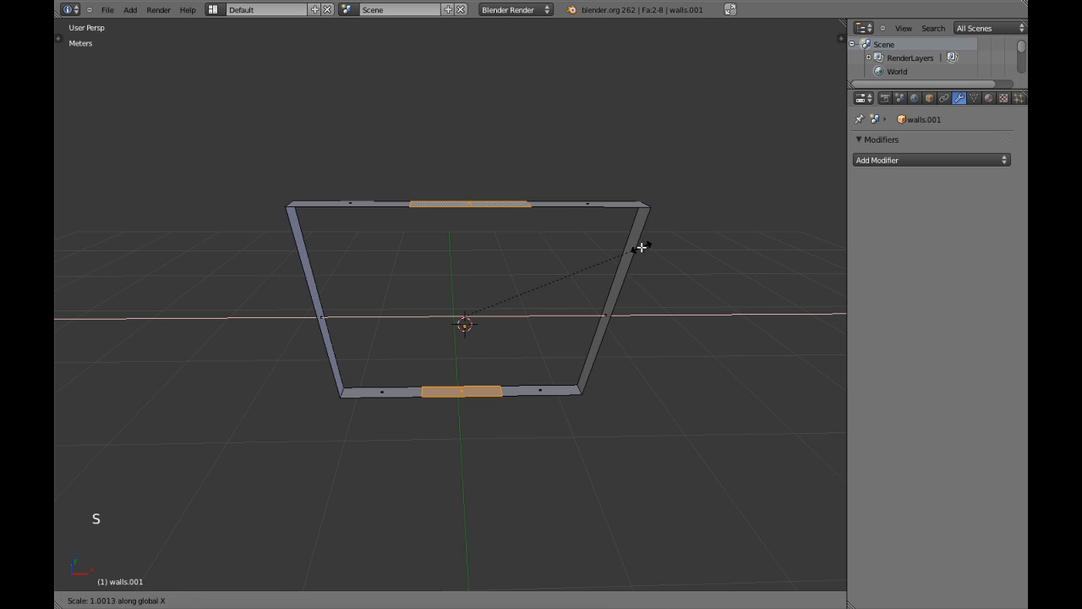
type("0.12")
key("Return")
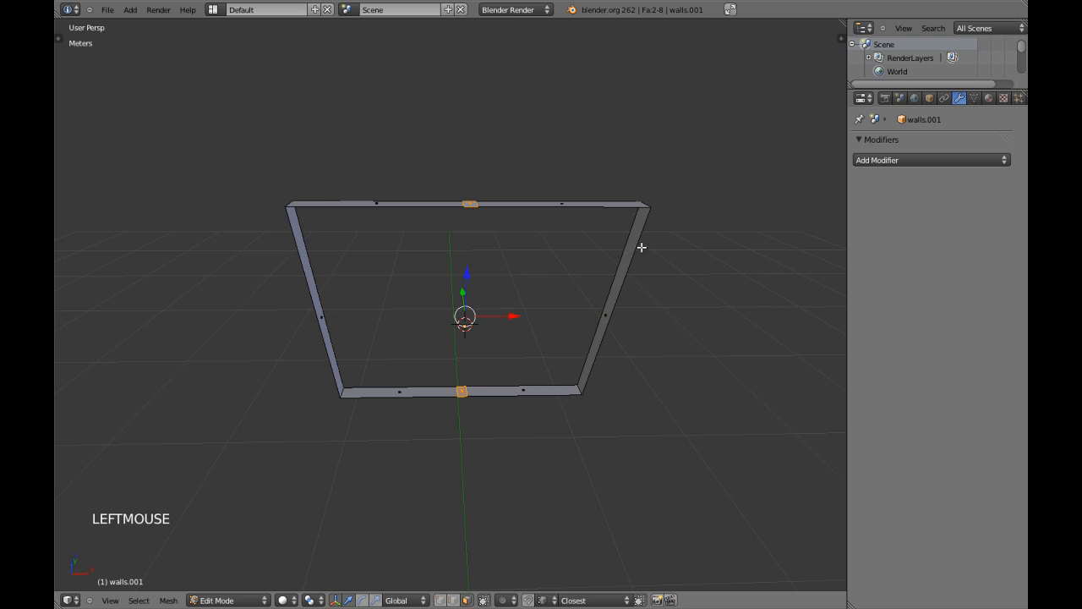
Step: Bridge the two narrow middle faces into a vertical mullion, and view the frame from the front in orthographic wireframe
key("ctrl+alt+b")
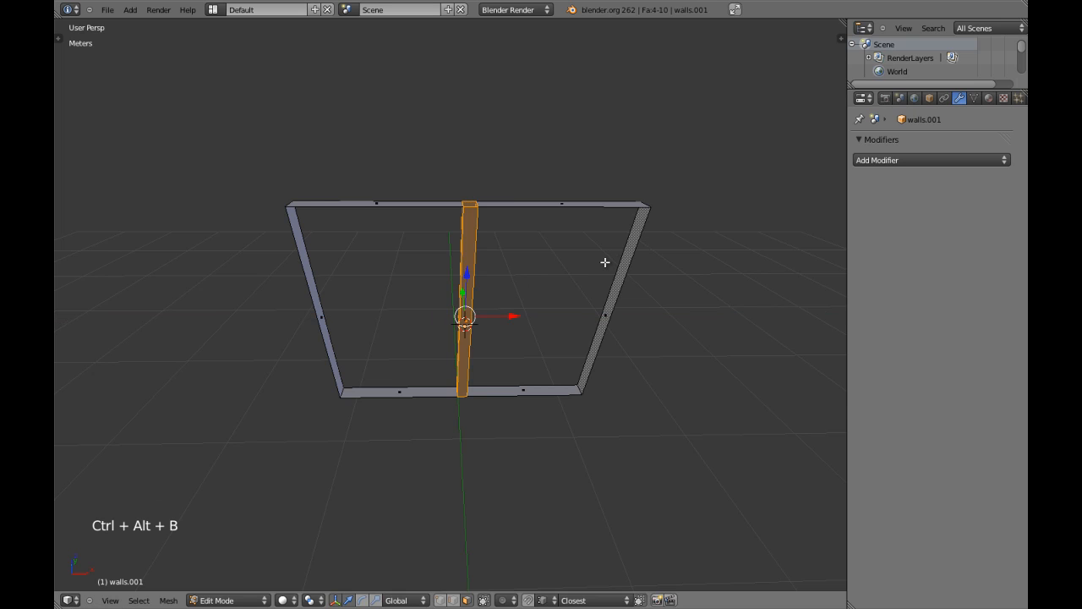
key("a")
middle_click_drag(471, 232, 423, 306, "shift")
key("KP_1")
key("KP_5")
key("z")
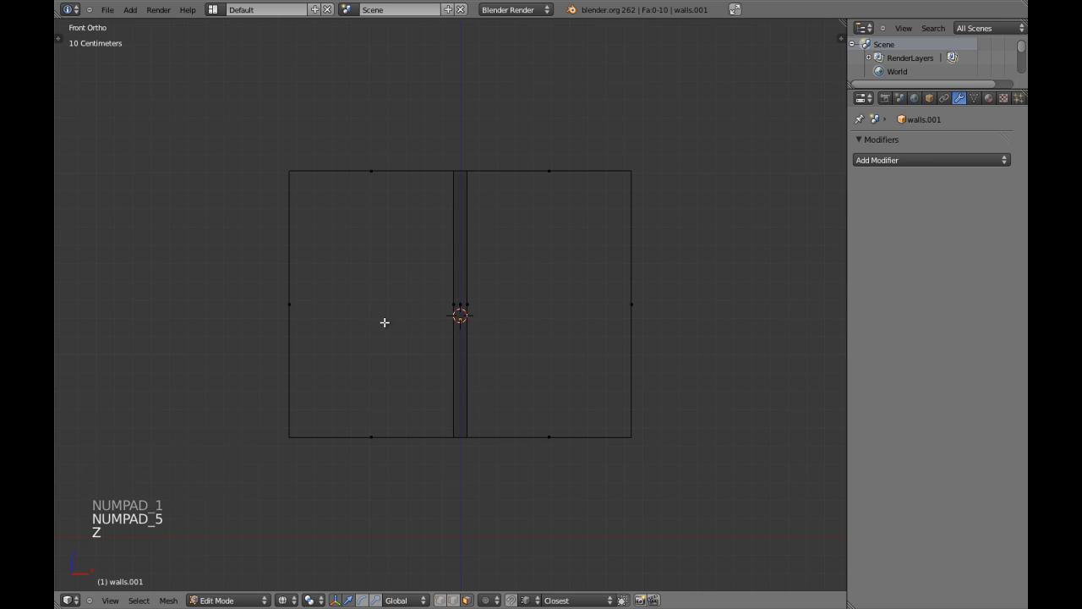
Step: Cut the left post across its middle and add a centred lengthwise loop around the inside of the frame's left half
key("z")
mouse_move(385, 318)
middle_mouse_down("shift")
mouse_move(391, 278)
mouse_move(439, 299)
middle_mouse_up("shift")
scroll(410, 289, "up", 2)
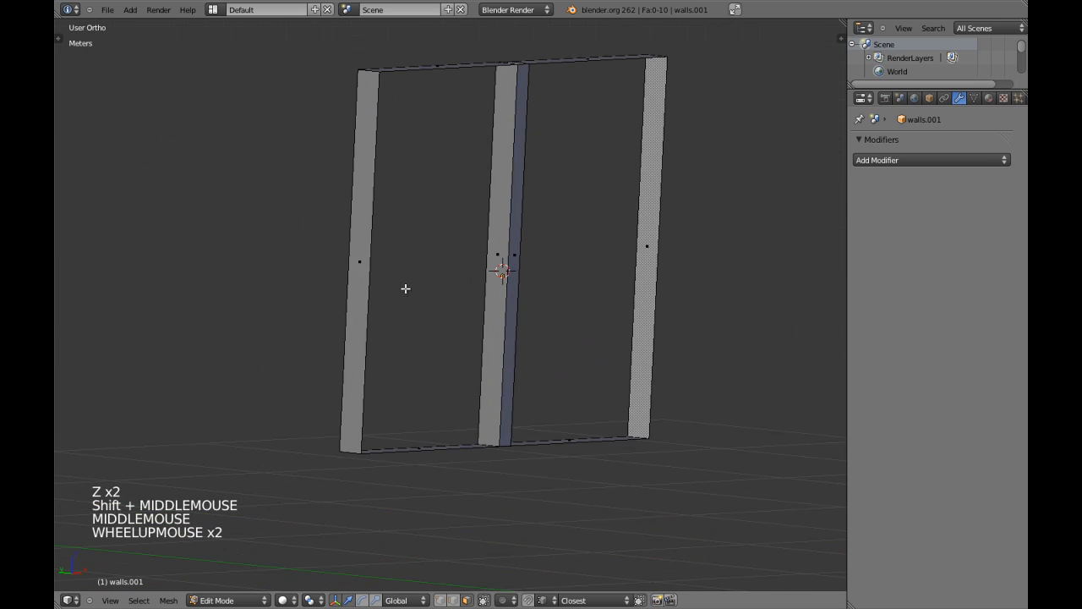
key("ctrl+r")
right_click(372, 266)
scroll(457, 316, "down", 4)
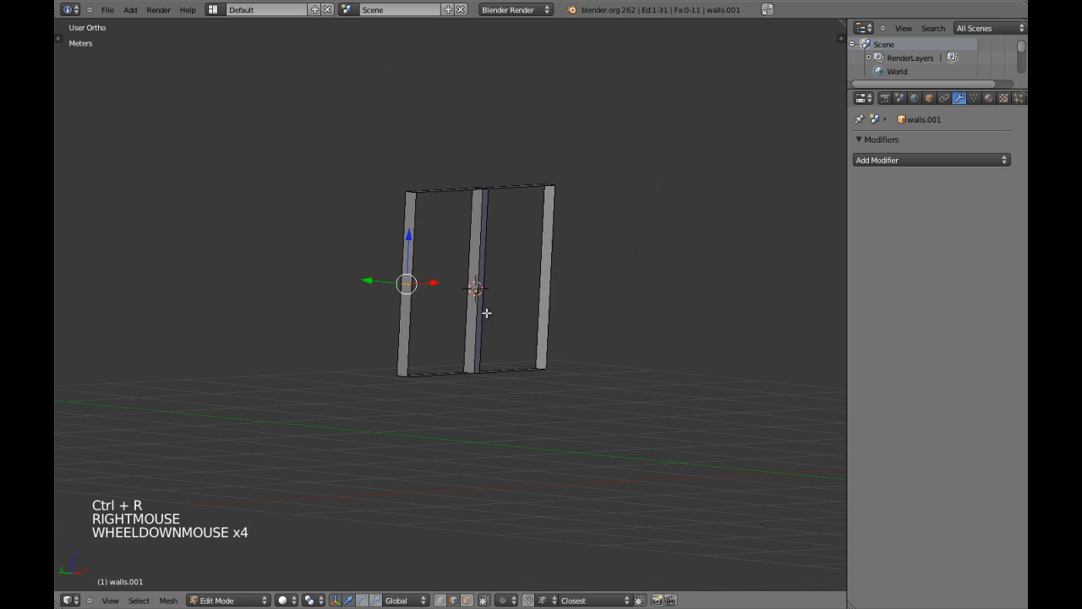
scroll(418, 310, "up", 2)
mouse_move(419, 274)
middle_mouse_down()
mouse_move(418, 310)
mouse_move(420, 263)
middle_mouse_up()
scroll(421, 263, "up", 1)
key("ctrl+r")
left_click(401, 222)
right_click(510, 261)
key("a")
middle_click_drag(564, 293, 591, 308, "shift")
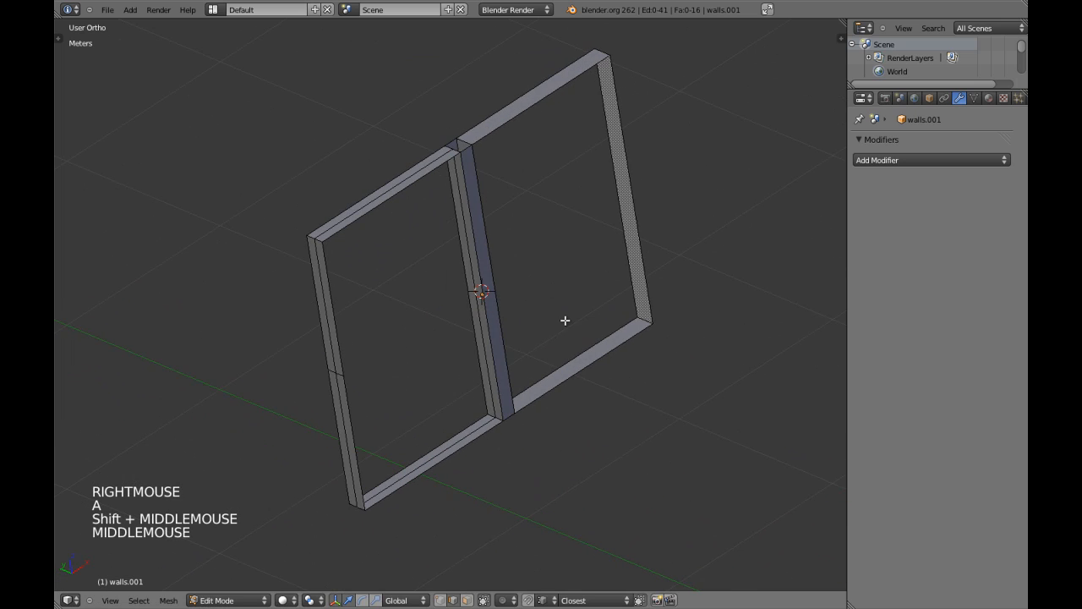
Step: Add centred loop cuts lengthwise around the frame's right half and across the right post and the mullion
middle_click_drag(474, 310, 481, 340)
key("ctrl+r")
right_click(507, 299)
key("a")
scroll(507, 299, "down", 2)
key("ctrl+r")
right_click(563, 243)
key("a")
middle_click_drag(563, 243, 503, 275)
scroll(507, 296, "up", 2)
scroll(505, 288, "up", 3)
key("ctrl+r")
right_click(546, 240)
key("a")
scroll(355, 398, "down", 3)
middle_click_drag(355, 398, 377, 358)
scroll(378, 358, "down", 3)
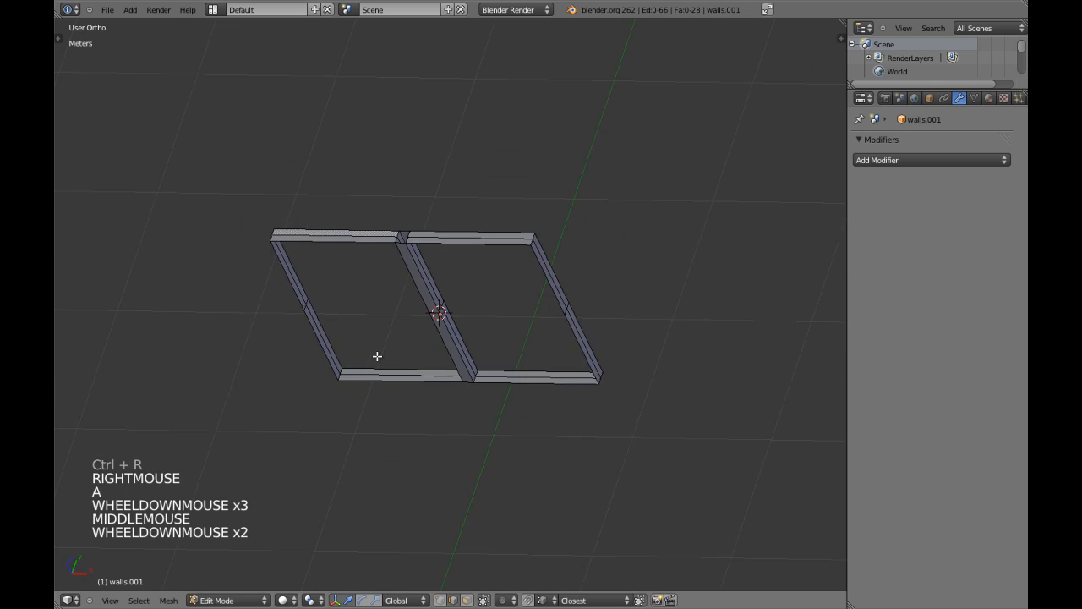
Step: Split the mullion's front and back faces lengthwise with centred vertical loop cuts
key("KP_1")
middle_click_drag(545, 276, 502, 404)
scroll(482, 266, "up", 3)
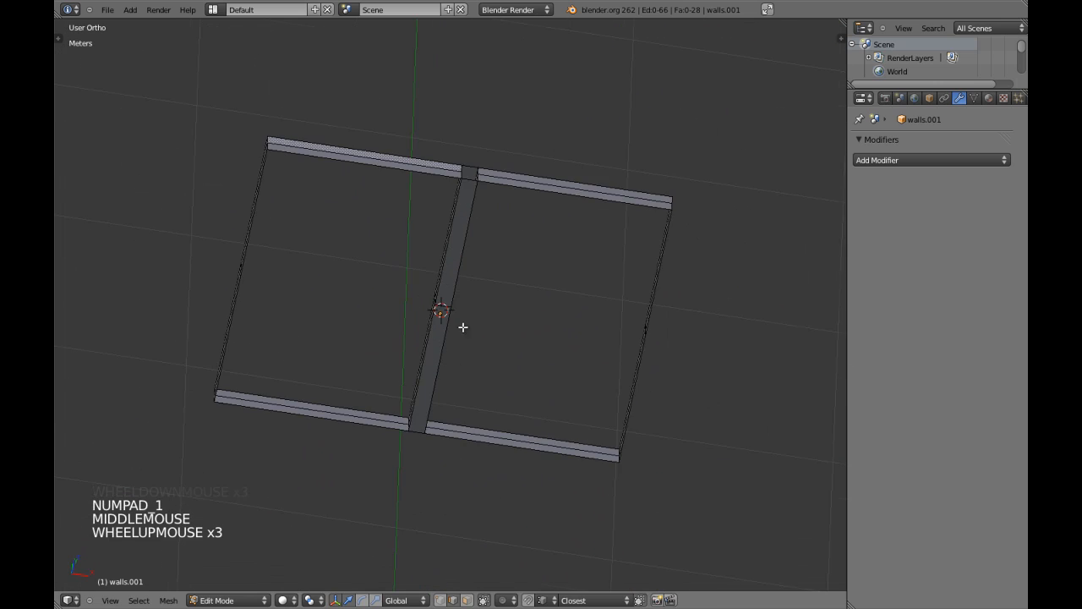
middle_click_drag(481, 266, 448, 316, "shift")
scroll(448, 316, "up", 3)
key("ctrl+r")
right_click(425, 253)
key("ctrl+r")
right_click(429, 246)
scroll(490, 317, "down", 2)
scroll(489, 317, "down", 1)
Step: Box-select the mullion's centre-line vertices in front wireframe view and snap the 3D cursor to them
key("KP_1")
key("Tab")
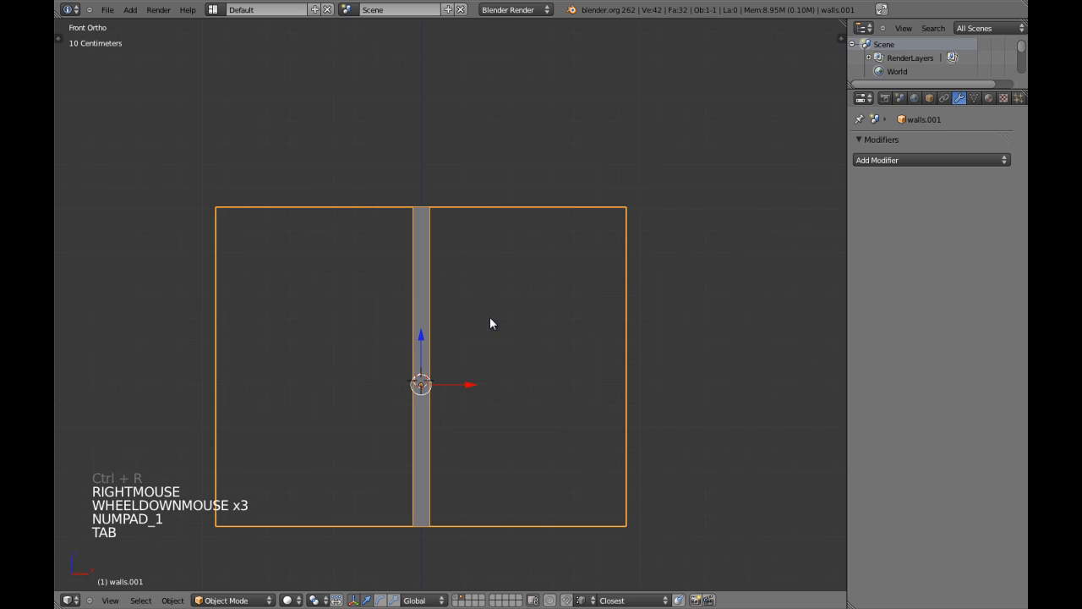
key("Tab")
key("z")
key("ctrl+Tab")
left_click(443, 273)
key("b")
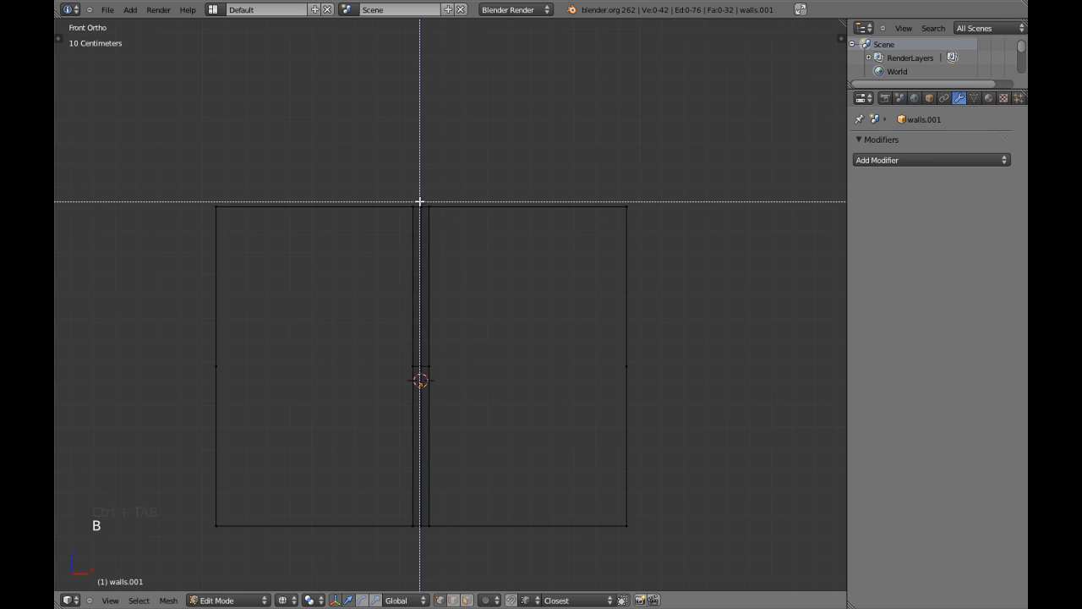
left_click_drag(418, 199, 423, 538)
key("shift+s")
left_click(461, 477)
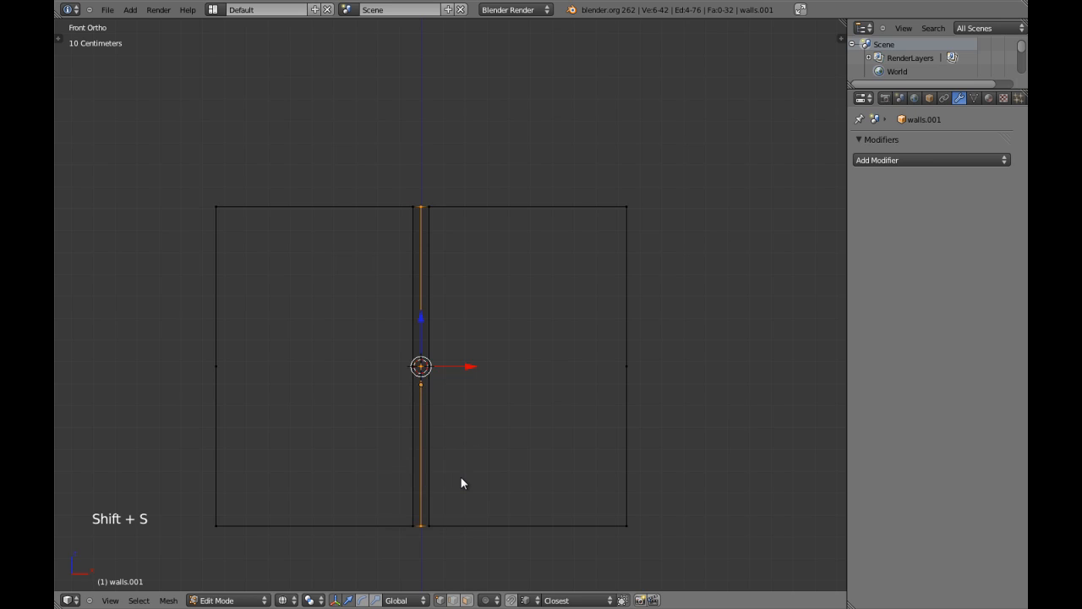
Step: Set the window frame's origin to the 3D cursor in object mode
key("Tab")
key("ctrl+alt+shift+c")
left_click(462, 480)
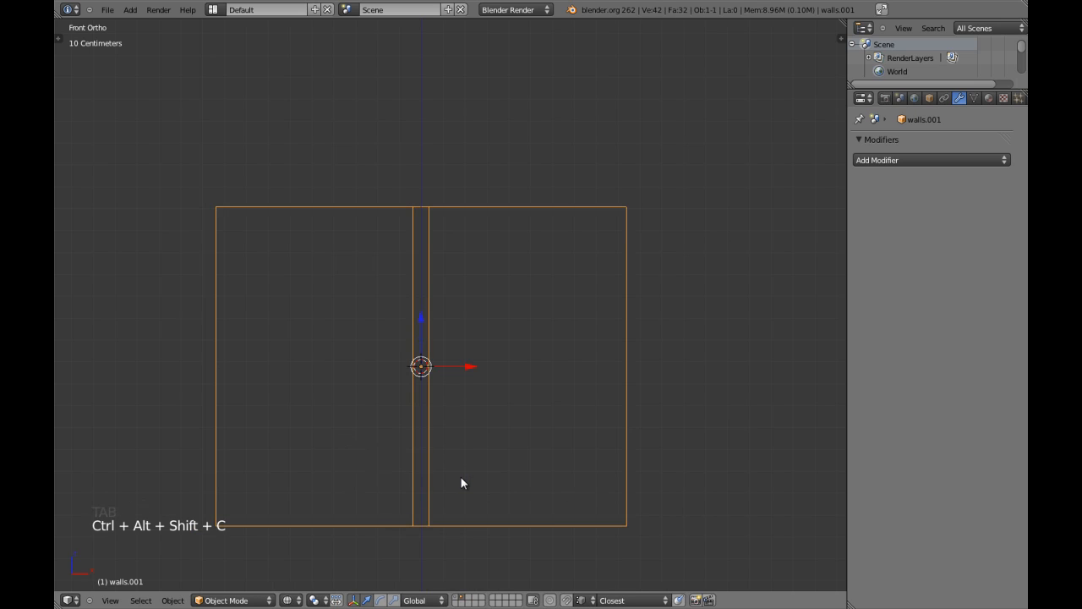
Step: Delete all faces of the frame's right half up to the mullion's centre line, and return to solid object mode
key("Tab")
key("a")
key("a")
key("ctrl+Tab")
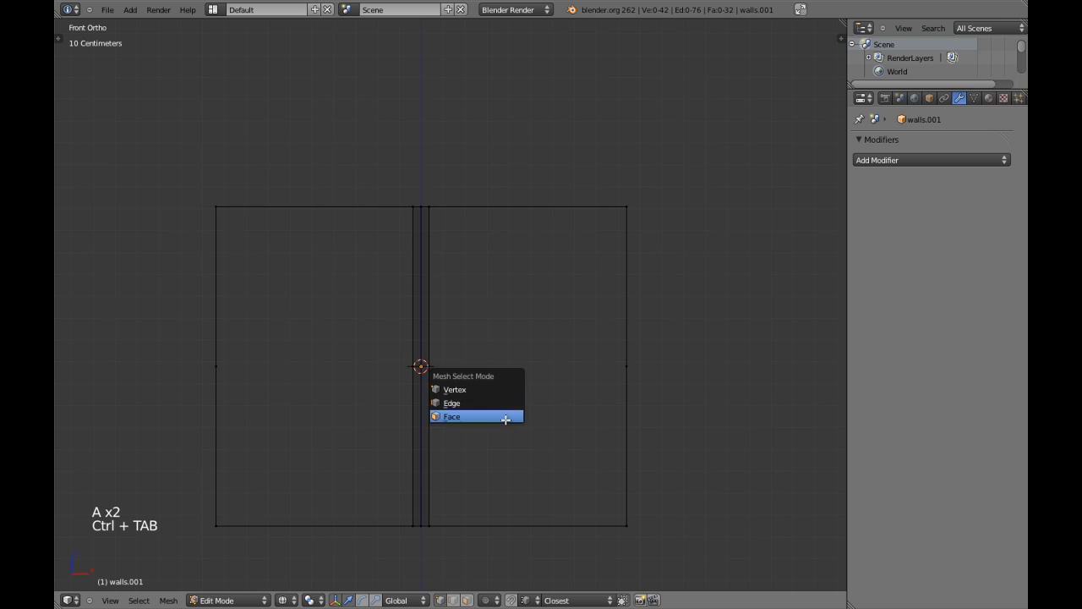
left_click(505, 417)
key("b")
left_click_drag(682, 159, 423, 547)
key("x")
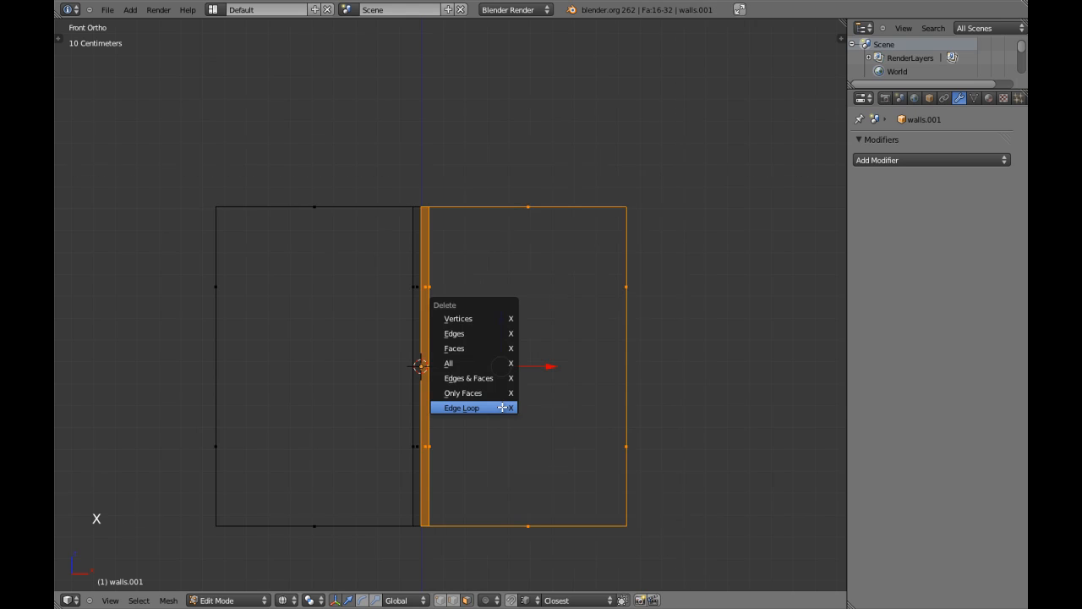
left_click(499, 348)
key("Tab")
key("z")
Step: Add a Mirror modifier on the X axis to the half frame and view it from the front in orthographic
scroll(442, 285, "down", 4)
middle_click_drag(442, 285, 457, 321)
scroll(746, 290, "up", 3)
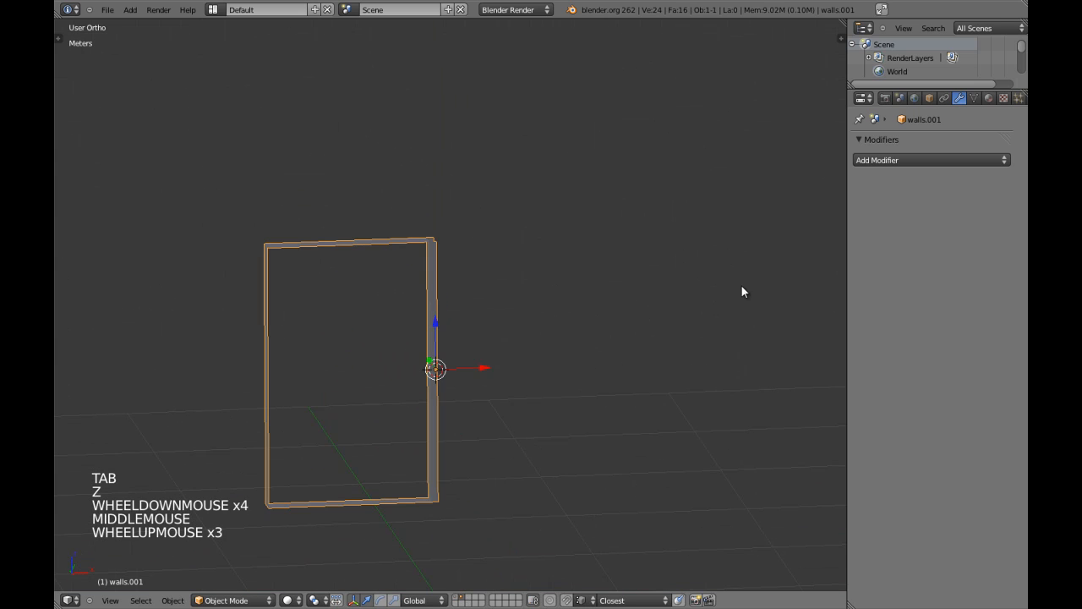
key("KP_5")
key("KP_Decimal")
middle_click_drag(429, 413, 507, 372)
left_click(890, 165)
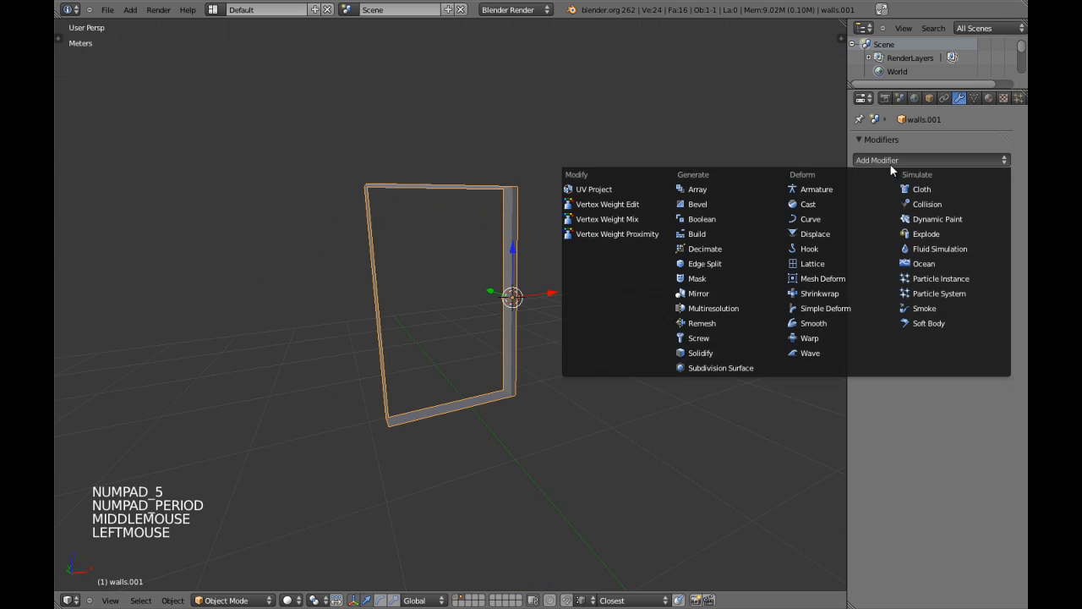
left_click(712, 293)
middle_click_drag(508, 317, 486, 304)
key("KP_1")
key("KP_5")
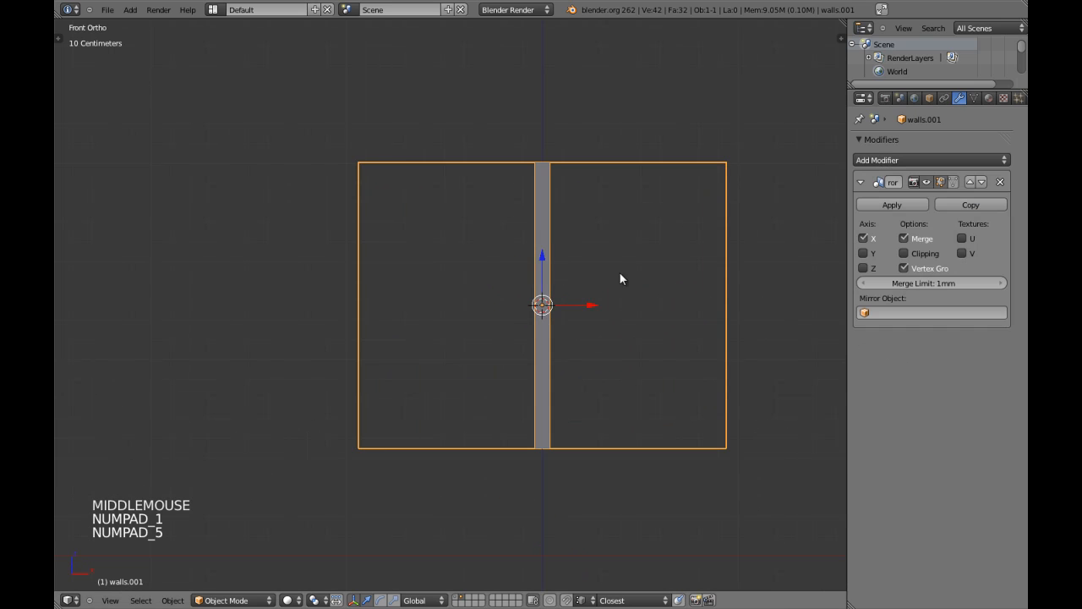
Step: Enable clipping on the Mirror modifier, and select the mullion's four front and back faces in edit mode
key("KP_7")
key("Tab")
scroll(600, 250, "up", 4)
key("z")
middle_click_drag(609, 259, 500, 294, "shift")
scroll(500, 294, "up", 1)
scroll(499, 294, "up", 1)
key("a")
scroll(569, 237, "up", 6)
middle_click_drag(569, 237, 476, 268, "shift")
key("a")
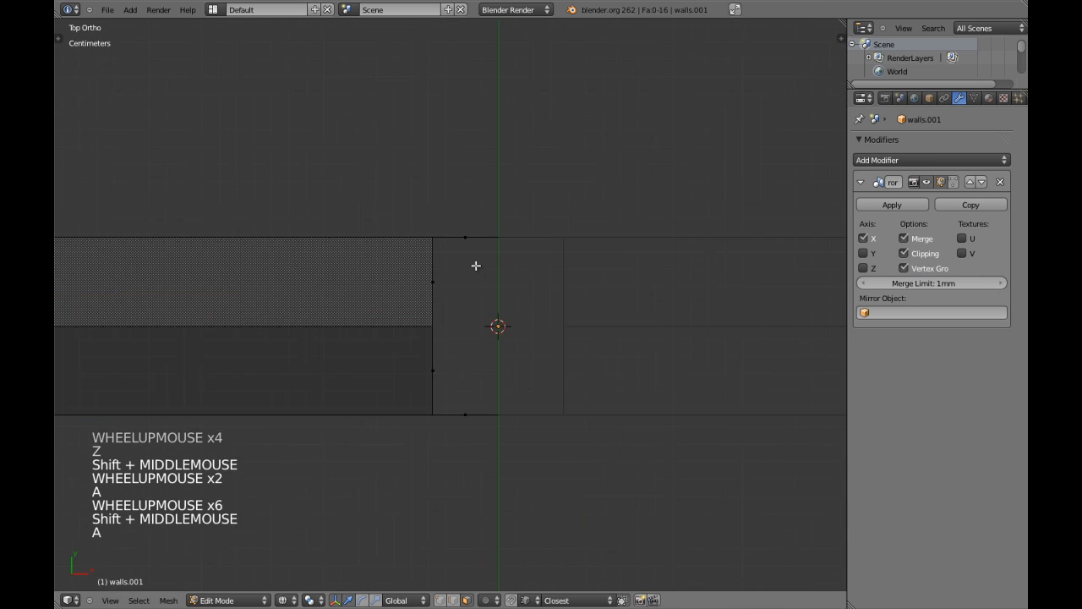
key("z")
scroll(527, 341, "down", 4)
middle_click_drag(527, 340, 476, 346)
scroll(500, 330, "down", 2)
right_click(470, 343)
right_click(470, 346, "shift")
right_click(461, 318, "shift")
right_click(460, 269, "shift")
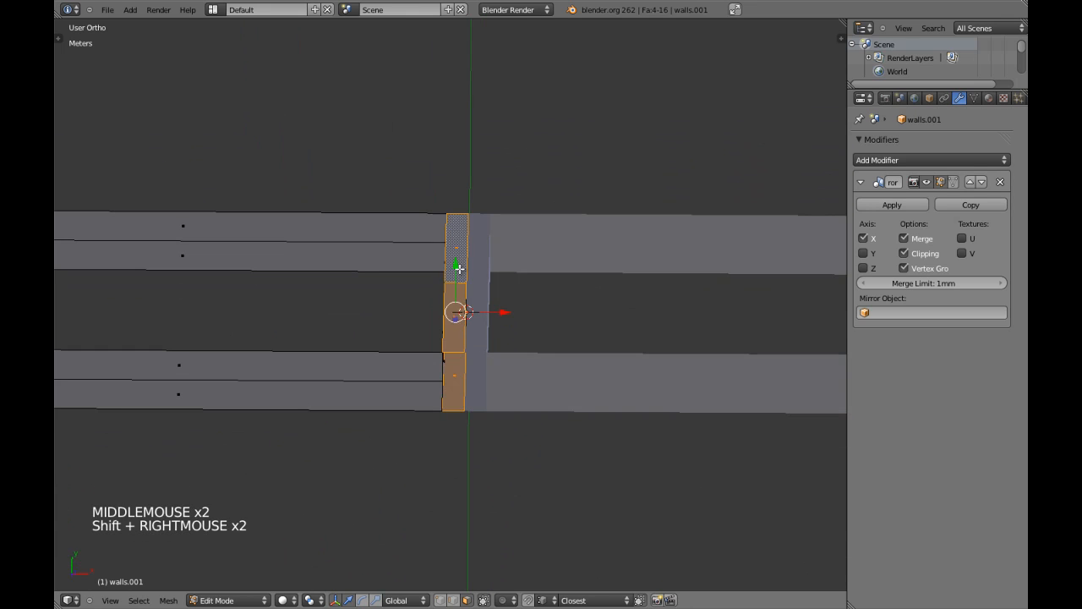
Step: Set the pivot point to the 3D cursor and show the mullion up close in top orthographic wireframe
key("z")
key("KP_7")
key("z")
scroll(507, 314, "up", 5)
key("z")
scroll(512, 316, "down", 1)
scroll(514, 317, "up", 3)
middle_click_drag(515, 322, 515, 338, "shift")
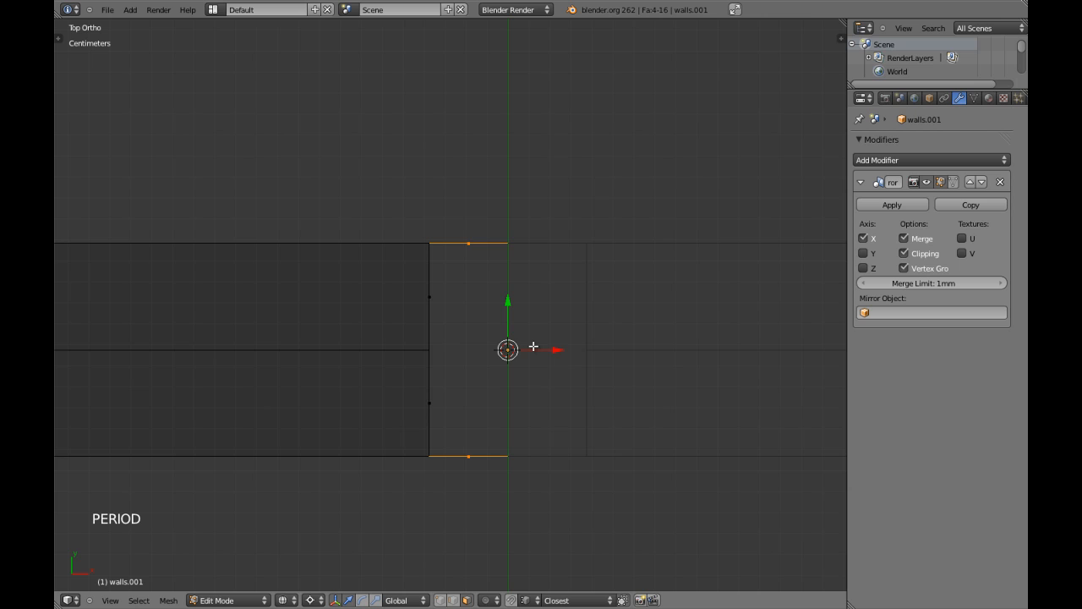
scroll(496, 355, "down", 3)
key("z")
mouse_move(496, 355)
middle_mouse_down()
mouse_move(502, 295)
mouse_move(515, 344)
mouse_move(507, 359)
mouse_move(377, 389)
middle_mouse_up()
scroll(503, 295, "down", 3)
scroll(516, 348, "down", 3)
key("KP_7")
key("z")
scroll(466, 353, "up", 3)
scroll(465, 353, "up", 7)
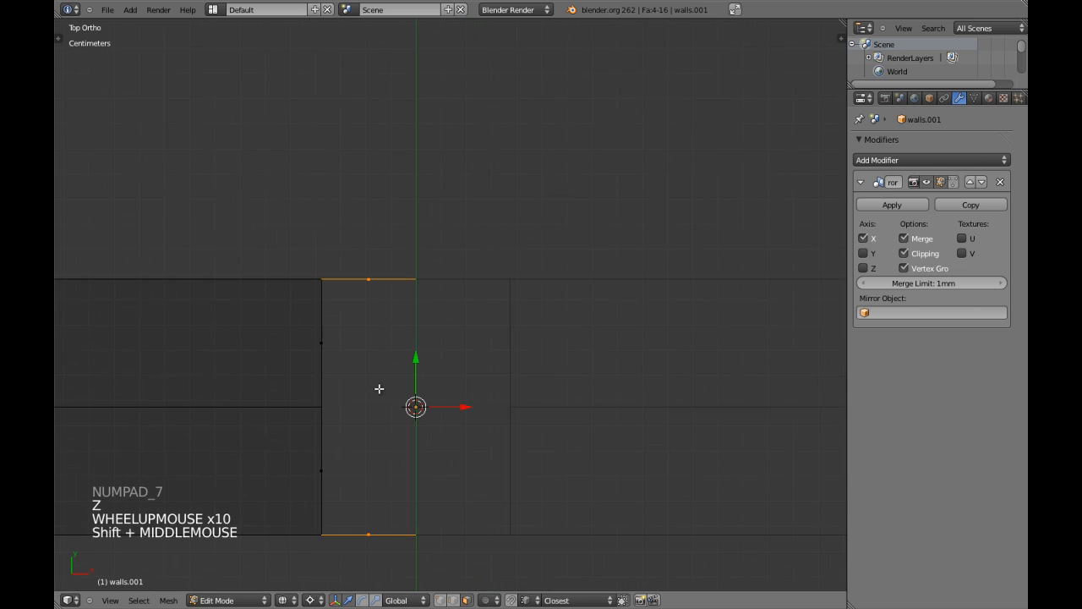
key("e")
right_click(389, 377)
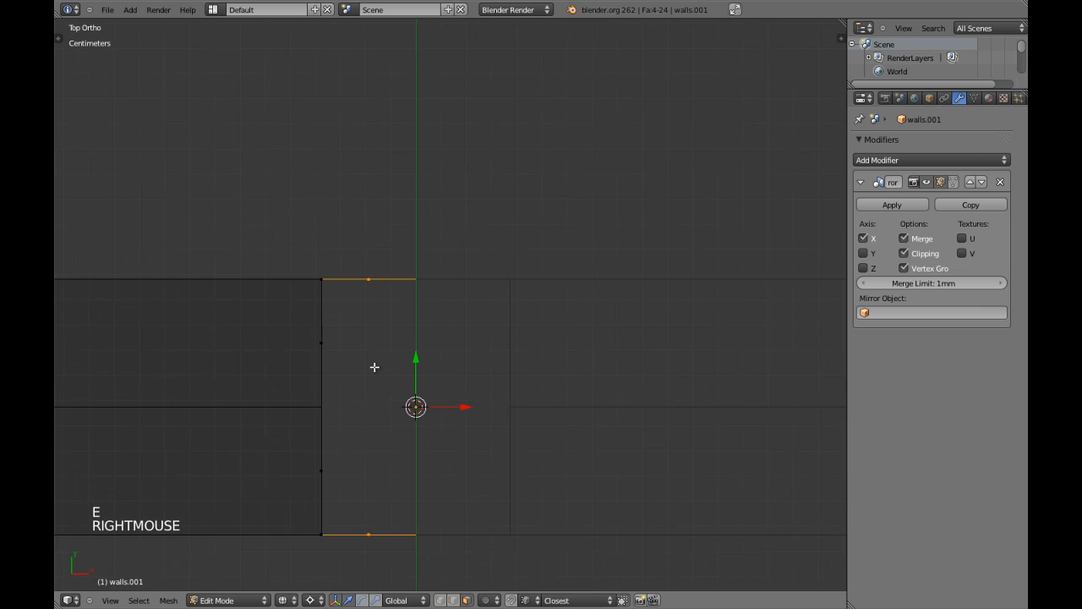
key("s")
key("x")
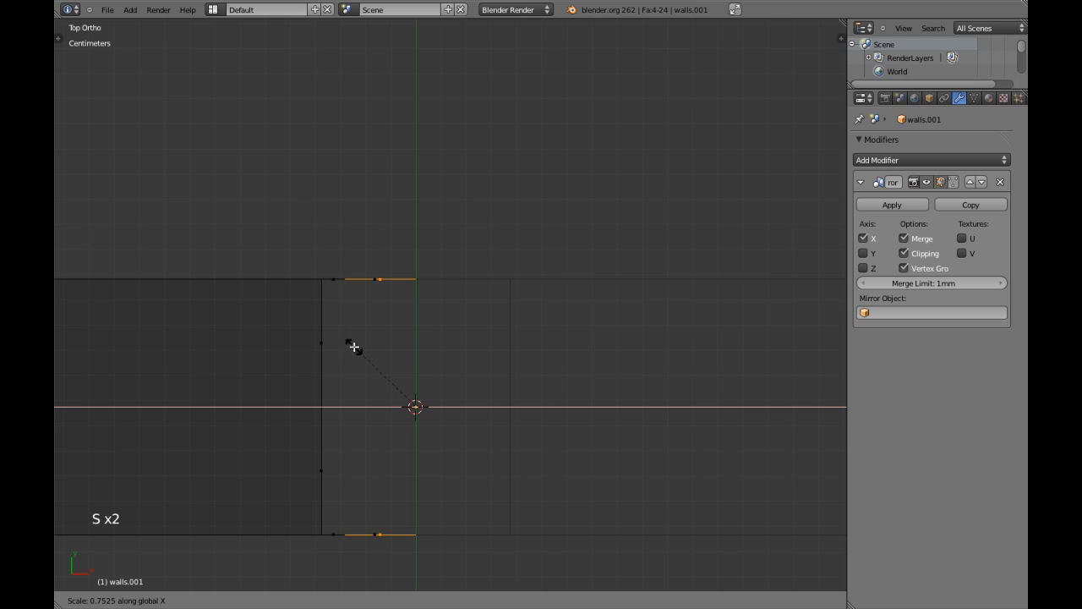
right_click(355, 346)
key("a")
key("c")
left_click(369, 279)
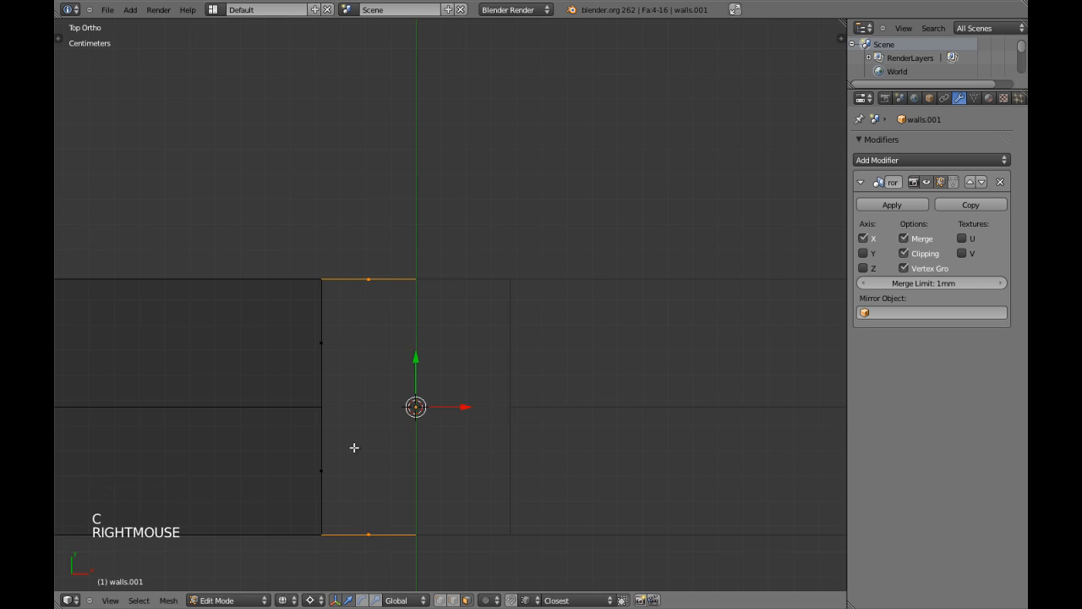
Step: Extrude the mullion's selected front and back faces in place and scale them along X to about 0.7
key("e")
key("x")
key("s")
key("x")
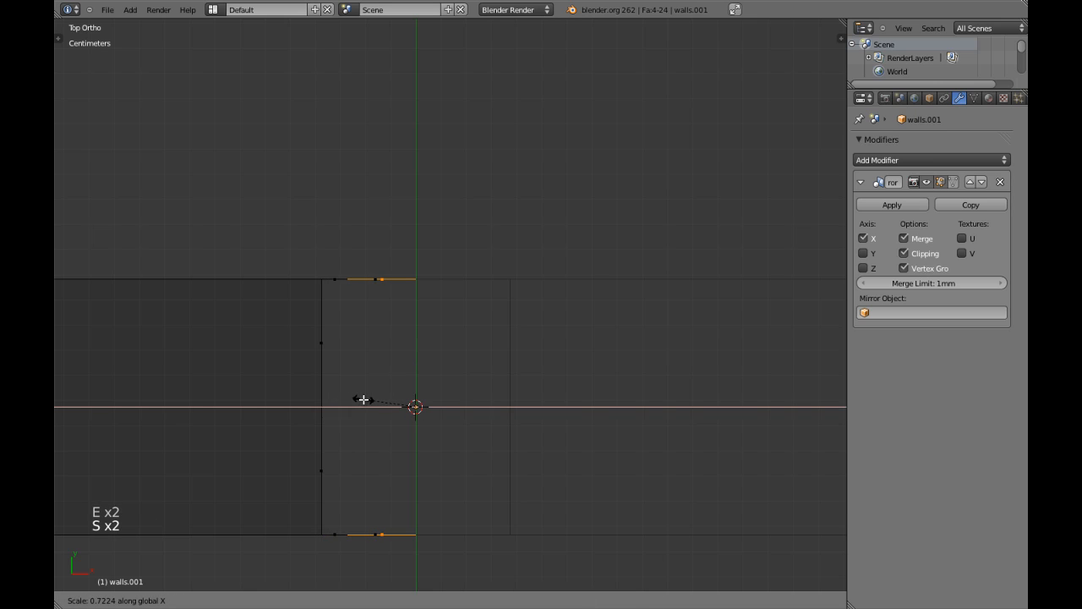
left_click(366, 400)
middle_click_drag(376, 391, 381, 386)
key("z")
key("z")
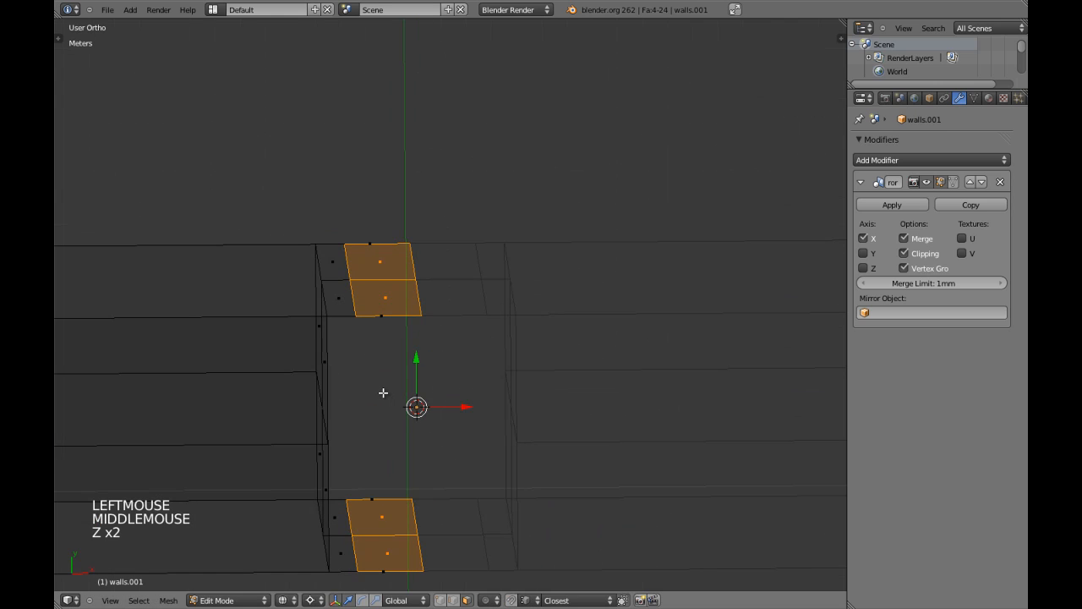
Step: Extrude the narrowed front and back faces again and scale them along Y to about 1.09 in top view
key("KP_7")
key("e")
right_click(386, 357)
key("s")
key("y")
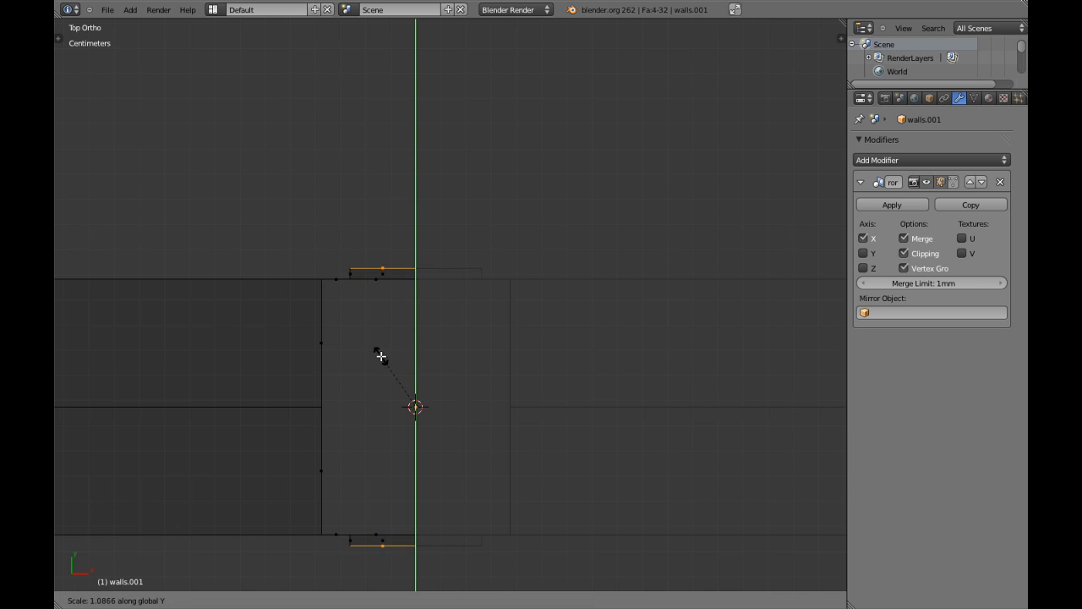
left_click(382, 356, "shift")
Step: Select through the mullion's front and back strips in top wireframe and delete their hidden inner and end faces
scroll(379, 355, "down", 4)
key("a")
scroll(403, 346, "up", 5)
key("c")
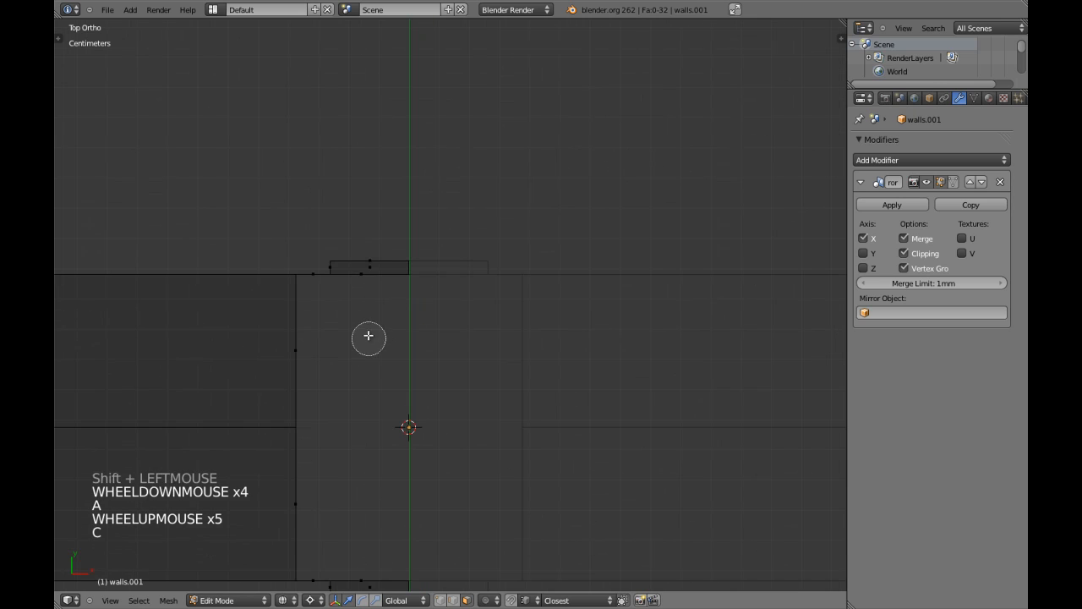
left_click(367, 283)
right_click(367, 283)
middle_click_drag(367, 282, 383, 148, "shift")
key("c")
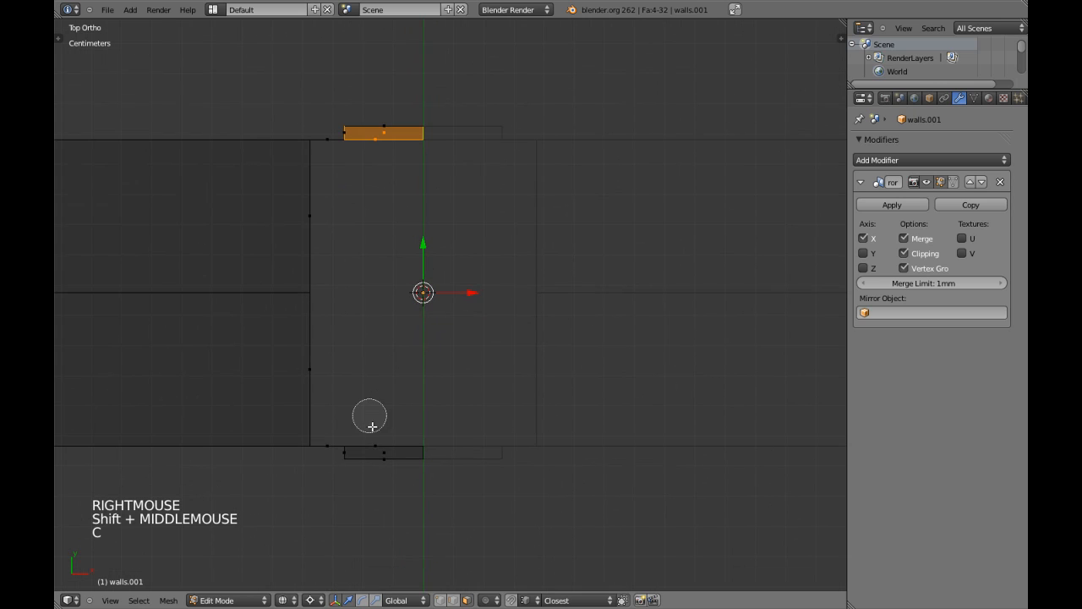
left_click(381, 444)
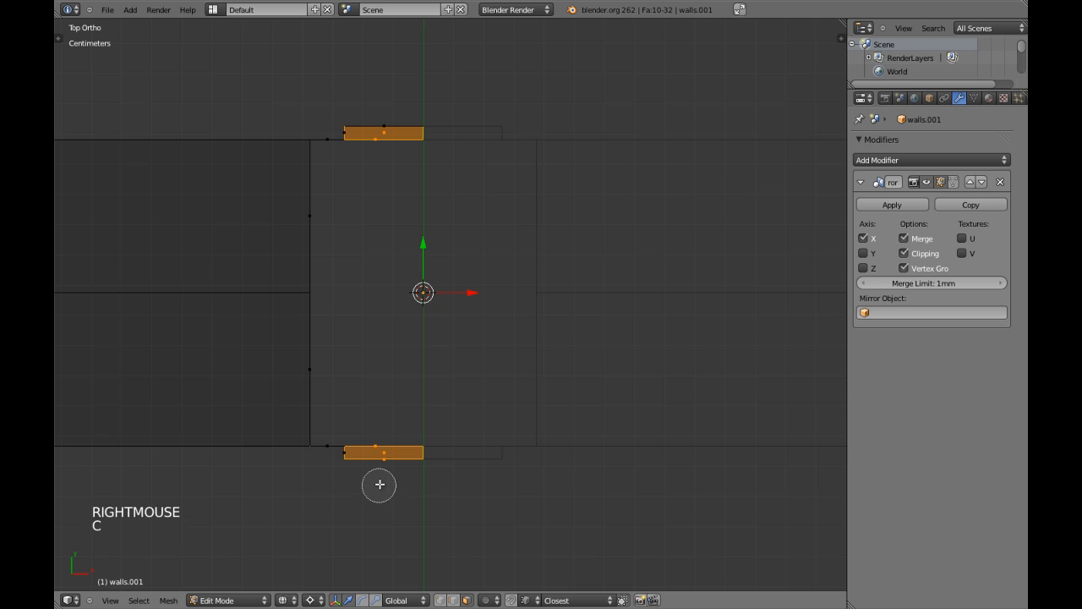
key("x")
left_click(440, 364)
Step: Examine the frame and mullion in solid shading from several angles, in both edit and object mode
scroll(449, 377, "down", 5)
key("z")
mouse_move(449, 377)
middle_mouse_down()
mouse_move(461, 321)
mouse_move(510, 265)
middle_mouse_up()
scroll(464, 326, "down", 2)
key("Tab")
scroll(464, 329, "down", 4)
key("a")
middle_click_drag(524, 312, 472, 307)
key("Tab")
scroll(473, 307, "up", 2)
scroll(482, 364, "down", 2)
key("Tab")
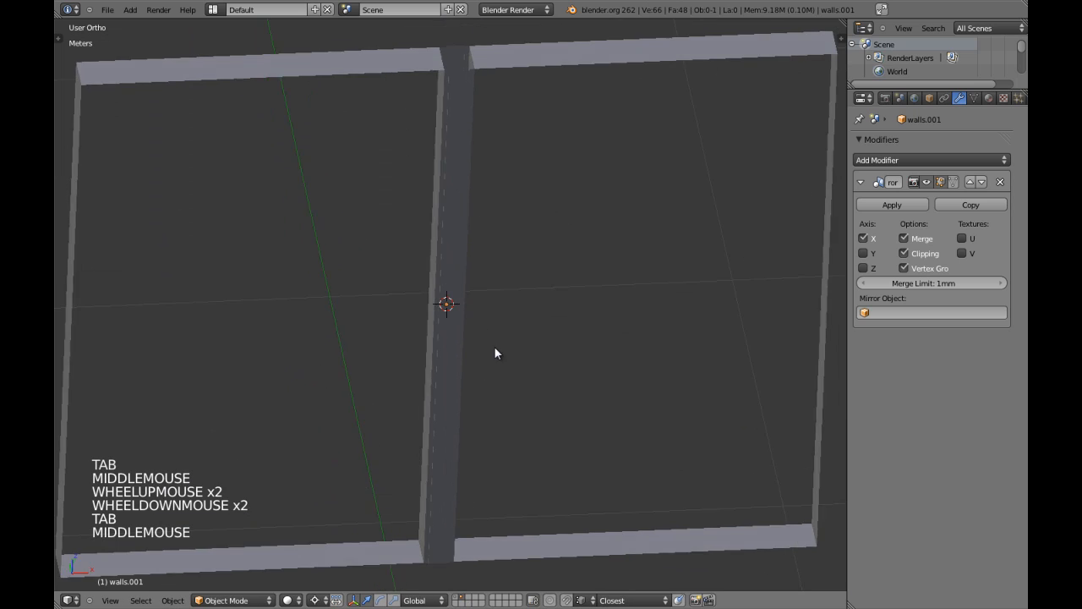
middle_click_drag(485, 369, 507, 322)
scroll(508, 321, "down", 3)
Step: Enter edit mode with edge selection and show the joint of the upper rail and mullion up close
key("Tab")
key("a")
key("a")
key("a")
scroll(466, 316, "up", 1)
middle_click_drag(459, 186, 576, 336, "shift")
scroll(466, 316, "up", 3)
key("ctrl+Tab")
left_click(457, 304)
scroll(445, 326, "up", 3)
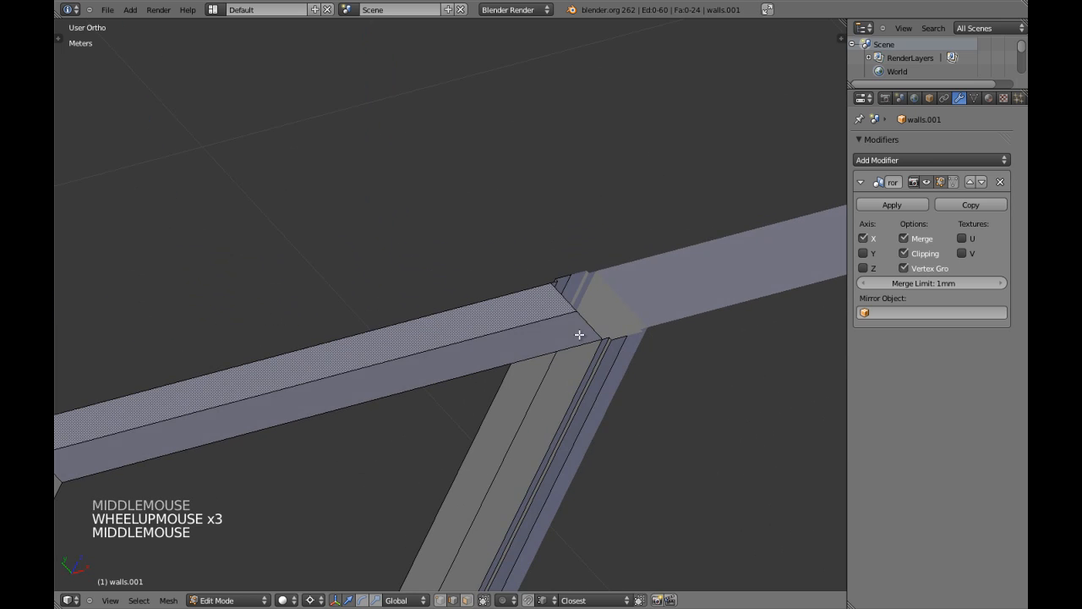
Step: Try to split the mesh at the two edges where the upper rail meets the mullion
scroll(575, 325, "down", 7)
middle_click_drag(520, 390, 505, 335, "shift")
scroll(530, 360, "up", 1)
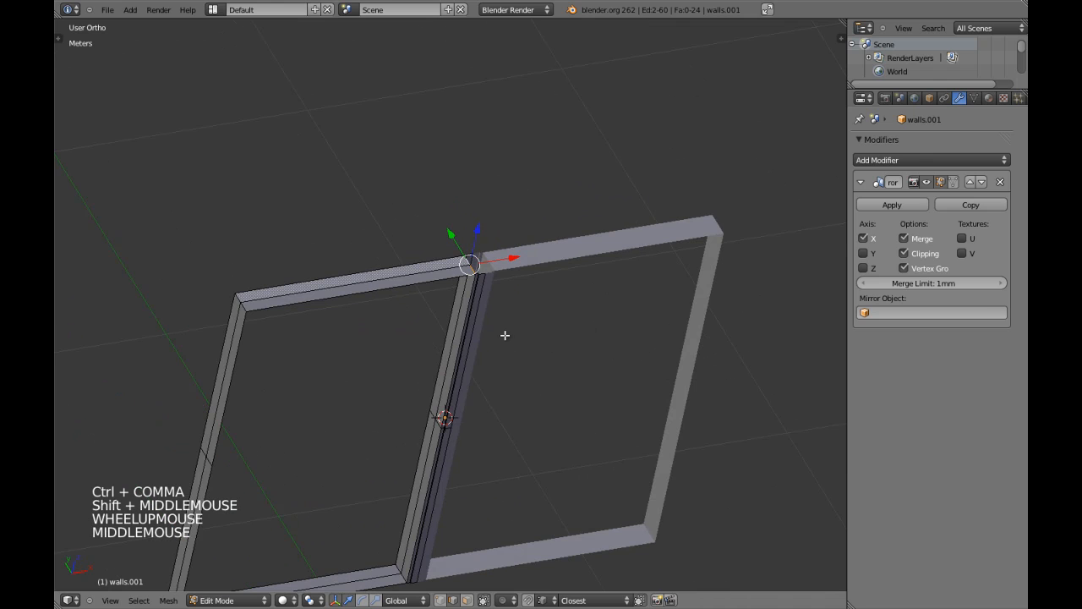
key("KP_Decimal")
scroll(425, 387, "down", 10)
mouse_move(455, 386)
middle_mouse_down()
mouse_move(416, 368)
mouse_move(452, 377)
middle_mouse_up()
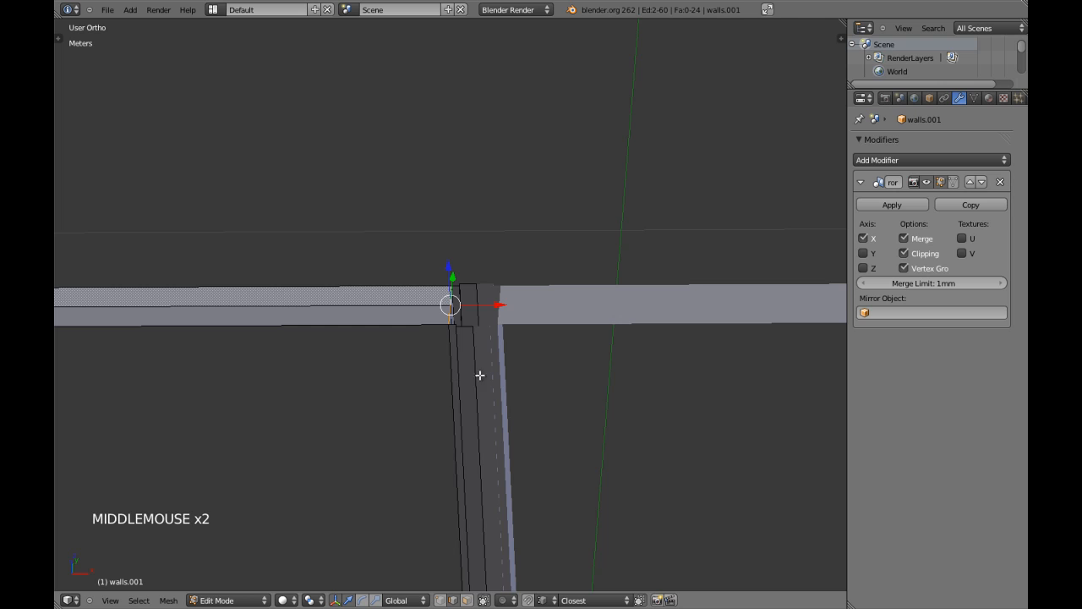
scroll(440, 375, "up", 3)
key("ctrl+z")
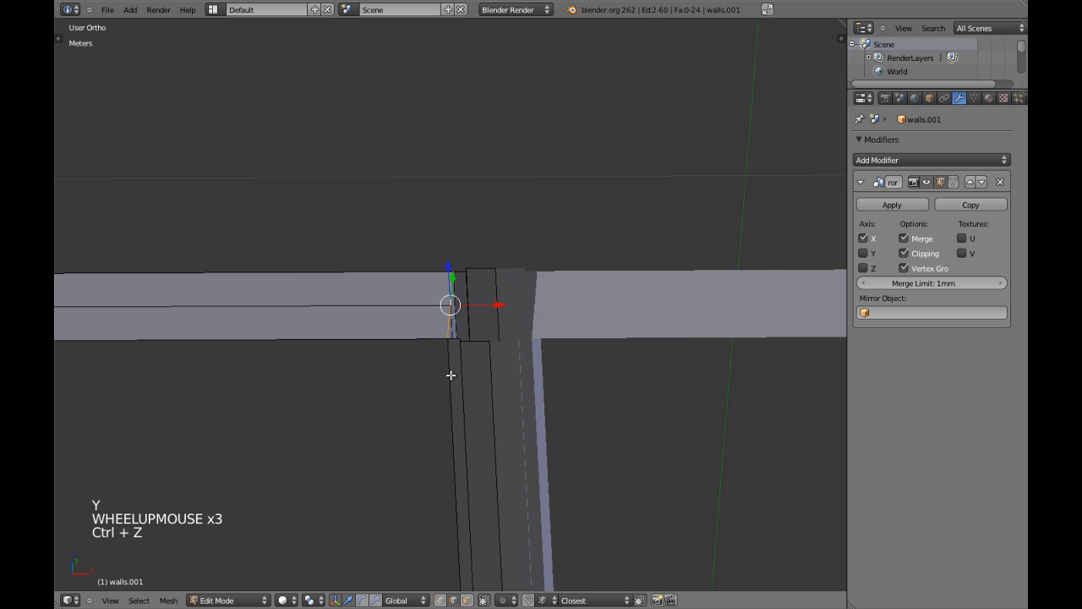
Step: Delete the lengthwise edge loop running around the middle of the frame's inner faces
middle_click_drag(440, 381, 435, 324)
key("a")
right_click(430, 310, "alt+shift")
scroll(430, 309, "down", 3)
key("x")
left_click(420, 369)
Step: Try to split off the corner edge between the upper rail and the mullion and move it away
right_click(451, 307)
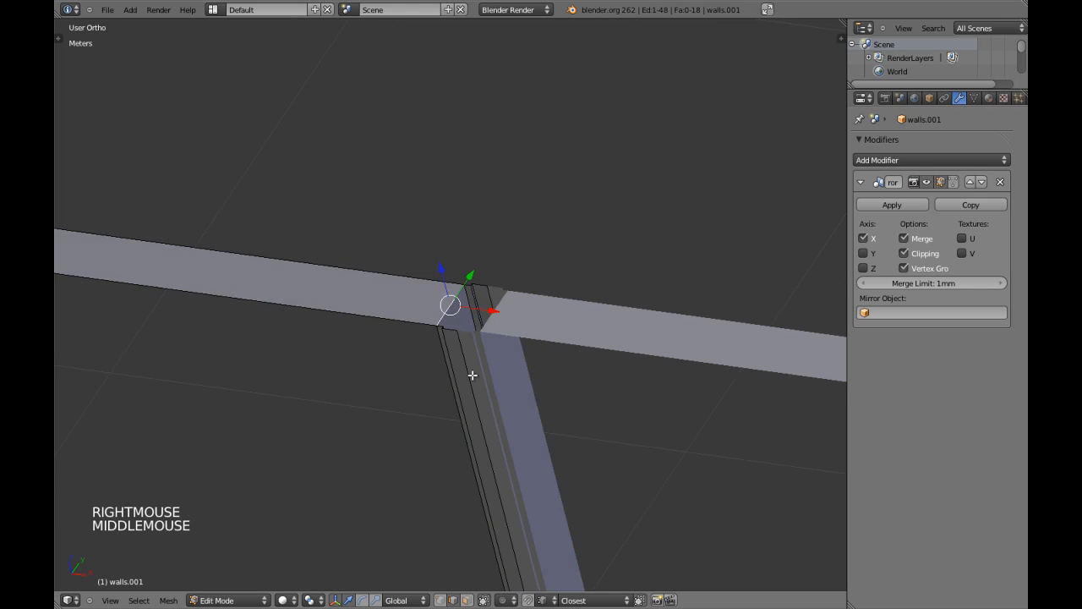
middle_click_drag(448, 307, 513, 353)
middle_click_drag(429, 371, 484, 404)
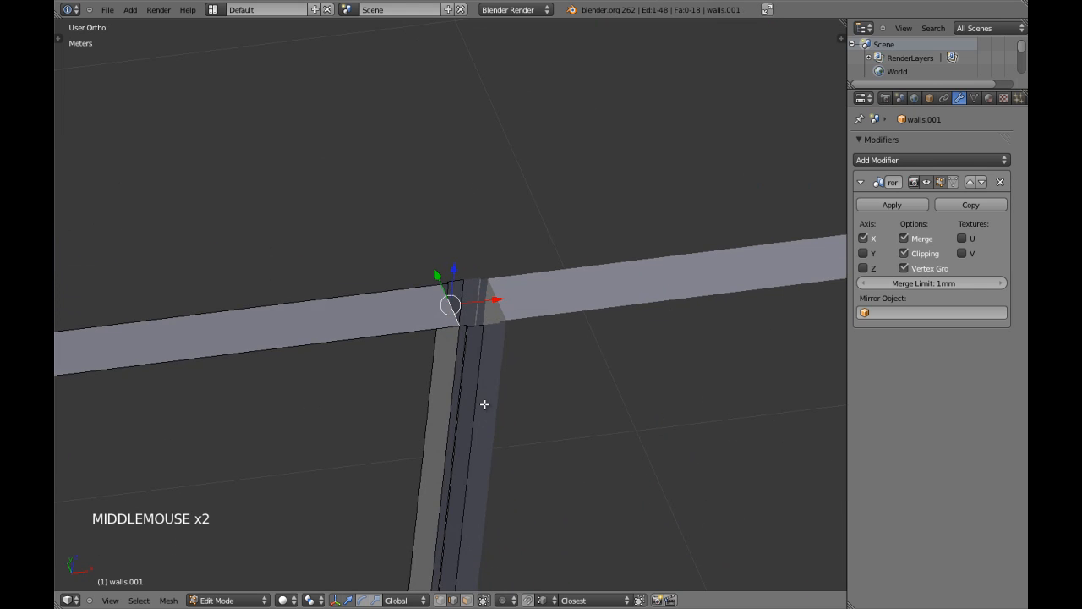
key("g")
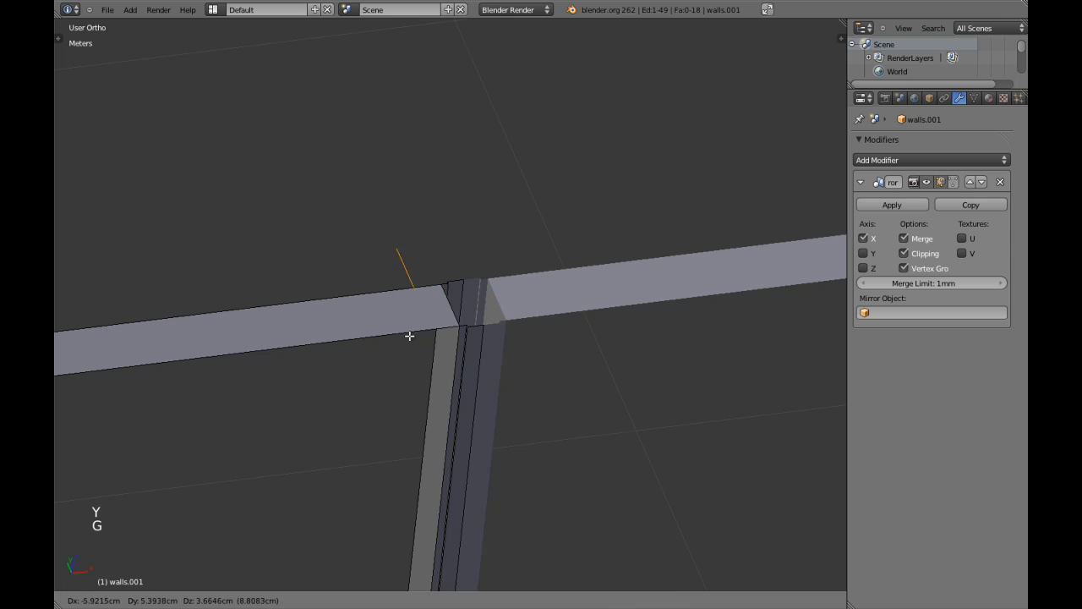
right_click(436, 356)
key("ctrl+z")
Step: Rip the corner edge joining the upper rail to the mullion, leaving the ripped edge in place
key("a")
key("ctrl+Tab")
right_click(451, 373)
middle_click_drag(452, 373, 479, 338, "shift")
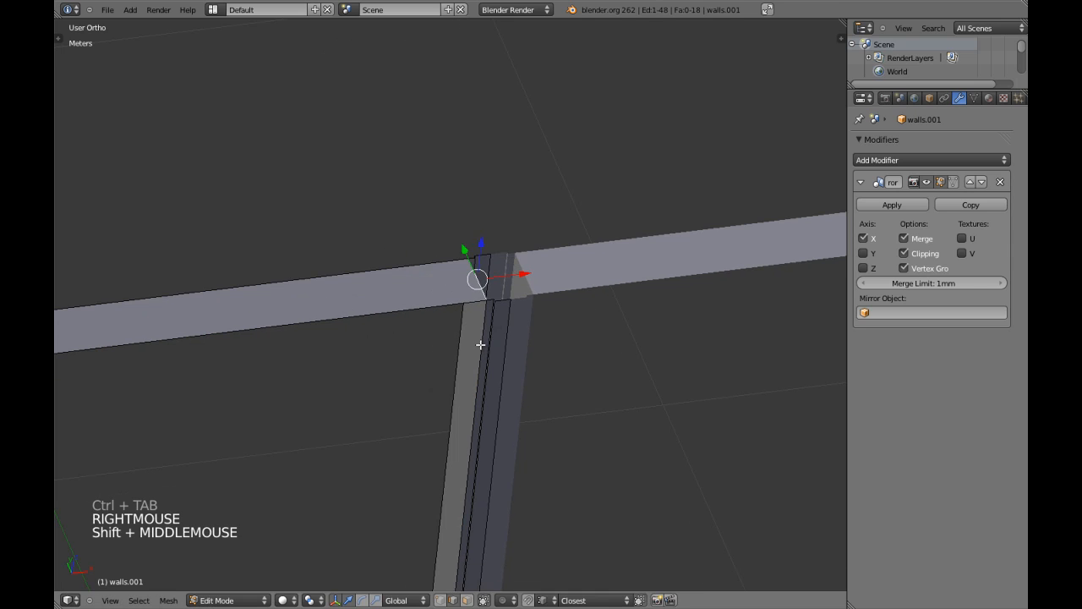
key("v")
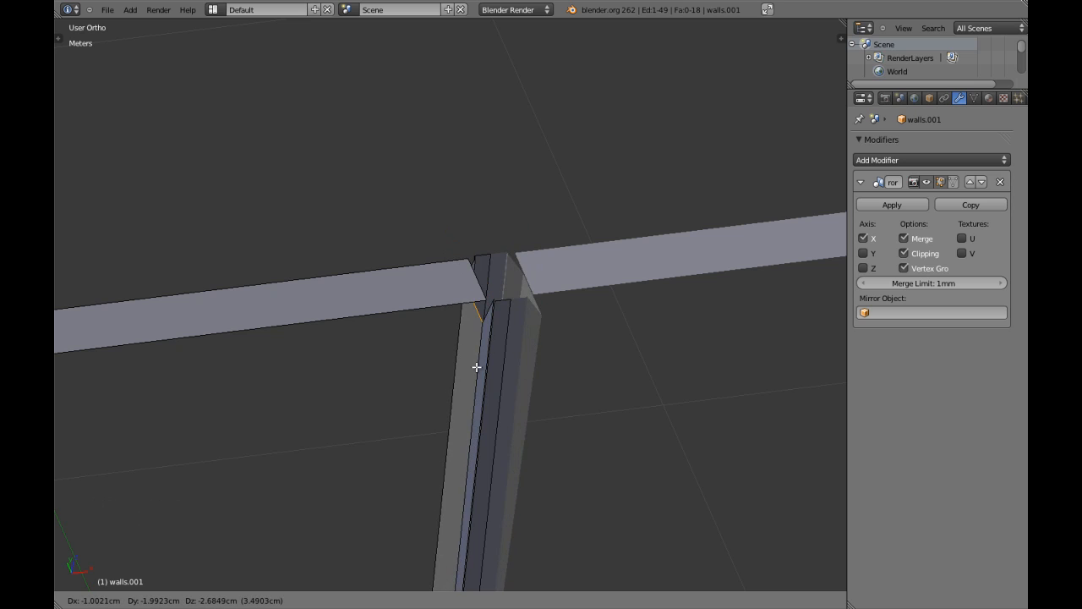
right_click(477, 365)
Step: Rip the corner edge joining the lower rail to the mullion, also without shifting it
scroll(483, 375, "down", 3)
key("a")
middle_click_drag(473, 464, 474, 249, "shift")
scroll(455, 352, "up", 4)
right_click(455, 410)
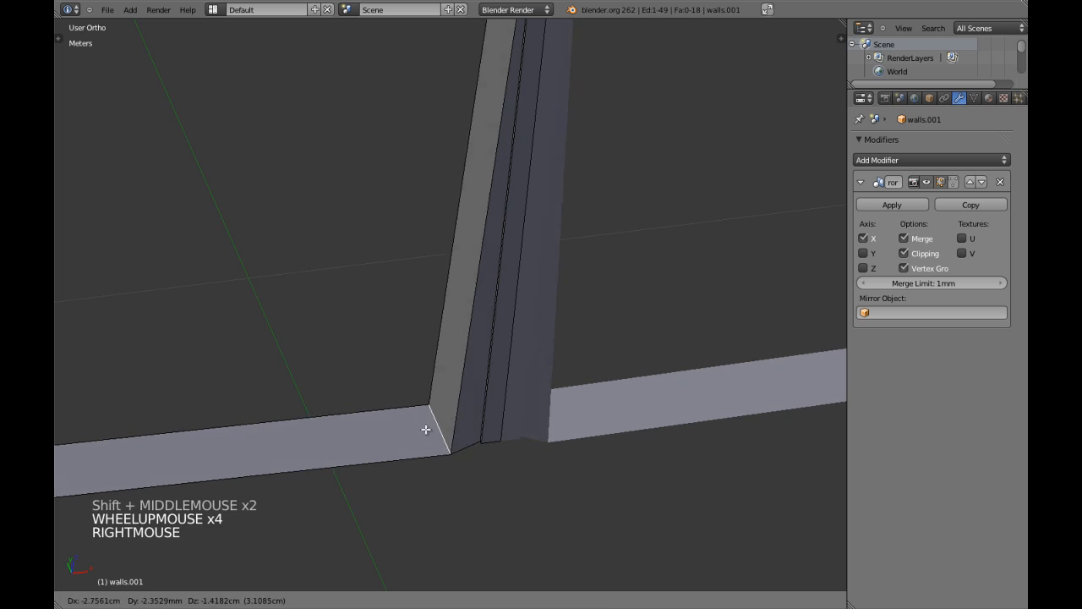
key("v")
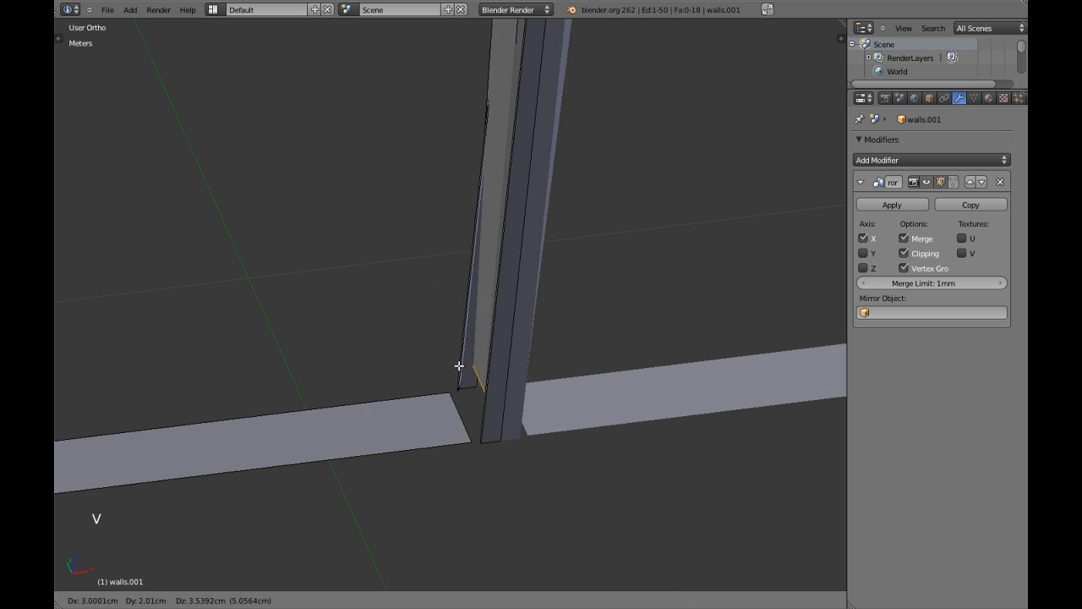
right_click(448, 392)
scroll(456, 390, "down", 1)
middle_click_drag(457, 389, 476, 386, "shift")
scroll(476, 314, "down", 5)
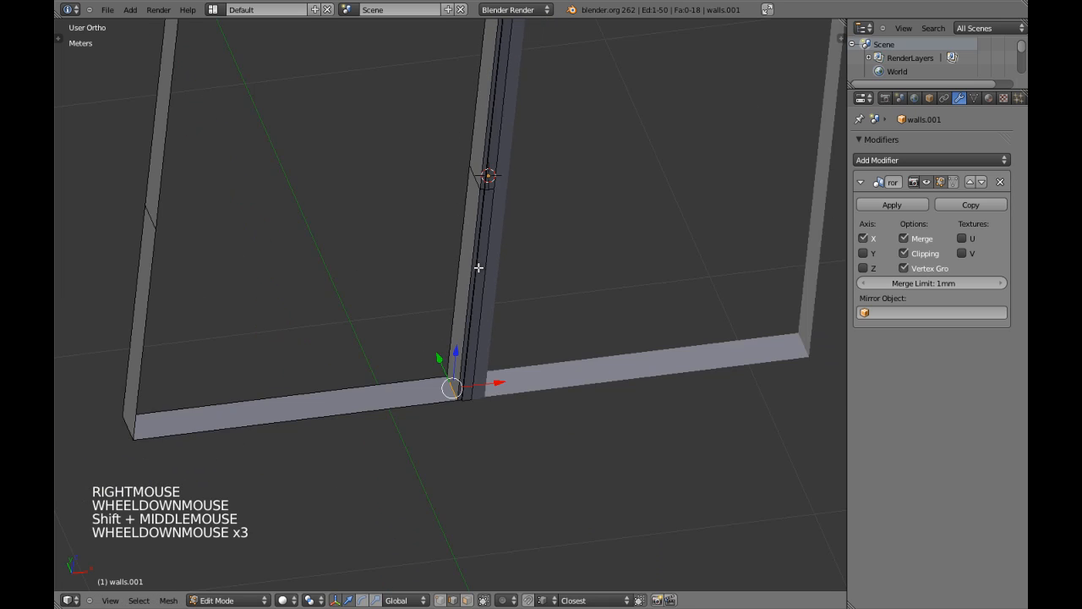
middle_click_drag(471, 239, 472, 309, "shift")
key("a")
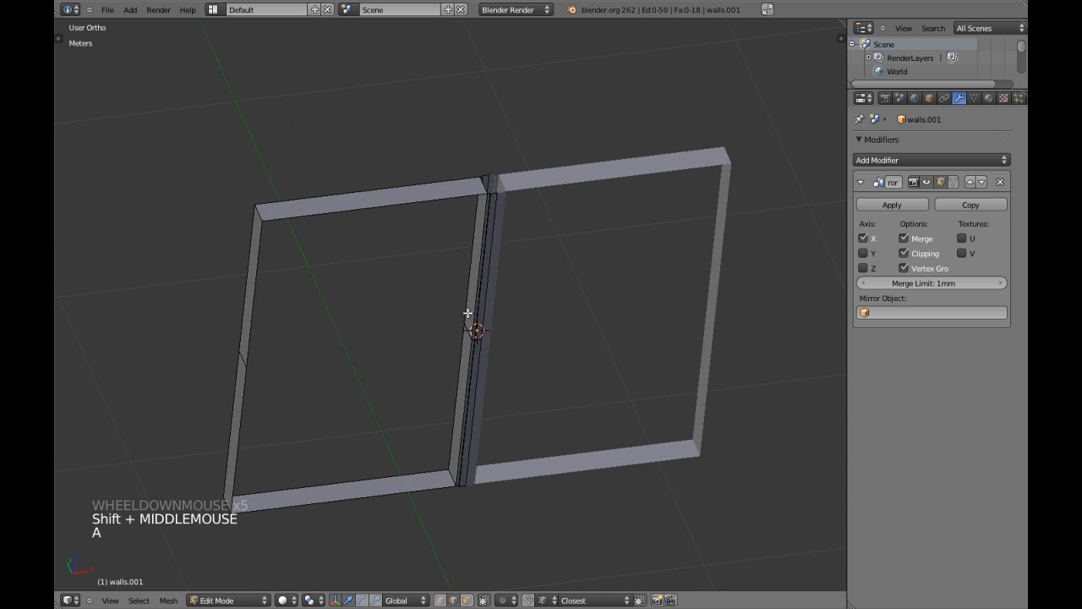
Step: Select the detached outer frame's linked vertices in front wireframe and keep only the four rail ends beside the mullion selected
key("ctrl+Tab")
left_click(418, 345)
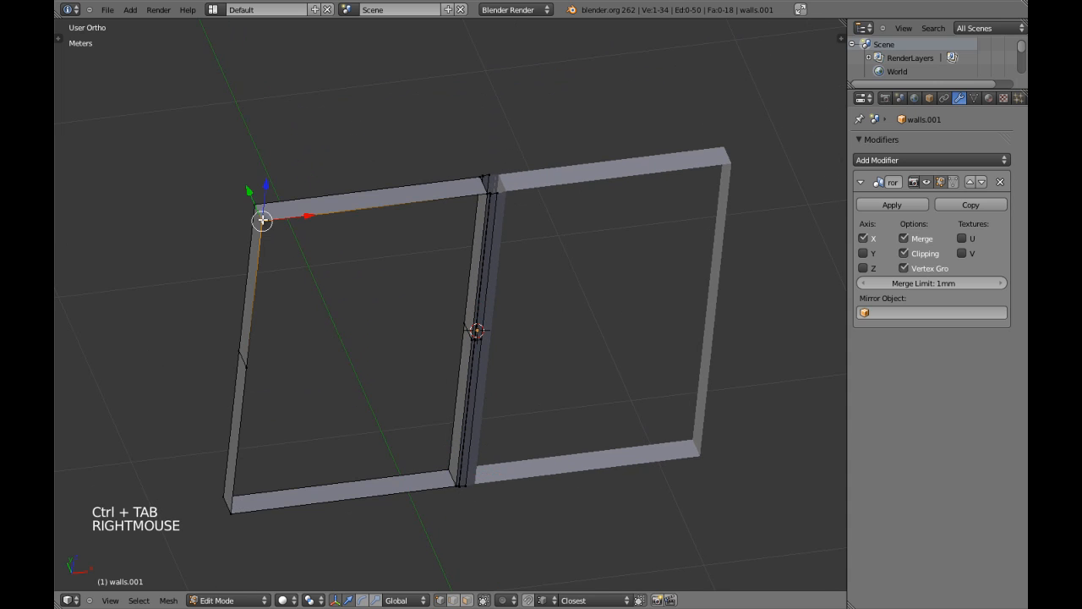
key("ctrl+l")
key("KP_1")
key("z")
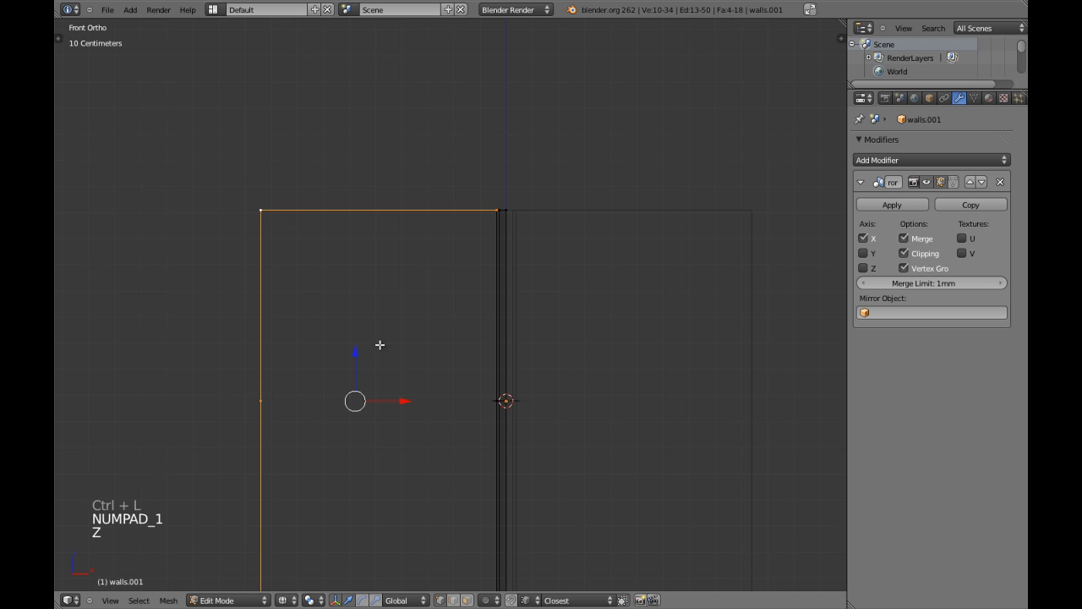
scroll(381, 345, "down", 3)
key("b")
middle_click_drag(267, 203, 460, 502)
Step: Move the four selected rail-end vertices about 1.4 mm along X away from the mullion
scroll(483, 417, "up", 4)
mouse_move(483, 417)
middle_mouse_down("shift")
mouse_move(520, 414)
mouse_move(546, 426)
mouse_move(473, 425)
middle_mouse_up("shift")
scroll(519, 414, "up", 4)
key("z")
middle_click(528, 416)
key("KP_1")
key("z")
scroll(547, 425, "up", 4)
key("g")
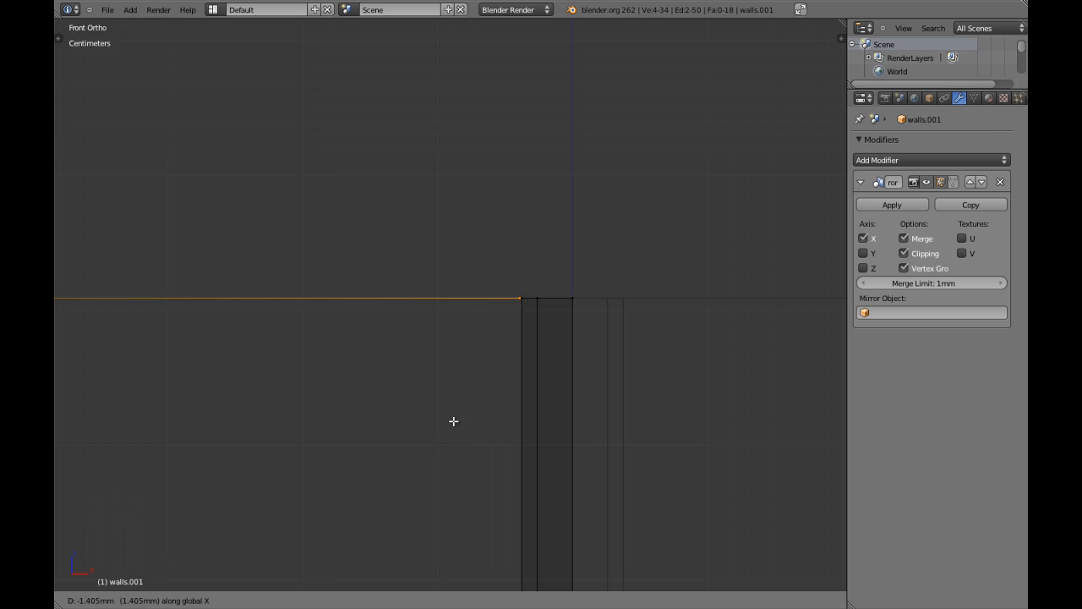
left_click(453, 421, "shift")
scroll(505, 391, "up", 4)
middle_click_drag(504, 391, 466, 391, "shift")
scroll(476, 392, "up", 3)
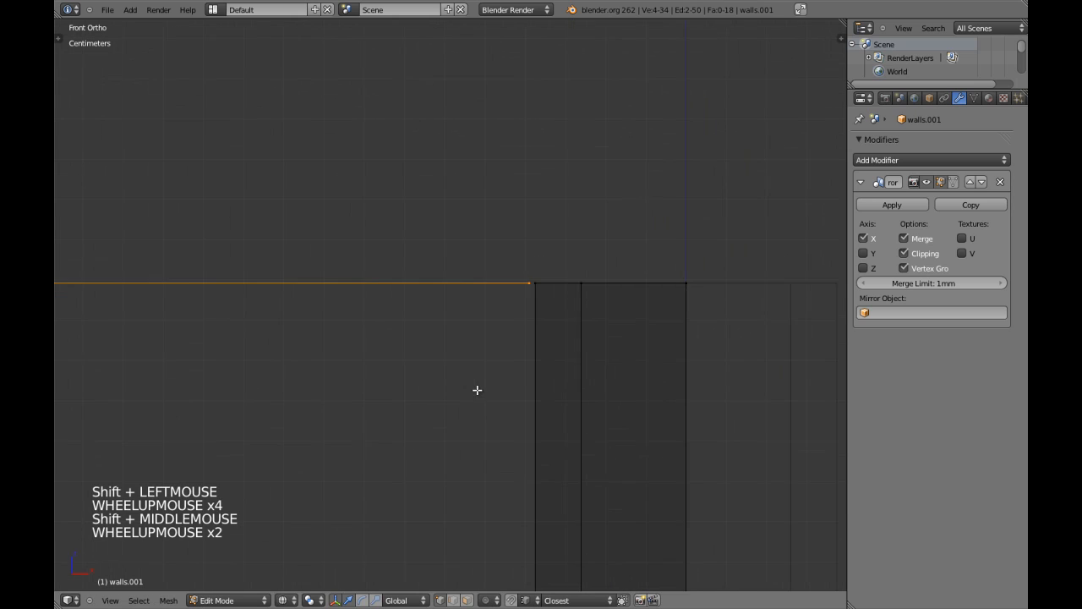
key("g")
left_click(565, 383, "shift")
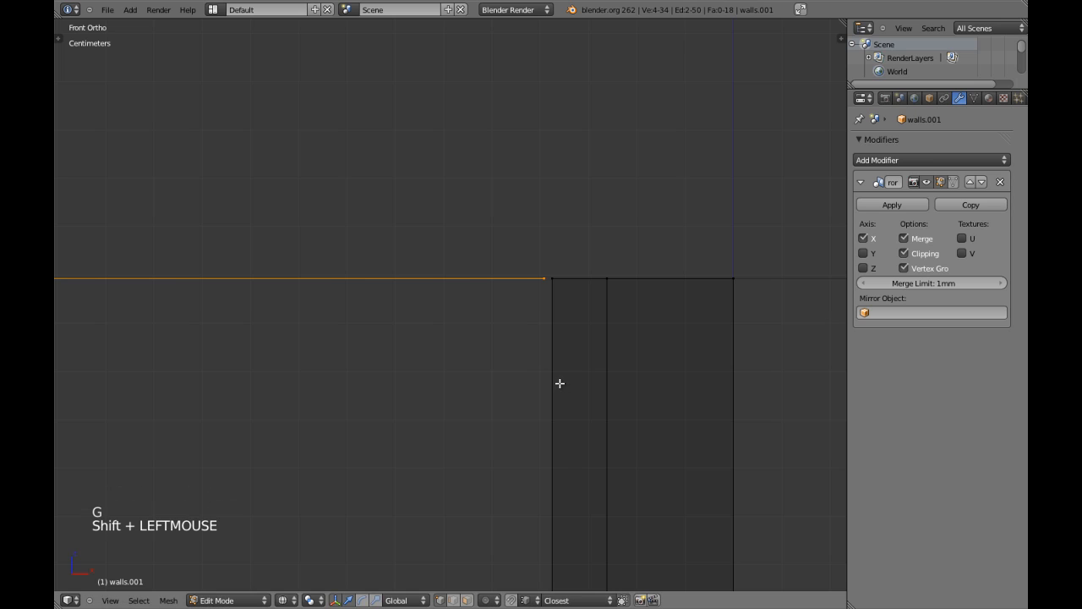
Step: Fill a face between the four rail-end vertices to close the sash frame's side next to the mullion
scroll(561, 381, "down", 2)
key("z")
scroll(560, 381, "down", 7)
middle_click_drag(544, 398, 456, 313, "shift")
middle_click_drag(456, 313, 442, 297)
scroll(380, 335, "down", 4)
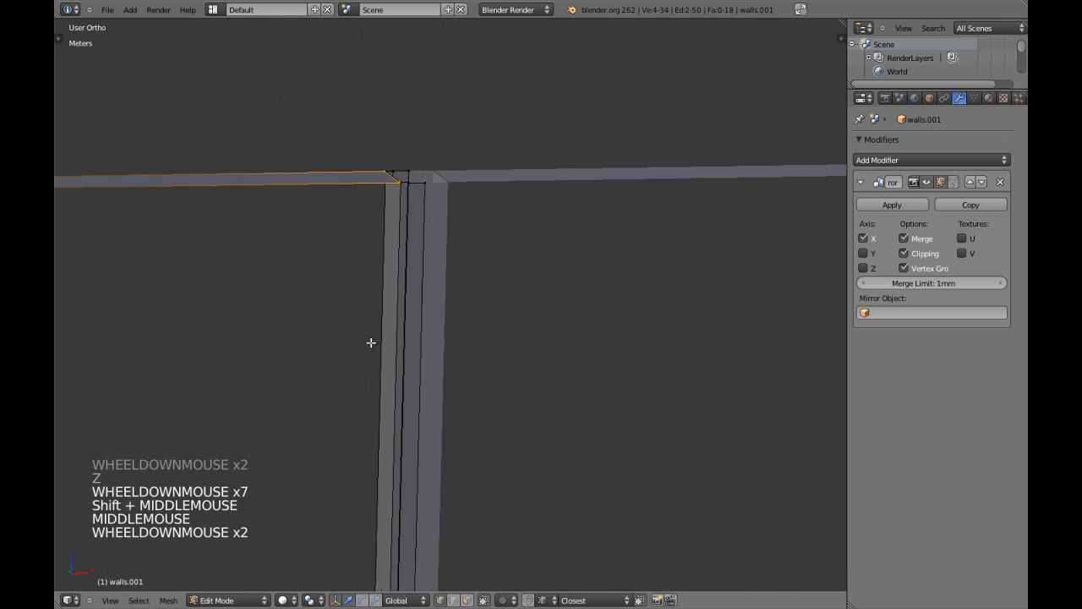
key("f")
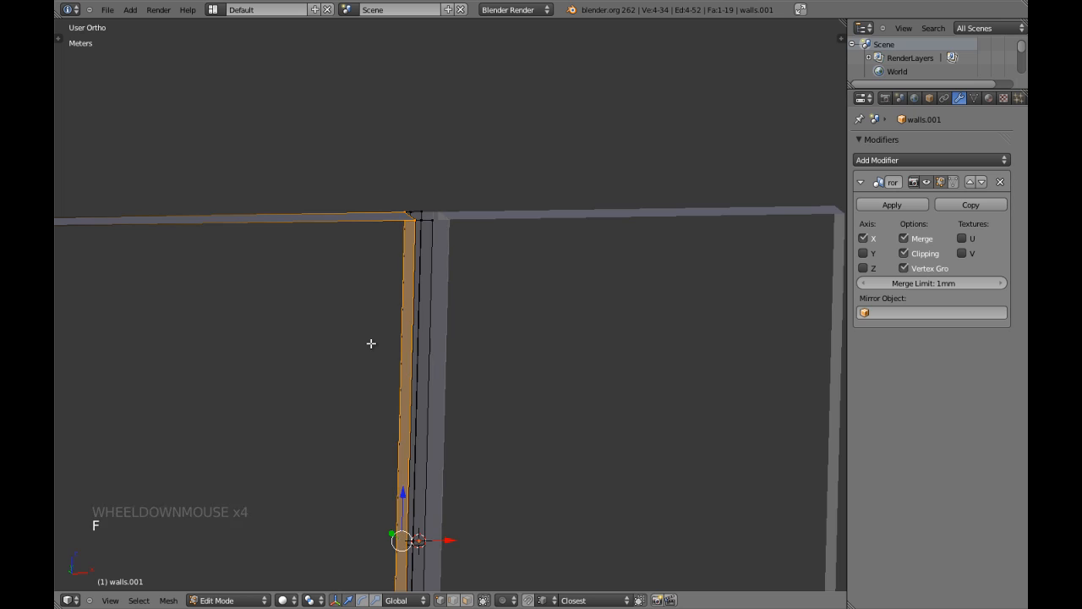
scroll(375, 348, "down", 5)
key("a")
Step: Add a centred horizontal loop cut across the new side face next to the mullion
middle_click_drag(377, 341, 397, 336, "shift")
scroll(396, 335, "up", 2)
scroll(396, 336, "up", 6)
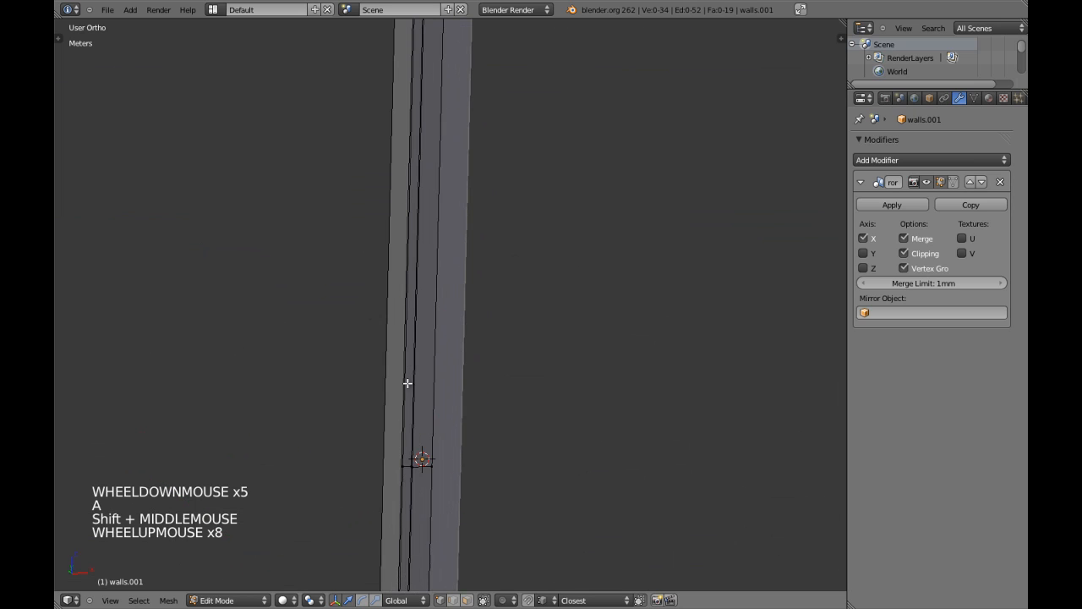
key("ctrl+r")
right_click(387, 459)
key("a")
Step: Delete the horizontal edge loop around the middle of the mullion
middle_click_drag(425, 476, 442, 434, "shift")
scroll(443, 434, "up", 2)
key("a")
key("a")
right_click(436, 464, "alt+shift")
key("x")
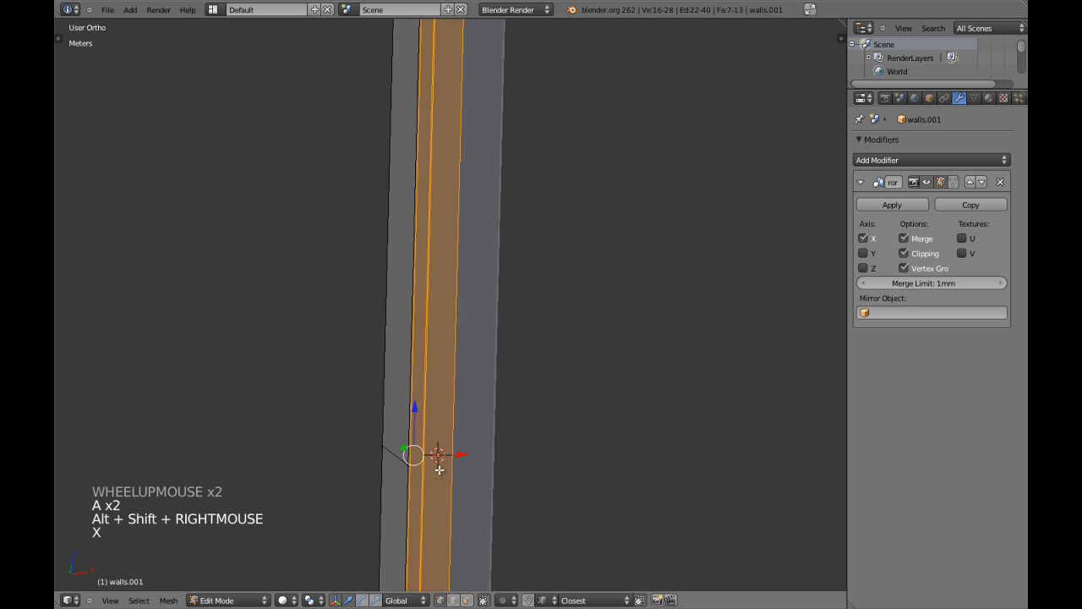
scroll(439, 467, "down", 2)
key("a")
Step: Add a centred lengthwise loop cut around the inner faces of the sash frame
scroll(443, 469, "down", 1)
scroll(442, 469, "down", 5)
middle_click_drag(440, 423, 433, 398)
middle_click_drag(433, 398, 425, 371)
scroll(416, 363, "up", 2)
scroll(420, 365, "down", 3)
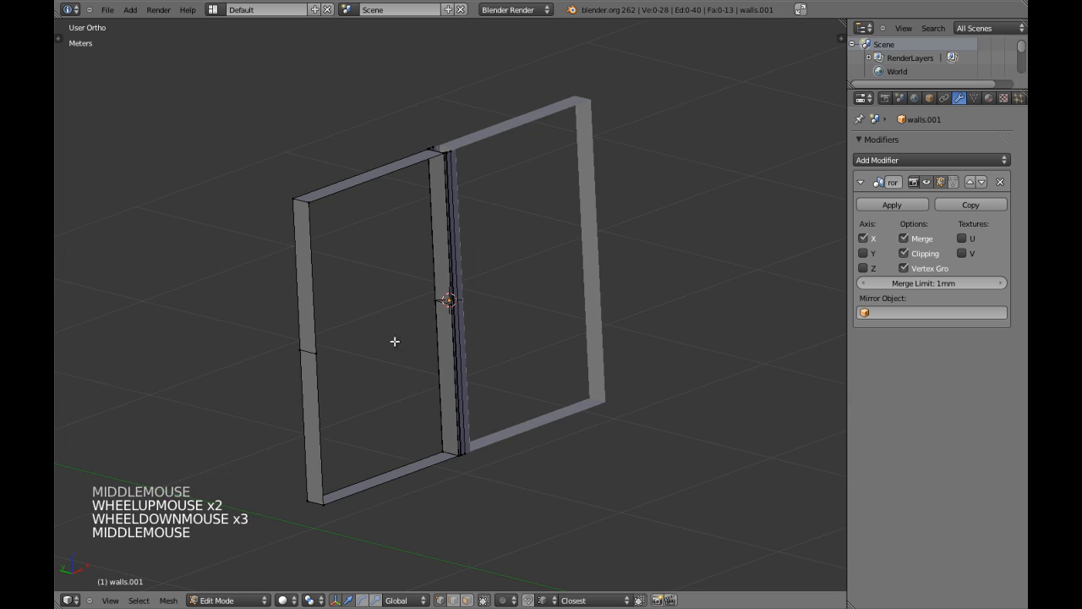
middle_click_drag(488, 290, 398, 275)
key("a")
key("a")
scroll(296, 191, "up", 3)
key("ctrl+r")
left_click(295, 167)
right_click(396, 244)
key("a")
Step: Build a horizontal crossbar by filling two faces between the opposing middle edges of the sash frame's side members
key("ctrl+Tab")
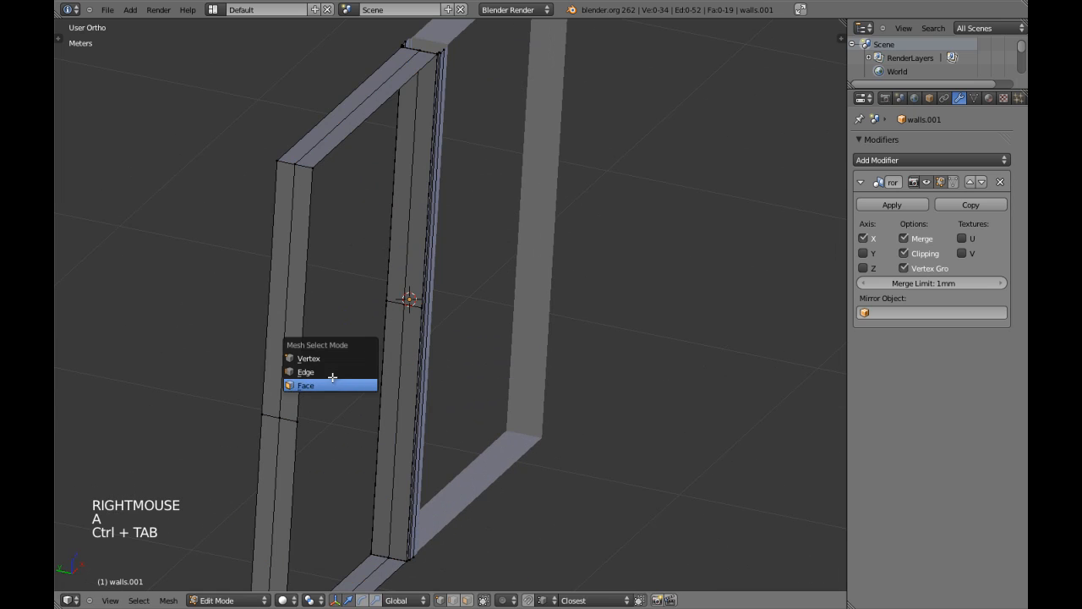
left_click(328, 372)
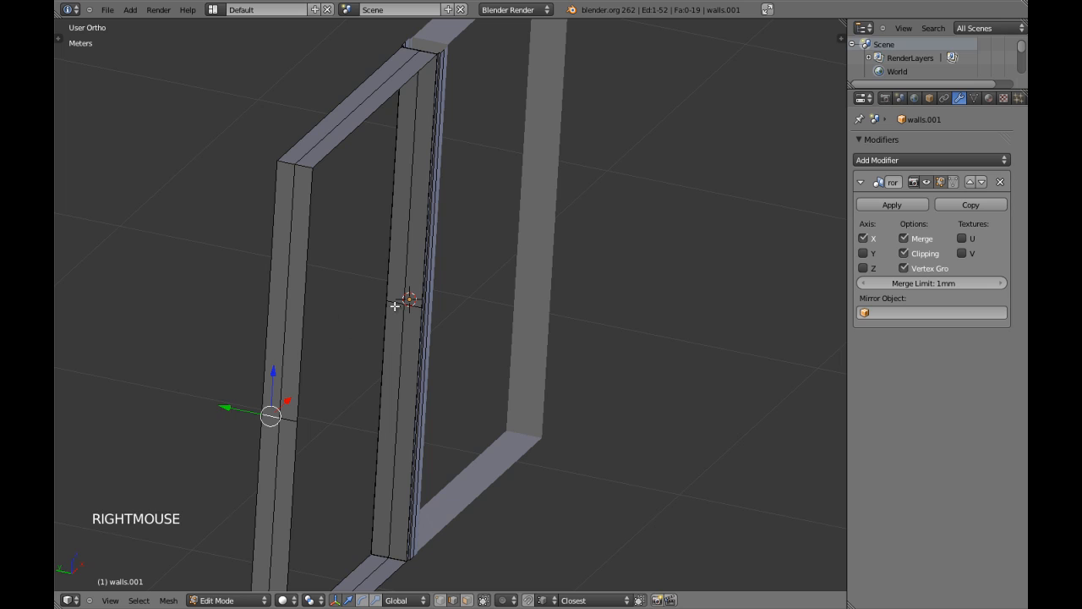
key("f")
right_click(284, 422)
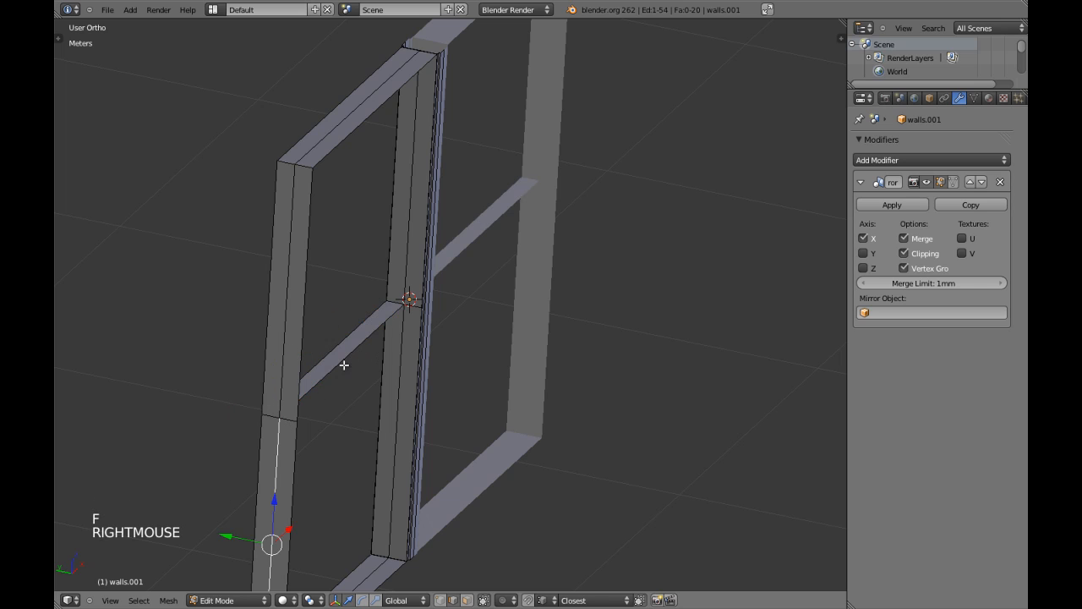
right_click(290, 418)
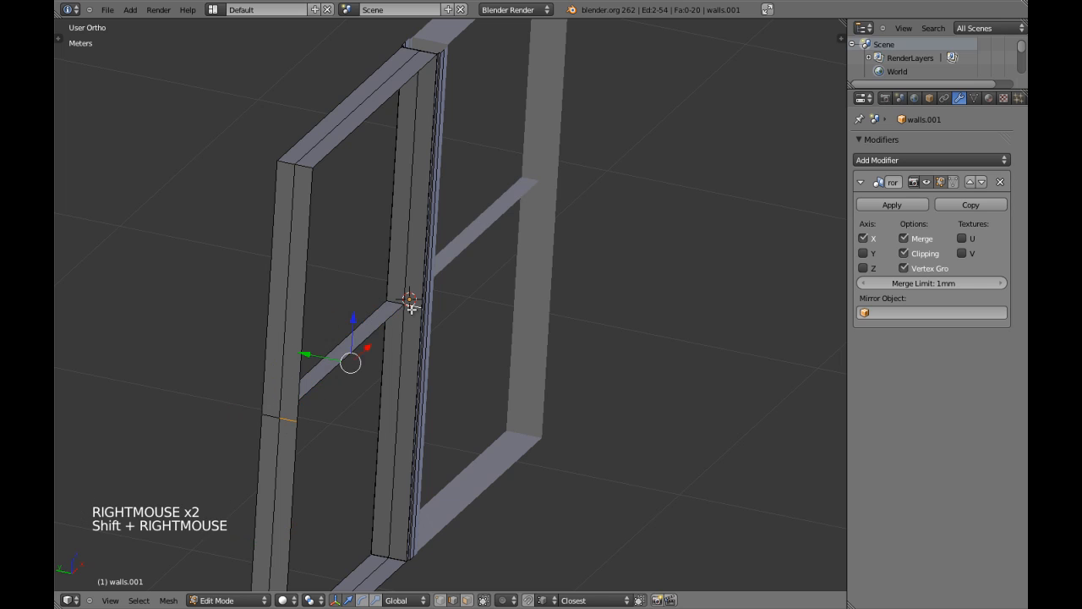
key("f")
Step: Examine the sash frame and its crossbar in front and angled views, in wireframe and solid shading
scroll(394, 386, "down", 4)
key("a")
key("z")
mouse_move(495, 363)
middle_mouse_down()
mouse_move(386, 338)
mouse_move(455, 372)
mouse_move(387, 360)
mouse_move(369, 372)
middle_mouse_up()
key("KP_1")
key("z")
key("KP_1")
key("z")
scroll(381, 361, "up", 3)
key("z")
mouse_move(370, 372)
middle_mouse_down()
mouse_move(364, 380)
mouse_move(388, 357)
mouse_move(344, 374)
middle_mouse_up()
Step: Switch the mesh to face selection and frame the half with the crossbar
key("ctrl+Tab")
left_click(336, 389)
scroll(375, 342, "down", 3)
scroll(375, 339, "up", 2)
middle_click_drag(375, 331, 396, 338, "shift")
scroll(398, 338, "up", 1)
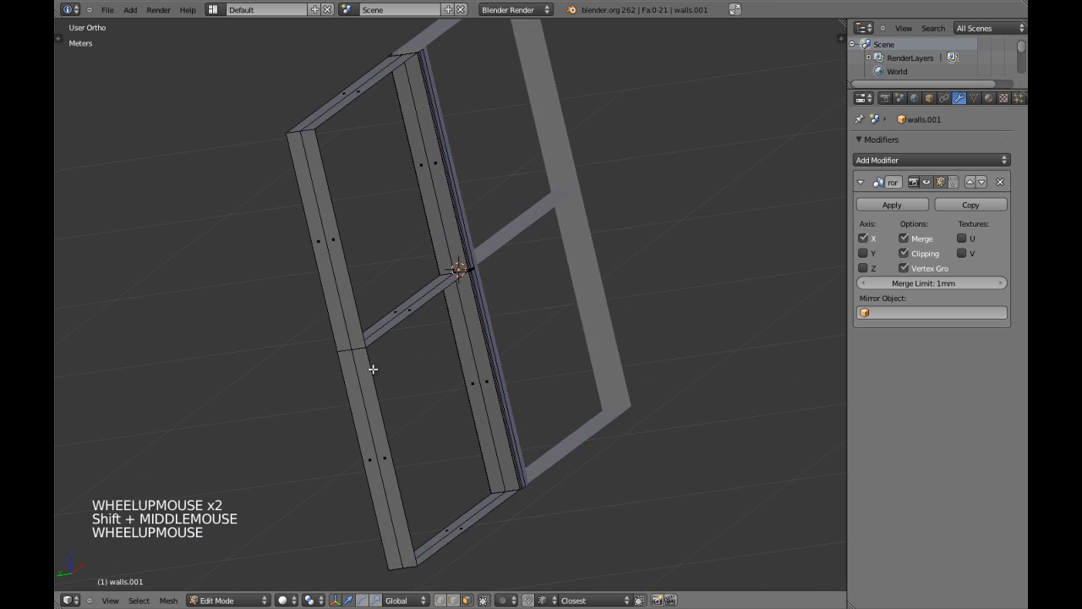
Step: Delete the six faces that form the side members and bottom rail of the sash frame below the crossbar
key("z")
key("z")
middle_click_drag(440, 466, 480, 372, "shift")
right_click(480, 372, "shift")
right_click(504, 411, "shift")
right_click(479, 484, "shift")
right_click(440, 499, "shift")
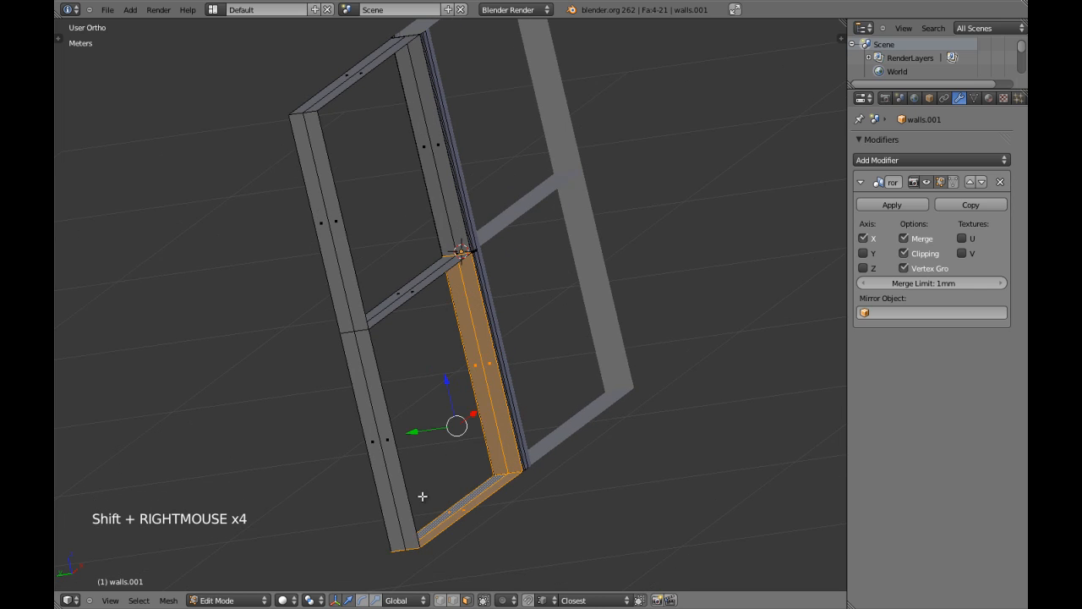
right_click(399, 471, "shift")
right_click(372, 452, "shift")
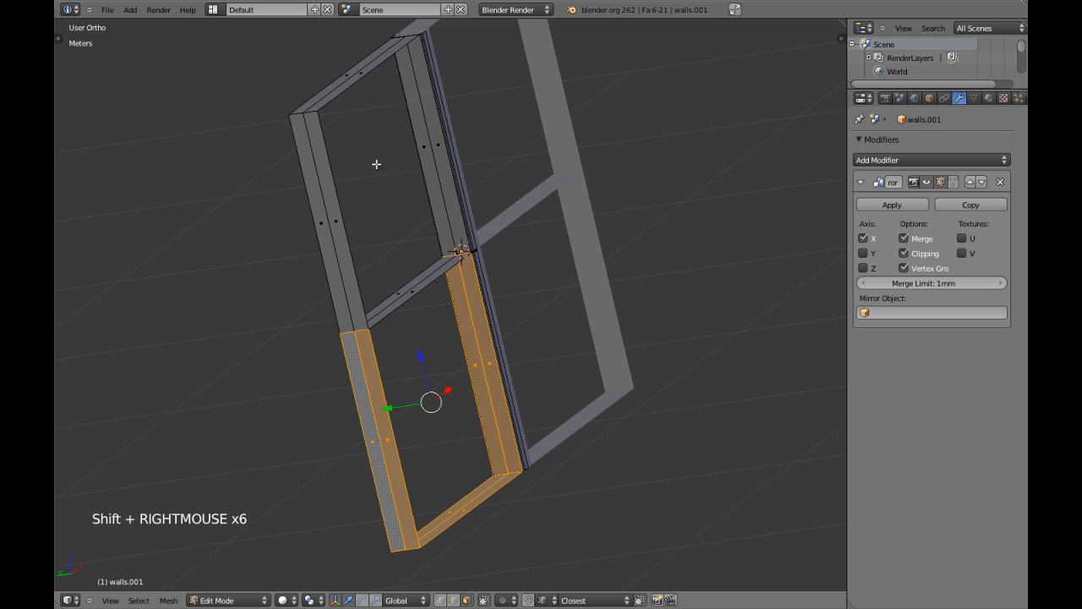
middle_click_drag(455, 208, 405, 203)
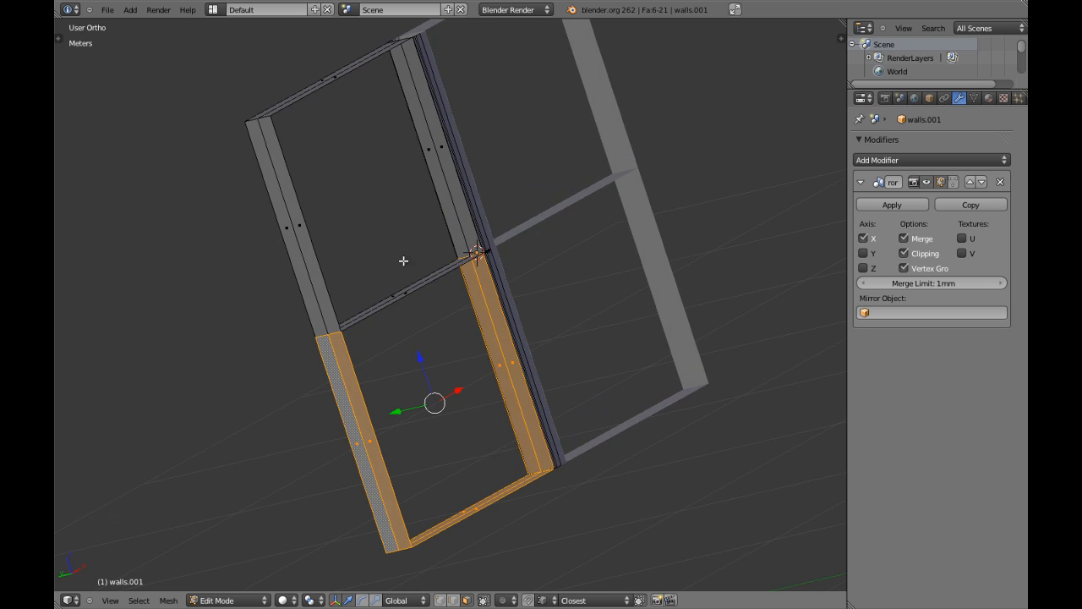
middle_click_drag(466, 340, 492, 357)
key("x")
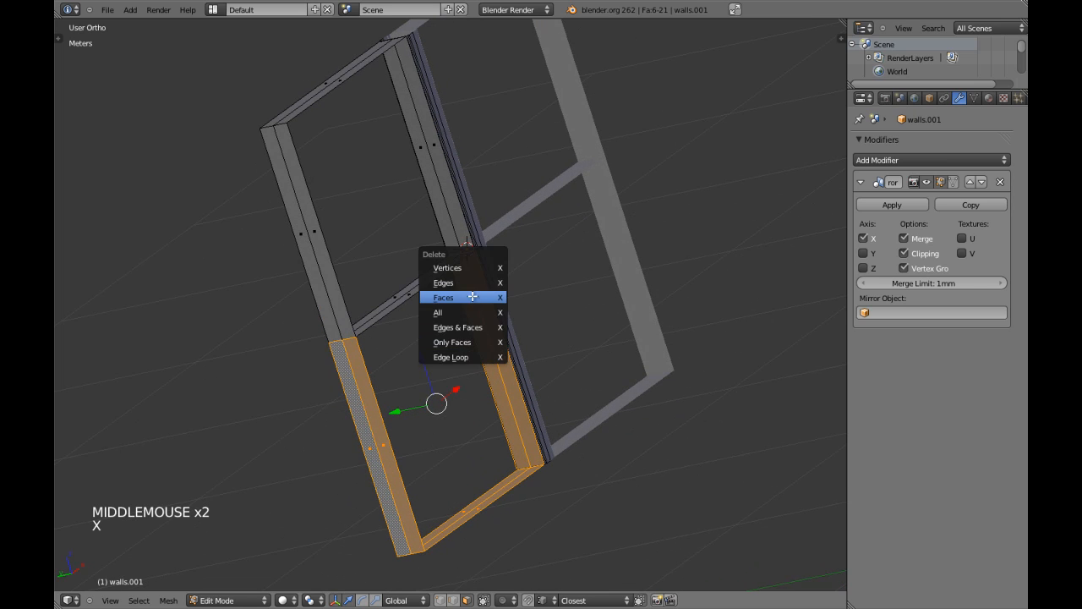
left_click(472, 297)
Step: Snap the 3D cursor to the centre of the two faces along the sash frame's top rail
middle_click_drag(471, 306, 486, 324)
scroll(486, 322, "up", 1)
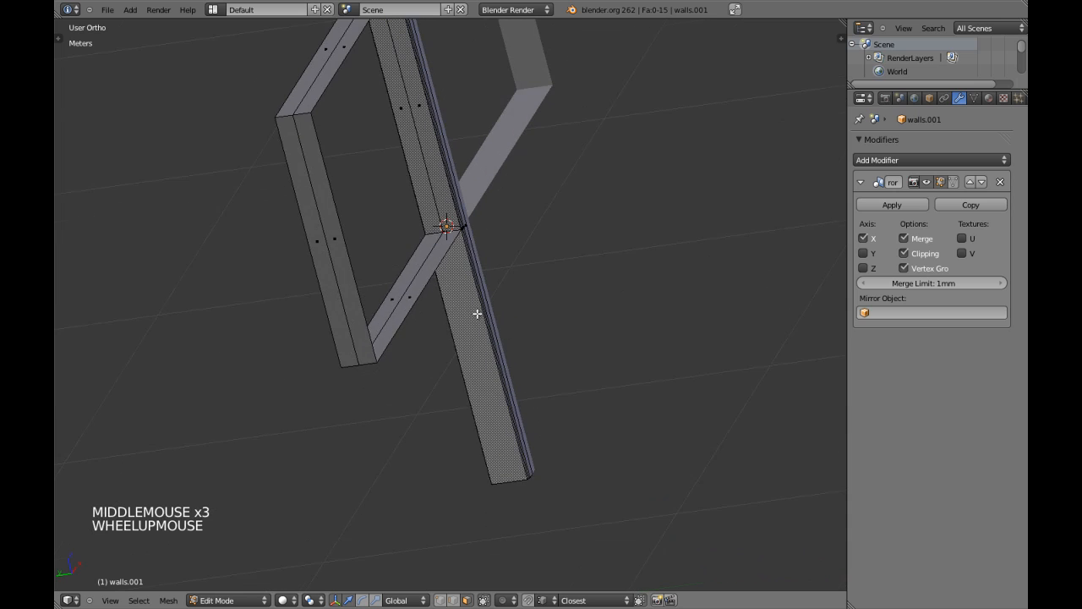
middle_click_drag(407, 251, 415, 301, "shift")
right_click(342, 118)
right_click(340, 101, "shift")
key("shift+s")
key("shift+s")
left_click(339, 101)
Step: Select the entire linked sash frame and set the pivot point to the 3D cursor
key("KP_1")
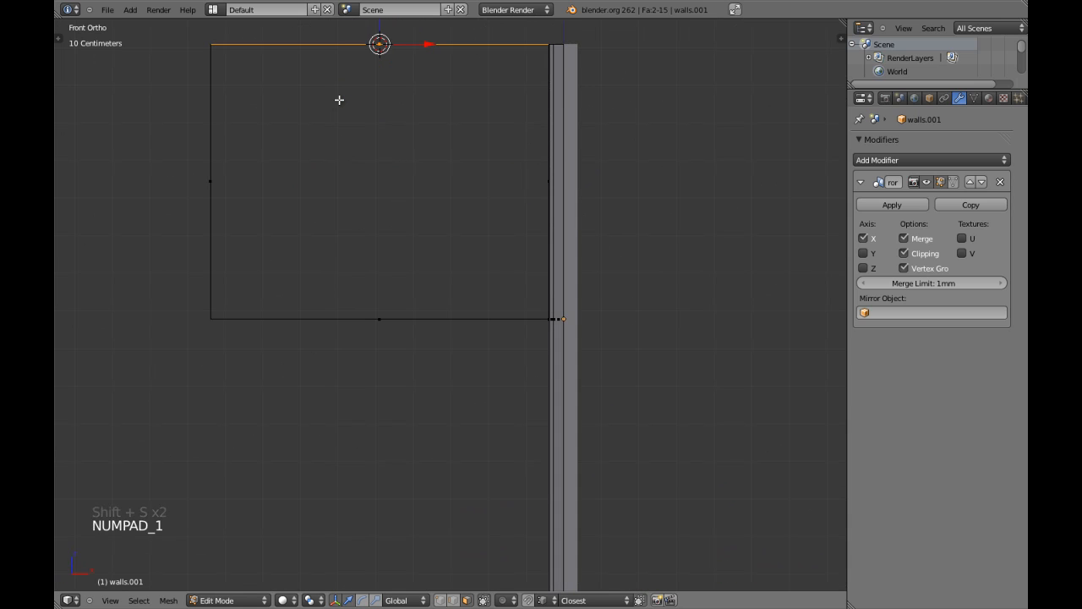
key("ctrl+KP_3")
key("z")
middle_click_drag(361, 135, 364, 169, "shift")
key("ctrl+l")
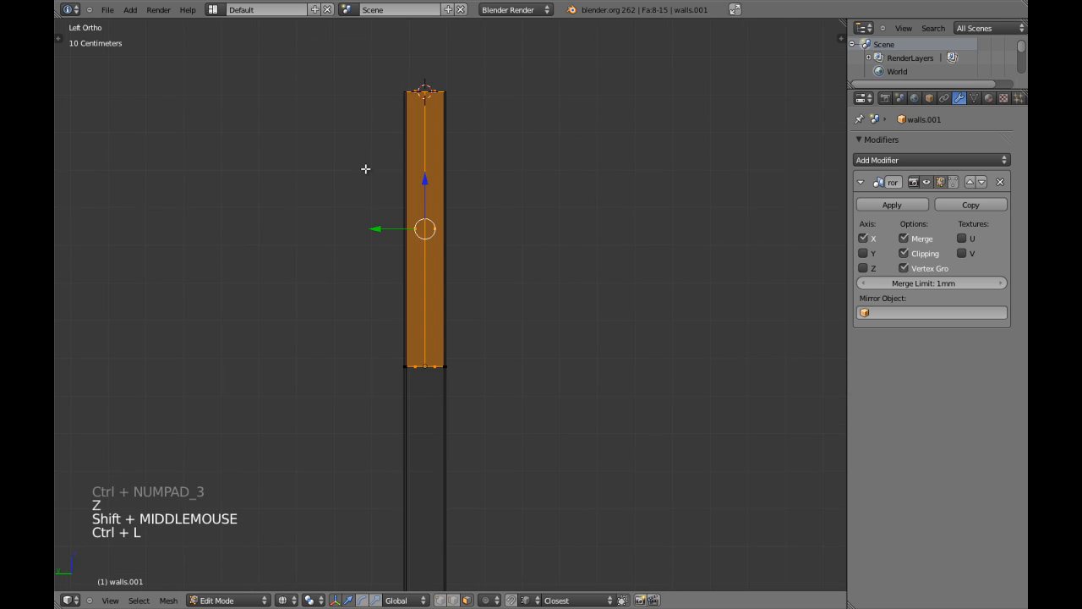
middle_click_drag(476, 235, 436, 274)
key("z")
key("period")
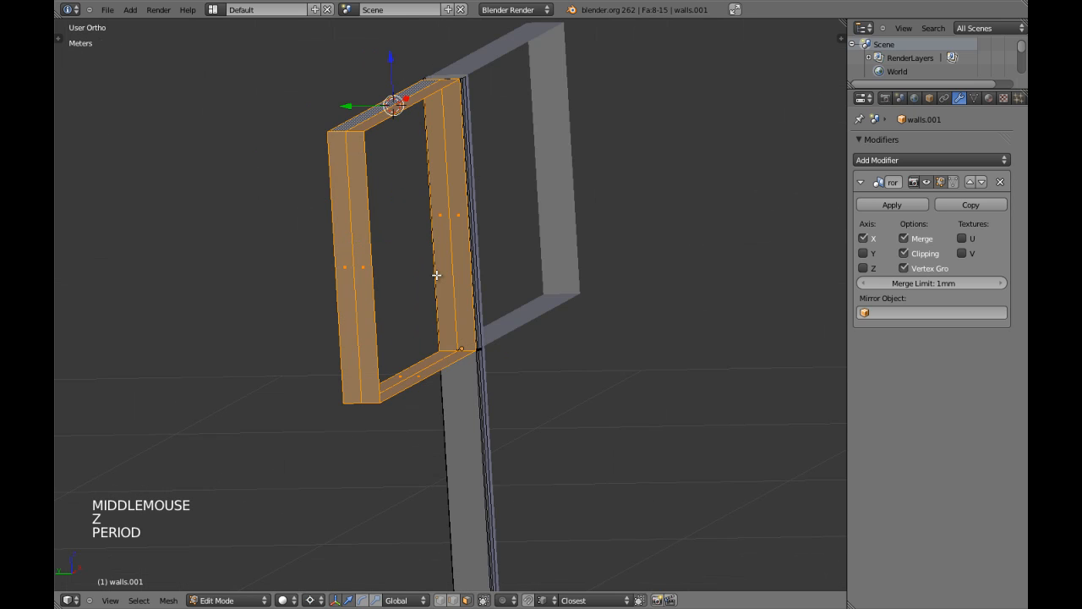
Step: Stretch the sash frame slightly along Z from its top edge in the left view
key("KP_1")
key("ctrl+KP_3")
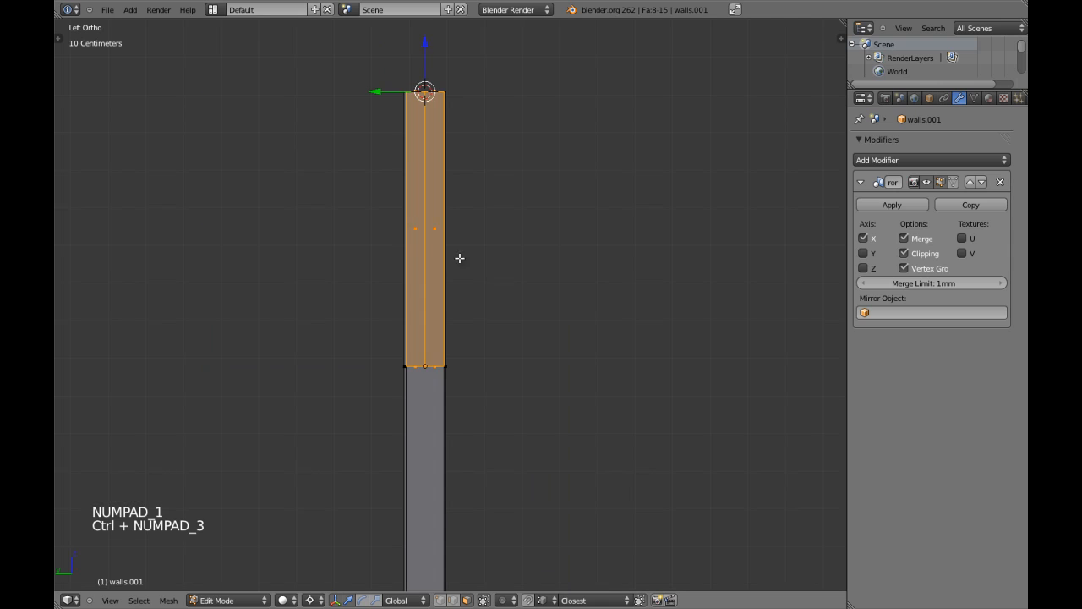
middle_click_drag(493, 255, 502, 276, "shift")
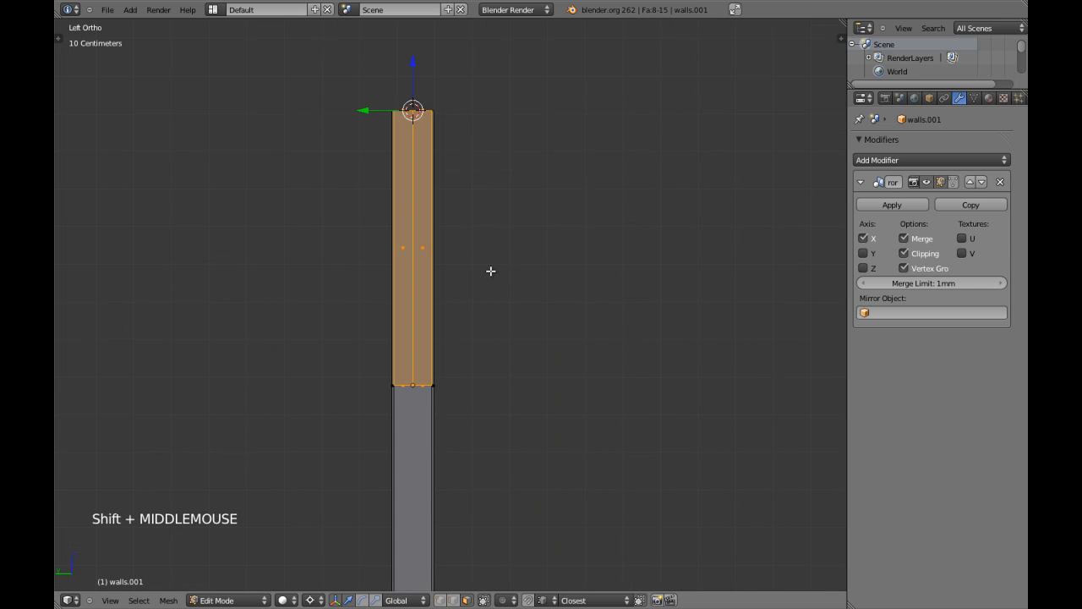
key("z")
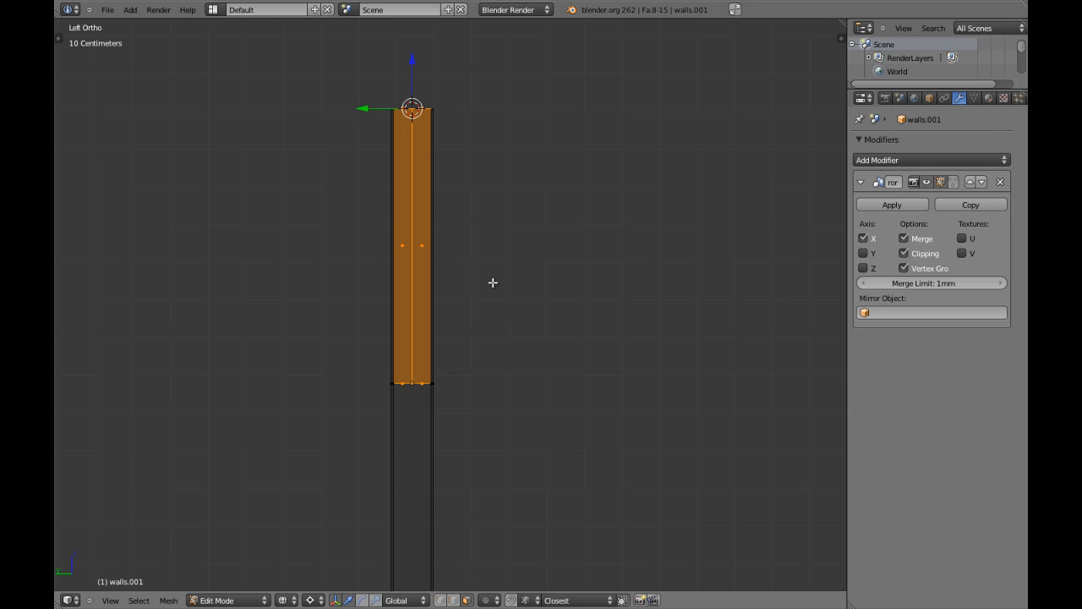
key("s")
key("z")
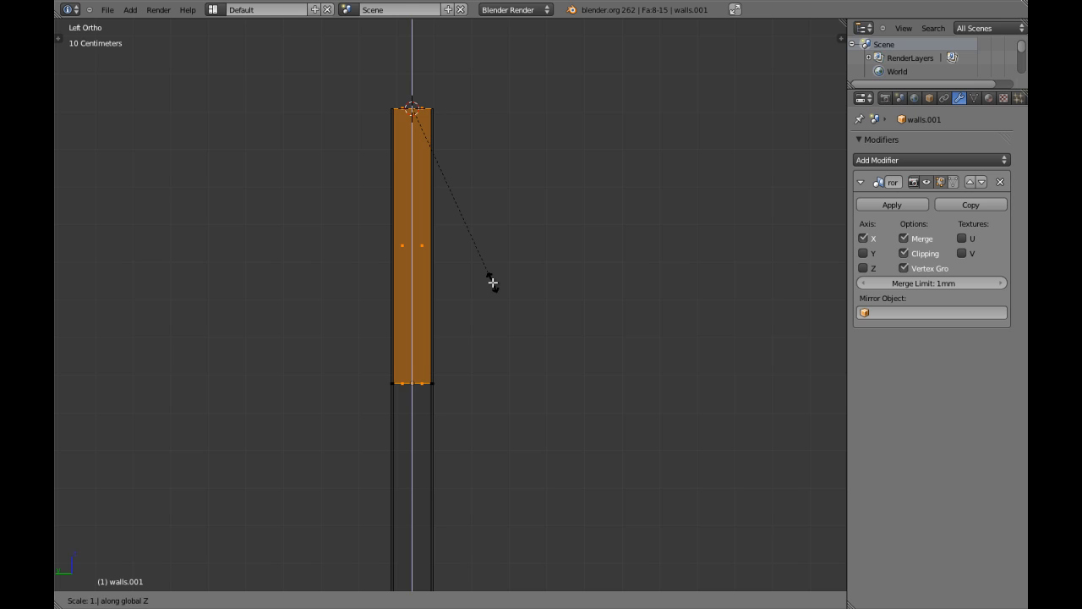
left_click(493, 283)
Step: Examine the stretched sash frame against the central mullion in front view, in wireframe and solid shading
key("z")
scroll(495, 285, "down", 3)
mouse_move(495, 285)
middle_mouse_down("shift")
mouse_move(503, 295)
mouse_move(406, 314)
mouse_move(456, 349)
mouse_move(375, 353)
mouse_move(319, 226)
mouse_move(329, 220)
middle_mouse_up("shift")
key("KP_1")
key("z")
scroll(467, 321, "down", 2)
key("z")
scroll(456, 349, "up", 3)
Step: Set the pivot to the median point and delete the front lengthwise loop of faces from the sash frame
key("a")
scroll(329, 219, "up", 2)
key("a")
key("a")
right_click(290, 176, "alt+shift")
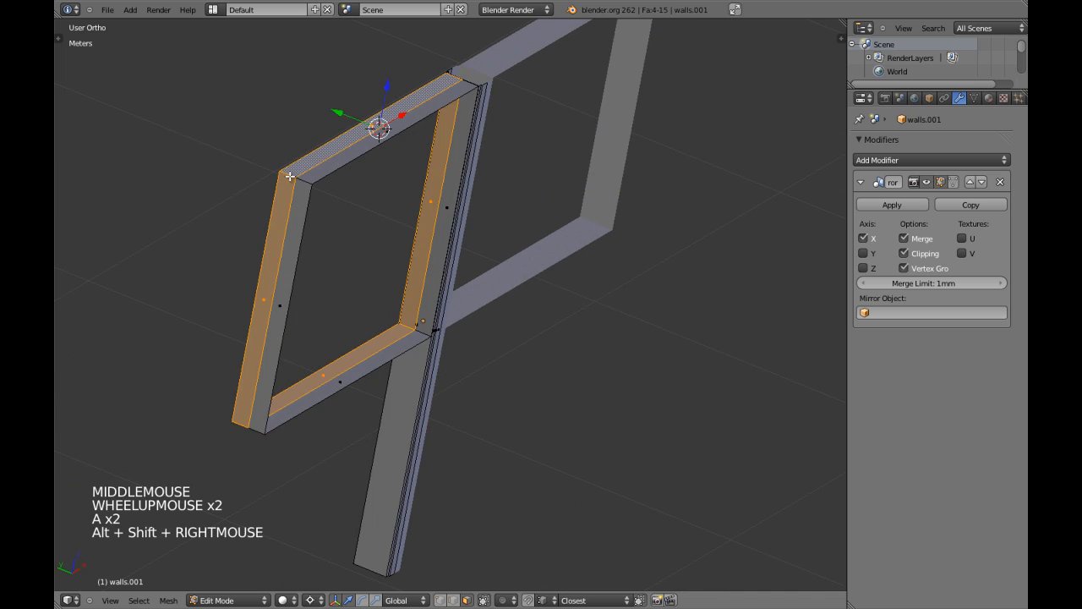
key("a")
right_click(328, 193, "alt+shift")
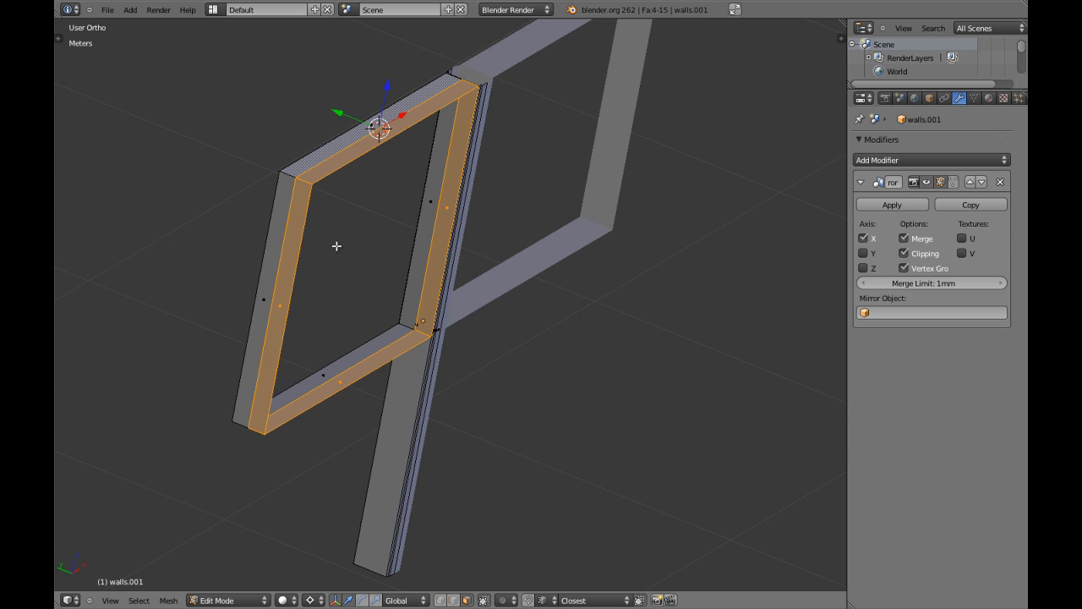
key("x")
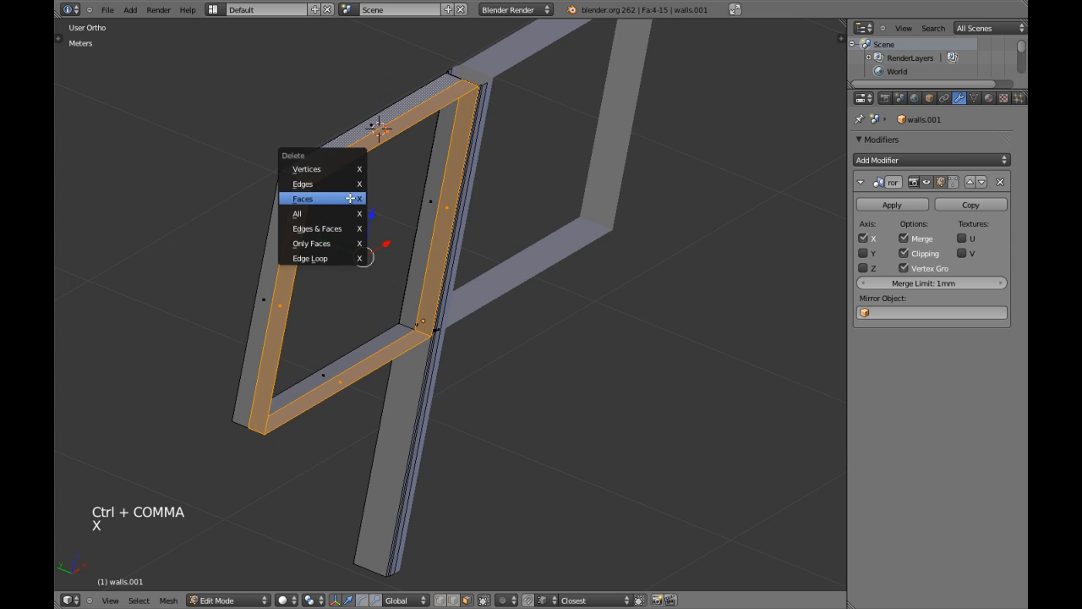
left_click(351, 197)
Step: Examine the remaining sash strip beside the mullion from several angles, in object and edit mode
key("a")
key("a")
key("Tab")
middle_click_drag(406, 212, 399, 254)
key("z")
key("z")
right_click(493, 228)
key("Tab")
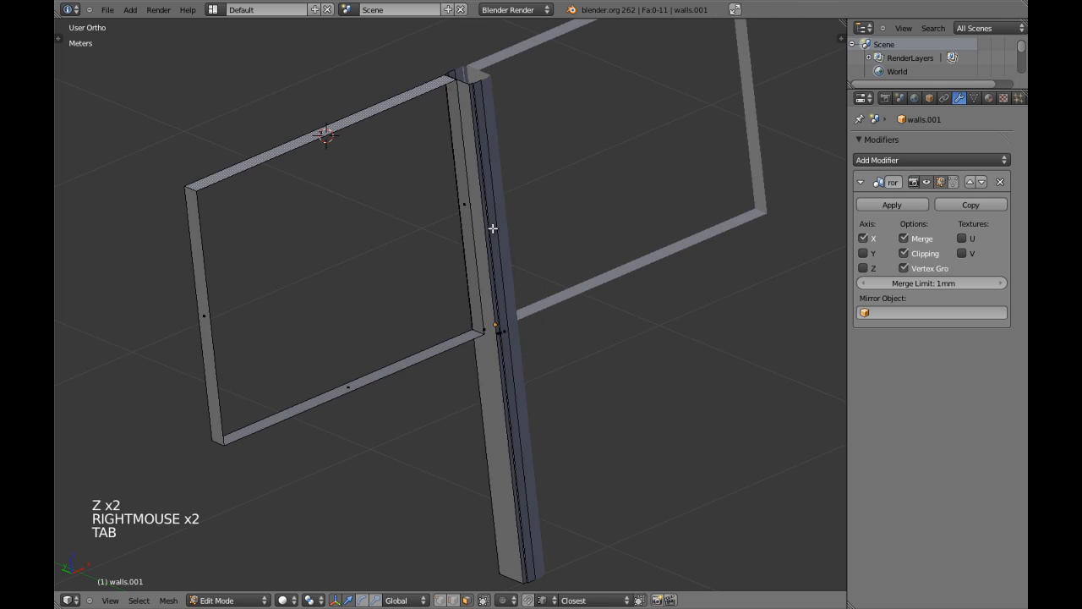
middle_click_drag(493, 227, 487, 316)
key("a")
key("a")
middle_click_drag(408, 300, 498, 321)
key("a")
key("a")
key("a")
key("a")
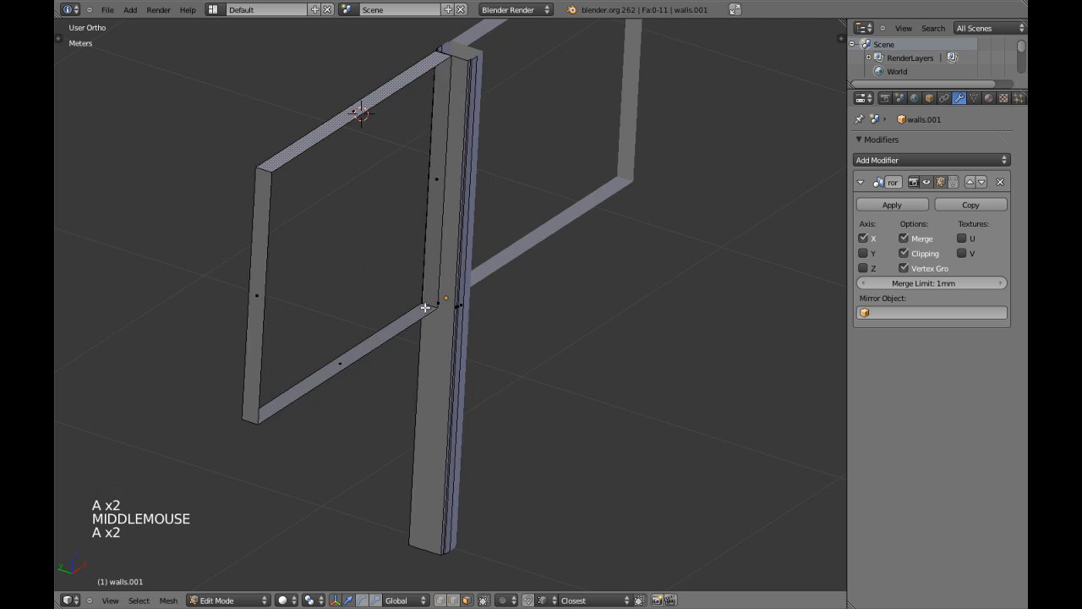
Step: Inspect the joint between the sash strip's lower corner and the mullion up close, in wireframe and solid shading
key("a")
right_click(425, 310, "alt+shift")
scroll(430, 309, "up", 3)
key("z")
key("z")
scroll(439, 328, "up", 4)
key("a")
middle_click_drag(440, 330, 585, 314)
key("z")
key("z")
right_click(691, 346)
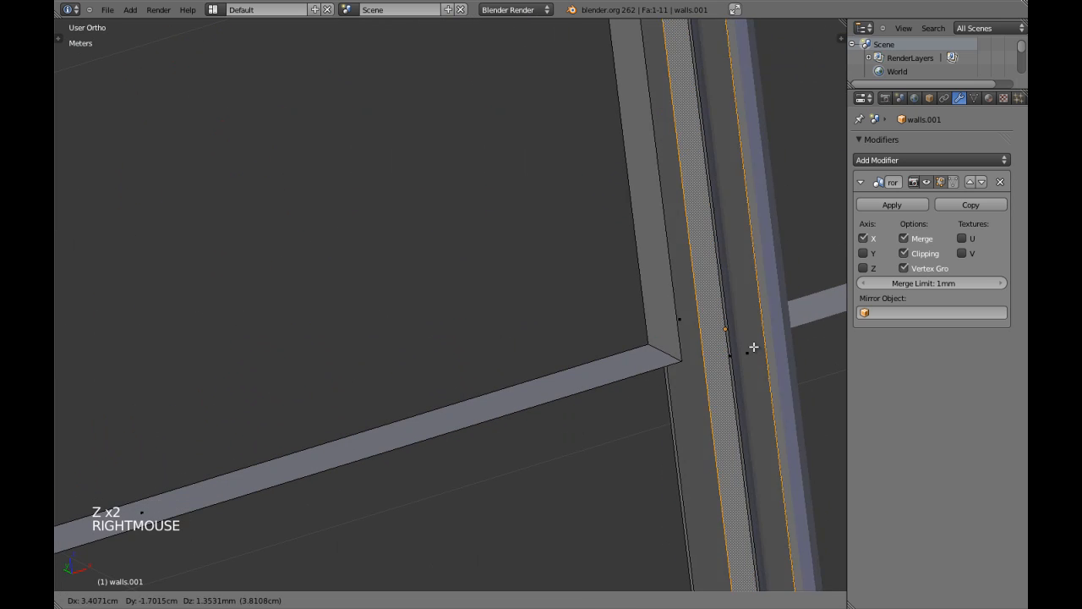
scroll(583, 351, "down", 3)
key("a")
scroll(346, 358, "down", 5)
scroll(346, 358, "down", 1)
middle_click_drag(346, 357, 358, 369)
scroll(462, 341, "up", 2)
key("a")
key("a")
Step: Select the sash strip's full face loop and extrude it in place in front view
right_click(500, 312, "alt+shift")
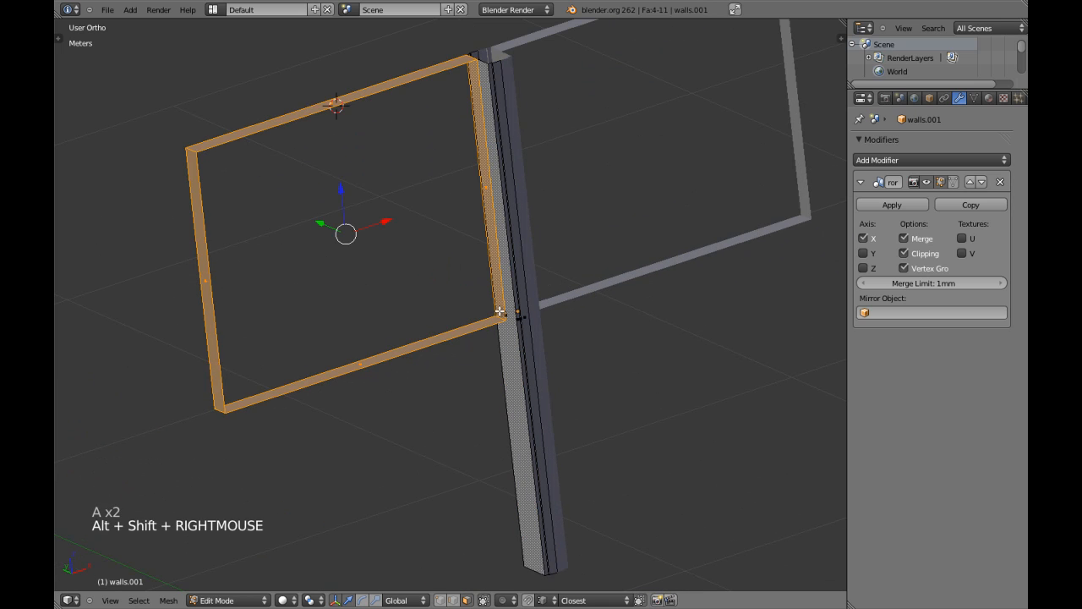
key("KP_1")
key("z")
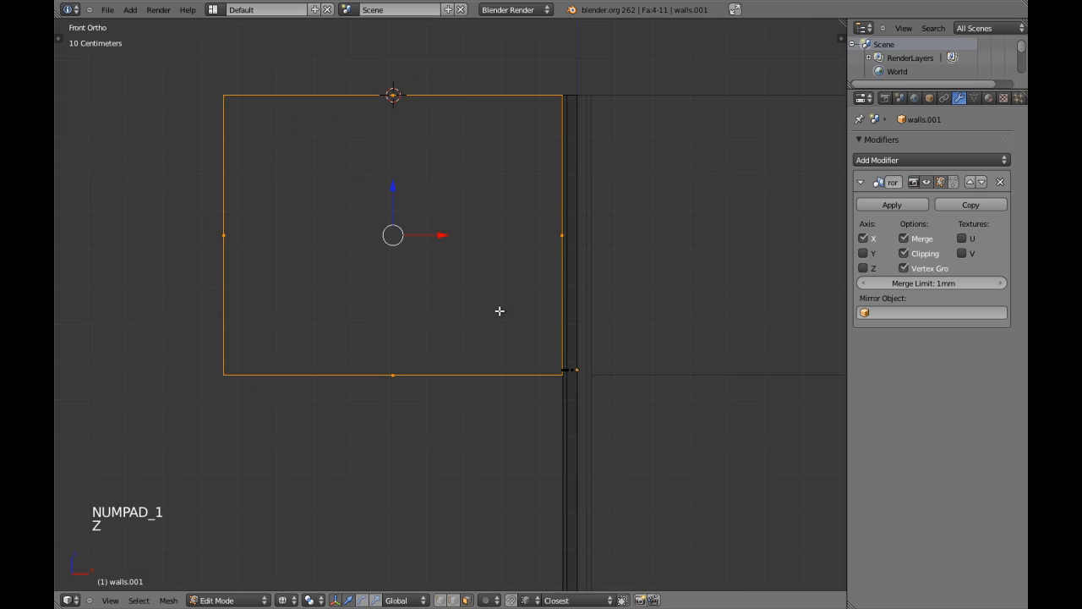
key("e")
right_click(523, 334)
key("z")
mouse_move(346, 231)
middle_mouse_down("shift")
mouse_move(377, 262)
mouse_move(355, 280)
middle_mouse_up("shift")
scroll(332, 243, "up", 3)
scroll(316, 299, "down", 3)
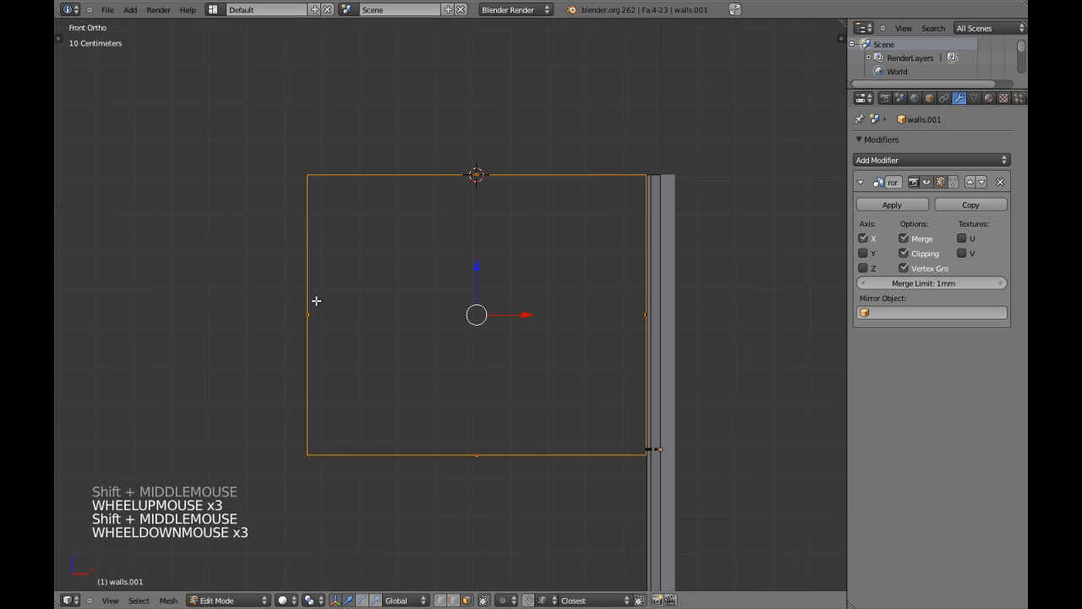
key("s")
key("shift+y")
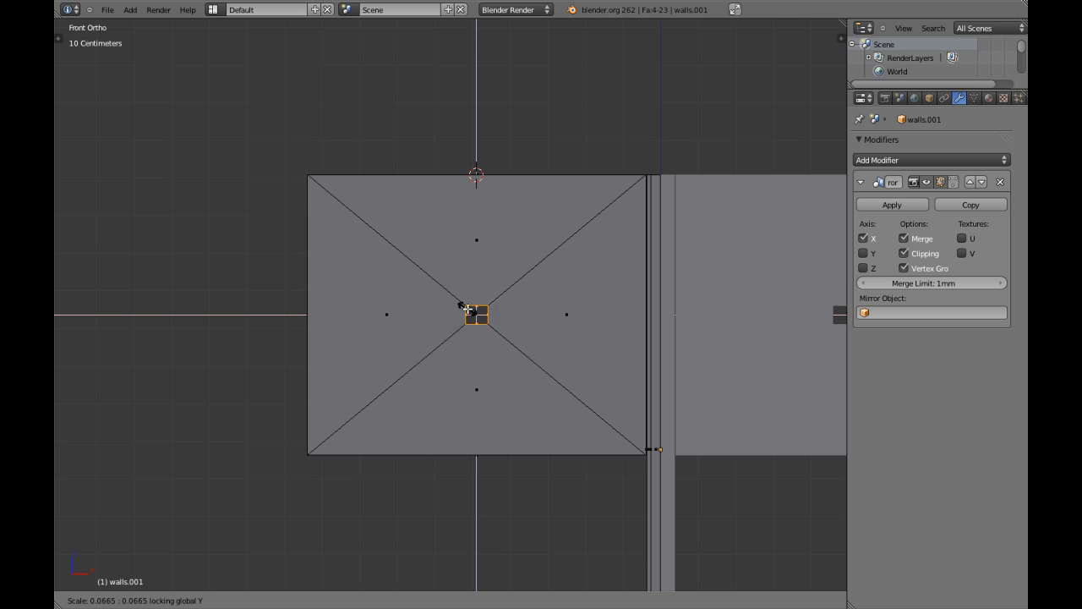
right_click(366, 262)
middle_click_drag(366, 262, 364, 273, "shift")
scroll(304, 242, "up", 2)
middle_click_drag(305, 241, 367, 323, "shift")
scroll(326, 295, "up", 2)
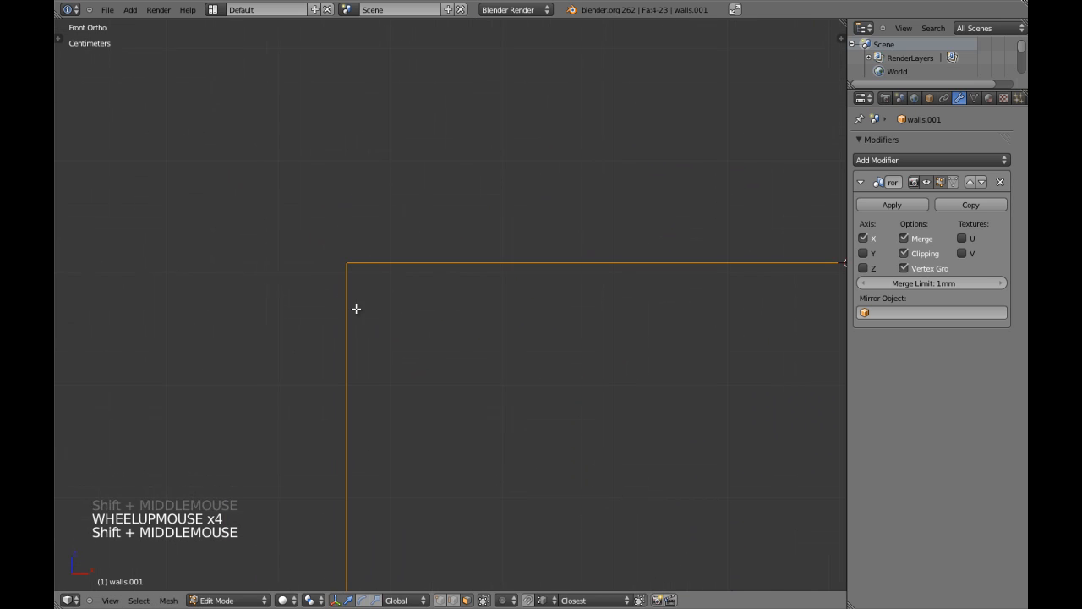
key("s")
key("z")
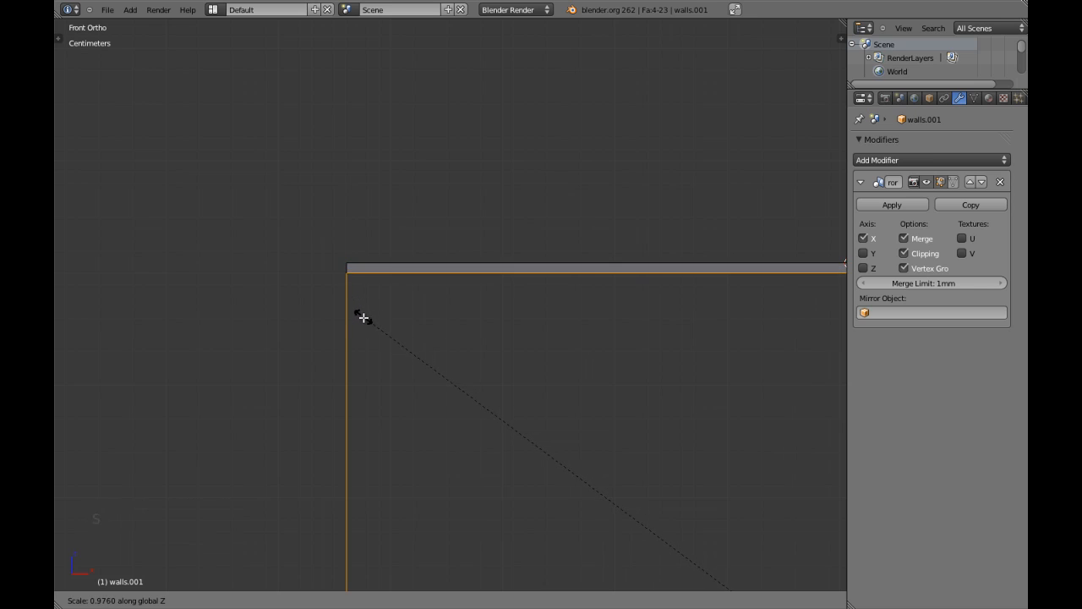
right_click(367, 328)
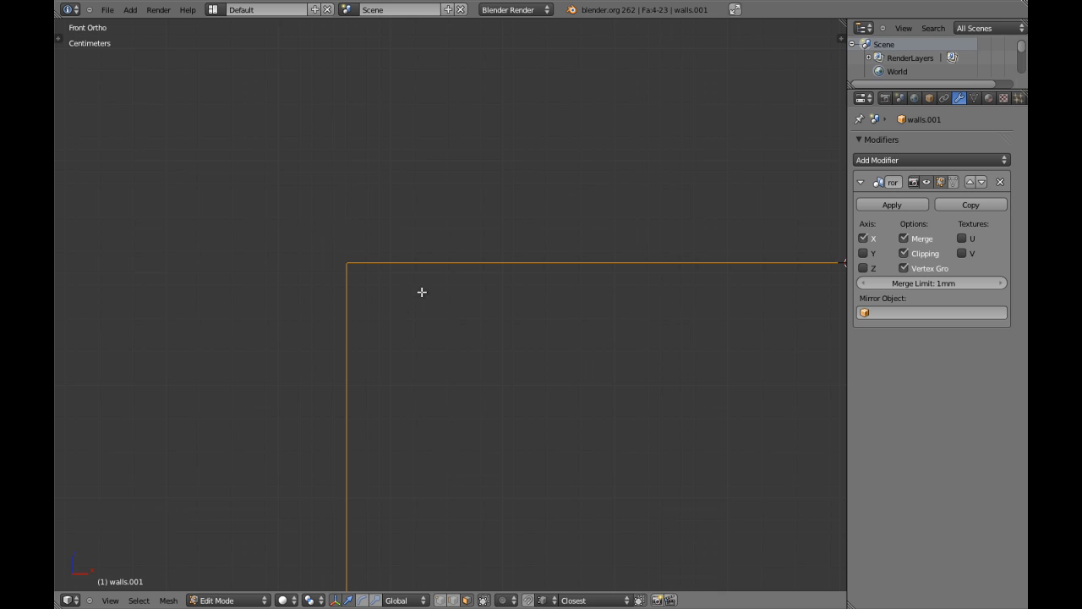
Step: Scale the extruded loop inward along Z, and along X by about 0.94, to give the sash frame a visible width
scroll(422, 292, "down", 4)
key("s")
key("z")
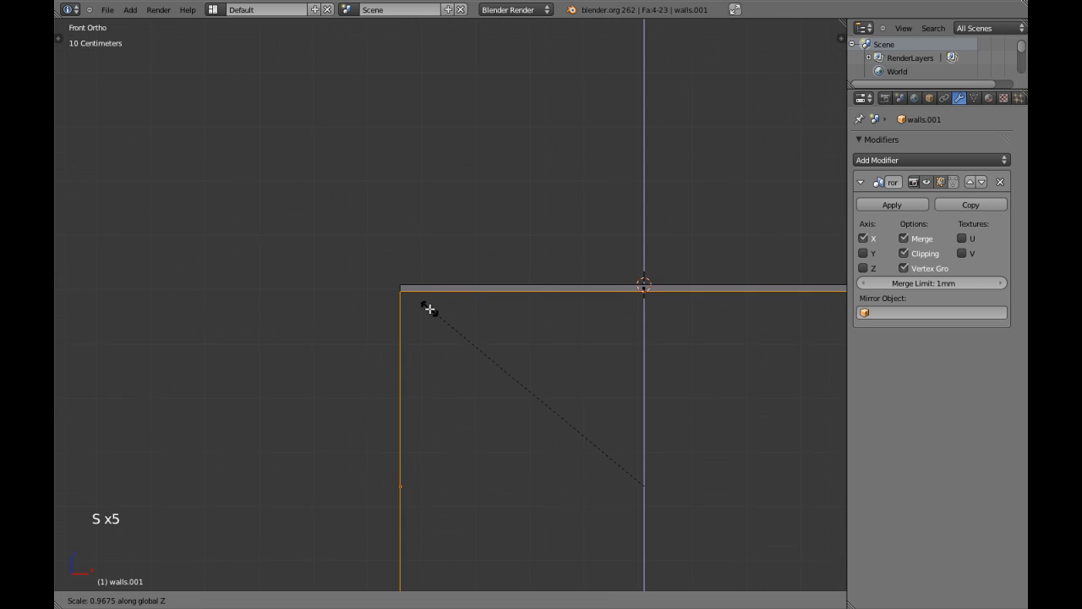
left_click(432, 320)
key("s")
key("x")
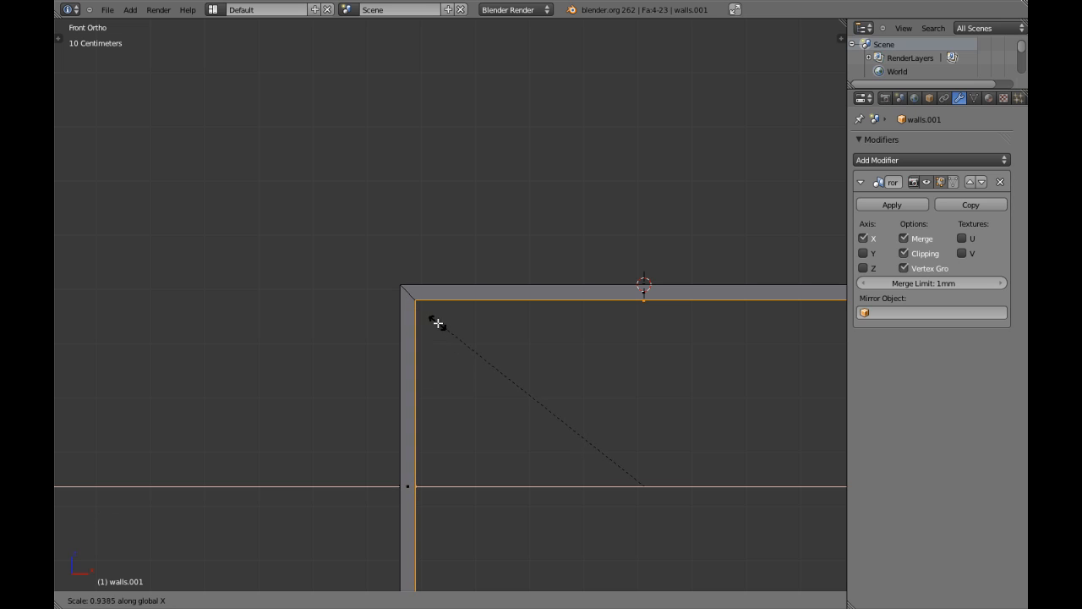
left_click(442, 322, "shift")
Step: Review the thickened sash frame and its mirrored half in object mode from the front
scroll(483, 338, "down", 7)
mouse_move(502, 355)
middle_mouse_down("shift")
mouse_move(488, 353)
mouse_move(493, 340)
middle_mouse_up("shift")
key("Tab")
scroll(489, 353, "up", 4)
scroll(482, 354, "down", 4)
key("KP_1")
scroll(483, 356, "up", 4)
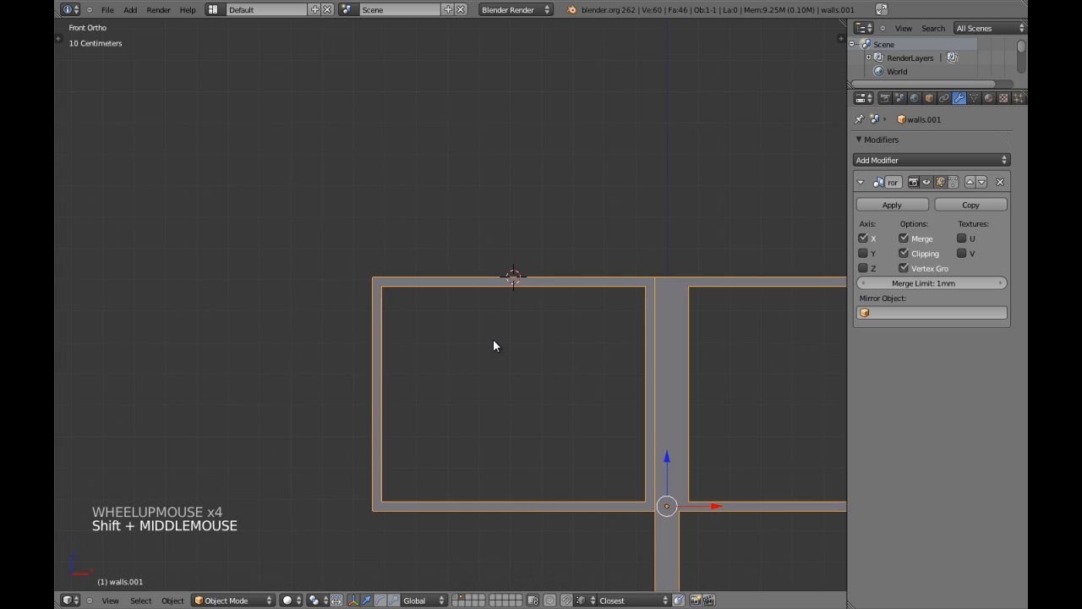
mouse_move(534, 295)
middle_mouse_down()
mouse_move(559, 337)
mouse_move(529, 295)
middle_mouse_up()
key("KP_1")
Step: Fine-tune the sash's inner loop by scaling it slightly along Z and X to even out the frame width
key("Tab")
scroll(529, 290, "up", 1)
scroll(529, 291, "up", 1)
middle_click_drag(350, 273, 431, 331, "shift")
scroll(431, 330, "up", 1)
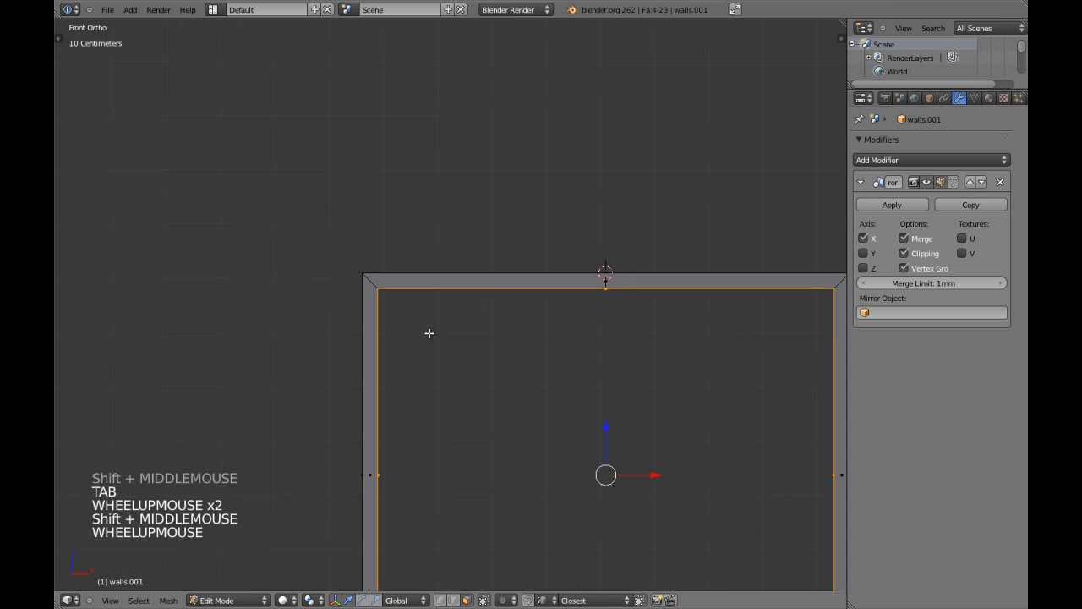
scroll(429, 332, "up", 4)
middle_click(430, 333, "shift")
key("s")
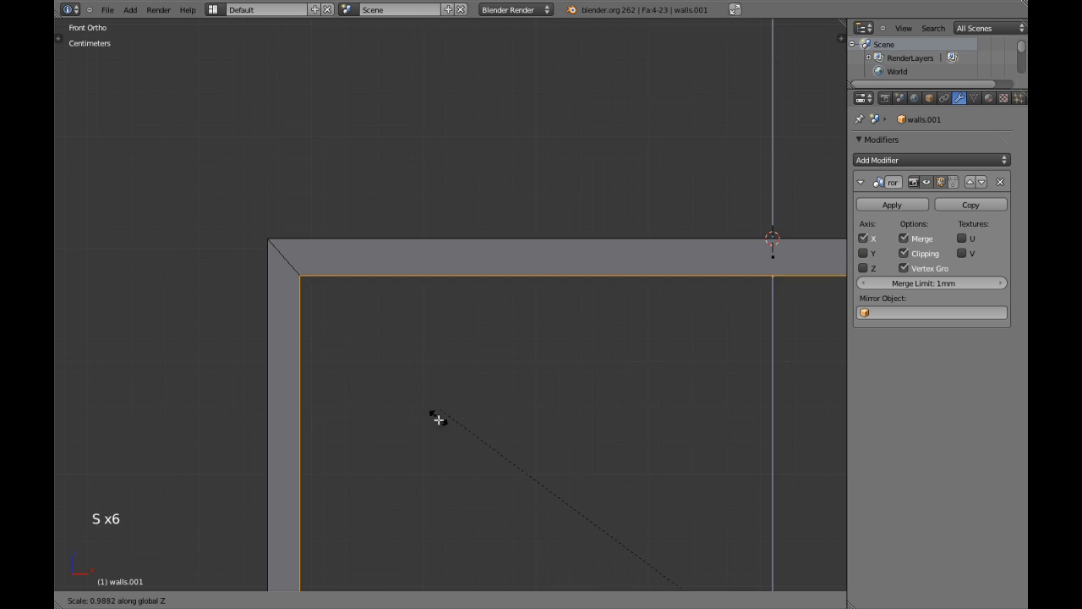
left_click(437, 433, "shift")
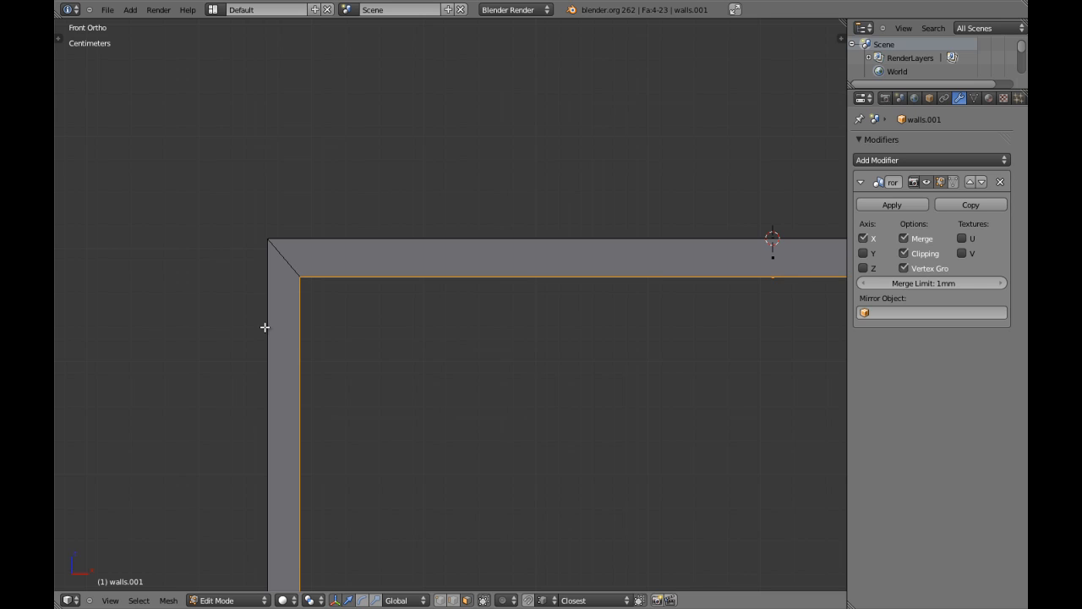
key("s")
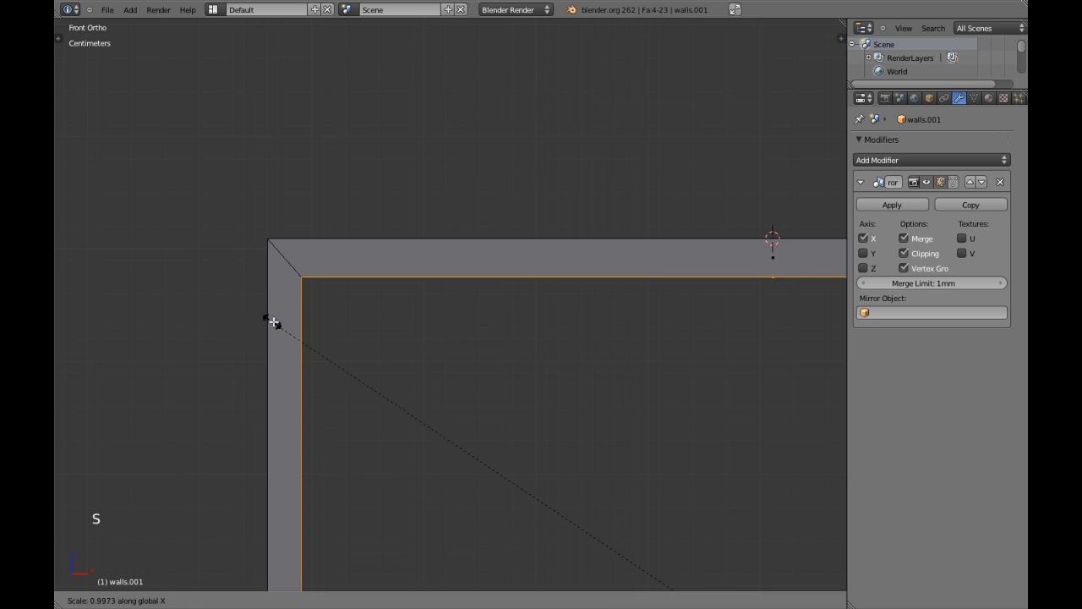
left_click(347, 321, "shift")
Step: Examine the sash frame's corner at several zoom levels to compare the widths of its rails and side members
scroll(334, 317, "up", 4)
middle_click_drag(324, 312, 380, 343, "shift")
scroll(380, 343, "down", 7)
scroll(381, 344, "down", 7)
middle_click_drag(538, 363, 522, 350, "shift")
scroll(521, 350, "up", 5)
middle_click_drag(388, 312, 447, 333, "shift")
scroll(447, 333, "up", 4)
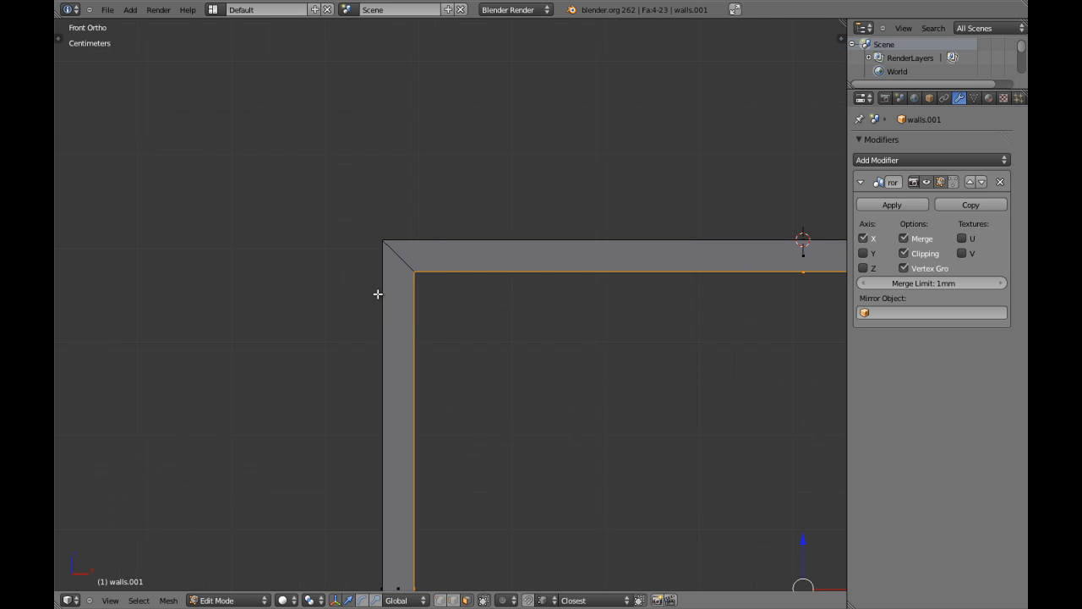
Step: Select the sash frame's inner face loop and scale it narrower along Y to taper the frame's depth
key("a")
mouse_move(549, 314)
middle_mouse_down("shift")
mouse_move(586, 321)
mouse_move(565, 327)
mouse_move(484, 427)
mouse_move(466, 391)
mouse_move(372, 302)
mouse_move(398, 322)
middle_mouse_up("shift")
key("a")
key("a")
right_click(400, 411, "alt+shift")
key("KP_7")
key("z")
scroll(389, 300, "up", 2)
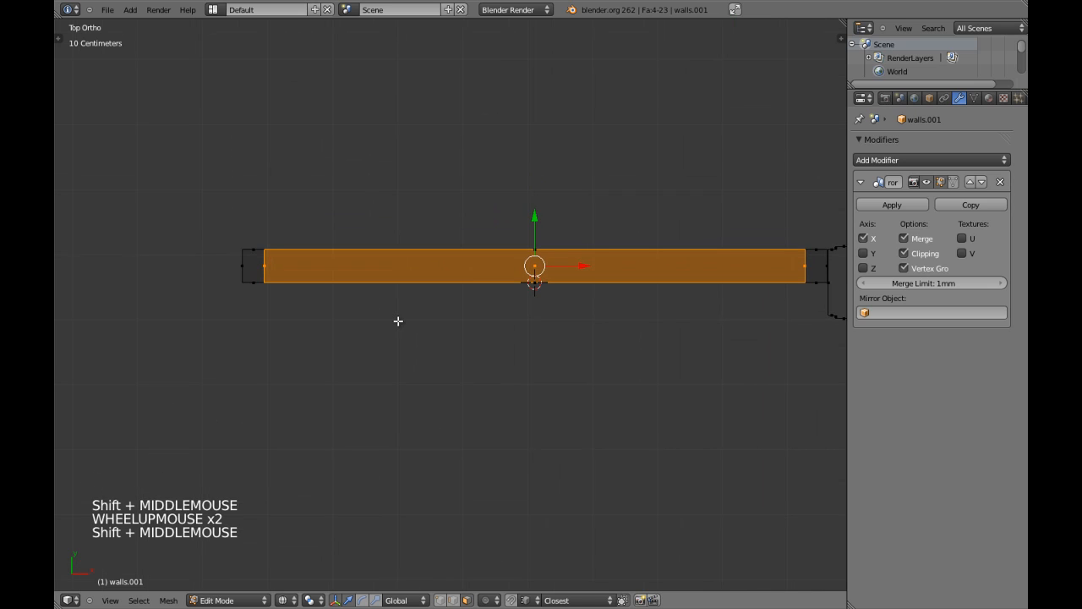
key("s")
key("y")
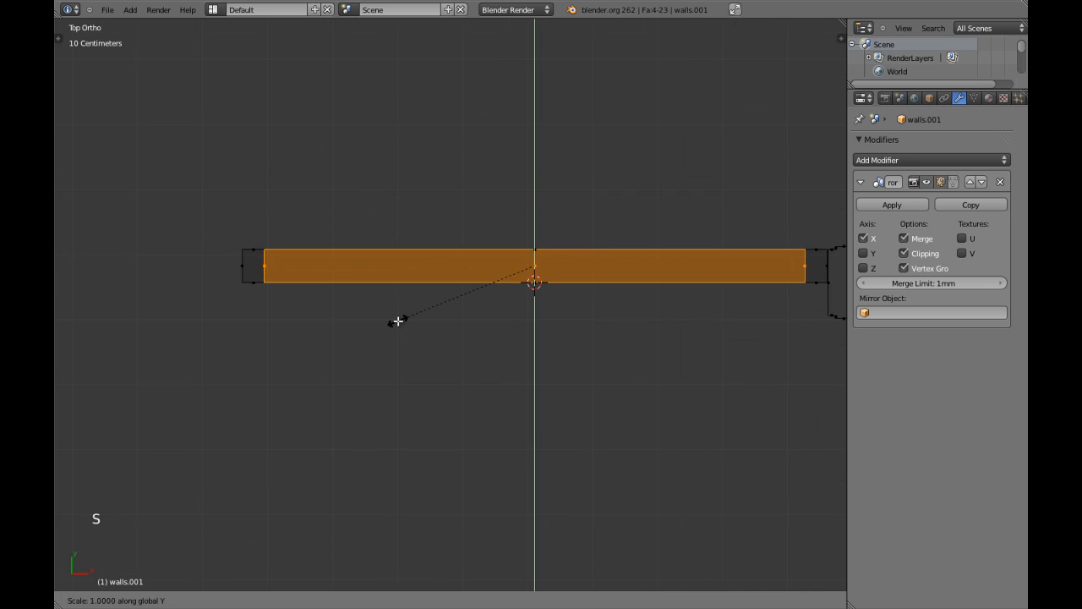
key("0")
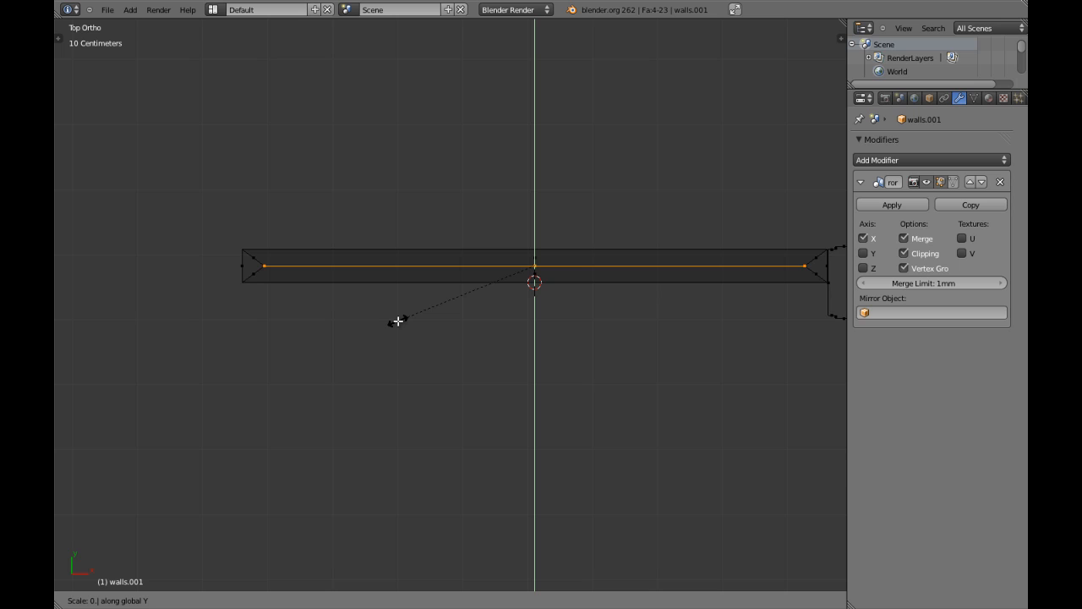
key("z")
left_click(398, 322)
key("a")
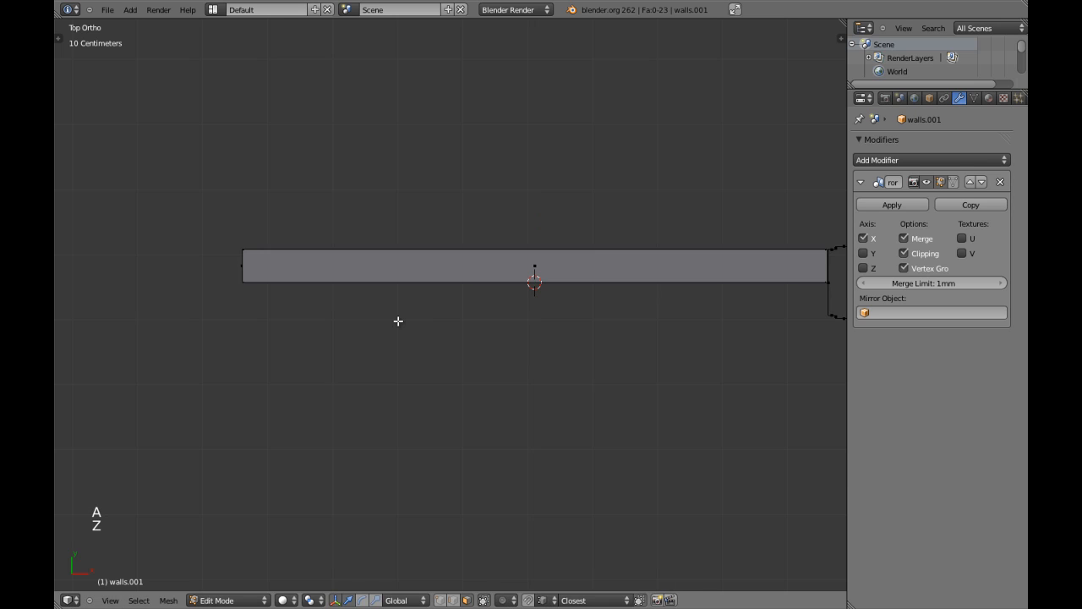
Step: Review the tapered sash frame and its mirrored half from the front in object mode
key("KP_1")
middle_click_drag(375, 366, 580, 401, "shift")
scroll(580, 329, "down", 1)
key("Tab")
scroll(580, 329, "down", 2)
key("a")
key("KP_1")
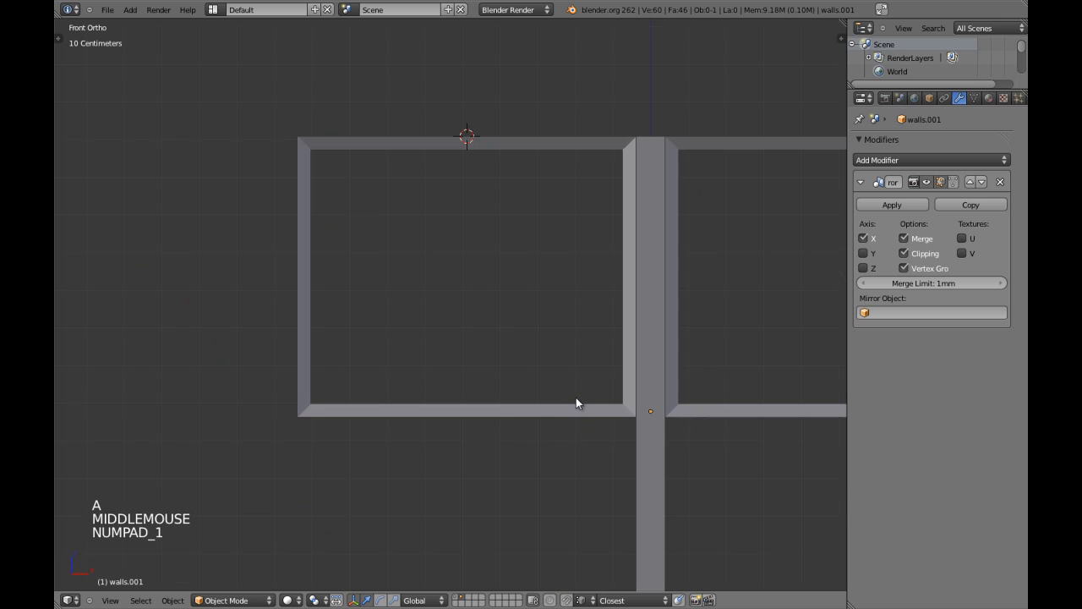
middle_click_drag(392, 380, 394, 356, "shift")
Step: Select the sash frame's inner face loop again and extrude it in place without any offset
right_click(417, 343)
key("Tab")
scroll(395, 372, "up", 3)
key("a")
key("a")
middle_click_drag(394, 355, 331, 316)
key("a")
key("a")
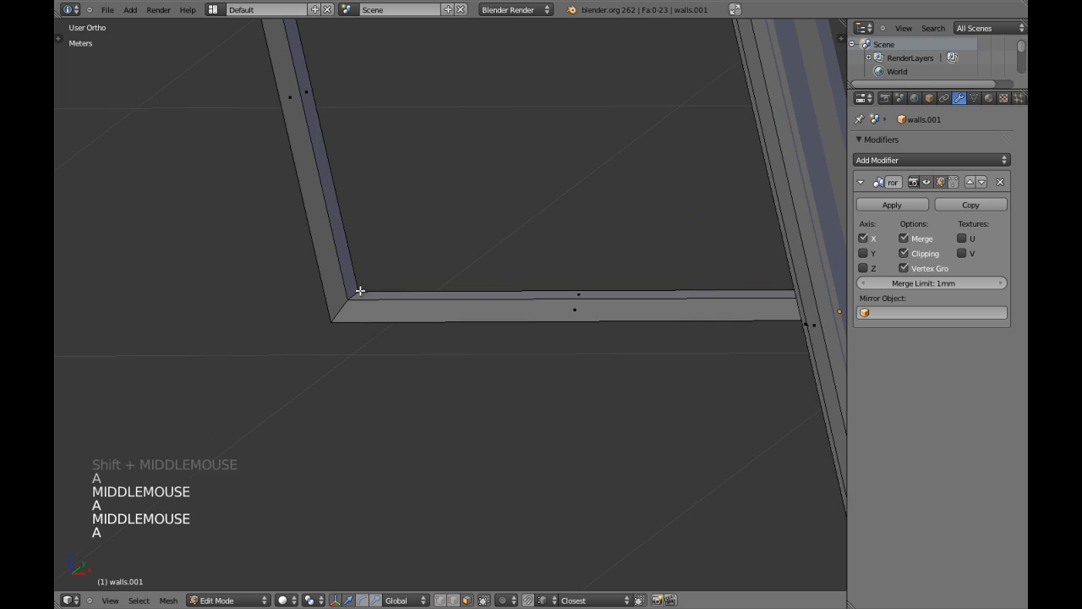
right_click(405, 295, "alt+shift")
scroll(405, 295, "up", 2)
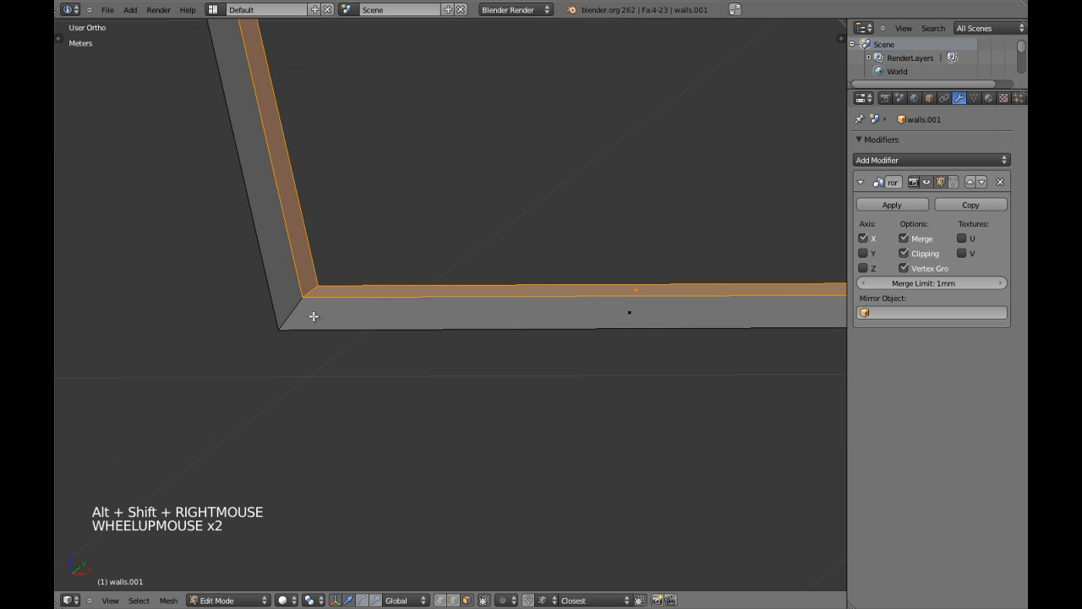
key("e")
right_click(314, 343)
middle_click_drag(313, 344, 357, 371)
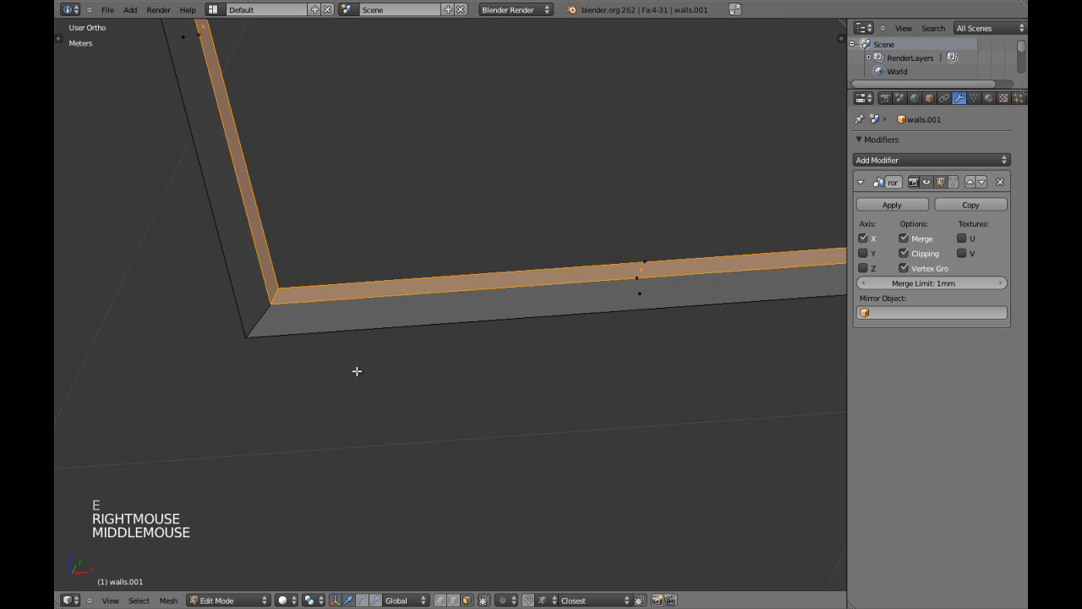
Step: Scale the extruded inner loop along Y by 0.45
key("s")
key("s")
key("y")
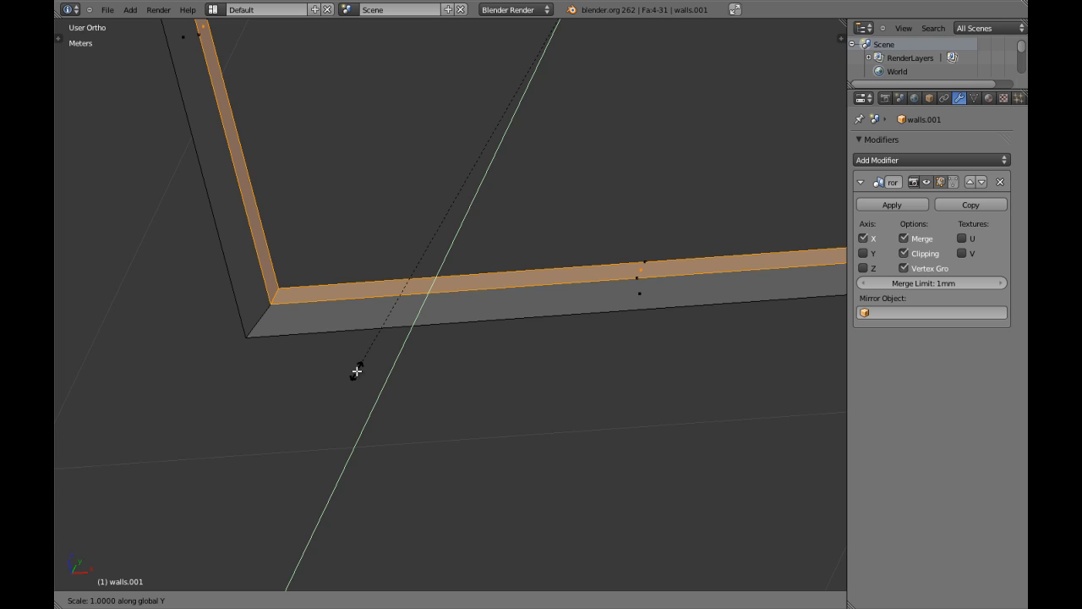
type("0.45")
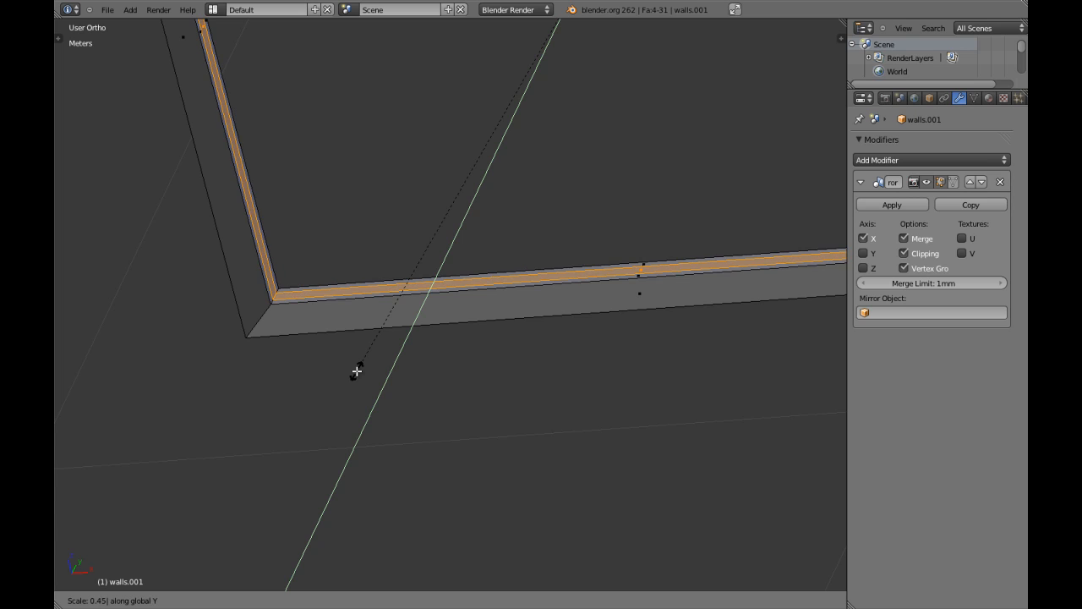
left_click(357, 370)
Step: Extrude the narrowed inner loop in place and scale it inward along Z by about 0.97 to form a lip
scroll(502, 367, "down", 4)
middle_click_drag(505, 364, 522, 348)
key("KP_1")
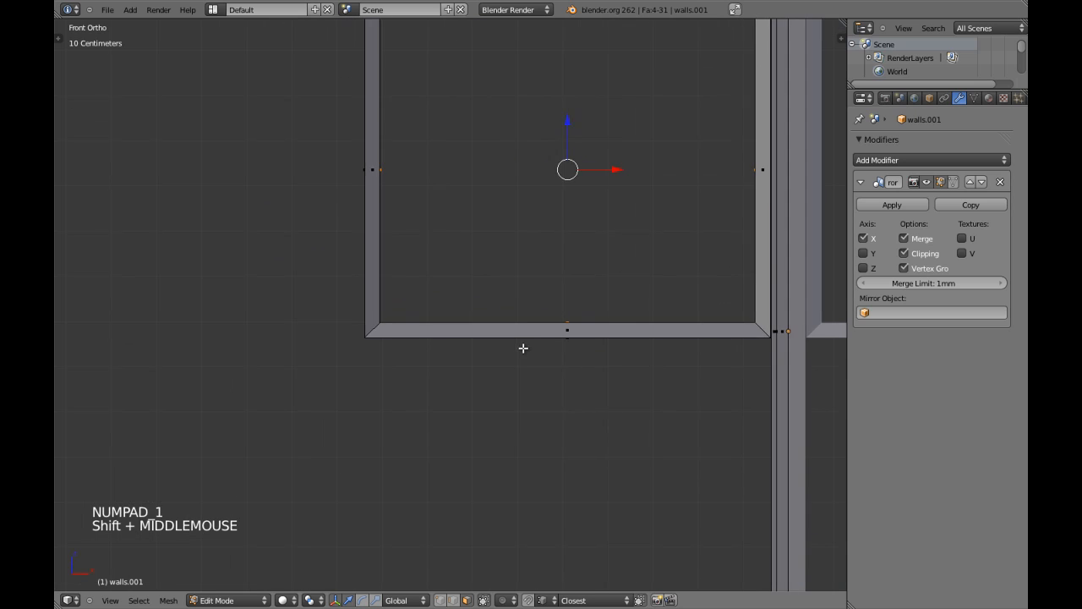
middle_click_drag(483, 200, 483, 268, "shift")
middle_click_drag(486, 230, 485, 338, "shift")
scroll(425, 234, "up", 3)
middle_click_drag(425, 234, 433, 291, "shift")
key("e")
right_click(426, 262)
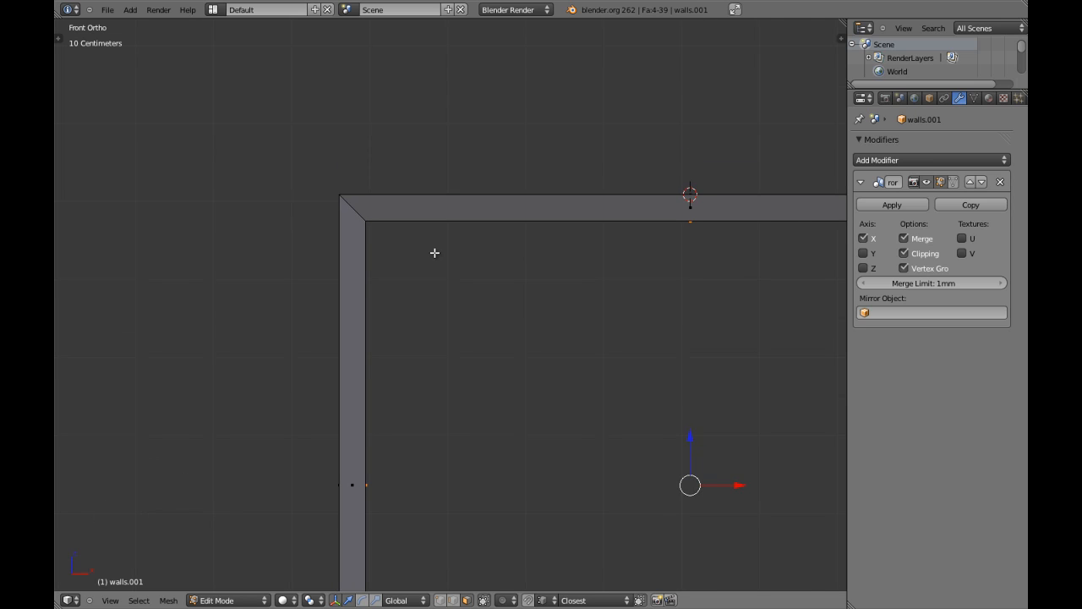
scroll(435, 252, "up", 2)
key("s")
key("z")
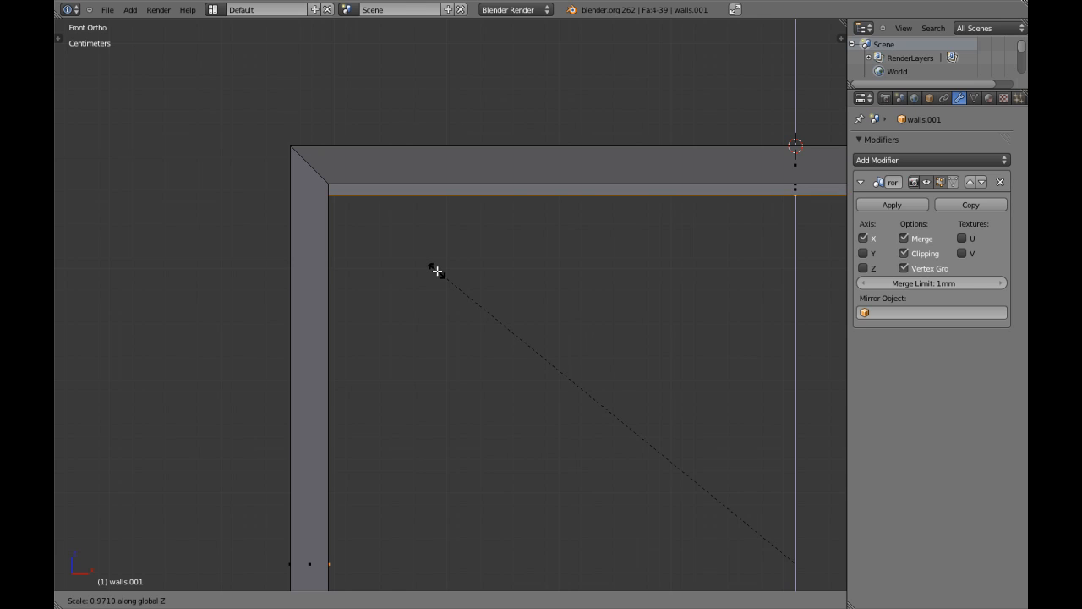
left_click(437, 270, "shift")
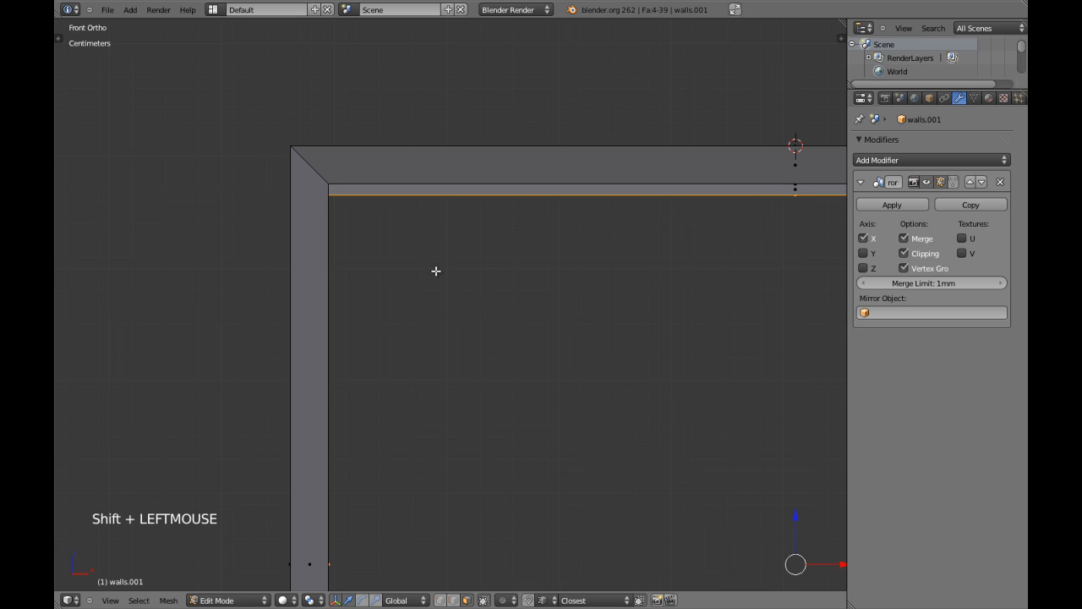
Step: Scale the lip's loop inward along X to give the side members a matching lip
key("s")
key("x")
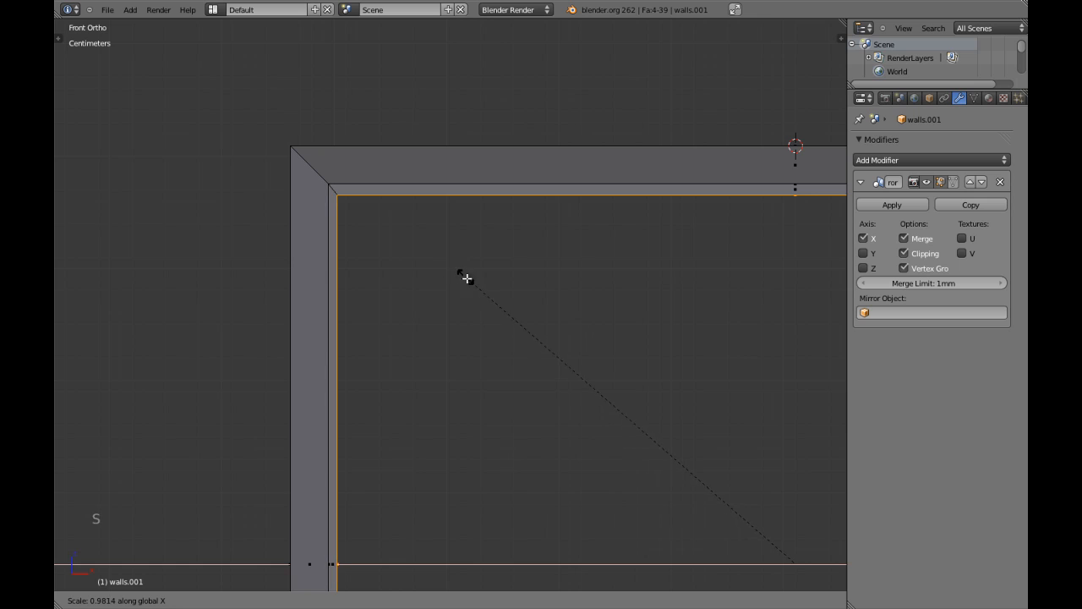
left_click(489, 291, "shift")
scroll(554, 314, "down", 4)
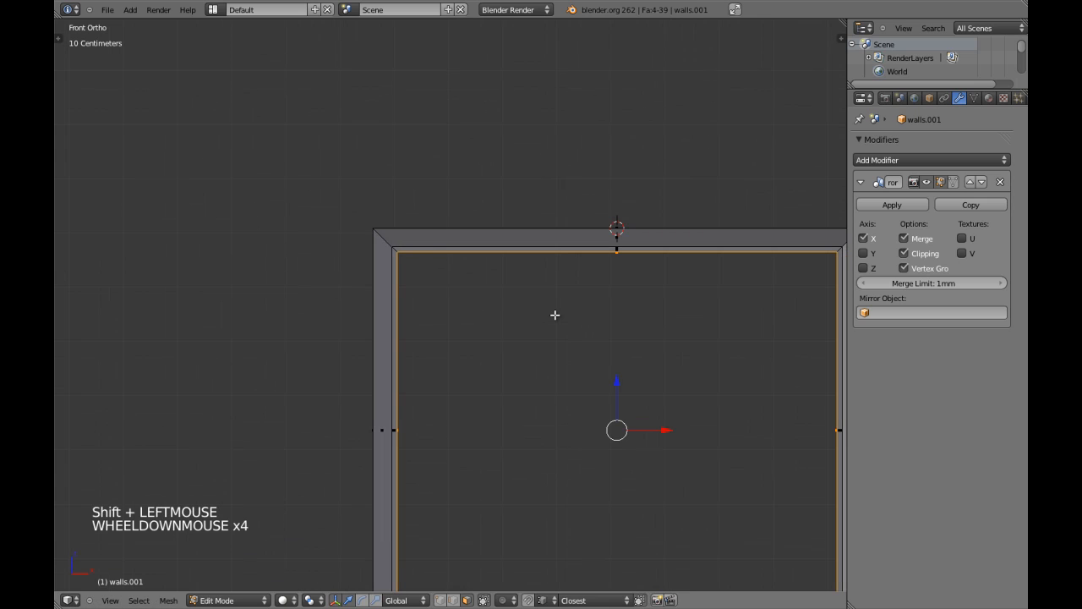
Step: Scale the innermost loop slightly narrower along Y, working from the top view in wireframe
middle_click_drag(559, 317, 536, 379, "shift")
key("KP_7")
key("z")
scroll(499, 343, "up", 3)
middle_click_drag(507, 322, 432, 372, "shift")
scroll(500, 343, "up", 1)
middle_click_drag(666, 339, 442, 389, "shift")
middle_click_drag(391, 359, 415, 358, "shift")
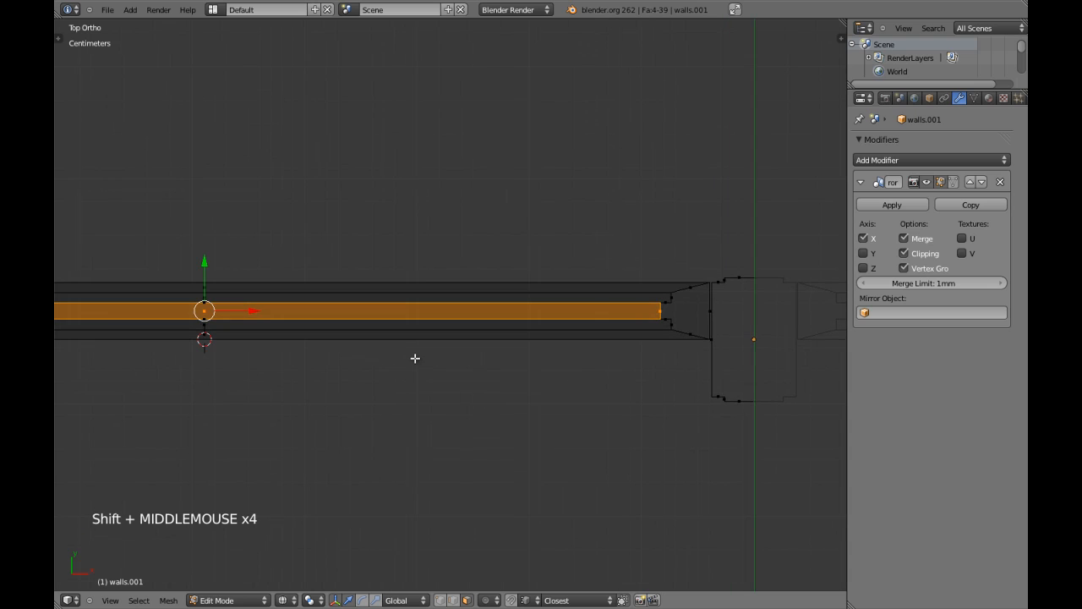
key("s")
key("y")
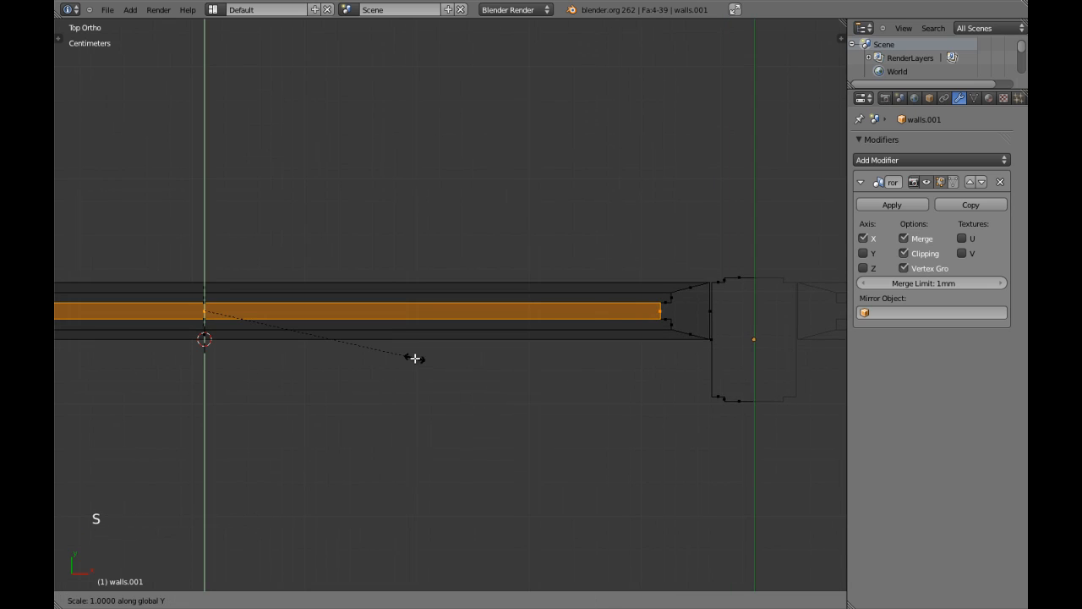
key("Escape")
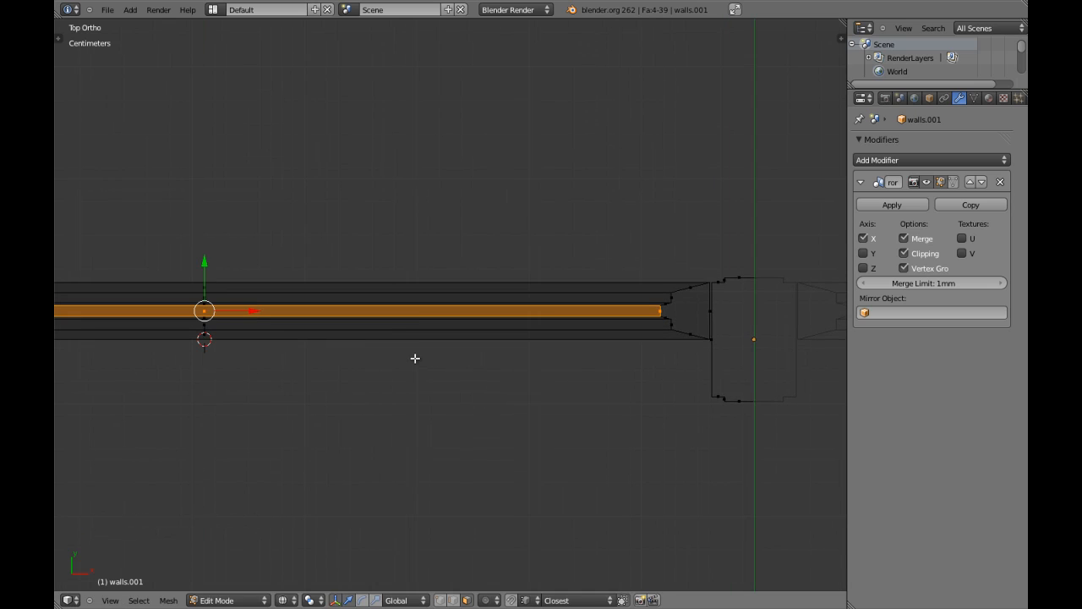
key("z")
Step: Examine the finished sash profile and its joint with the central mullion in object mode
scroll(551, 360, "down", 4)
key("Tab")
mouse_move(551, 360)
middle_mouse_down()
mouse_move(509, 264)
mouse_move(515, 177)
mouse_move(473, 338)
mouse_move(485, 259)
mouse_move(464, 300)
mouse_move(512, 226)
mouse_move(502, 200)
mouse_move(551, 164)
mouse_move(536, 183)
mouse_move(454, 199)
mouse_move(484, 204)
middle_mouse_up()
key("a")
scroll(473, 338, "down", 3)
key("KP_1")
scroll(502, 200, "up", 3)
key("KP_1")
scroll(541, 169, "up", 2)
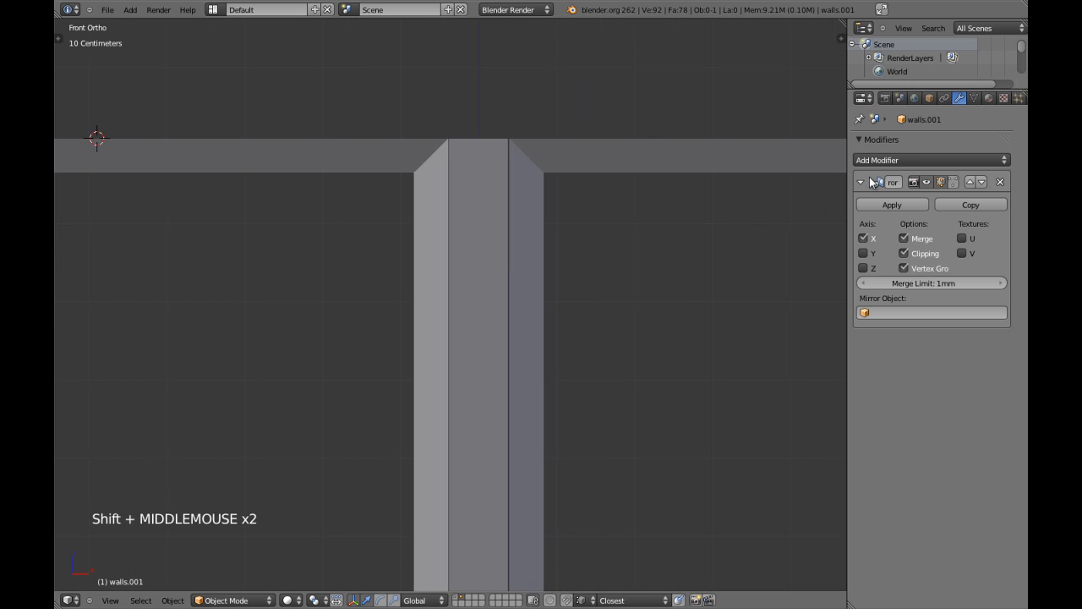
scroll(649, 187, "down", 3)
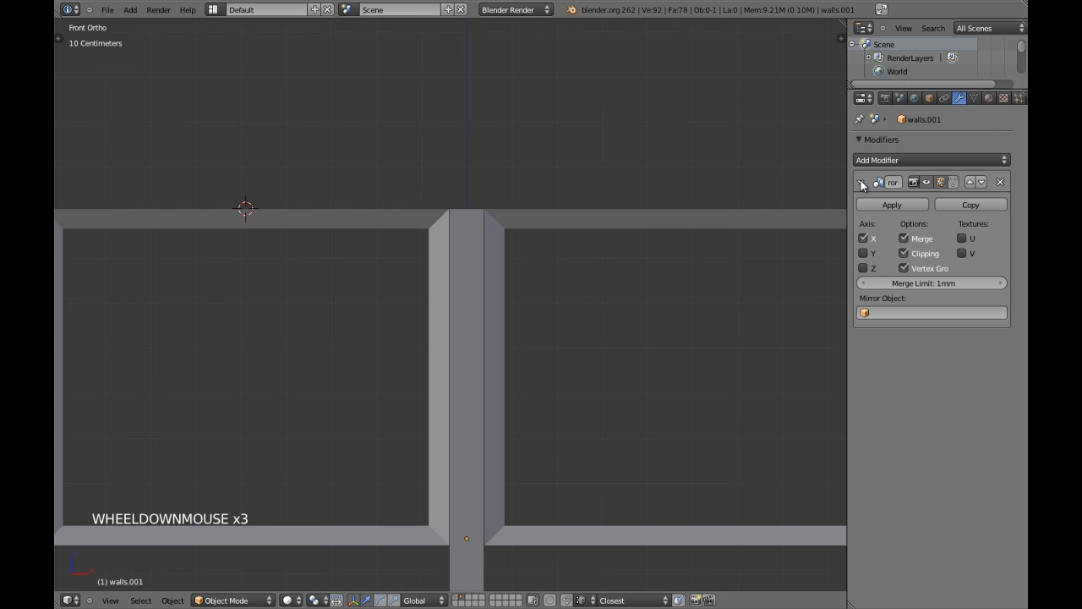
Step: Collapse the Mirror modifier's settings and save the scene over the existing .blend file
left_click(861, 183)
middle_click_drag(721, 219, 681, 199, "shift")
key("ctrl+w")
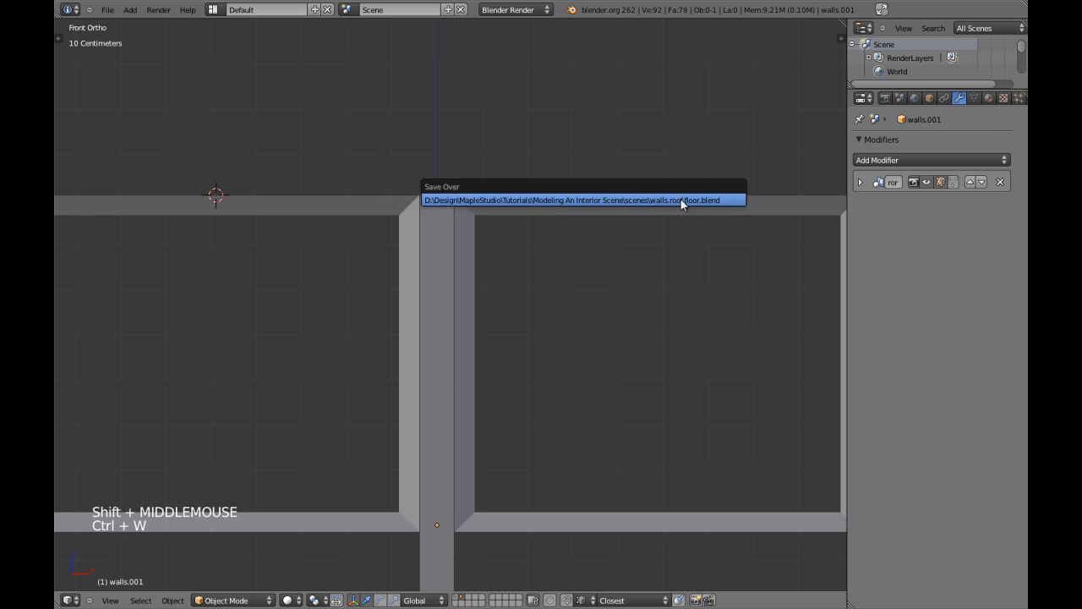
middle_click_drag(672, 251, 438, 248, "shift")
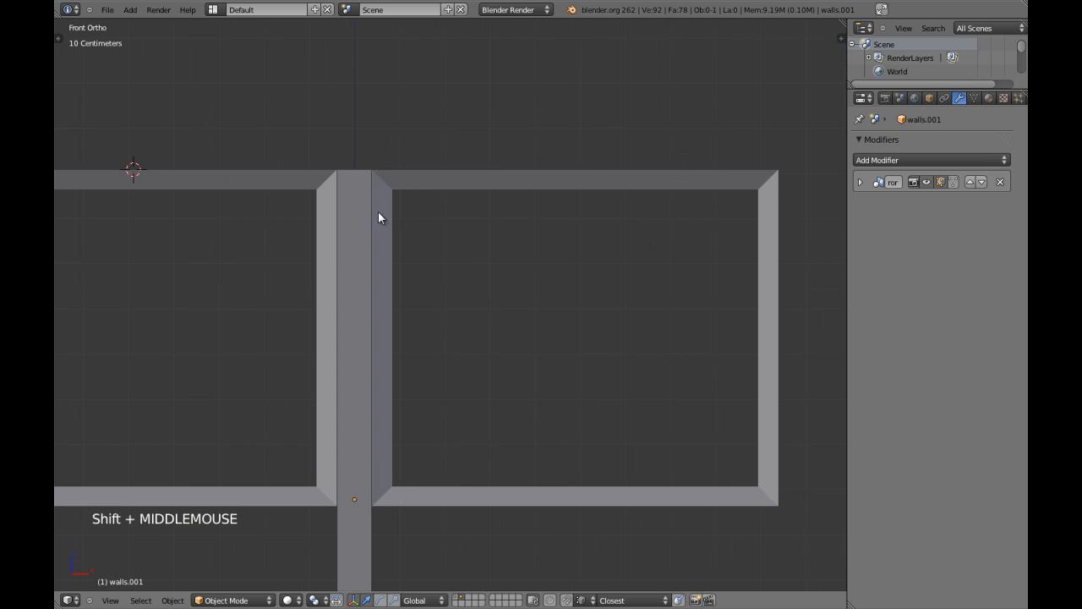
Step: Select the mullion and sash frame object and rename it "window"
right_click_drag(378, 217, 395, 222)
right_click(517, 203)
scroll(403, 334, "down", 4)
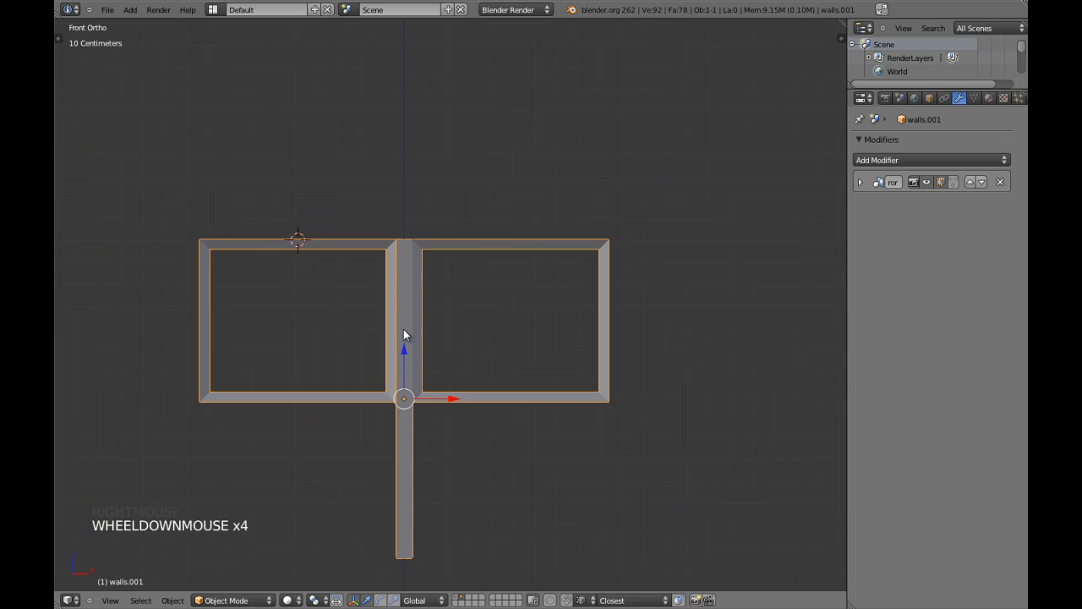
left_click(929, 99)
left_click(910, 144)
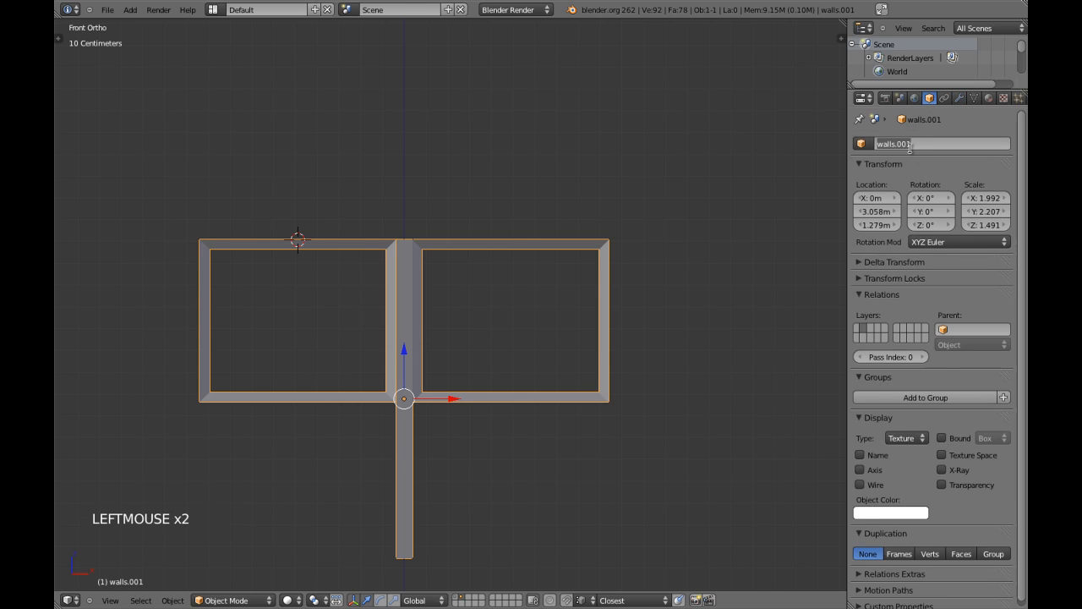
type("window")
key("Return")
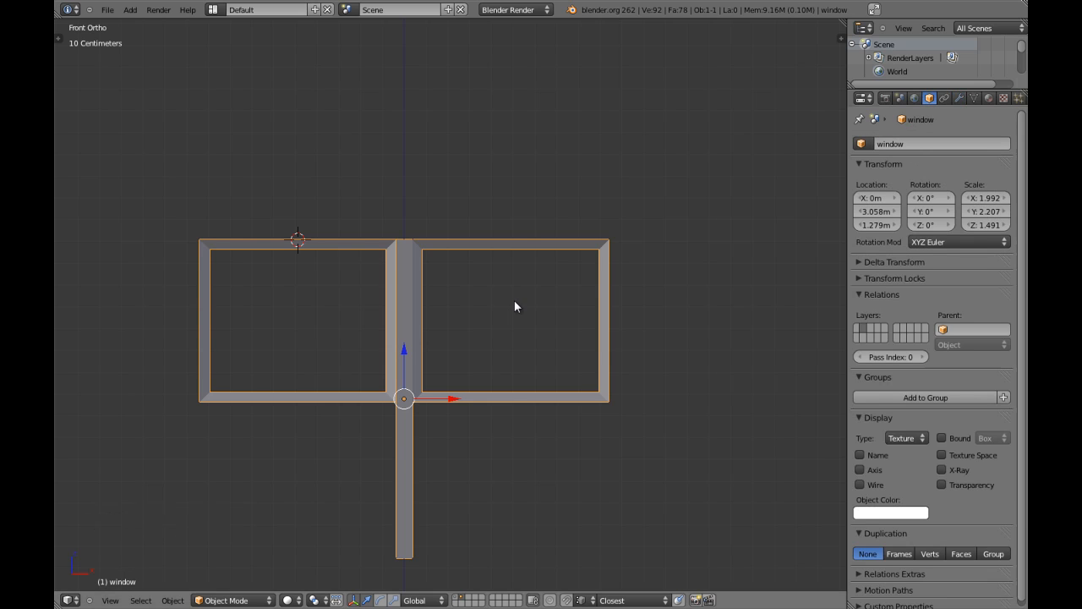
Step: Add a Bevel modifier to the window object and set its width to 1 cm
left_click(960, 99)
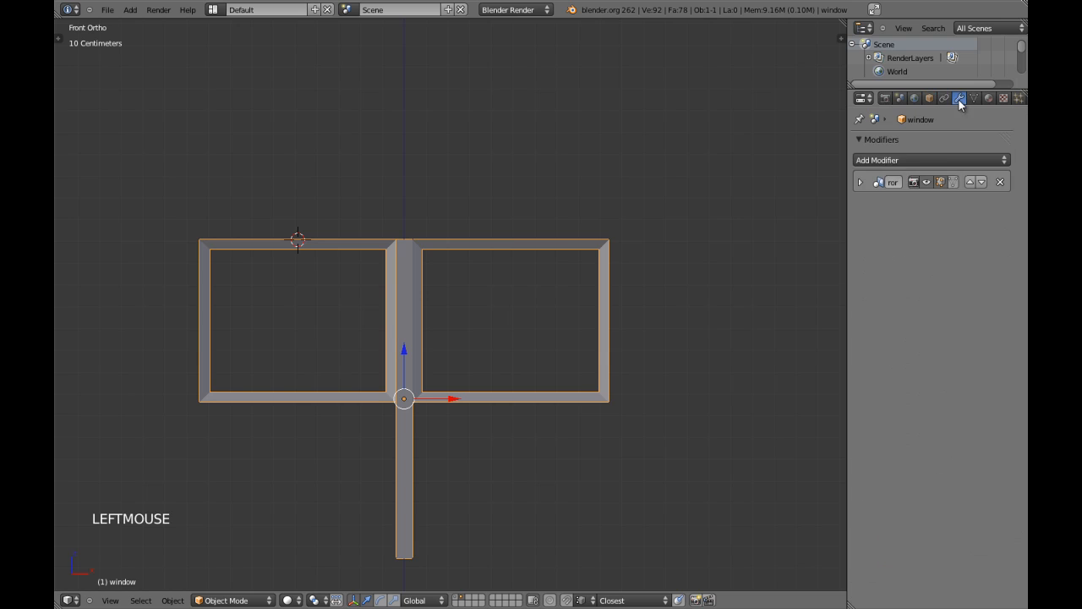
left_click(935, 157)
left_click(858, 161)
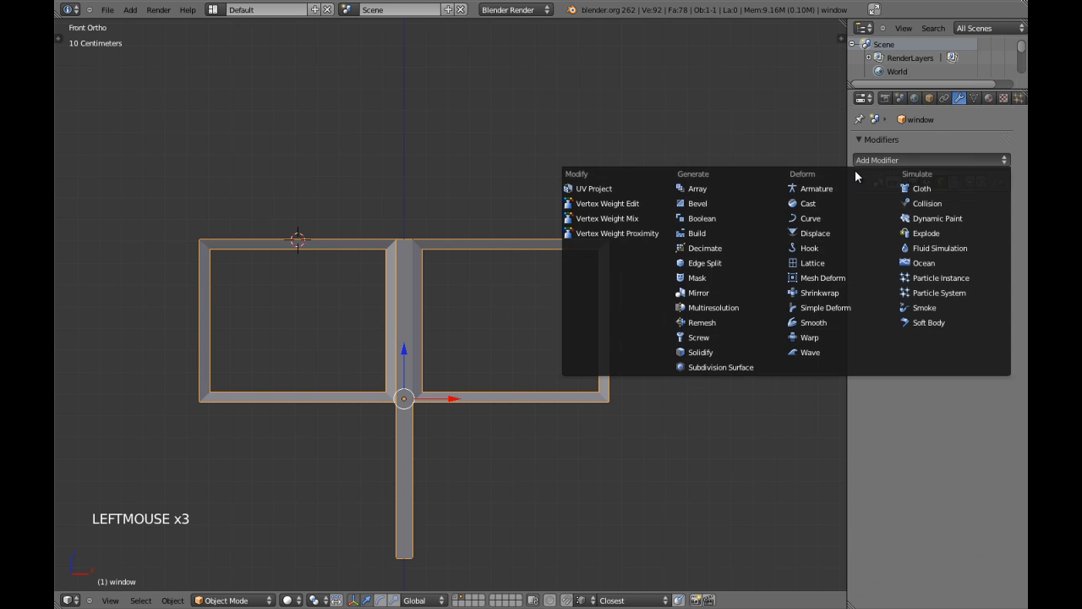
left_click(723, 203)
scroll(380, 256, "up", 4)
middle_click_drag(380, 256, 491, 296, "shift")
scroll(442, 297, "up", 3)
scroll(490, 297, "up", 3)
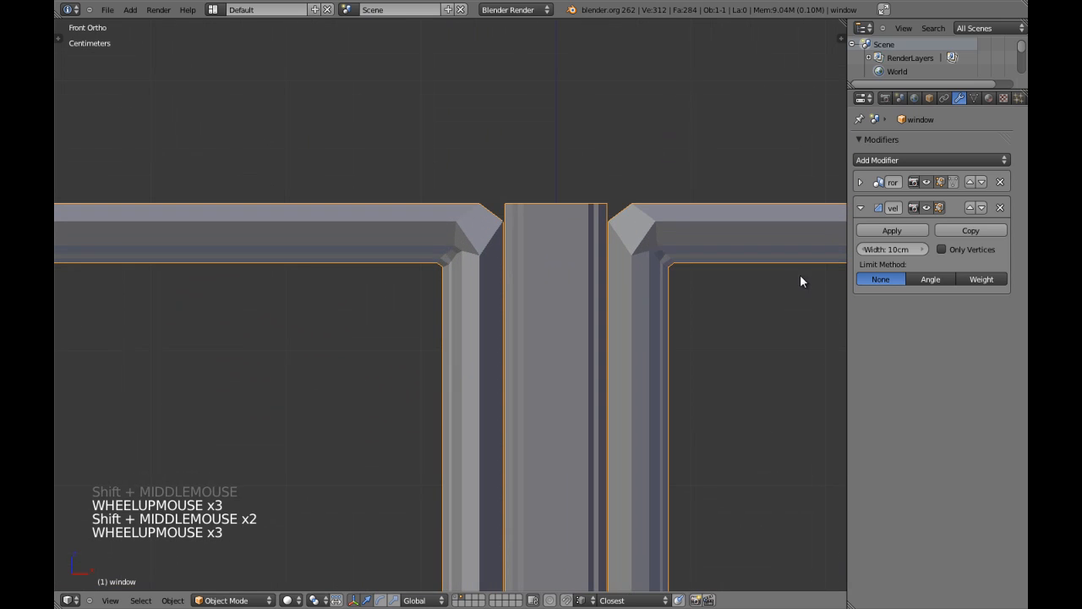
left_click(890, 251)
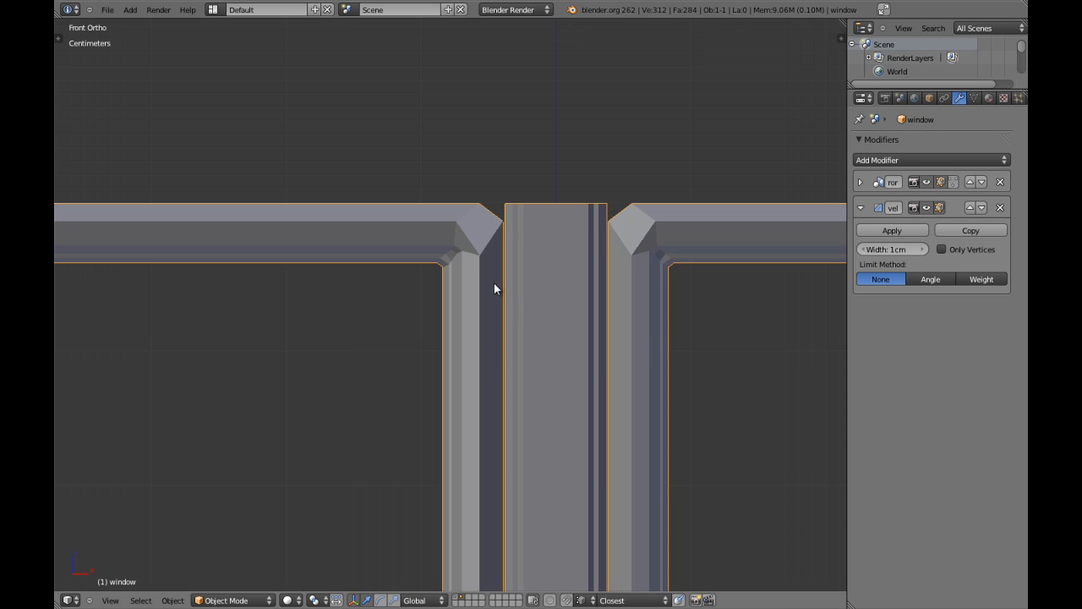
Step: Apply the window object's rotation and scale so the bevel is even in all directions
scroll(499, 284, "down", 10)
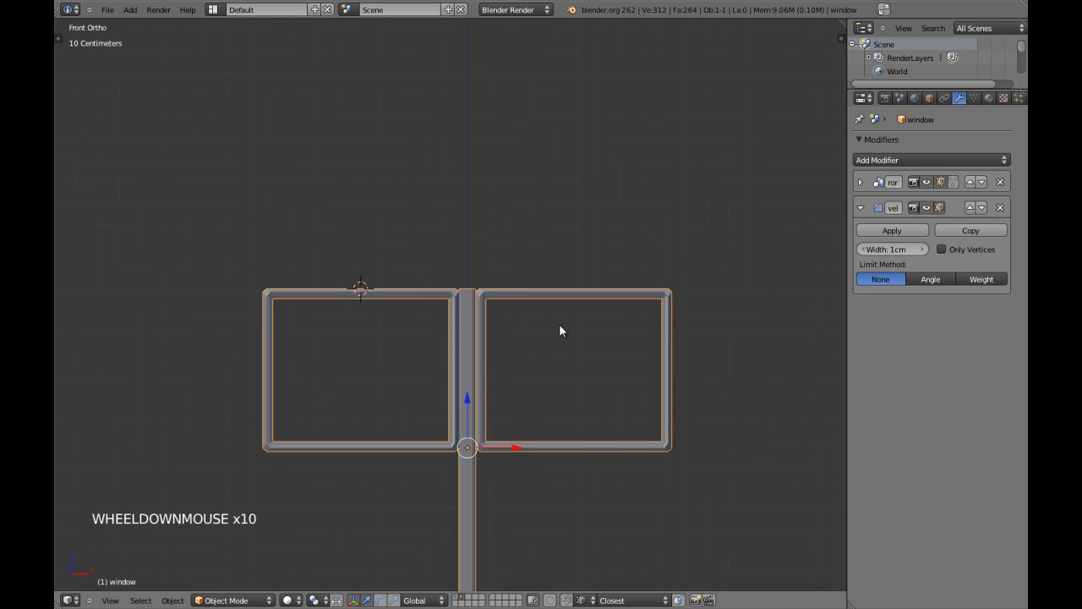
key("ctrl+a")
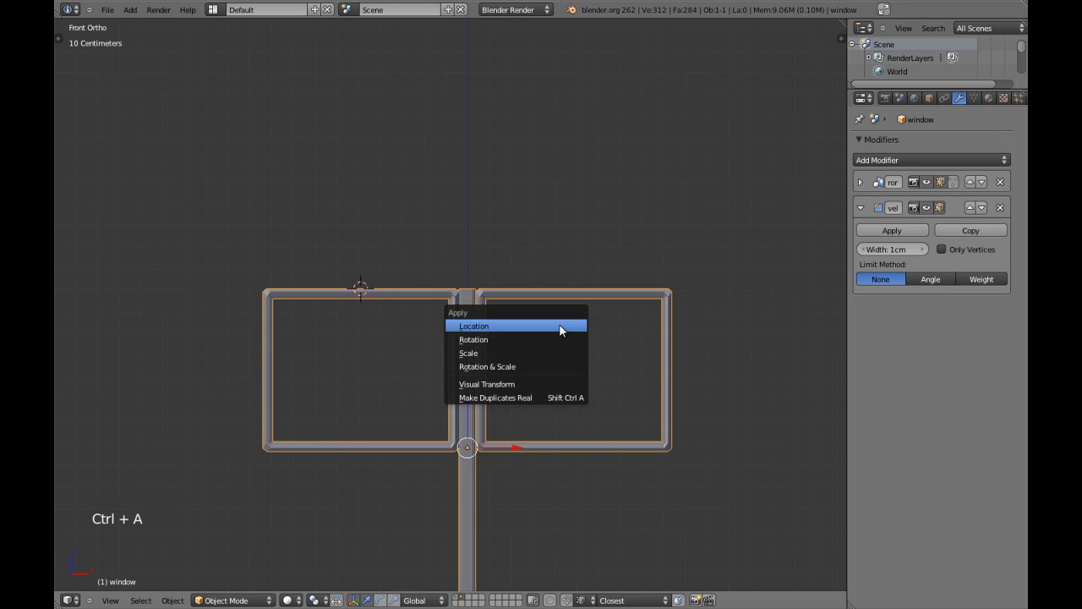
left_click(543, 368)
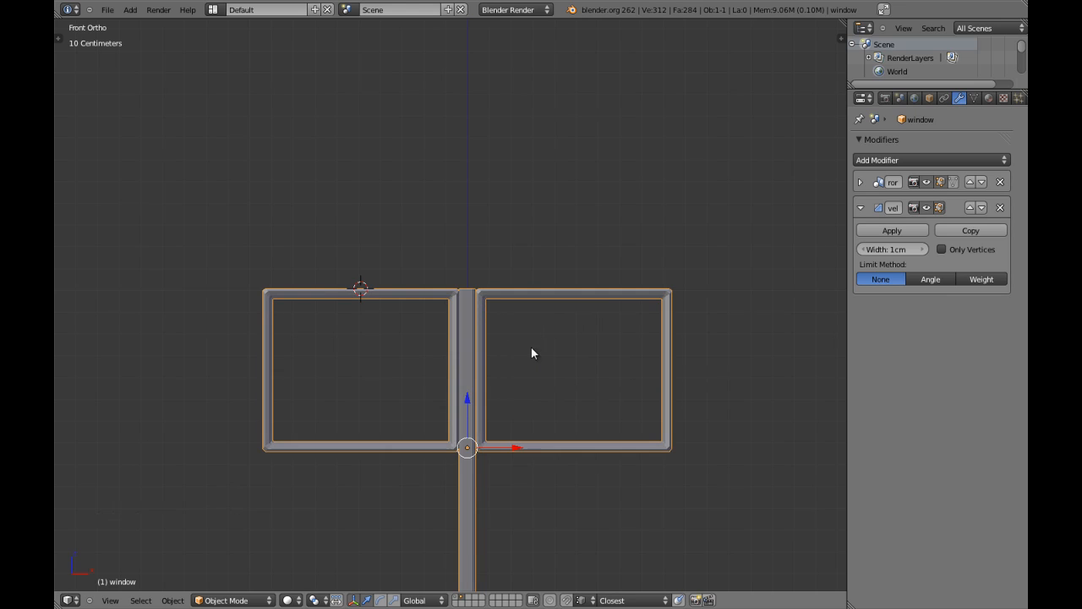
Step: Set the window's Bevel modifier width to 1 mm, judging it at the upper sash corners beside the mullion
scroll(513, 325, "up", 8)
middle_click_drag(513, 325, 457, 292, "shift")
scroll(505, 314, "down", 4)
middle_click_drag(456, 291, 557, 299, "shift")
scroll(489, 331, "up", 2)
scroll(490, 325, "up", 2)
key("KP_1")
scroll(501, 272, "up", 4)
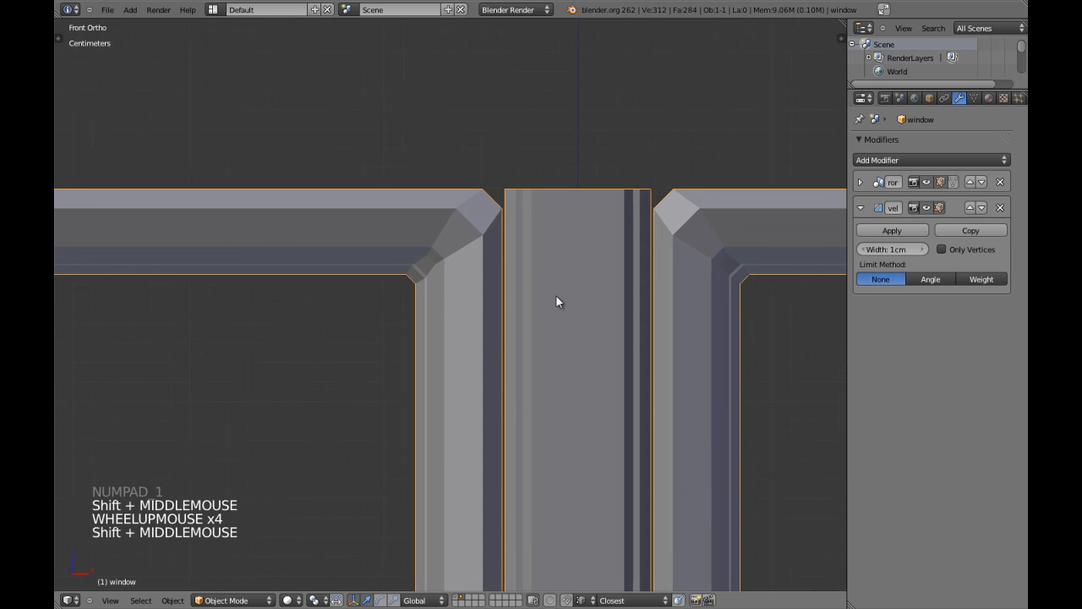
left_click(893, 249)
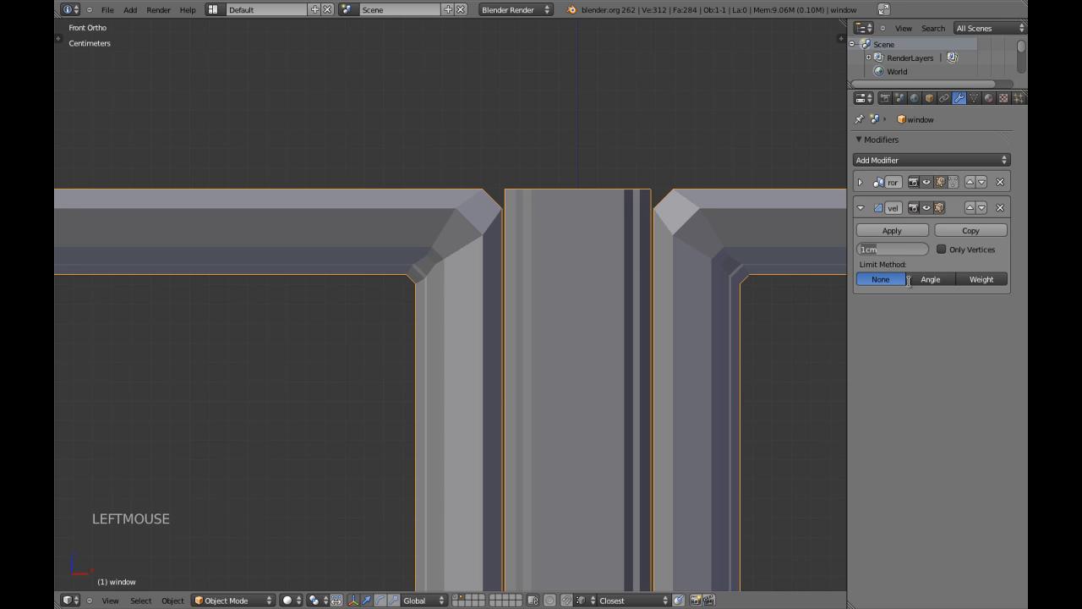
type("1mm")
key("Return")
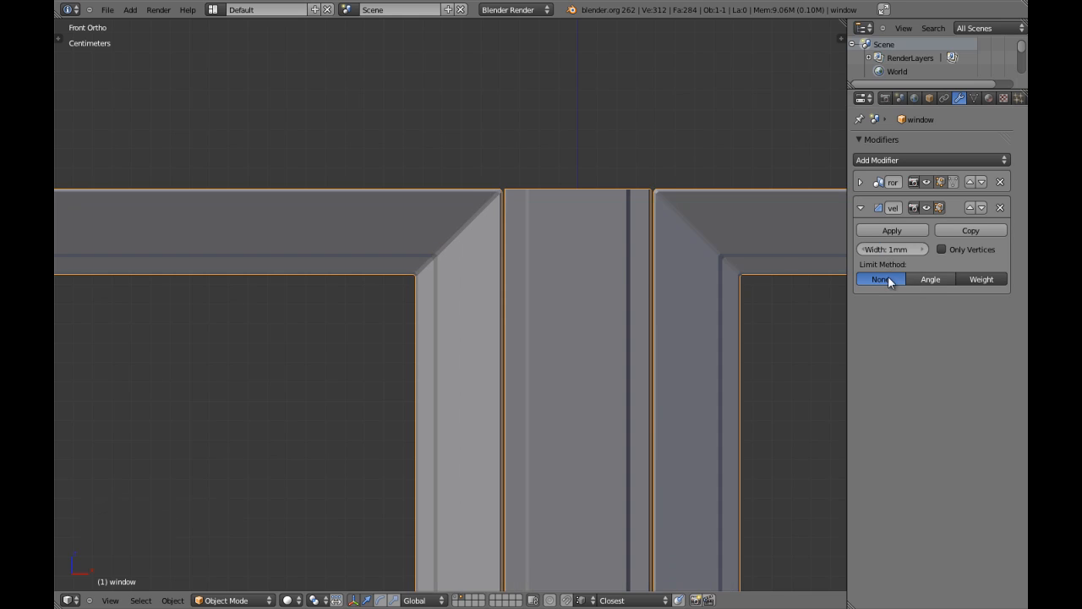
middle_click_drag(463, 244, 471, 273, "shift")
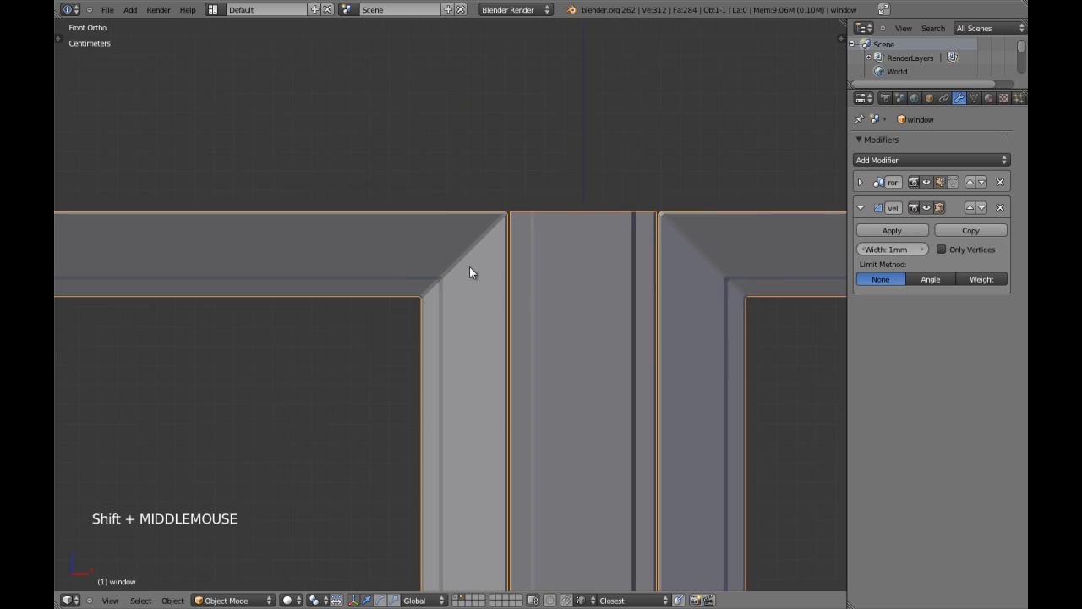
scroll(469, 237, "up", 3)
scroll(457, 244, "down", 5)
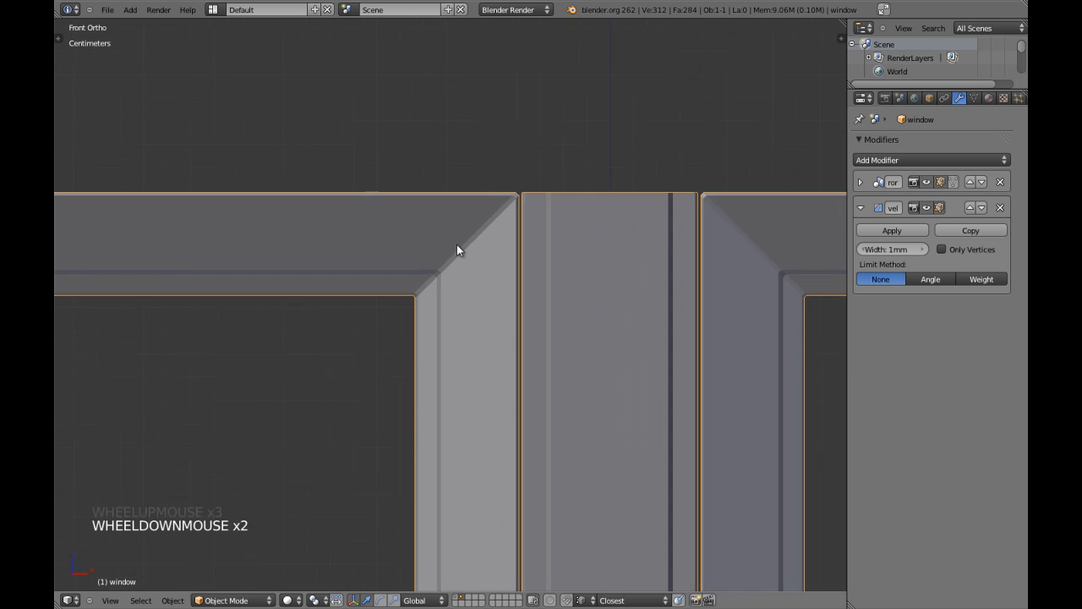
Step: Split the left sash frame's top rail from the adjoining frame pieces so it becomes separate geometry
middle_click_drag(431, 270, 317, 279, "shift")
middle_click_drag(317, 279, 394, 278, "shift")
scroll(394, 279, "down", 4)
scroll(437, 268, "down", 3)
middle_click_drag(533, 392, 478, 324, "shift")
scroll(479, 324, "up", 2)
key("Tab")
scroll(485, 316, "down", 3)
key("a")
middle_click_drag(472, 258, 467, 355, "shift")
scroll(415, 282, "up", 3)
key("a")
key("a")
right_click(432, 239, "alt+shift")
middle_click_drag(439, 257, 447, 287, "shift")
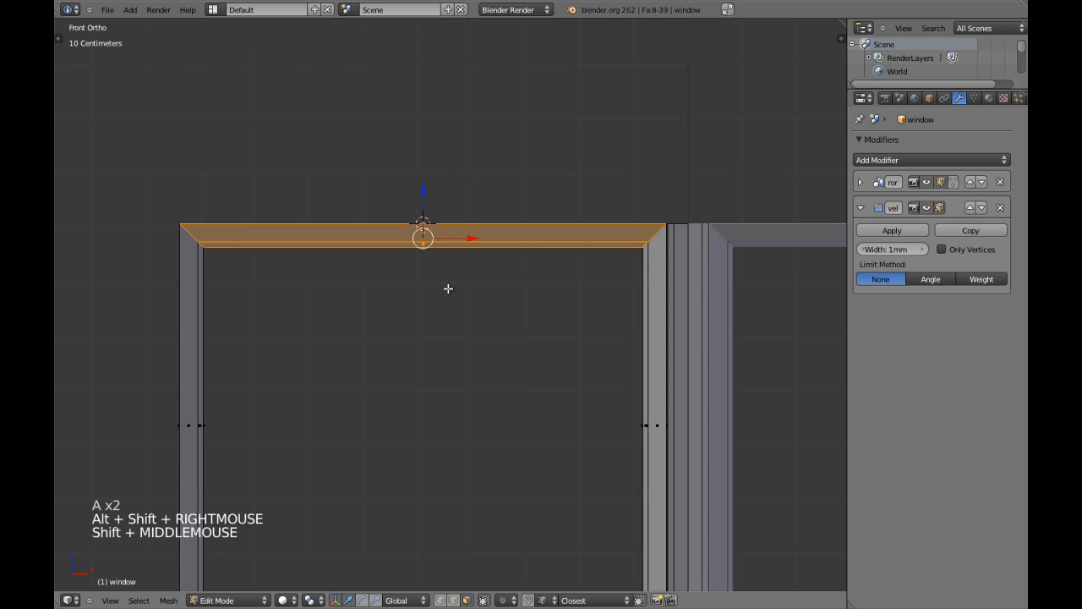
scroll(464, 290, "up", 2)
mouse_move(551, 299)
middle_mouse_down("shift")
mouse_move(506, 309)
mouse_move(563, 307)
mouse_move(545, 281)
middle_mouse_up("shift")
key("g")
right_click(519, 256)
scroll(563, 296, "down", 2)
key("a")
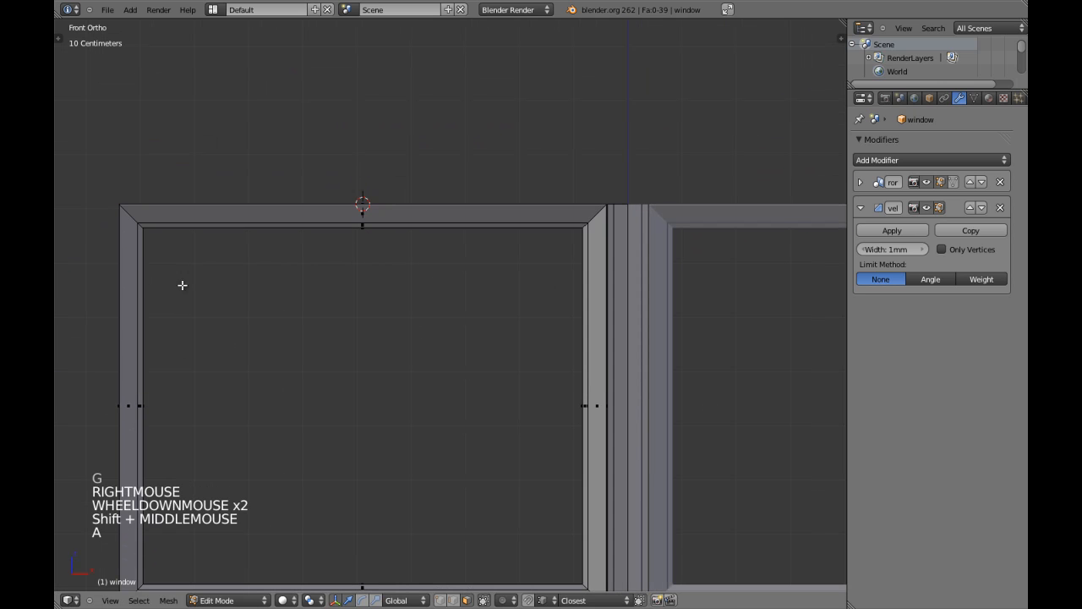
Step: Split the left sash's left stile, bottom rail and right stile into separate pieces and leave Edit Mode
right_click(140, 290, "alt+shift")
middle_click_drag(230, 292, 392, 396, "shift")
key("a")
right_click(427, 411, "alt+shift")
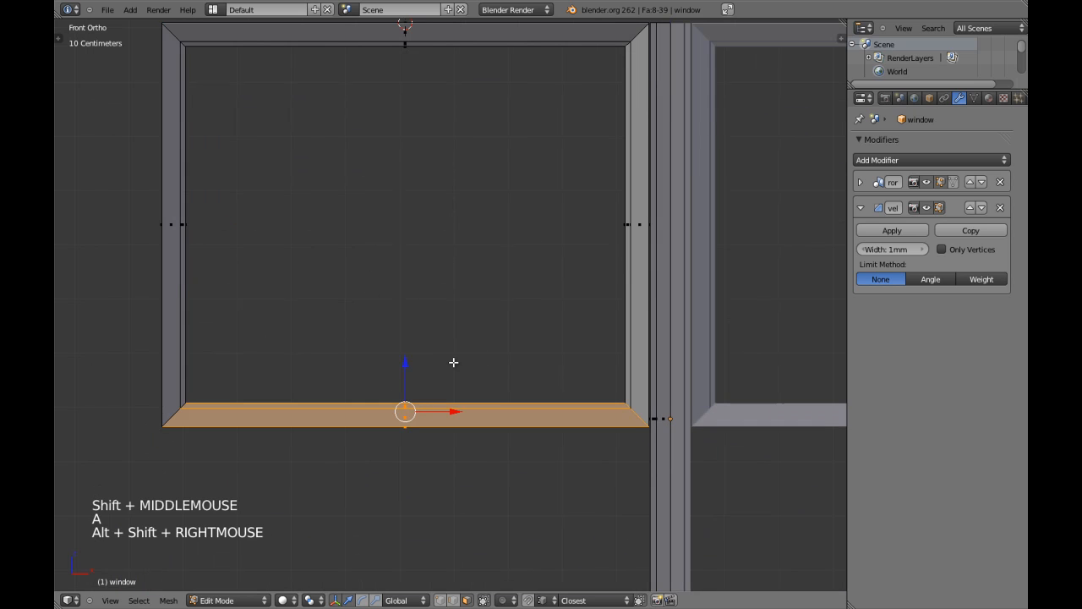
key("a")
right_click(633, 237, "alt+shift")
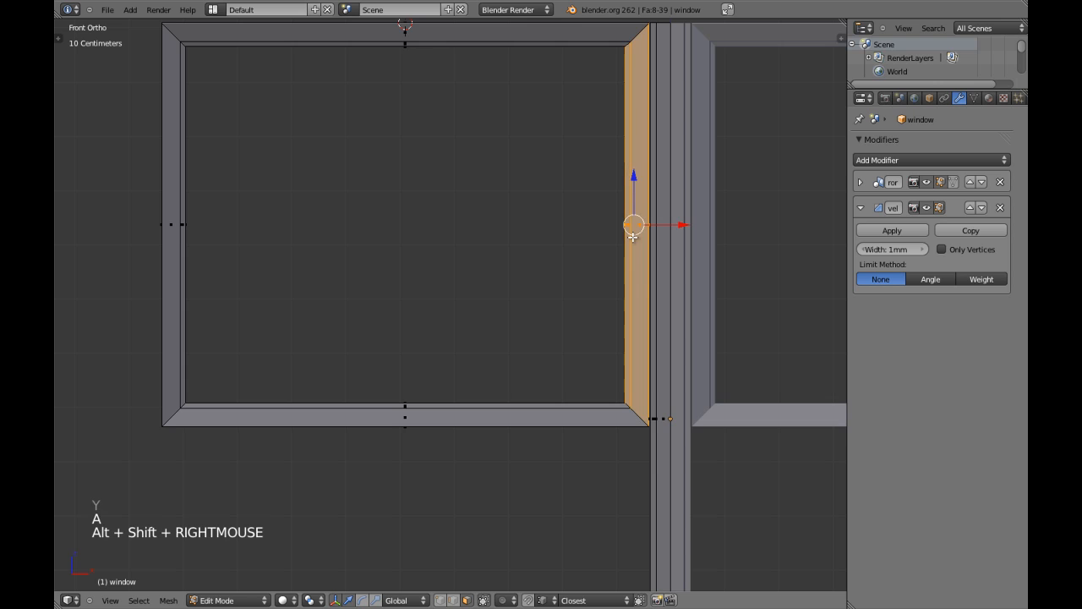
scroll(531, 234, "down", 5)
key("a")
key("Tab")
Step: Examine the bevelled mitre joints of the sash frame near the mullion in the front view
middle_click_drag(531, 233, 496, 286, "shift")
scroll(505, 270, "up", 3)
key("a")
scroll(491, 308, "up", 4)
key("KP_1")
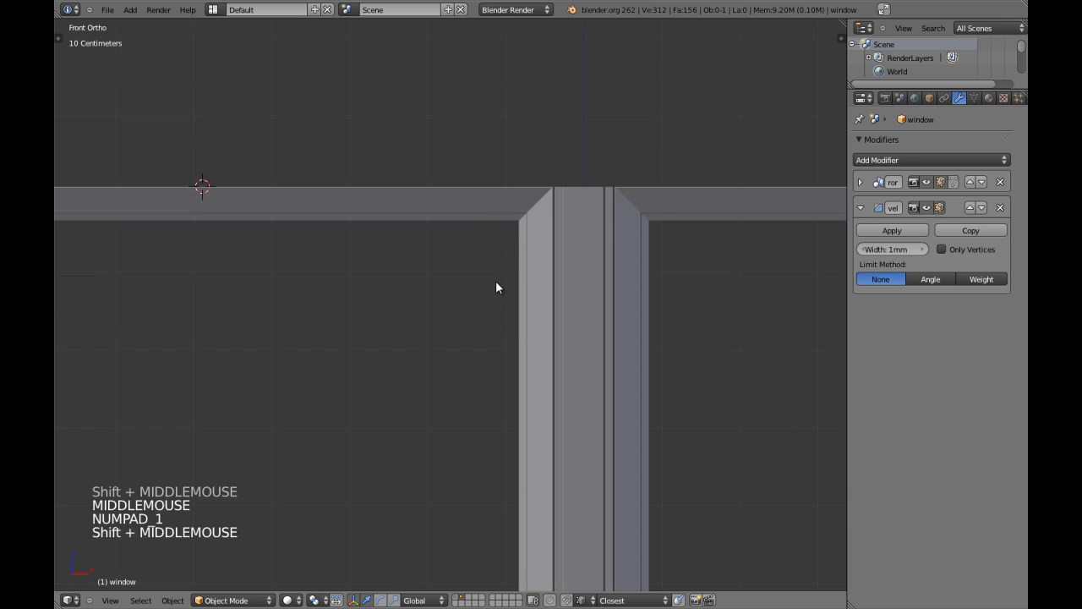
scroll(525, 254, "up", 5)
middle_click_drag(525, 253, 549, 251, "shift")
middle_click_drag(578, 148, 589, 183, "shift")
scroll(589, 183, "down", 5)
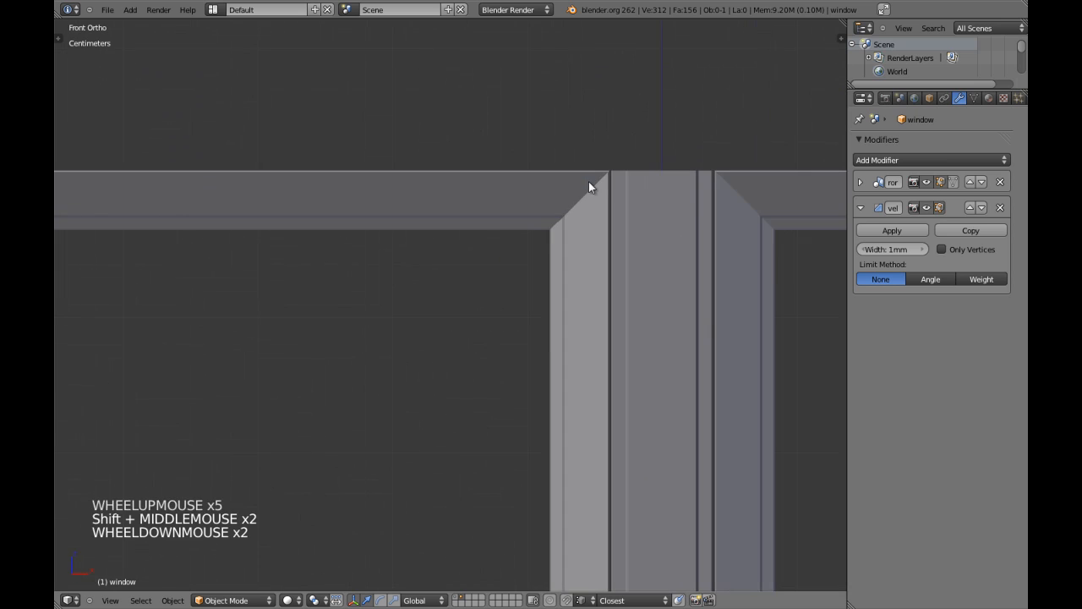
middle_click_drag(422, 341, 462, 314, "shift")
middle_click_drag(463, 315, 449, 279, "shift")
scroll(452, 271, "up", 2)
Step: Select the left sash's top rail in Edit Mode and scale it by a tiny amount in the top view
key("Tab")
key("a")
key("a")
key("a")
key("a")
key("a")
right_click(595, 143, "alt+shift")
middle_click_drag(584, 145, 515, 186, "shift")
scroll(532, 155, "down", 4)
key("KP_Decimal")
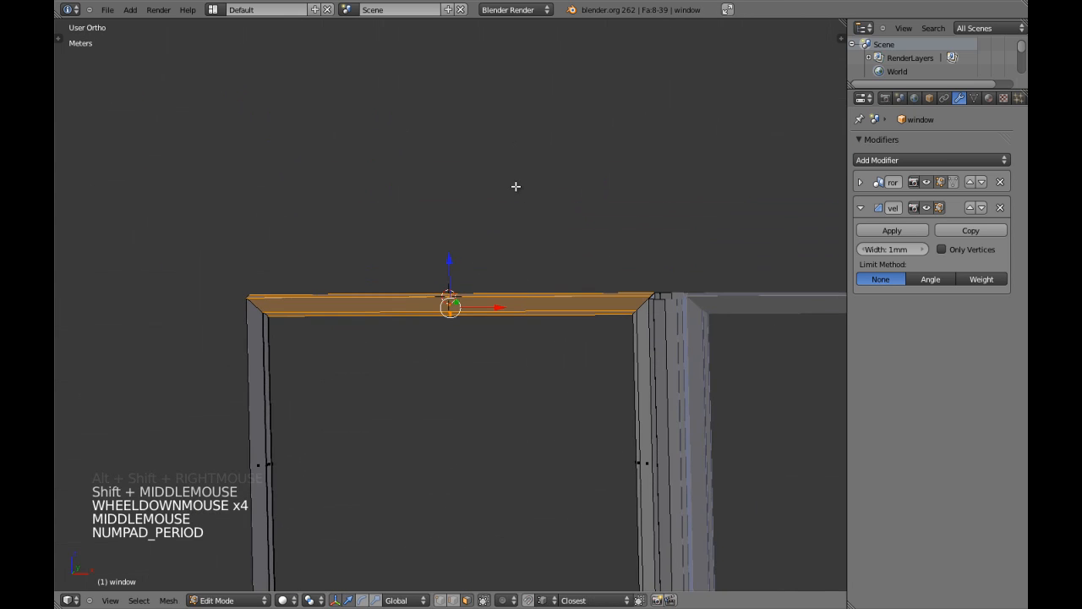
scroll(469, 294, "up", 3)
middle_click_drag(469, 293, 432, 338)
key("z")
key("KP_7")
scroll(459, 309, "up", 2)
scroll(408, 325, "up", 2)
key("s")
key("s")
key("s")
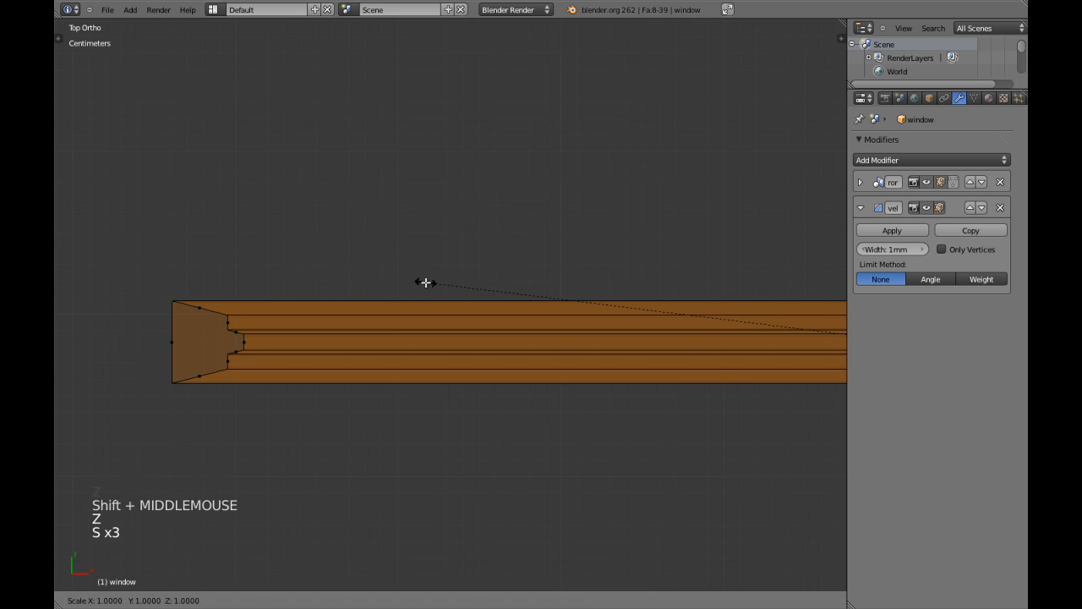
left_click(363, 246, "shift")
scroll(369, 246, "down", 2)
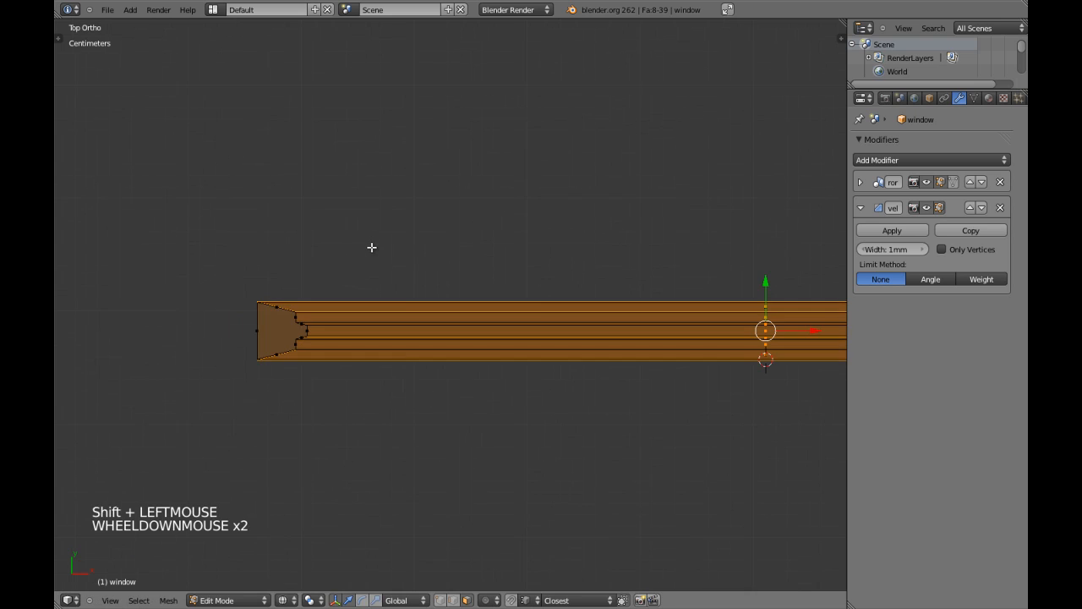
Step: Select the left sash's bottom rail and scale it to about 1.01 along the global Y axis
key("KP_1")
scroll(369, 246, "down", 6)
key("z")
mouse_move(398, 279)
middle_mouse_down("shift")
mouse_move(446, 372)
mouse_move(417, 253)
middle_mouse_up("shift")
key("a")
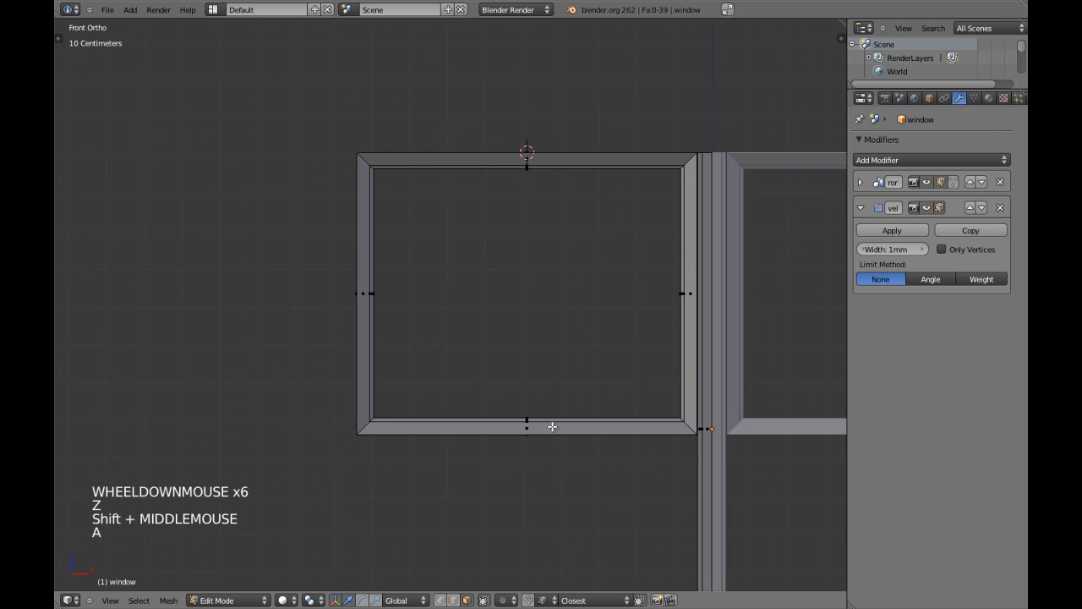
right_click(551, 425, "alt+shift")
key("KP_5")
key("KP_Decimal")
middle_click_drag(454, 362, 519, 327)
scroll(519, 326, "up", 5)
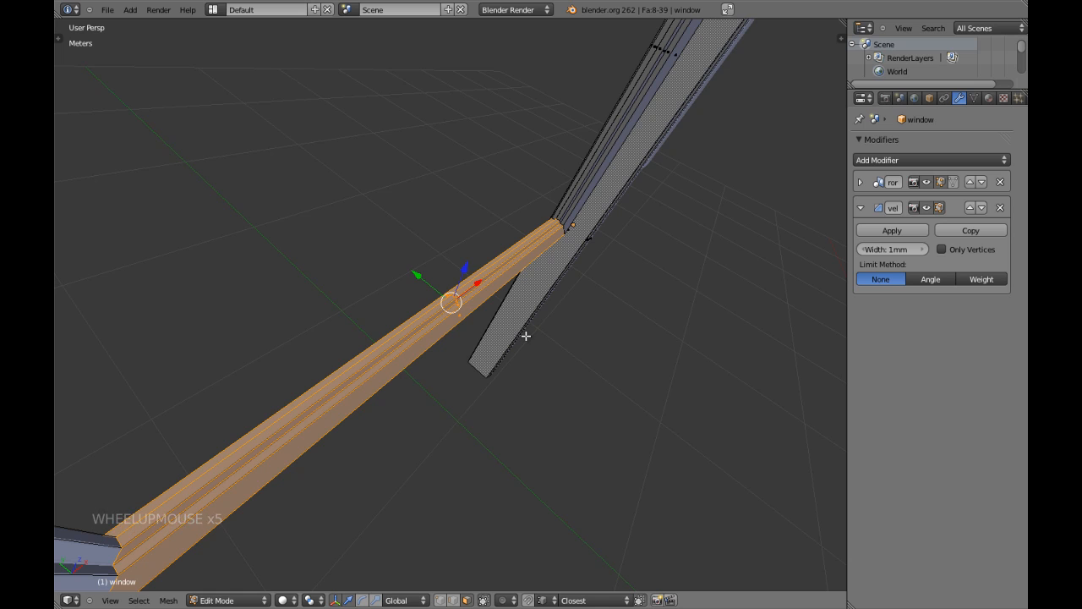
key("s")
key("y")
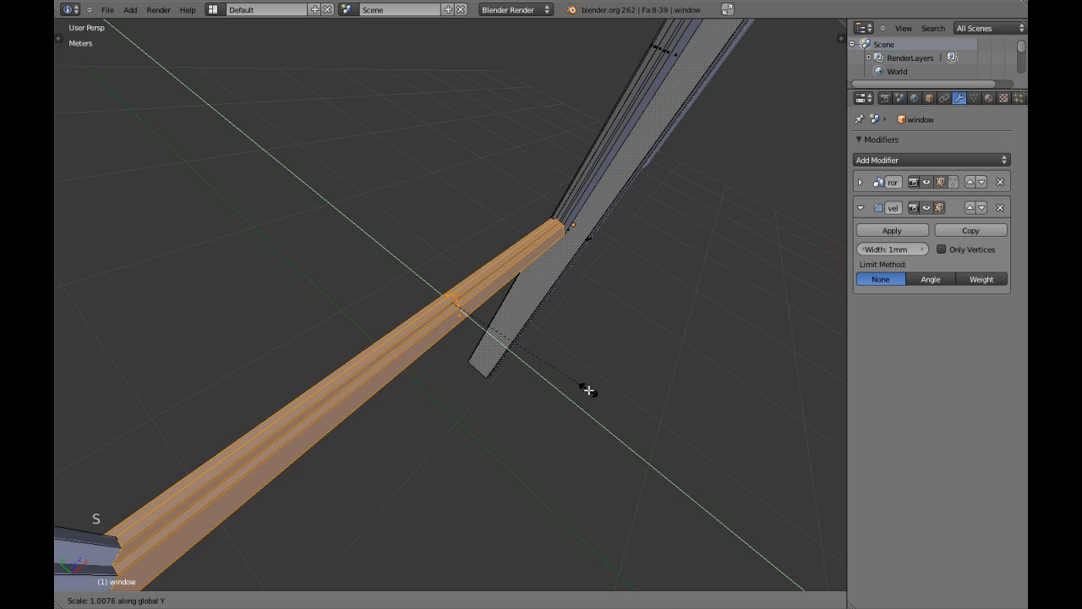
left_click(599, 392, "shift")
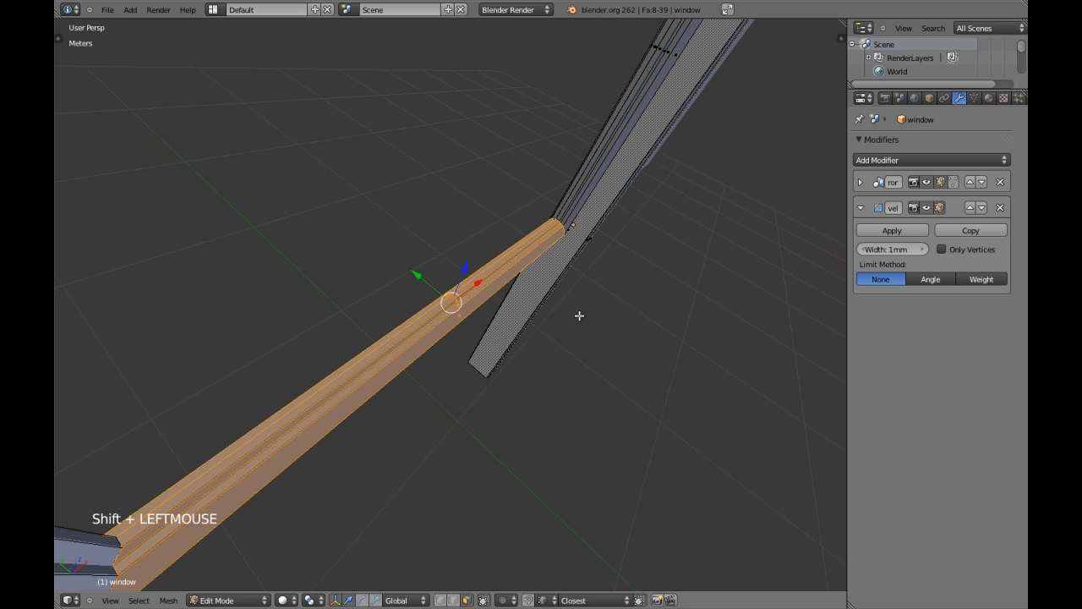
Step: Select the sash's stile next to the mullion and scale it to about 0.995 along the global Y axis
key("a")
right_click(589, 191, "alt+shift")
key("s")
key("y")
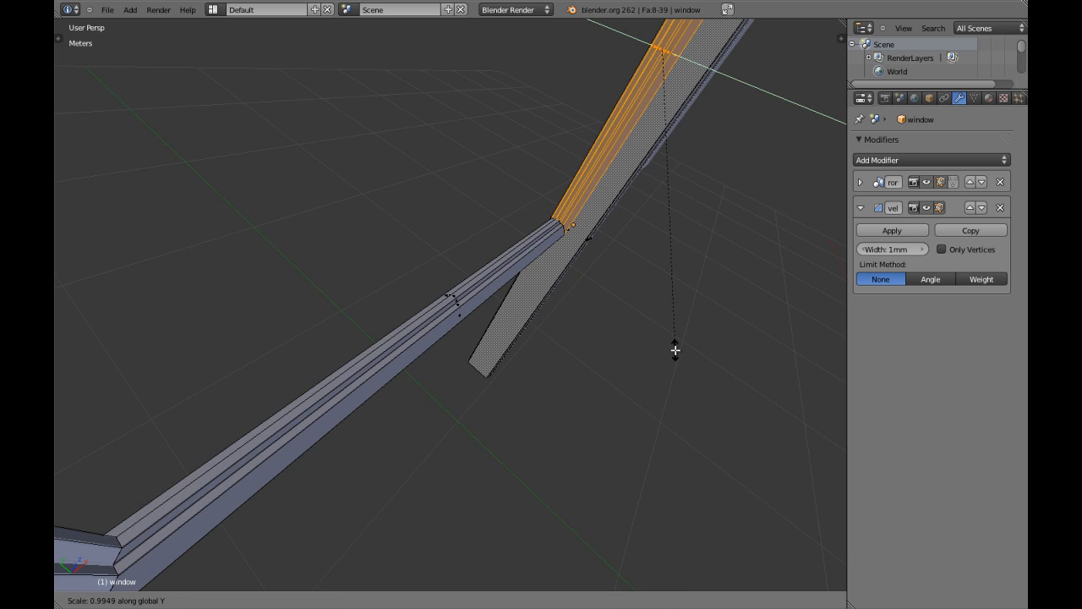
left_click(675, 349, "shift")
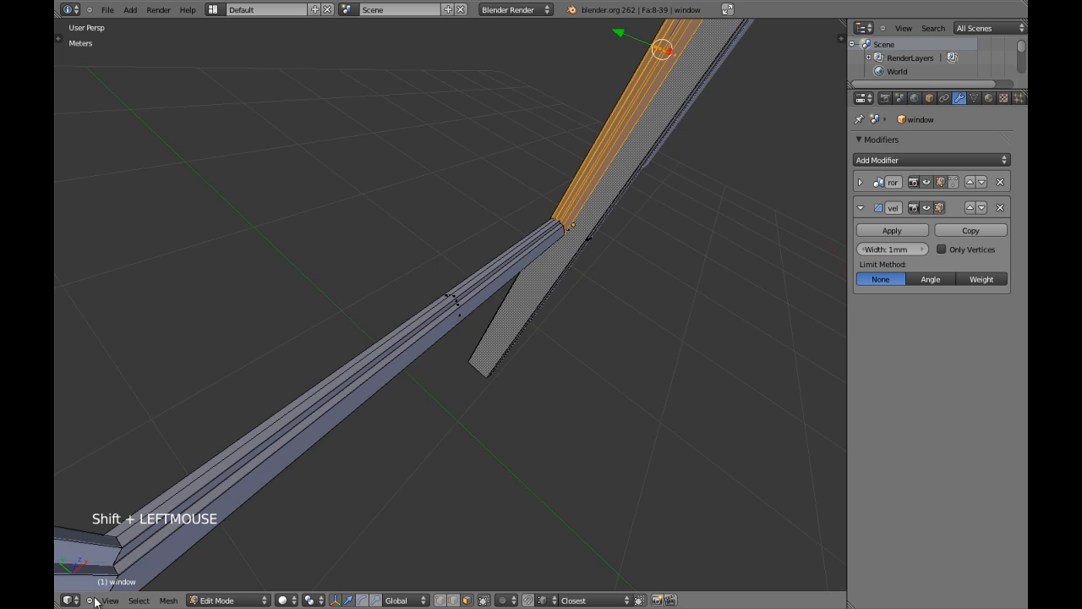
Step: Scale the sash's outer stile to about 0.992 along the global Y axis and return to Object Mode
middle_click_drag(110, 558, 253, 474, "shift")
scroll(326, 440, "down", 2)
middle_click_drag(351, 457, 415, 394, "shift")
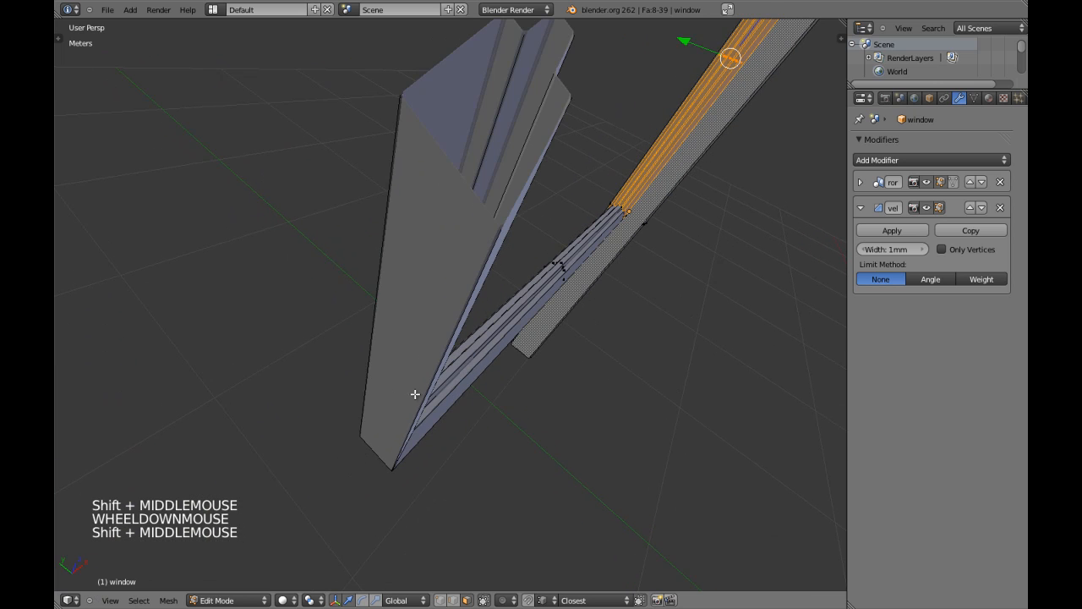
right_click(429, 387, "alt+shift")
key("a")
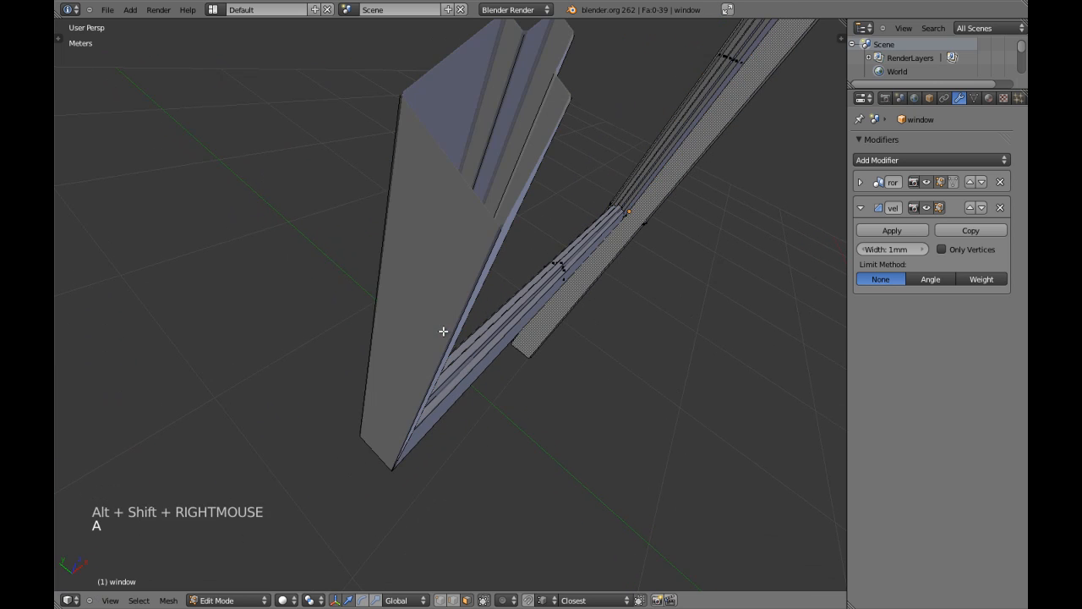
right_click(462, 437, "alt+shift")
key("s")
key("y")
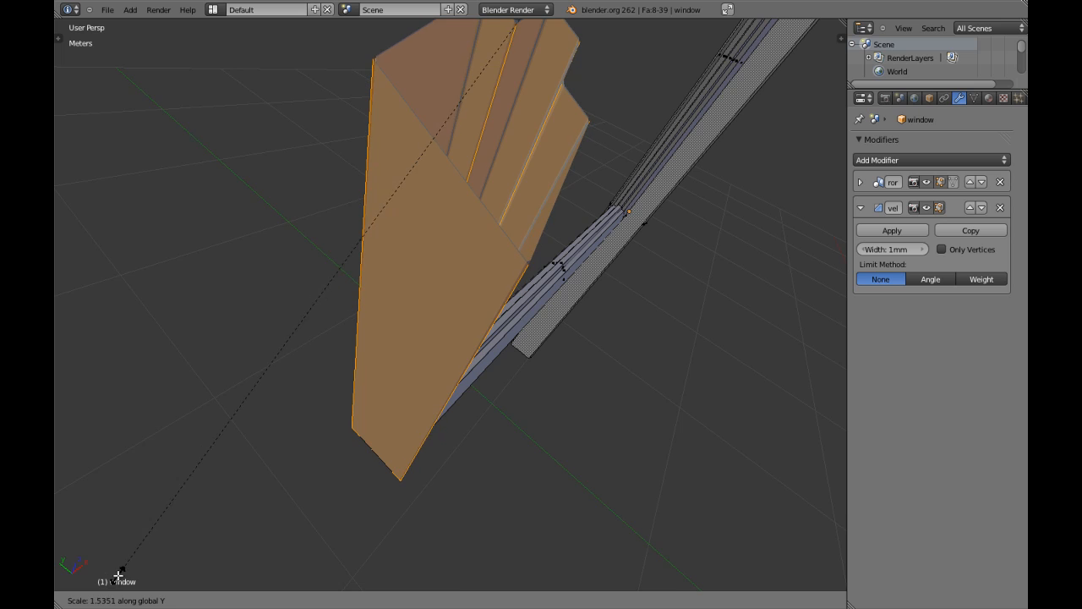
right_click(118, 582)
key("s")
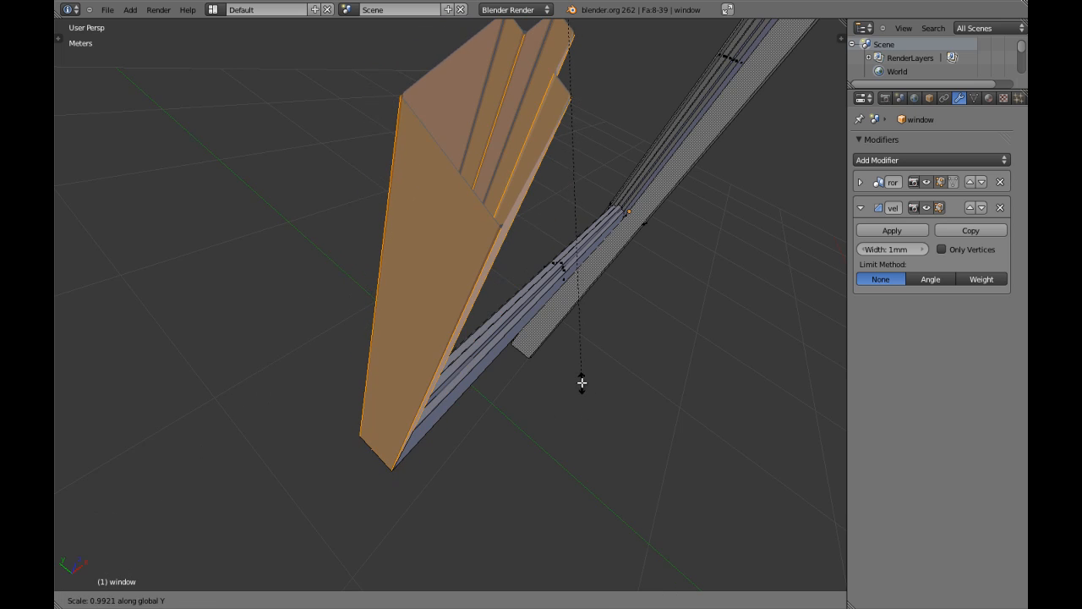
left_click(582, 382, "shift")
scroll(584, 387, "down", 7)
key("Tab")
Step: Examine the corner joints of the left sash frame in perspective and front views
middle_click_drag(591, 394, 431, 373)
key("a")
key("a")
key("a")
key("a")
key("KP_1")
scroll(507, 301, "up", 2)
key("KP_5")
scroll(471, 397, "up", 2)
middle_click_drag(483, 294, 482, 278)
scroll(380, 207, "up", 4)
scroll(380, 207, "down", 4)
middle_click_drag(381, 206, 432, 232)
key("KP_1")
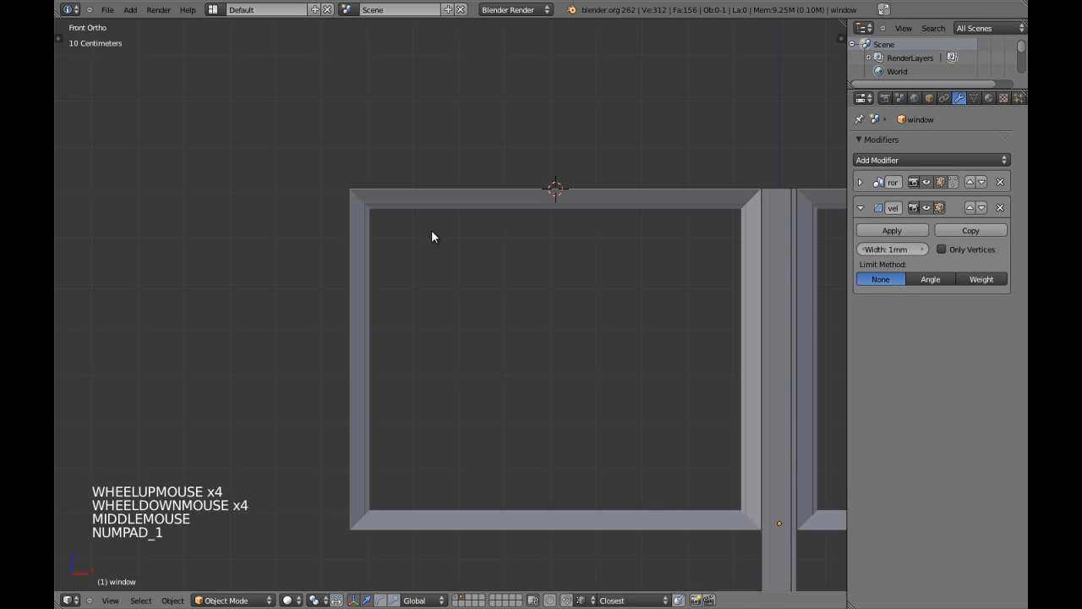
Step: Select the window object, snap the 3D cursor to its origin and clear the selection
middle_click_drag(560, 188, 452, 292, "shift")
right_click(452, 292)
scroll(471, 308, "down", 3)
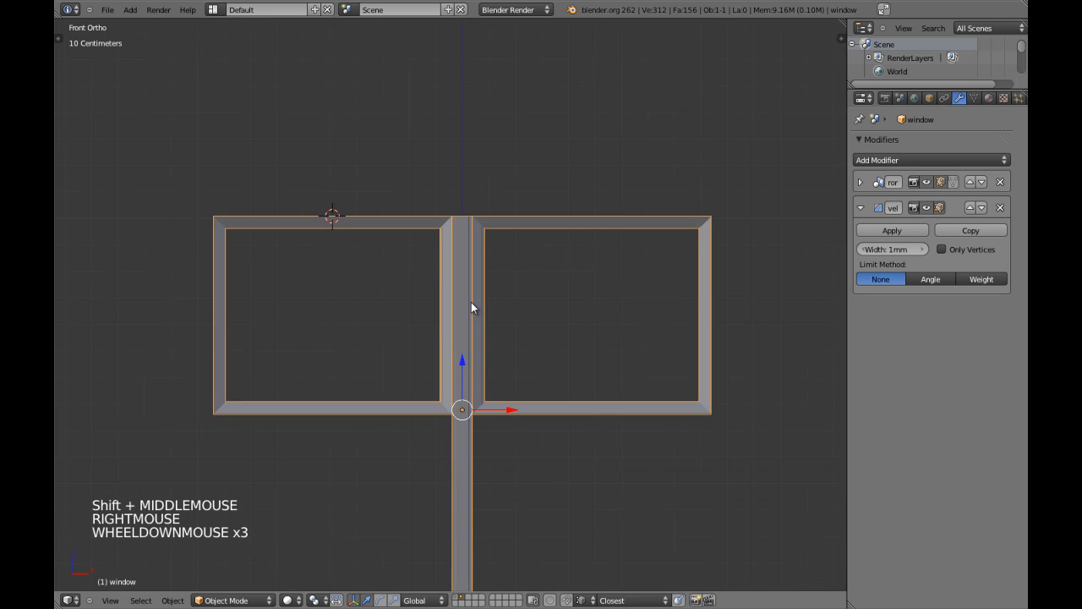
key("shift+s")
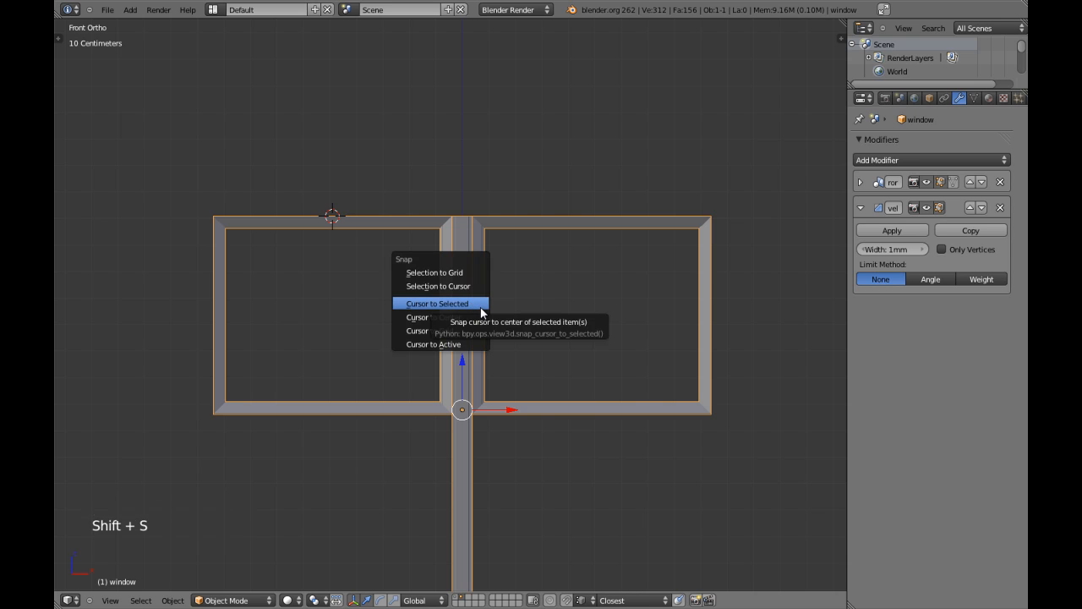
left_click(481, 310)
key("a")
Step: Examine the bevelled mullion and sash frames from an angle and in close-up front views
middle_click_drag(482, 398, 483, 336, "shift")
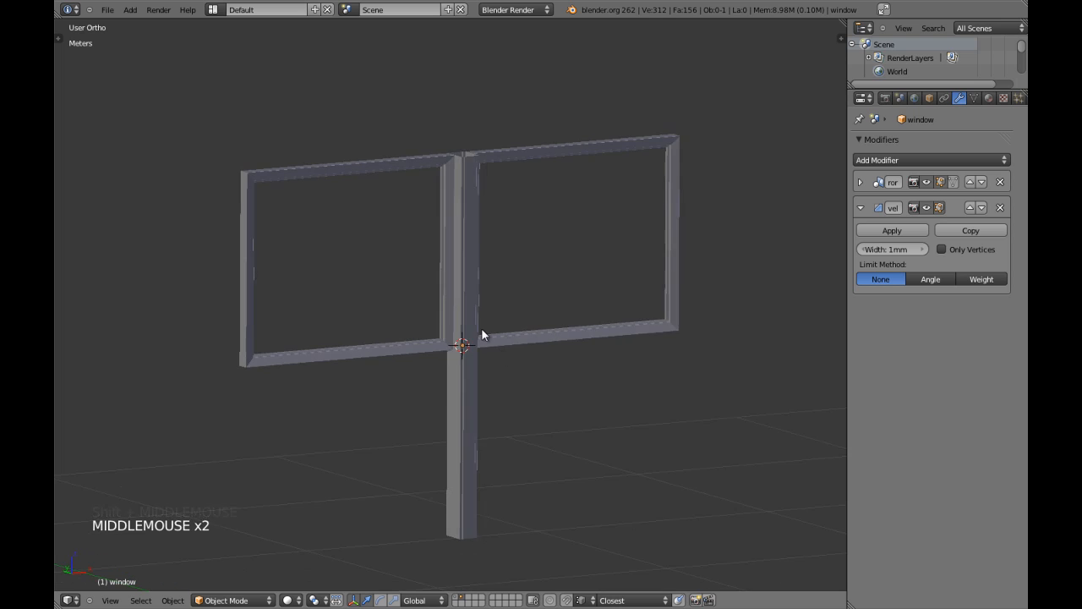
scroll(483, 335, "up", 2)
right_click(483, 336)
key("KP_1")
middle_click_drag(331, 282, 418, 333, "shift")
middle_click_drag(314, 261, 333, 271, "shift")
scroll(377, 296, "up", 5)
scroll(378, 297, "down", 5)
key("a")
middle_click_drag(449, 282, 456, 343, "shift")
right_click(562, 229)
scroll(515, 290, "up", 2)
key("Tab")
key("Tab")
middle_click_drag(515, 294, 512, 333, "shift")
scroll(541, 278, "down", 1)
key("a")
scroll(481, 326, "down", 4)
key("KP_1")
Step: Select both stiles of the left sash in Edit Mode and snap the 3D cursor to their common centre
right_click(408, 354)
key("Tab")
scroll(499, 328, "up", 3)
key("z")
key("z")
right_click(672, 288, "alt+shift")
key("shift+s")
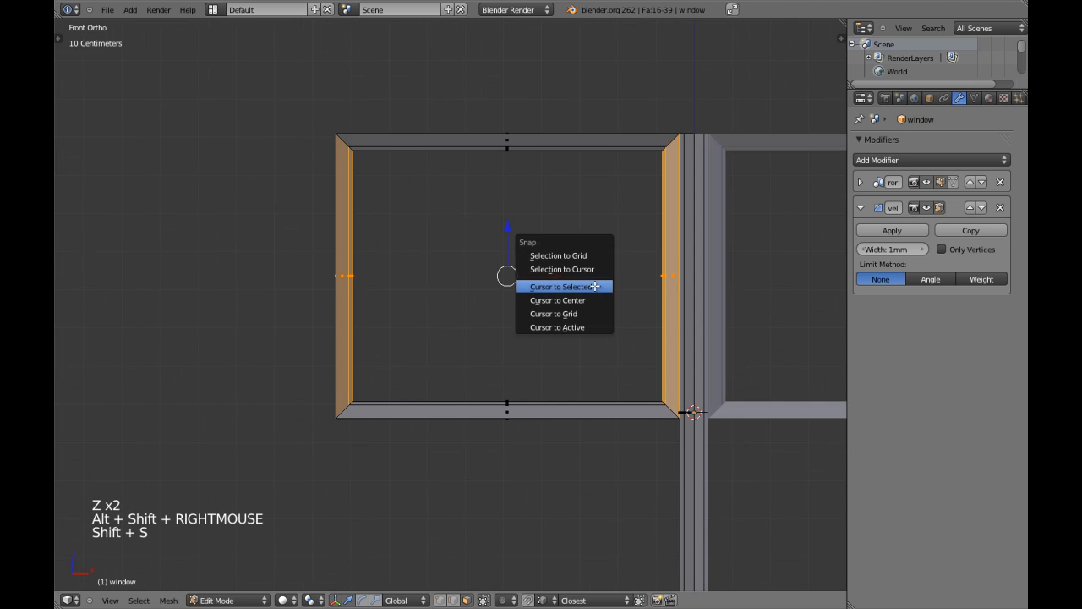
left_click(596, 287)
key("a")
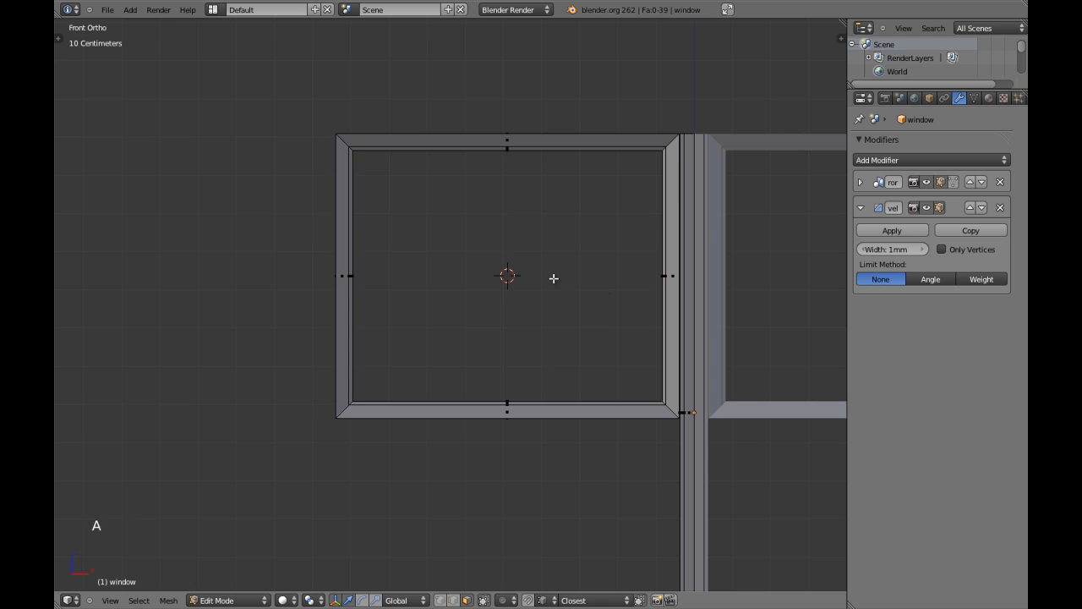
Step: Add a cylinder mesh at the centre of the left sash
key("shift+a")
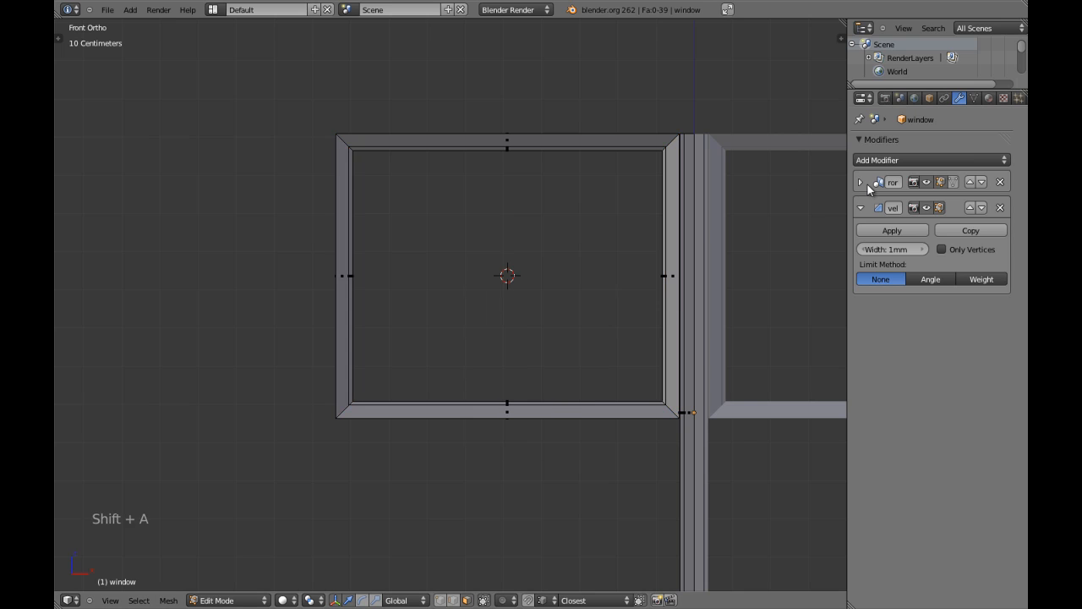
left_click(861, 183)
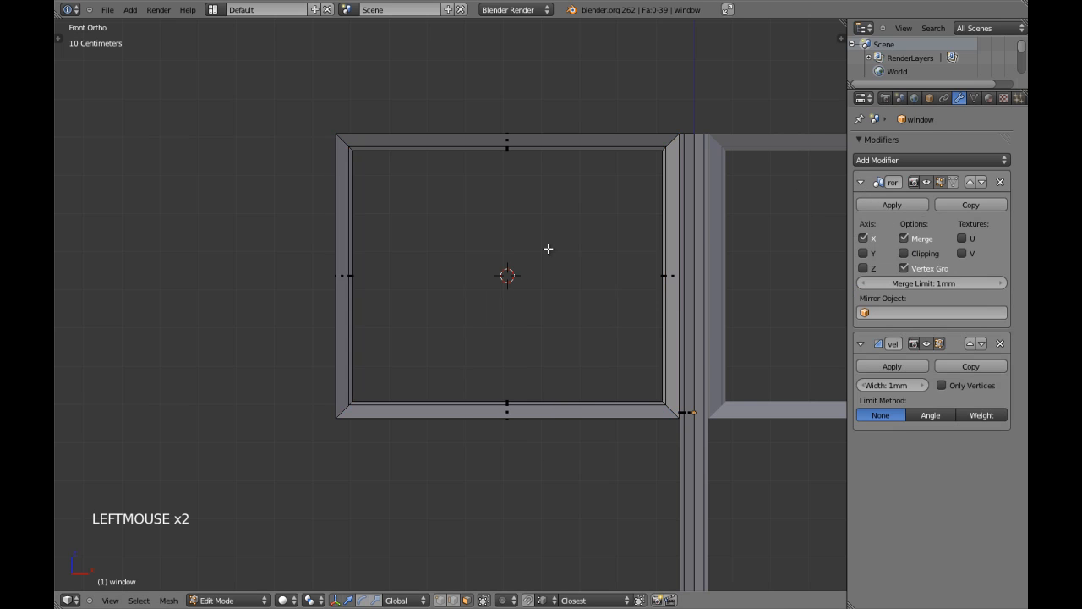
key("shift+a")
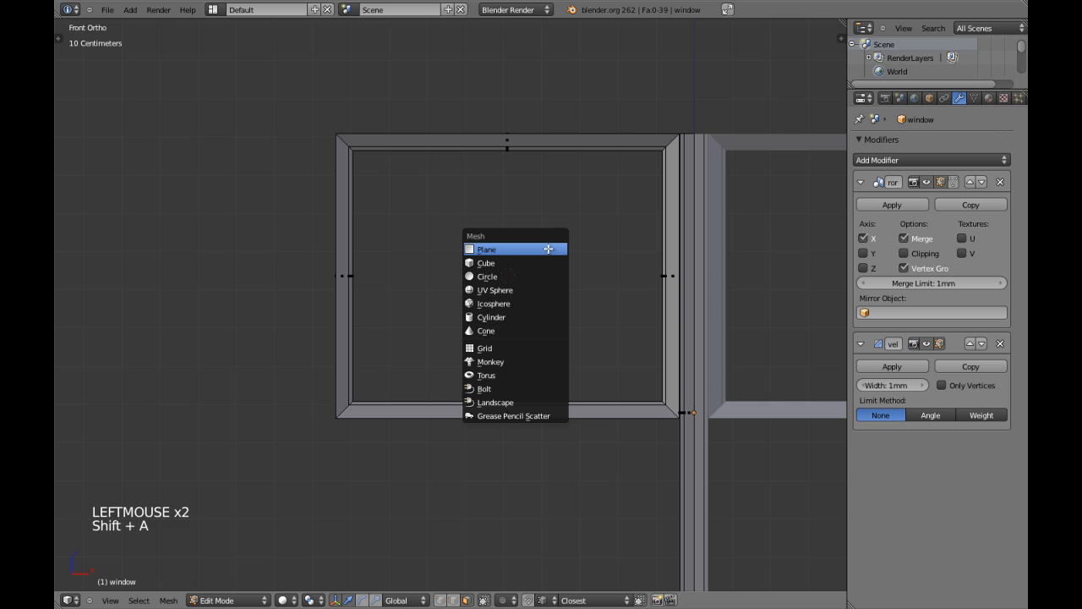
left_click(541, 314)
Step: Set the new cylinder's vertex count to 12
key("F6")
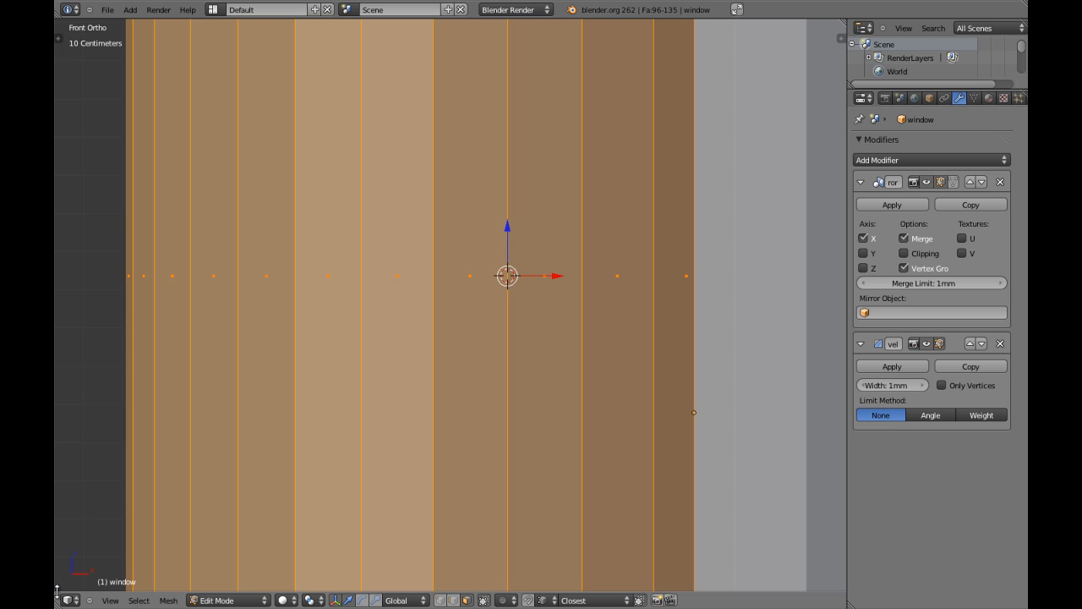
key("F6")
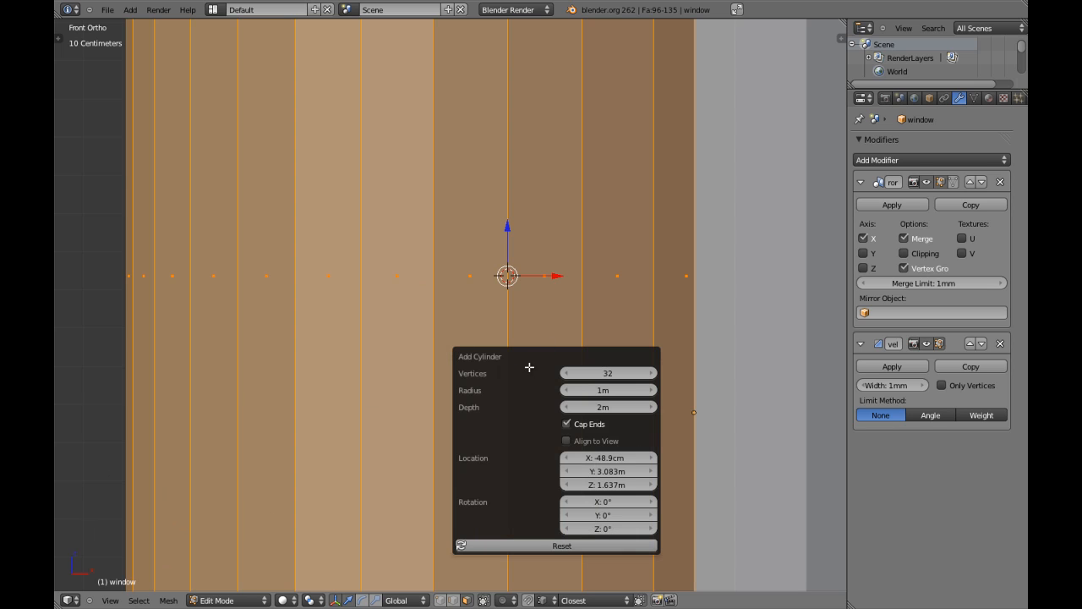
key("t")
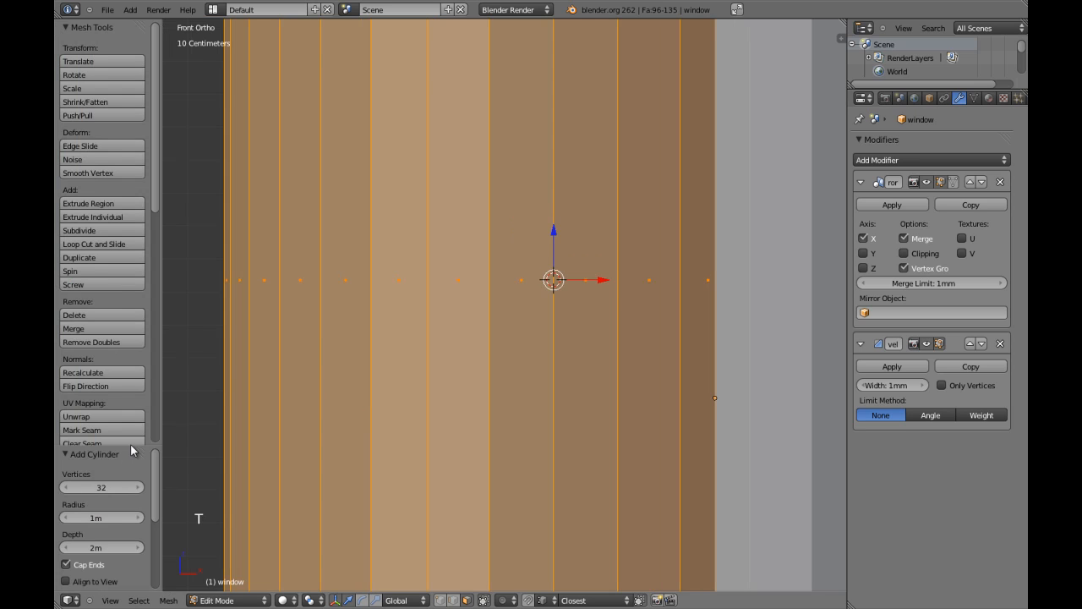
left_click_drag(130, 449, 140, 391)
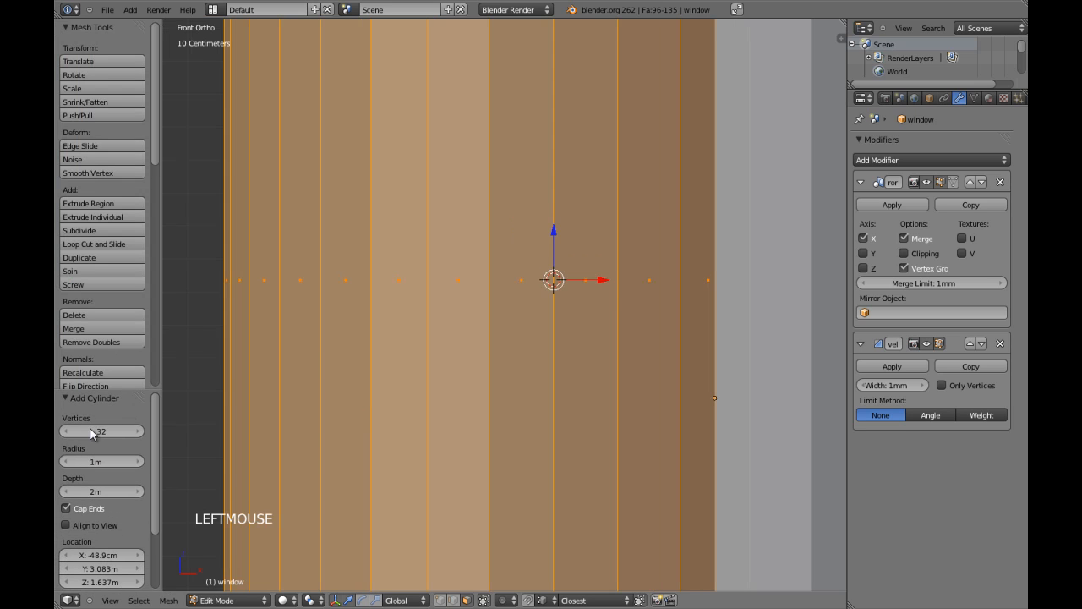
key("t")
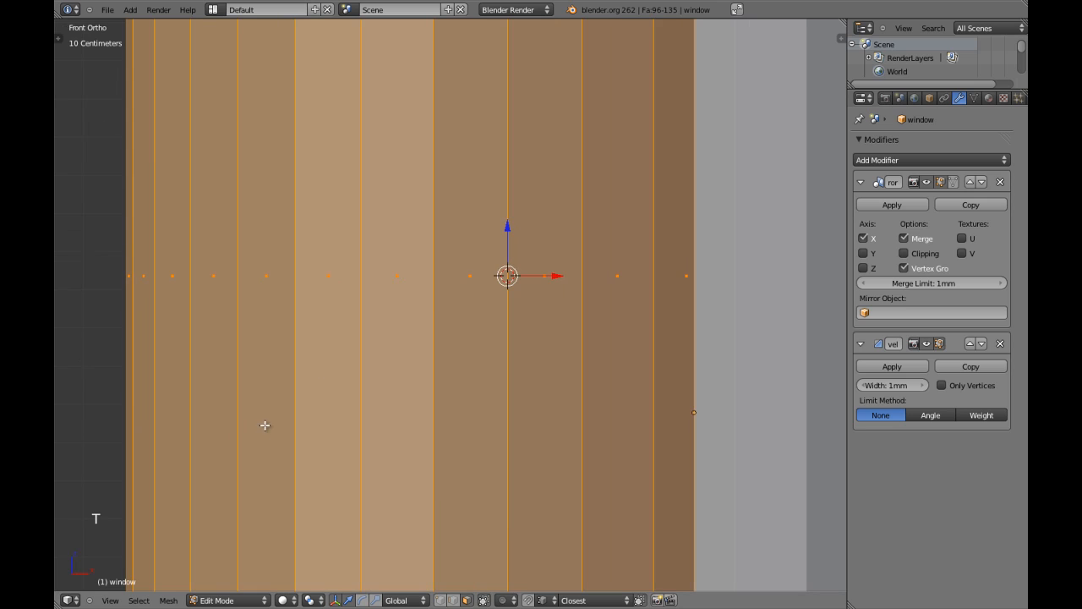
key("F6")
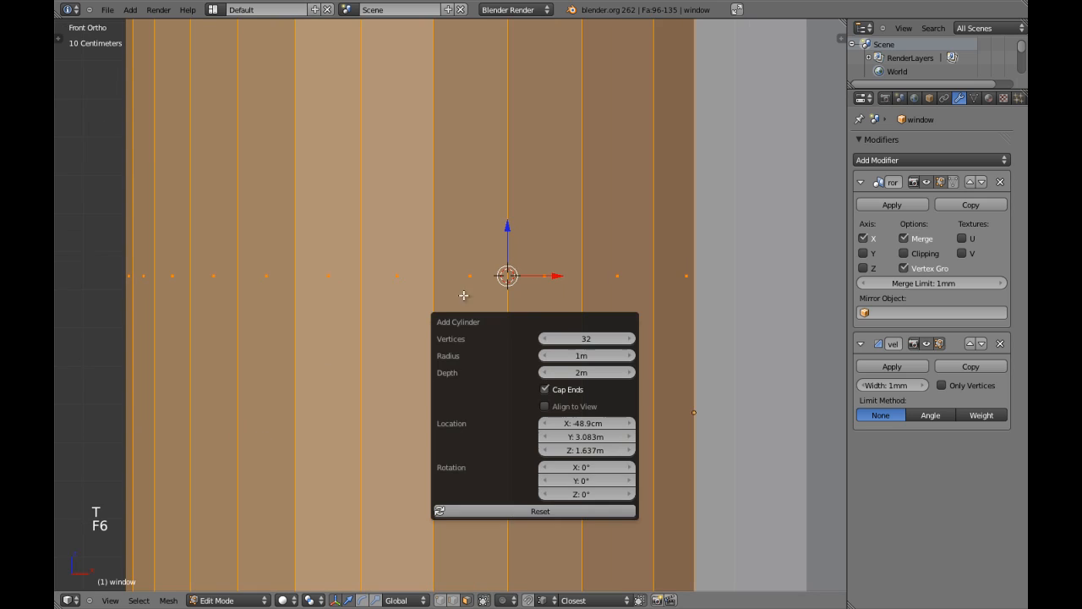
left_click(585, 339)
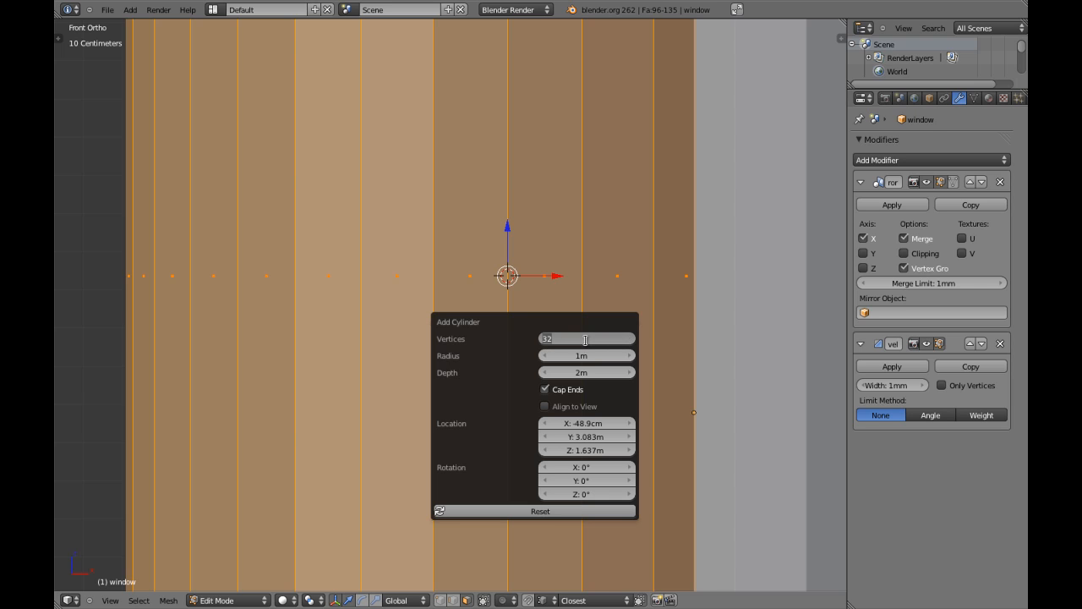
type("12")
key("Return")
Step: Scale the cylinder down uniformly into a narrow vertical bar at the centre of the left sash
scroll(584, 235, "down", 7)
scroll(557, 245, "up", 4)
key("z")
key("s")
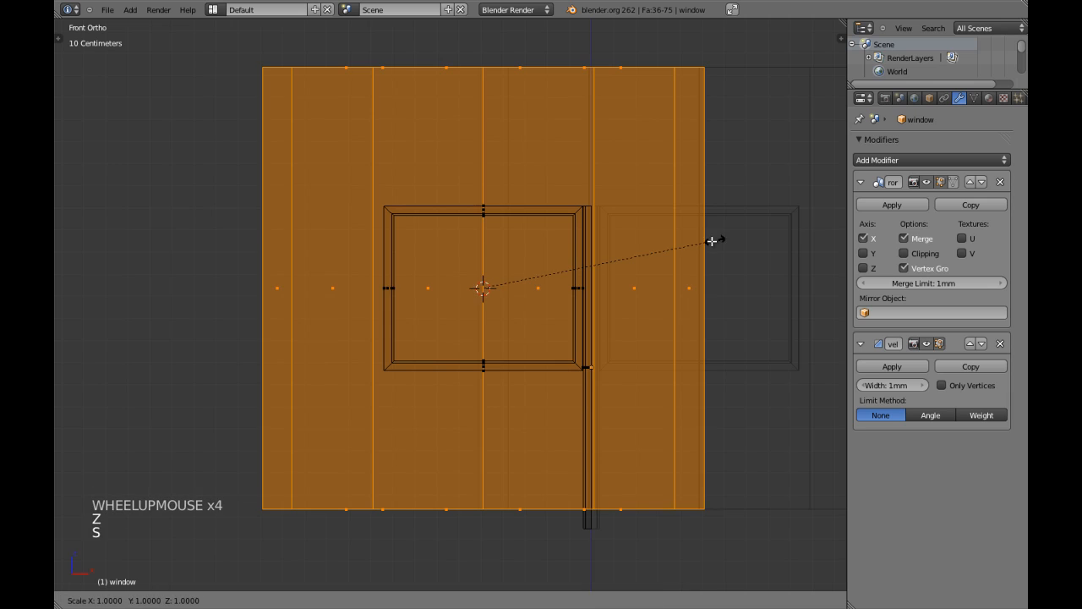
left_click(531, 273)
key("z")
scroll(698, 212, "up", 3)
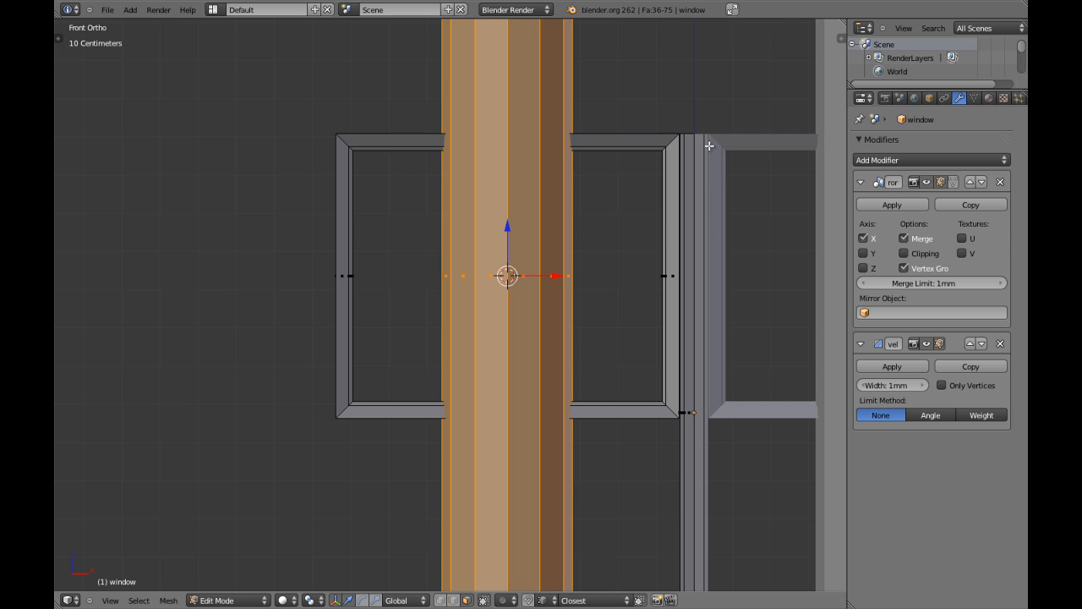
key("s")
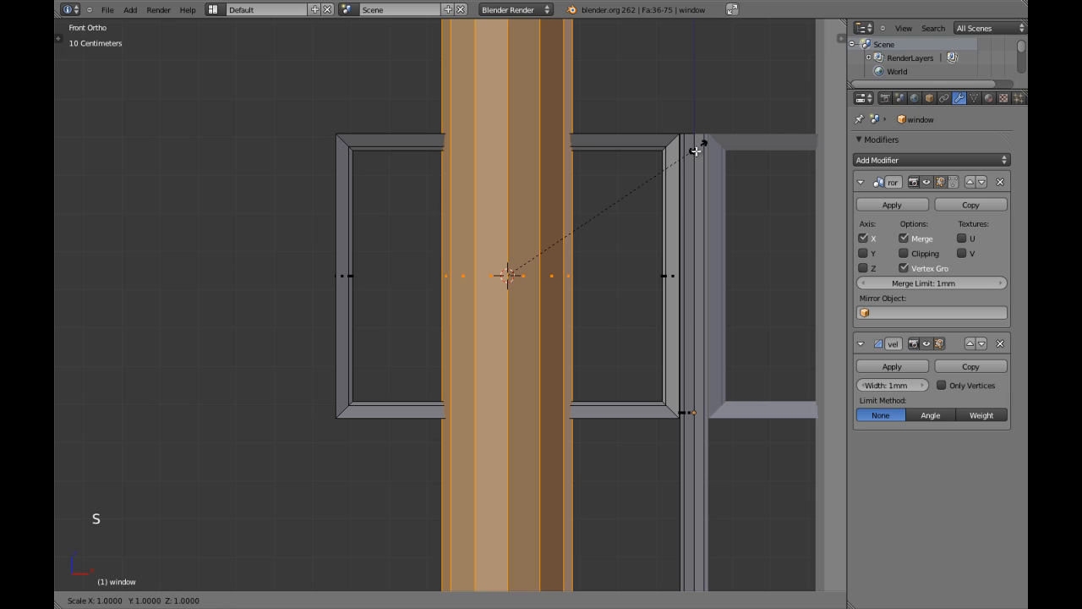
left_click(562, 230)
key("s")
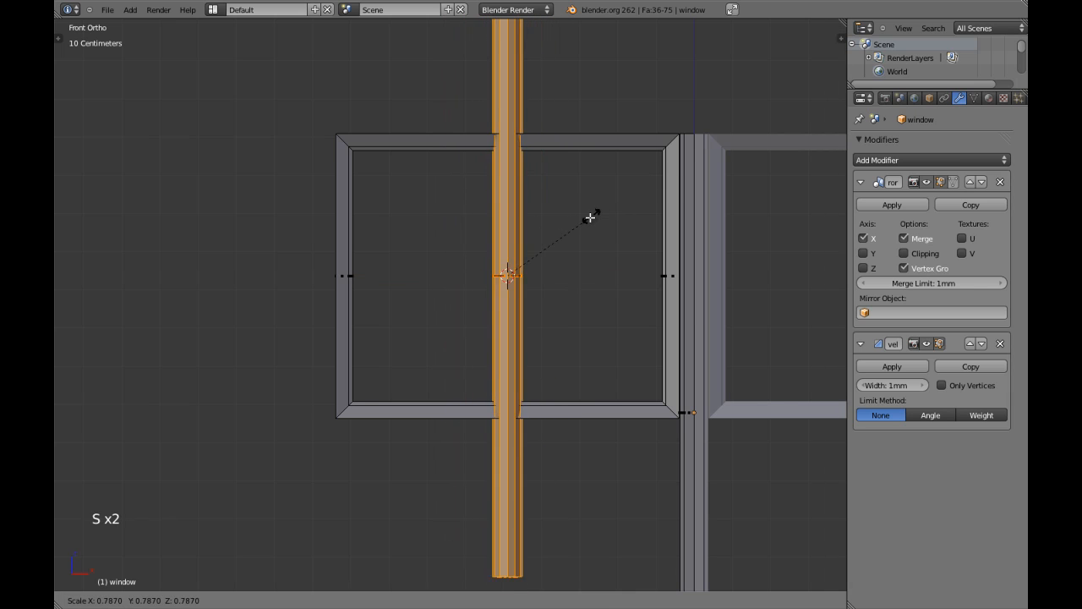
left_click(548, 241)
Step: Fine-tune the bar's uniform scale until its ends lie within the sash's upper and lower rails
key("z")
scroll(555, 222, "up", 2)
key("z")
middle_click_drag(567, 223, 593, 205, "shift")
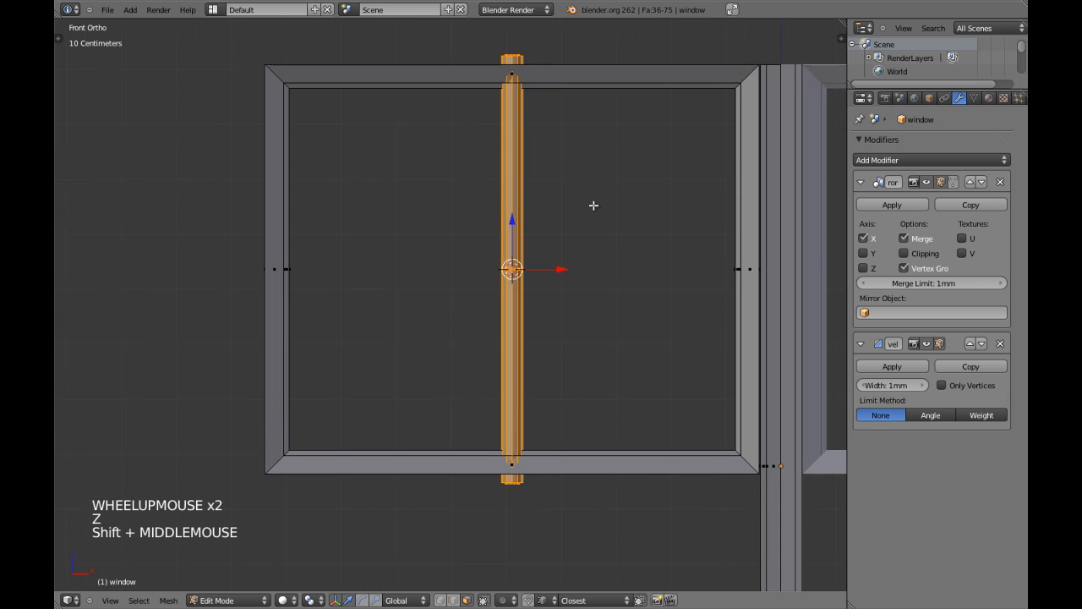
key("s")
left_click(553, 240)
left_click(553, 241, "shift")
key("s")
left_click(607, 219, "shift")
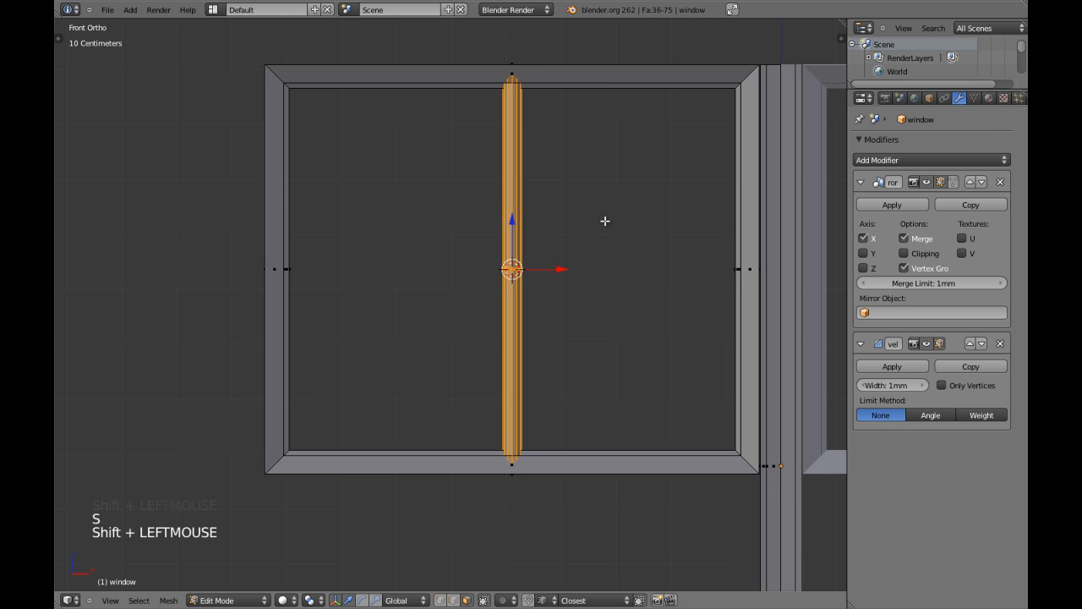
Step: Slim the bar horizontally while keeping its height, checking it against the upper rail profile
scroll(626, 223, "up", 4)
middle_click_drag(625, 222, 502, 319, "shift")
scroll(493, 259, "up", 4)
middle_click_drag(497, 230, 497, 255, "shift")
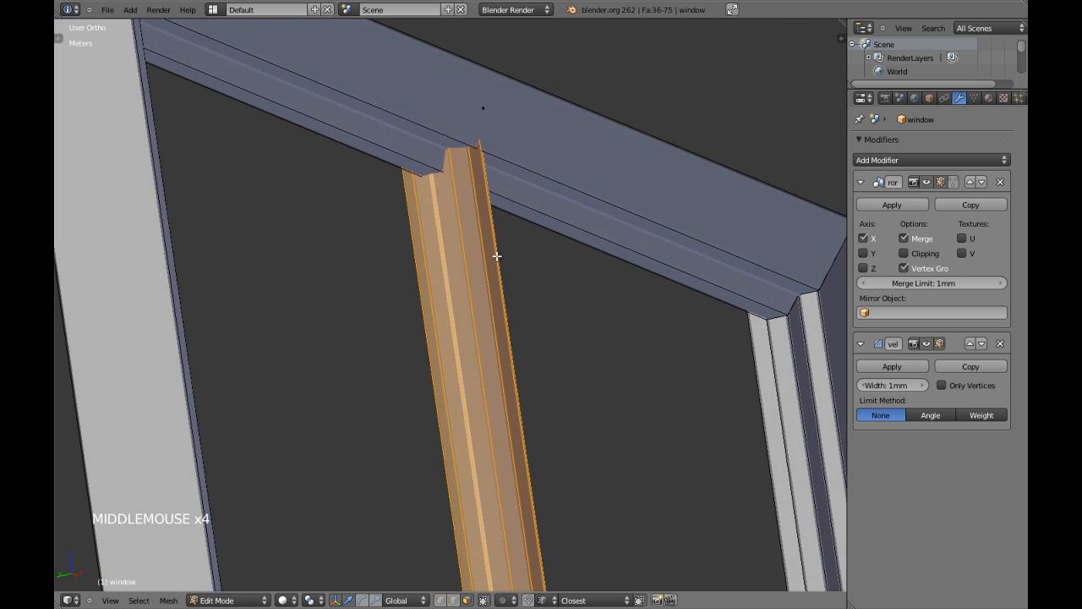
scroll(435, 201, "up", 2)
middle_click_drag(432, 200, 449, 169, "shift")
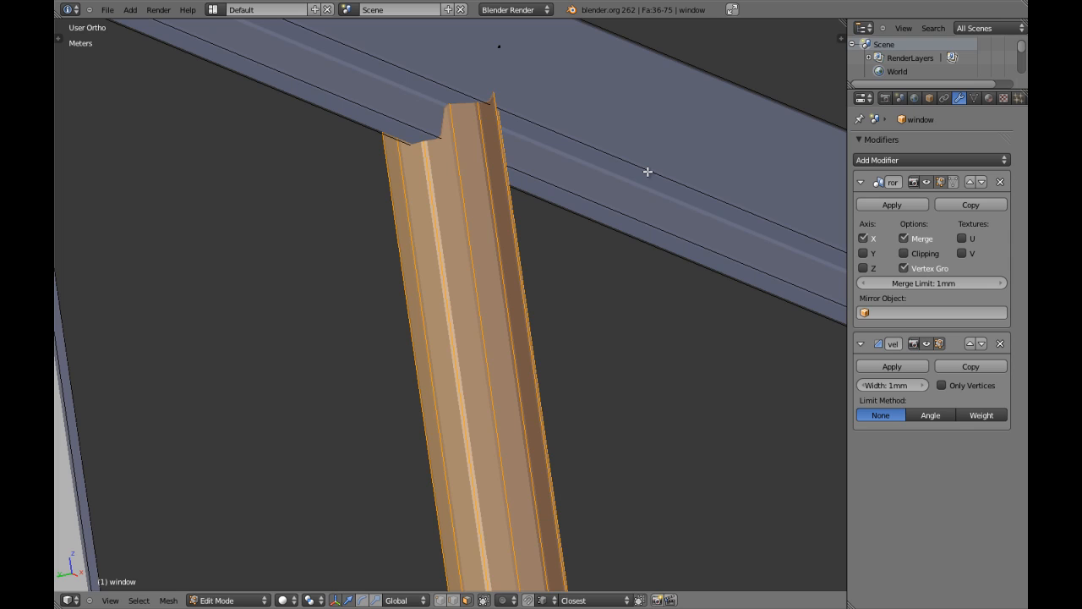
key("s")
left_click(553, 438)
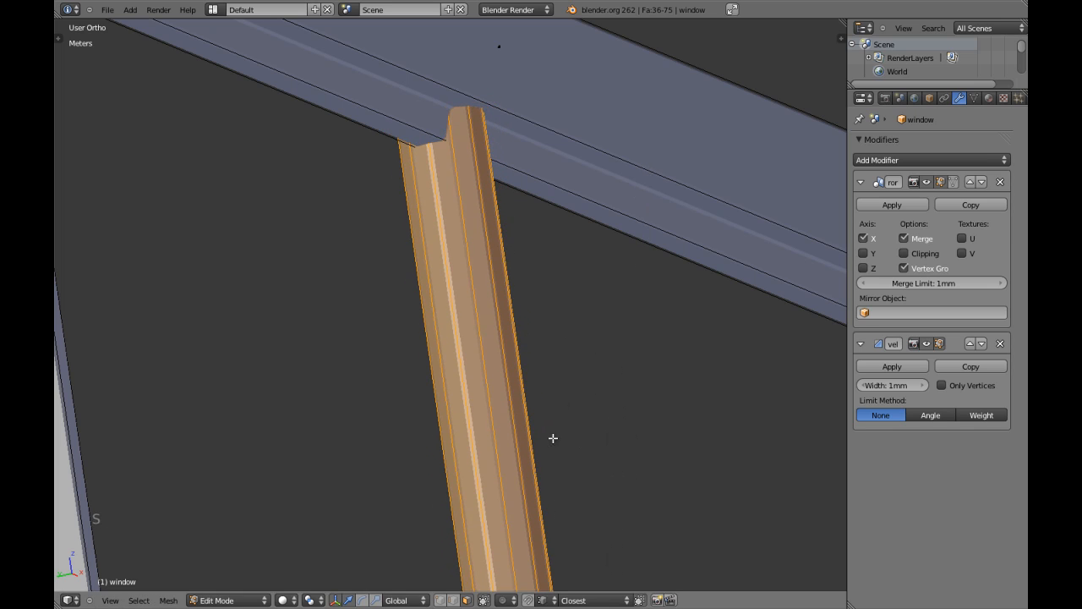
Step: Thin the bar further into a slender rod, ending with a scale of about 0.74 that excludes the global Z axis
key("s")
left_click(635, 219)
key("s")
left_click(579, 367)
key("s")
left_click(558, 413)
key("s")
key("shift+z")
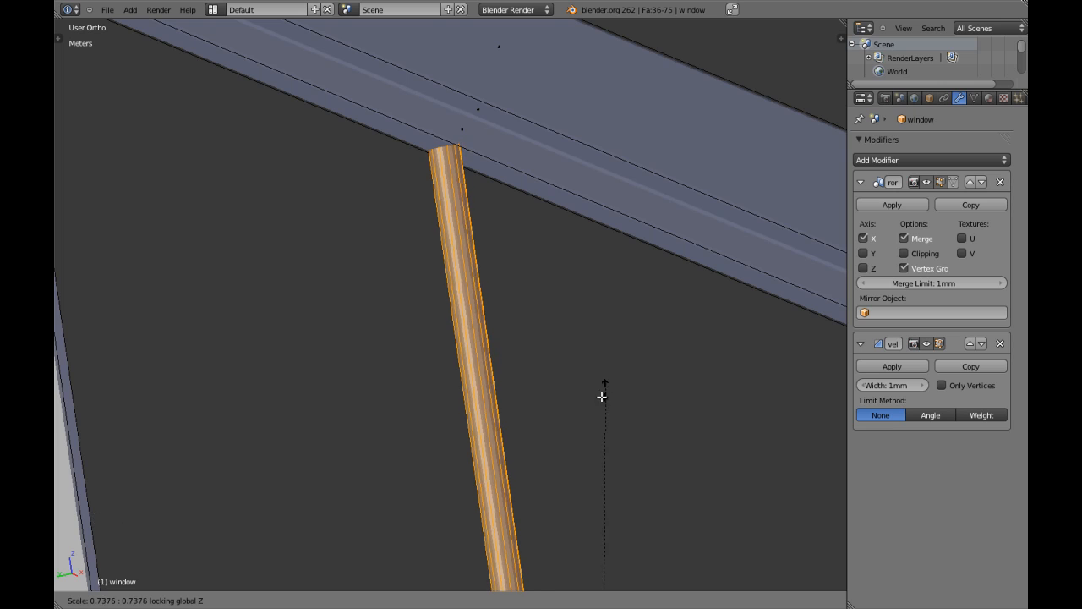
left_click(602, 396)
key("Tab")
key("Tab")
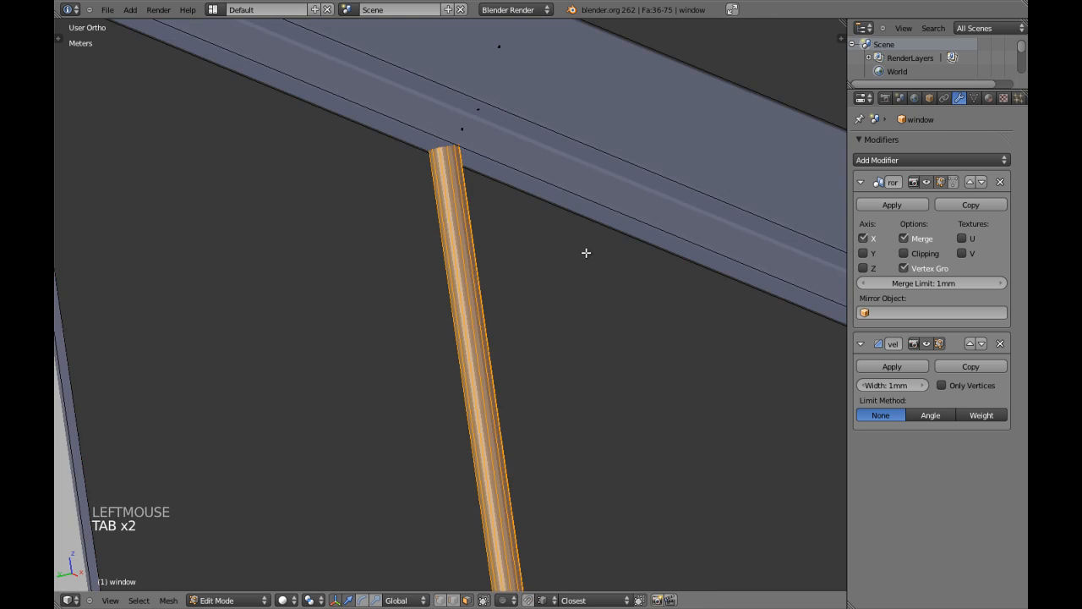
Step: Isolate the rod in wireframe front view by hiding all other geometry of the window mesh
scroll(588, 249, "down", 2)
key("z")
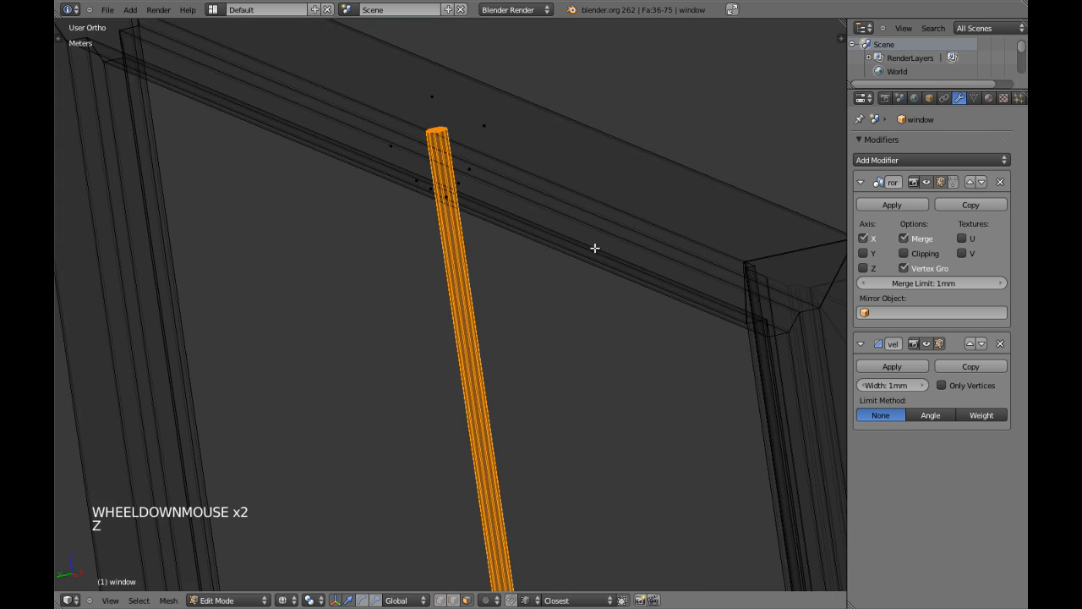
key("KP_1")
scroll(612, 283, "down", 3)
scroll(612, 283, "down", 6)
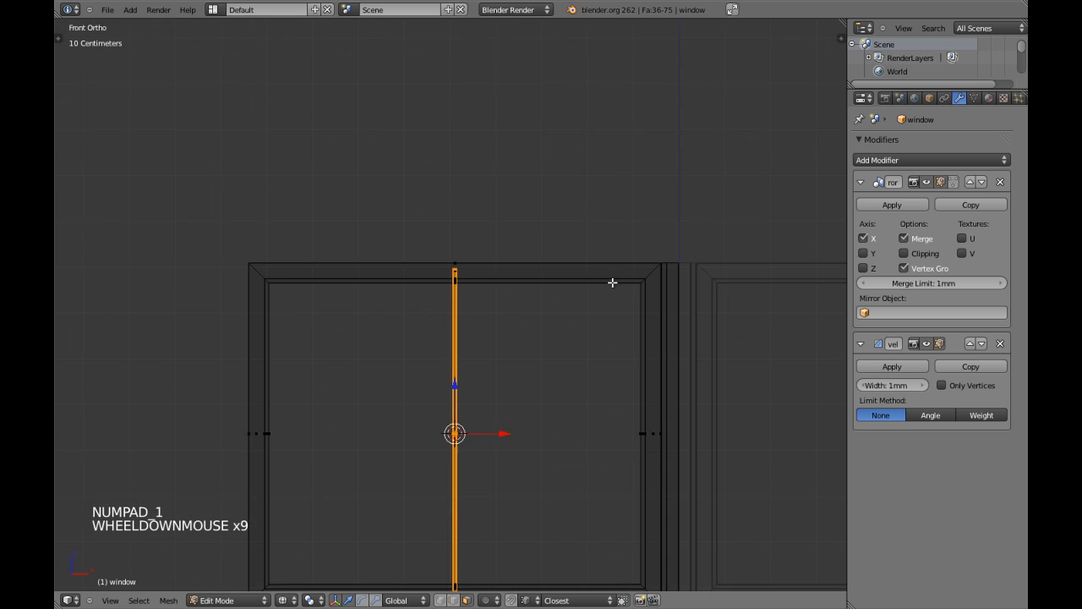
key("ctrl+i")
key("h")
Step: Select the cap faces at both ends of the rod and delete them
key("ctrl+Tab")
key("c")
left_click(454, 266)
right_click(456, 269)
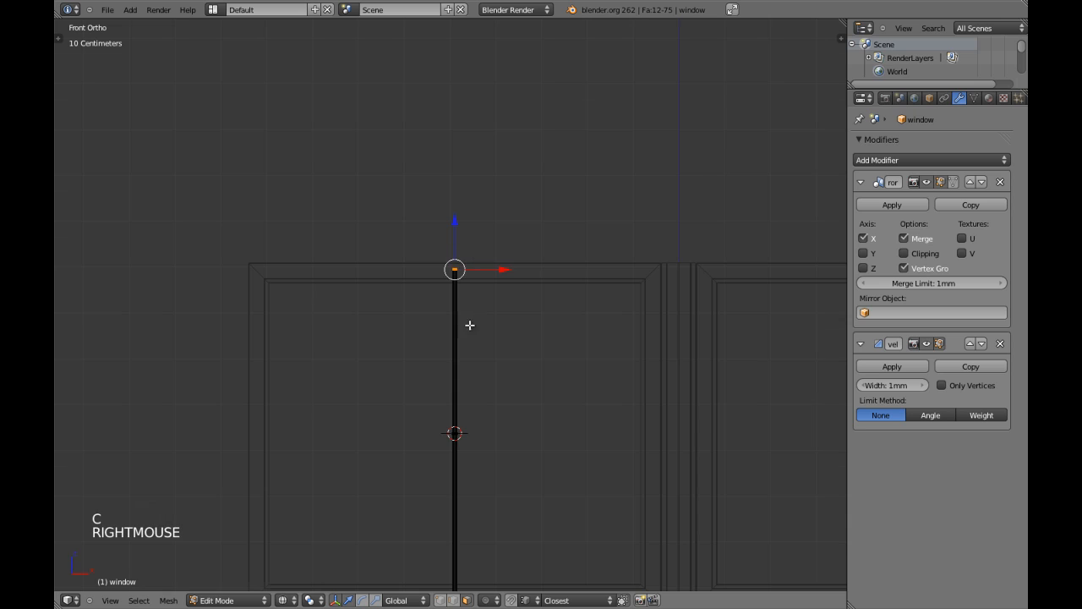
middle_click_drag(483, 493, 493, 365, "shift")
key("c")
left_click(467, 464)
right_click(471, 466)
key("x")
key("z")
Step: Select all remaining faces of the rod and apply smooth shading to them
middle_click_drag(492, 193, 464, 255, "shift")
scroll(464, 255, "up", 4)
key("a")
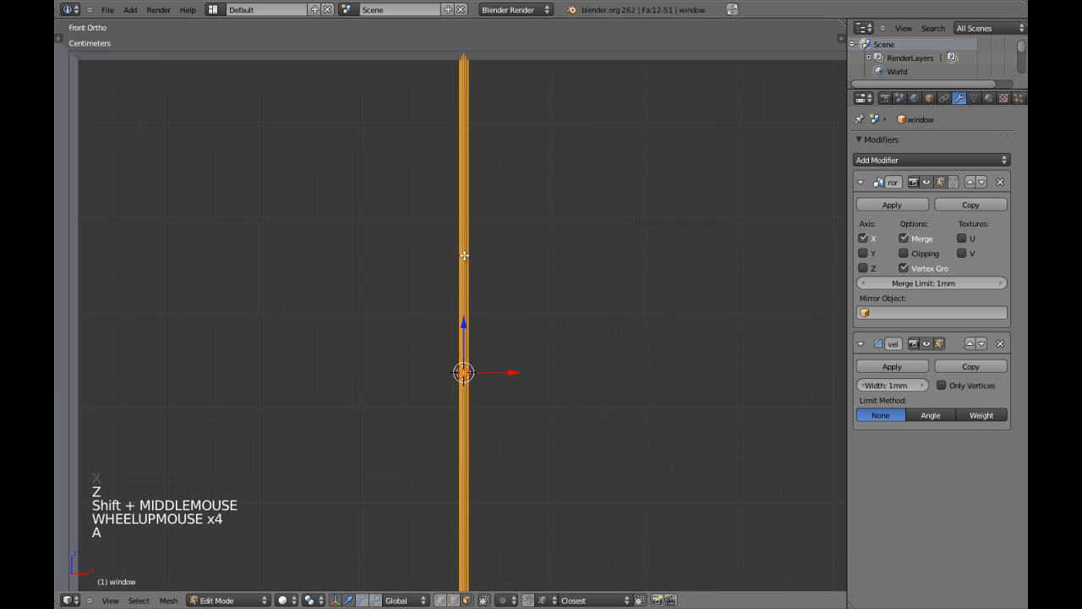
key("z")
key("z")
key("Tab")
middle_click_drag(473, 201, 488, 277, "shift")
scroll(497, 236, "up", 4)
scroll(520, 224, "up", 3)
middle_click_drag(520, 224, 476, 299, "shift")
scroll(478, 294, "down", 5)
scroll(477, 295, "up", 3)
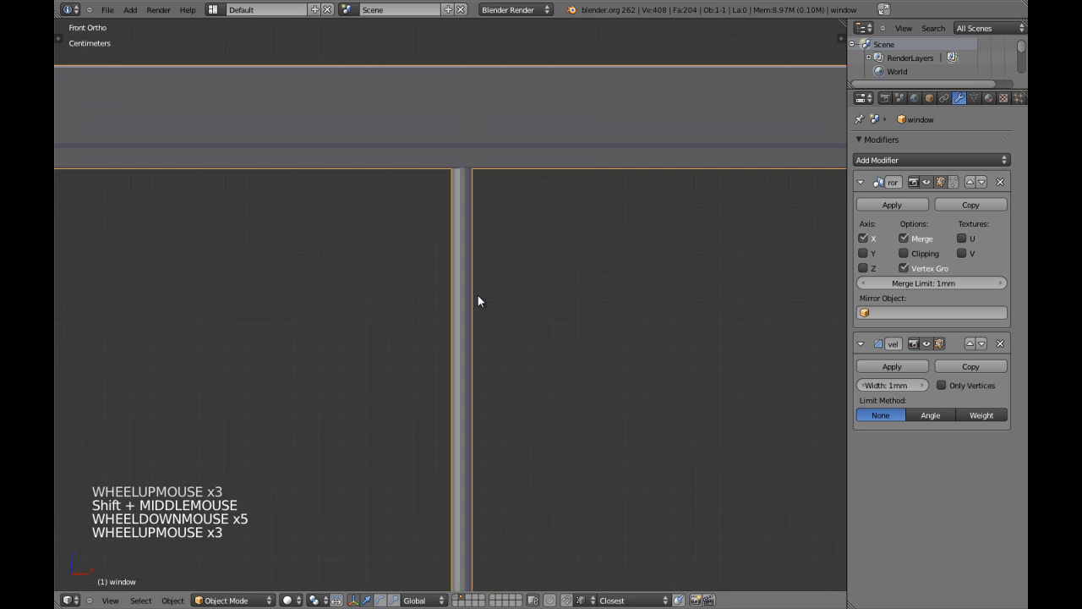
key("Tab")
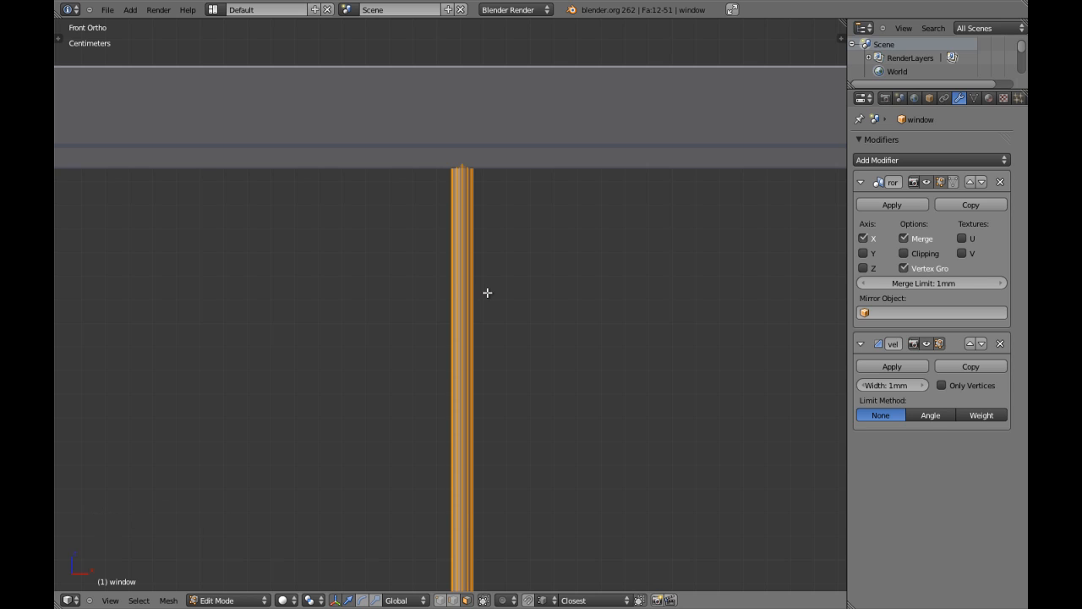
key("w")
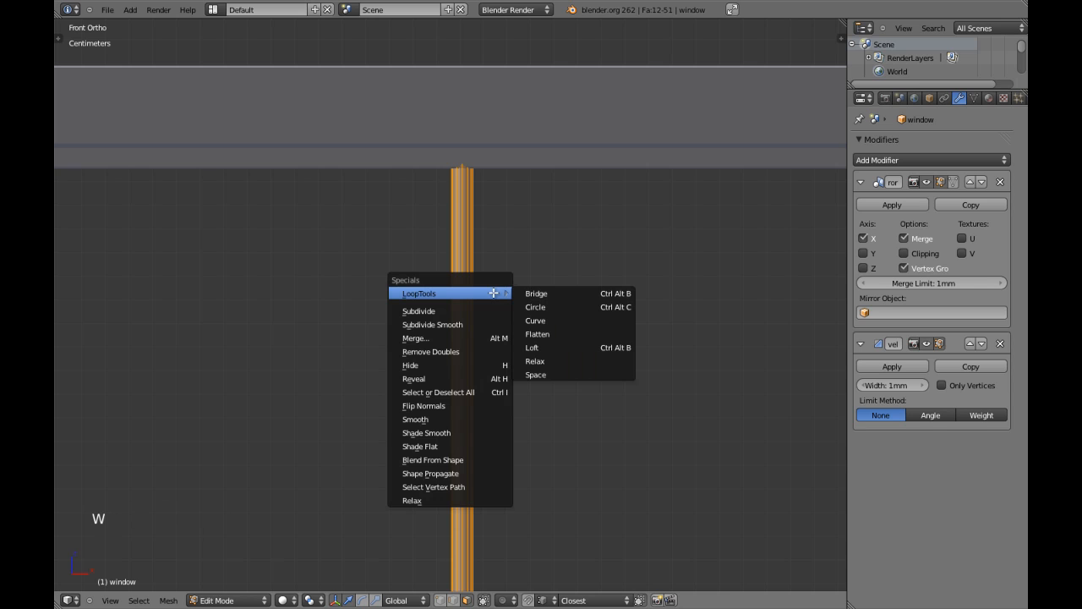
left_click(461, 432)
Step: Examine the smooth-shaded rod and its joint with the upper rail in close-up, angled and front views
key("Tab")
scroll(498, 256, "up", 5)
scroll(499, 256, "up", 1, "shift")
middle_click_drag(498, 256, 489, 345, "shift")
scroll(487, 259, "down", 2)
scroll(467, 271, "up", 4)
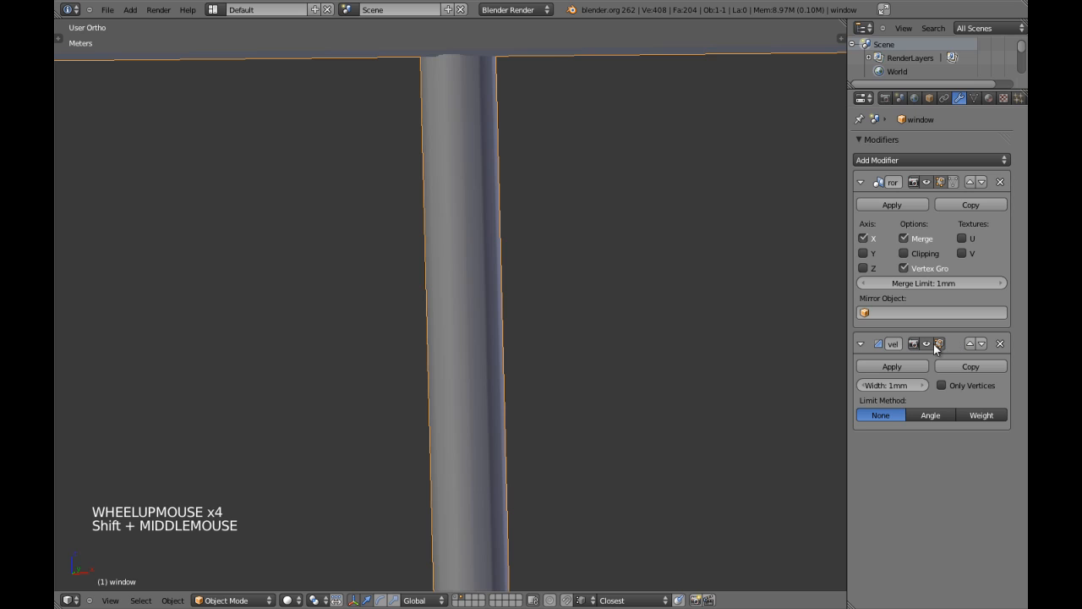
left_click(933, 343)
left_click(934, 344)
scroll(668, 260, "down", 4)
middle_click_drag(668, 259, 529, 225)
key("a")
scroll(525, 232, "down", 7)
key("KP_1")
scroll(524, 232, "down", 5)
key("backslash")
key("Tab")
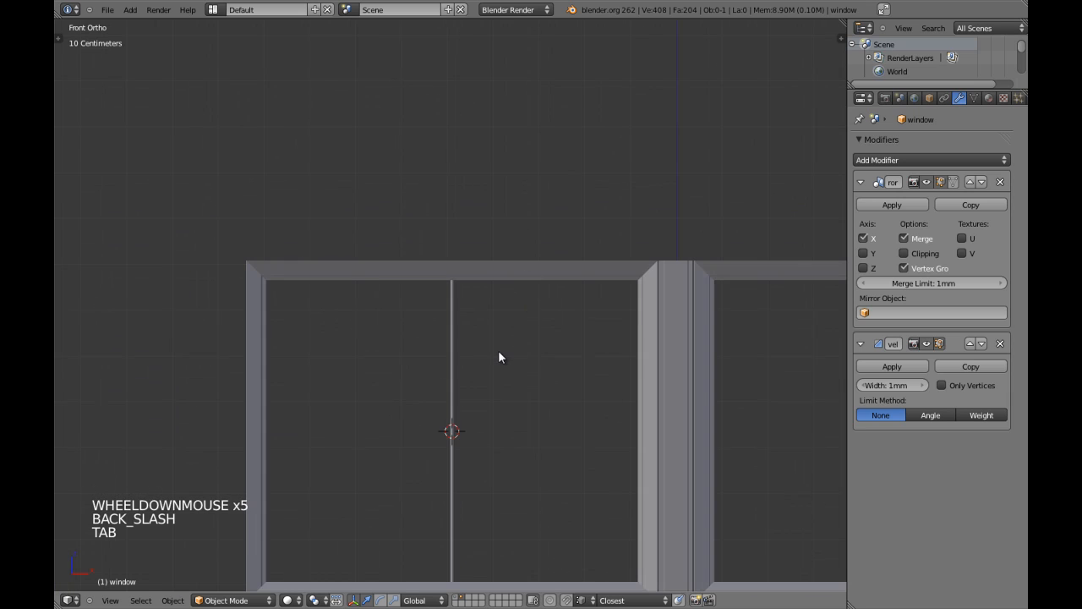
Step: Reveal the hidden frame geometry in Edit Mode and invert the selection so only the rod is selected
key("Tab")
key("z")
key("z")
mouse_move(473, 374)
middle_mouse_down("shift")
mouse_move(474, 361)
mouse_move(487, 392)
mouse_move(490, 378)
middle_mouse_up("shift")
key("z")
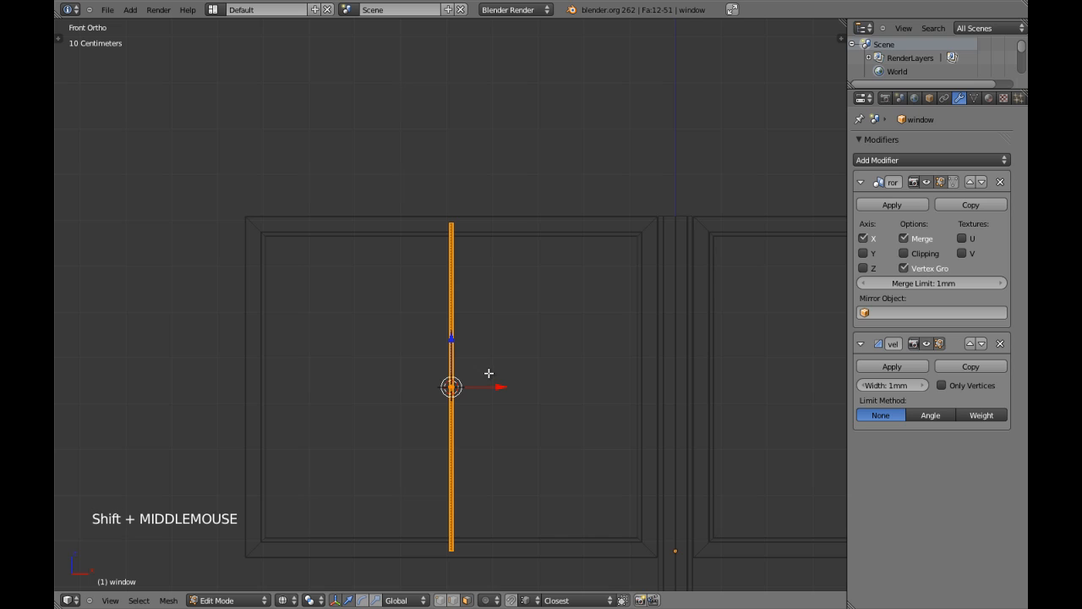
key("a")
key("alt+h")
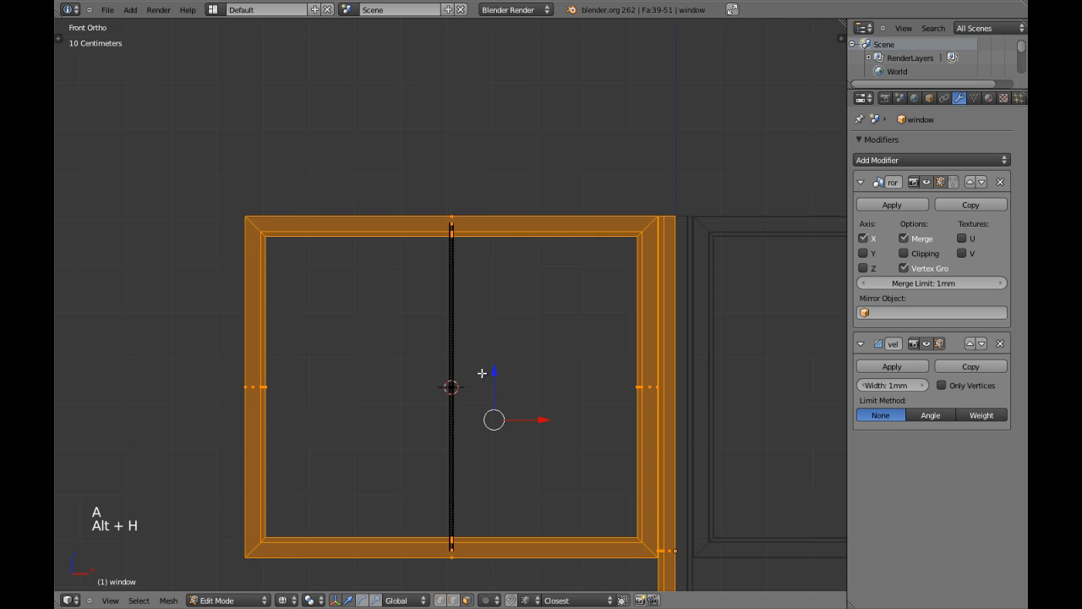
key("ctrl+i")
Step: Rotate the selected vertical rod 90 degrees so it lies horizontally across the sash
key("z")
key("z")
middle_click_drag(491, 372, 513, 367, "shift")
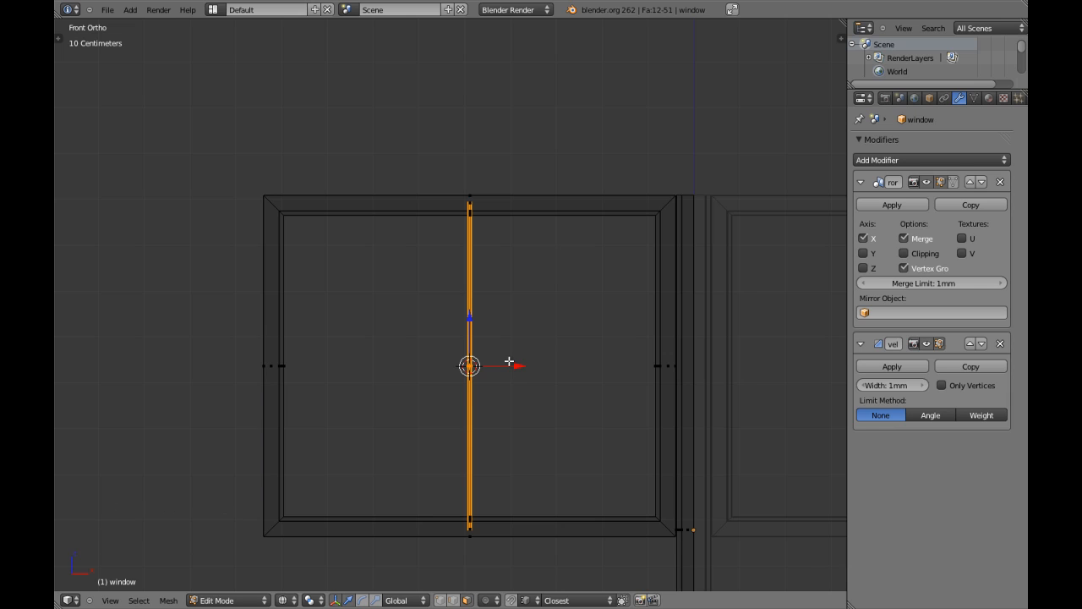
key("z")
type("r90")
key("Return")
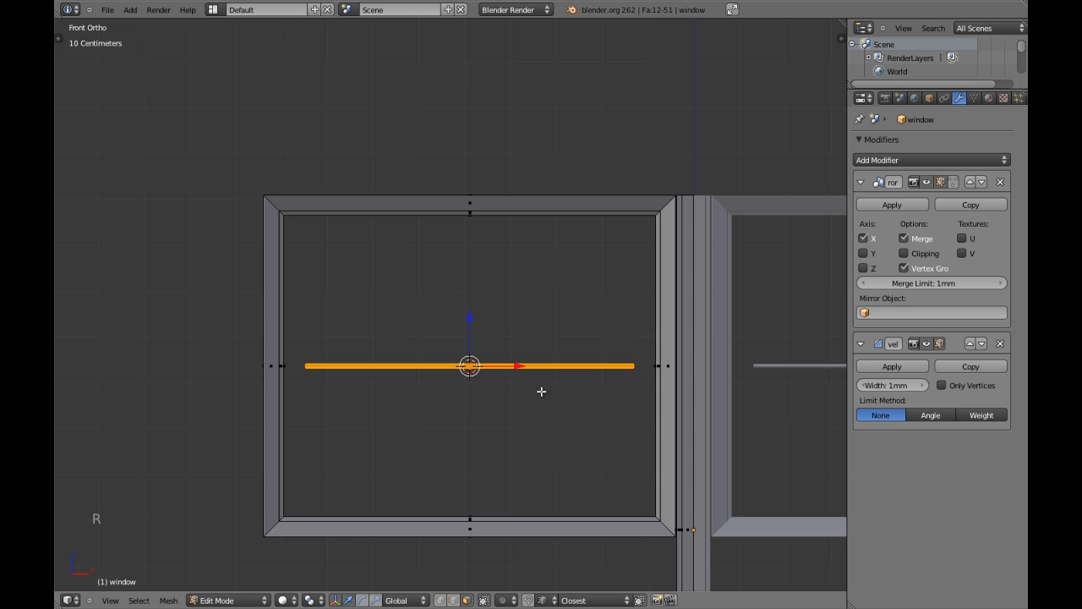
Step: Lengthen the horizontal rod along X so both ends reach into the side members of the sash frame, and deselect it
key("s")
key("x")
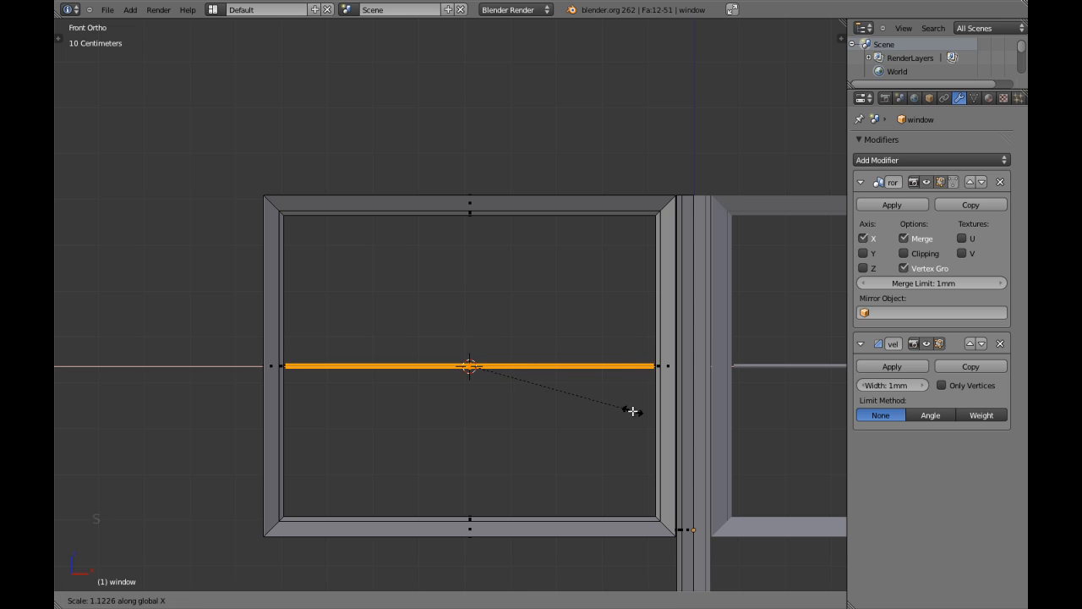
left_click(655, 416, "shift")
key("a")
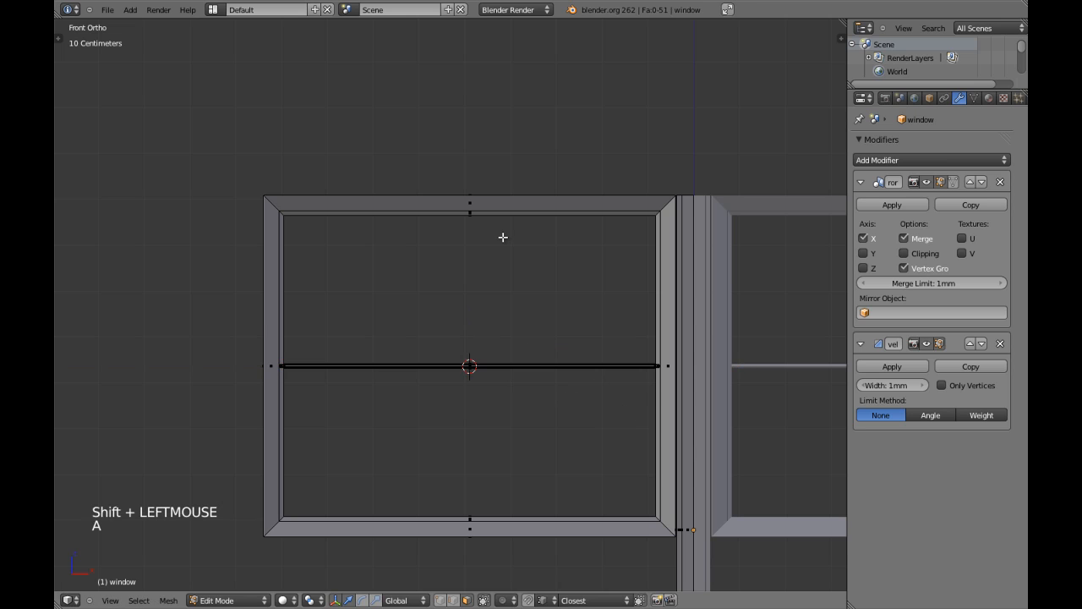
Step: Add two evenly spaced loop cuts across the upper rail of the sash as guides and deselect them
key("ctrl+r")
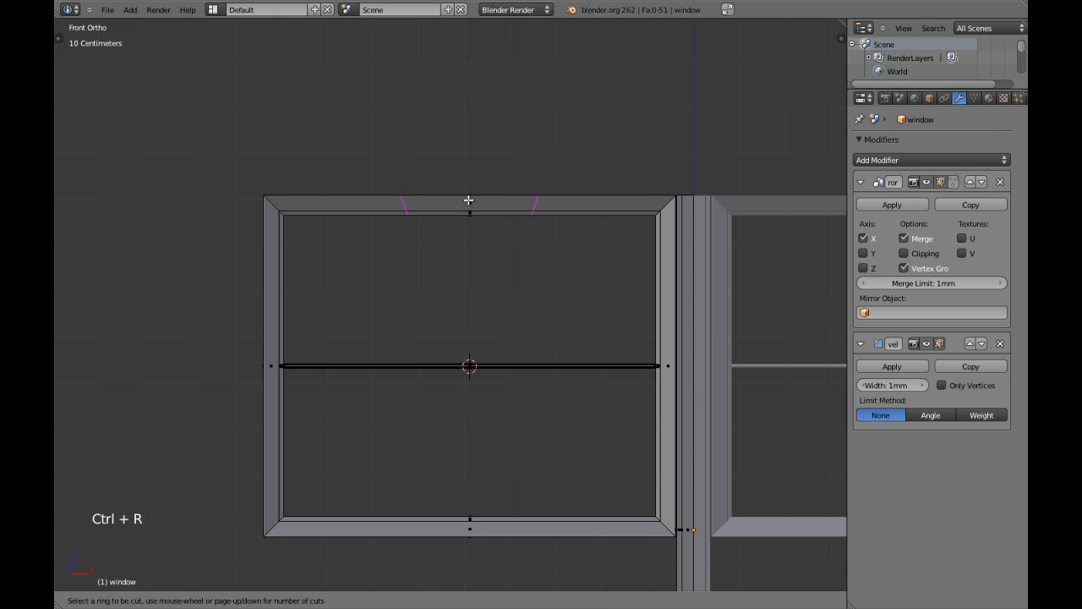
left_click(469, 200)
key("a")
key("ctrl+r")
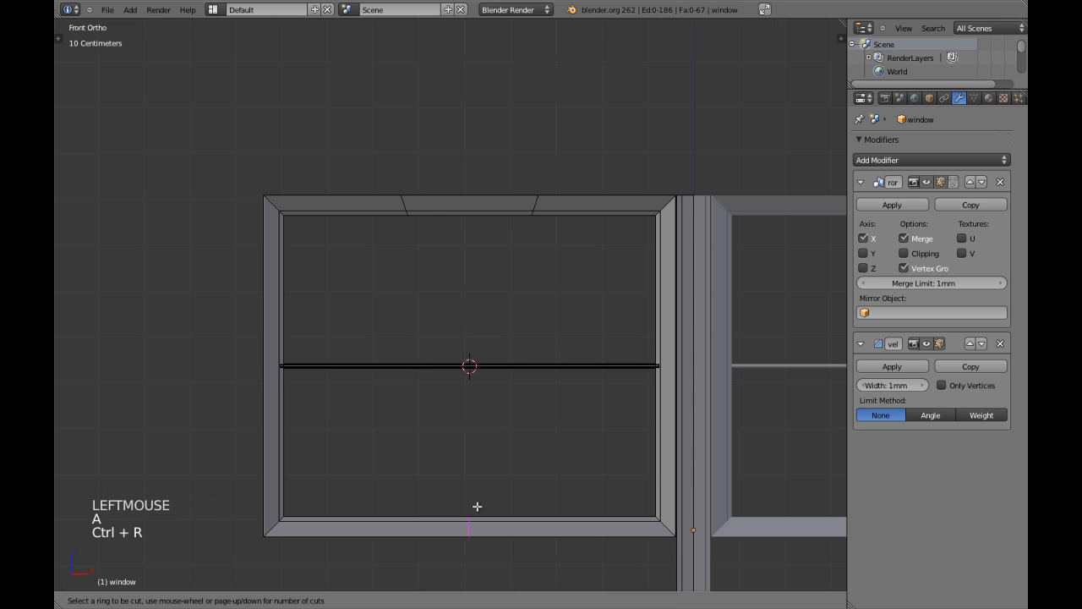
left_click(477, 513)
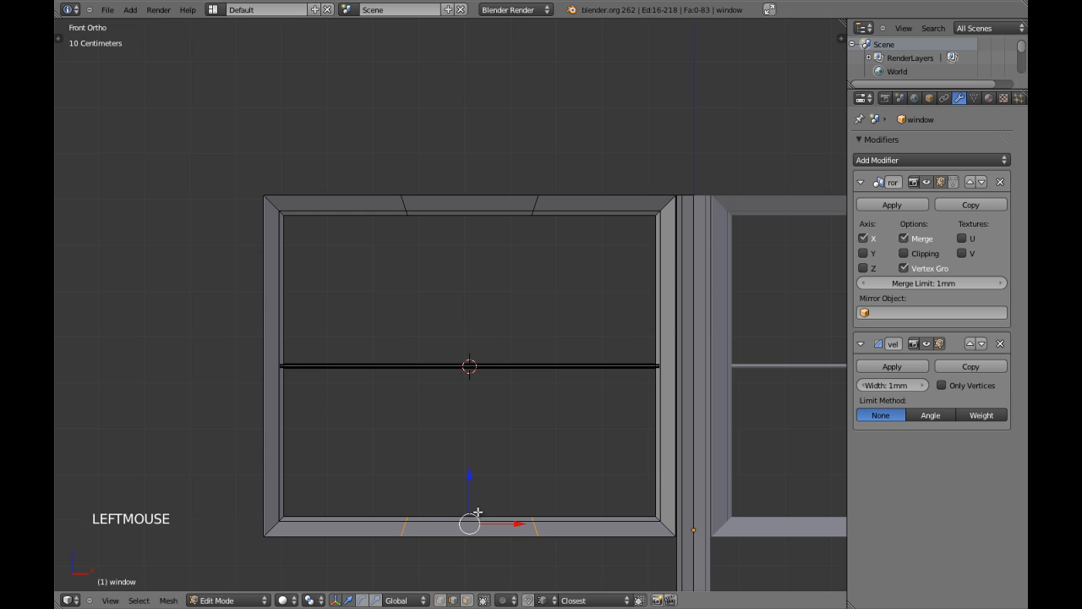
key("ctrl+z")
Step: Straighten each of the two slanted guide cuts in the upper rail by scaling it flat along X
middle_click_drag(476, 513, 476, 543, "shift")
key("a")
key("a")
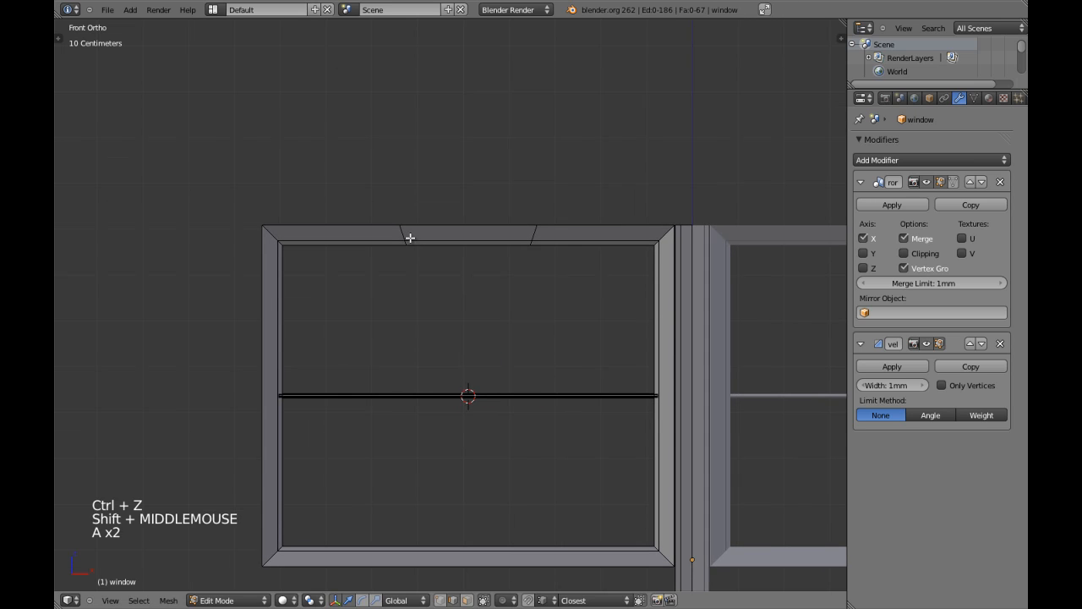
right_click(405, 236, "alt+shift")
key("s")
key("a")
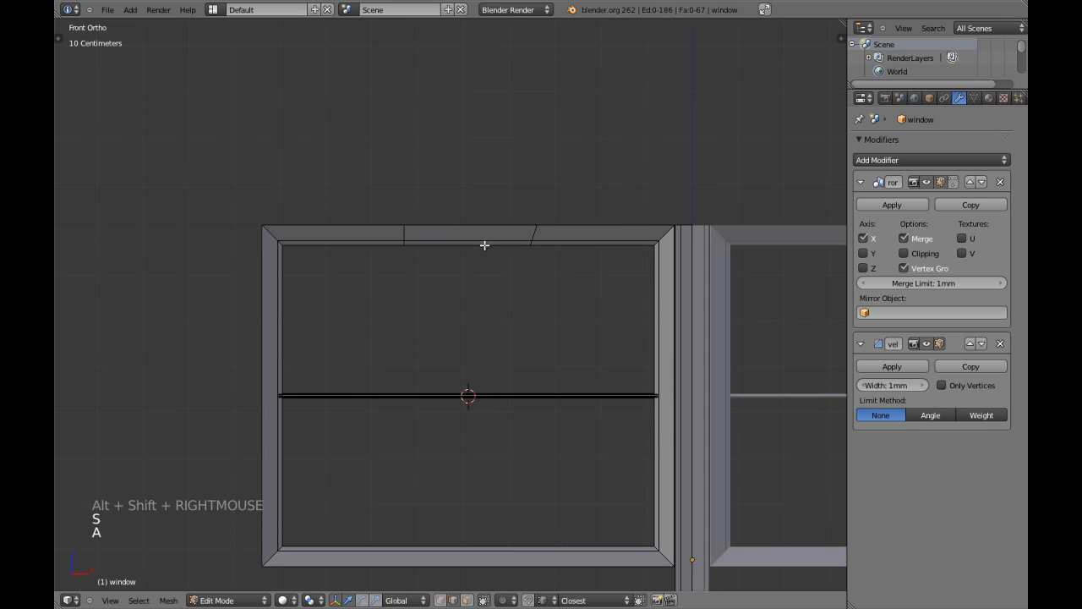
right_click(539, 235, "alt+shift")
key("s")
key("a")
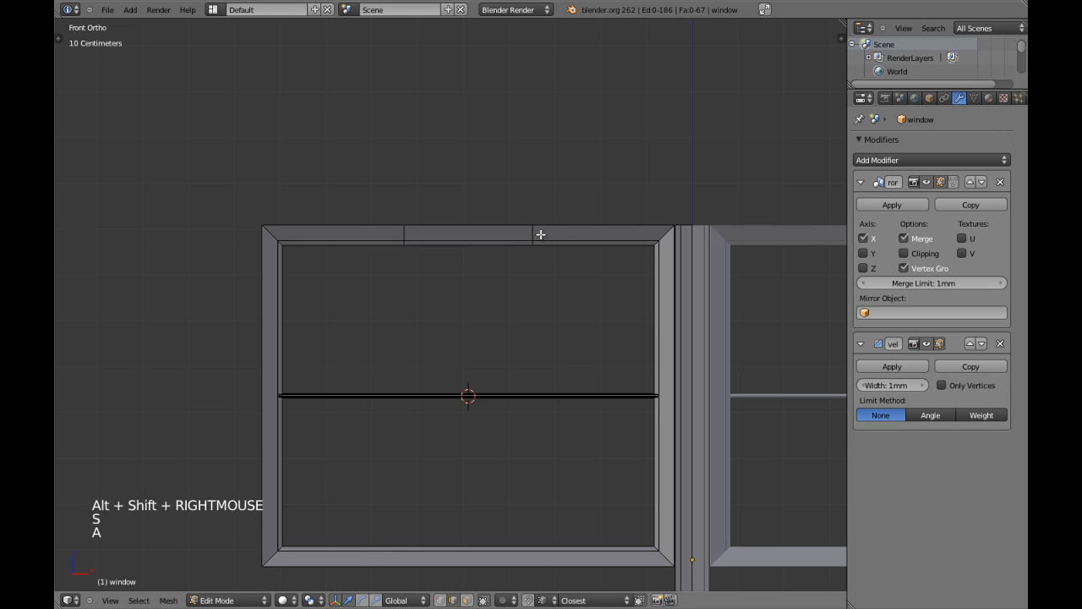
Step: Switch to face selection in wireframe, select all faces of the horizontal rod, and return to solid display
key("z")
key("ctrl+Tab")
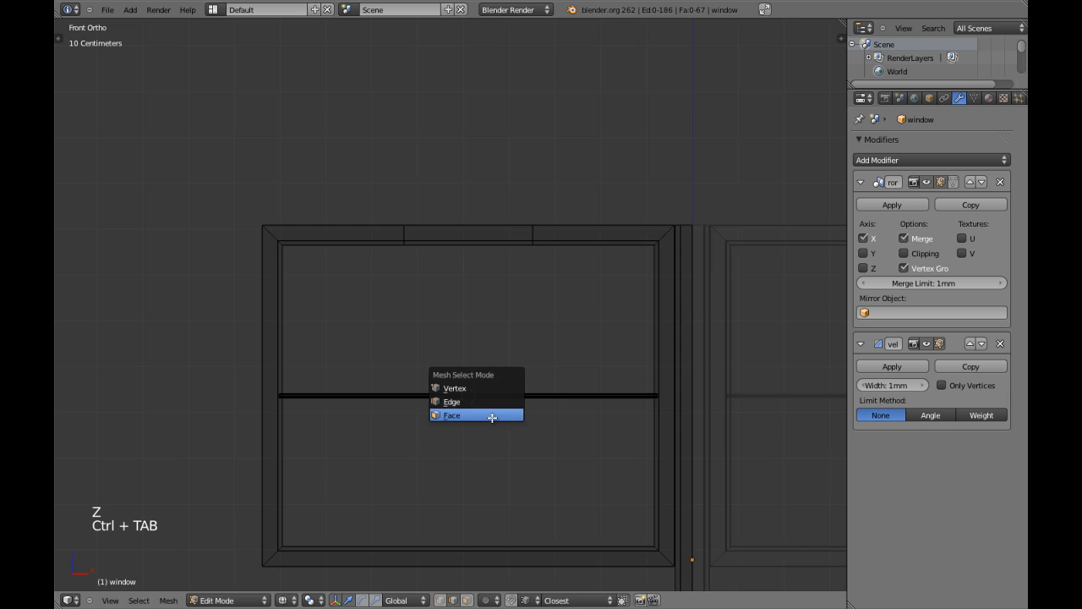
left_click(493, 417)
key("a")
key("a")
key("c")
left_click(468, 396)
right_click(473, 399)
scroll(477, 401, "down", 2)
key("z")
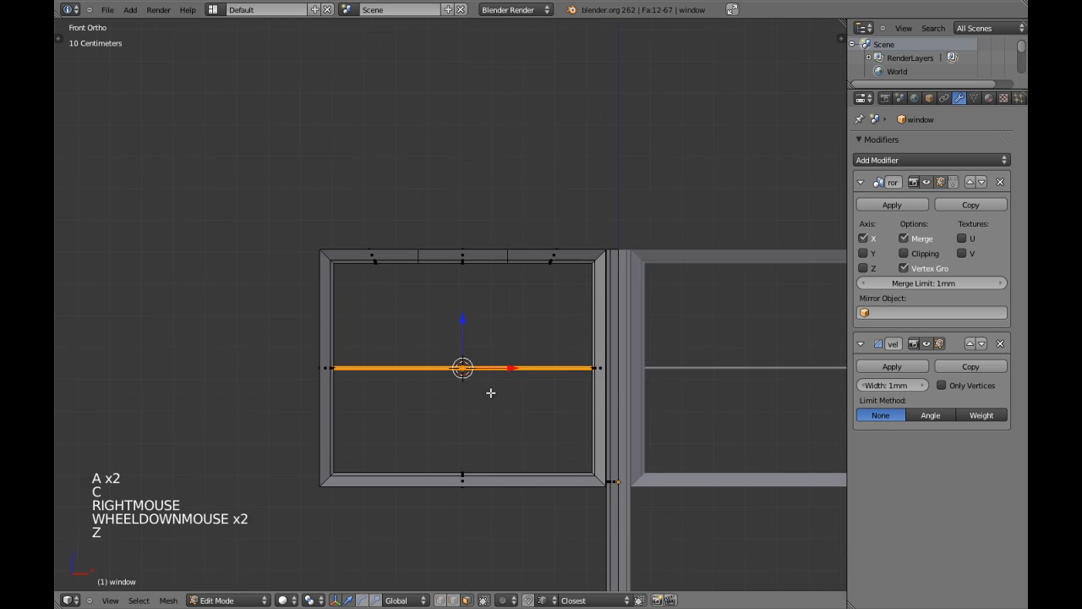
Step: Duplicate the horizontal rod in place and rotate the copy 90 degrees to stand vertically
scroll(492, 391, "up", 1)
key("ctrl+d")
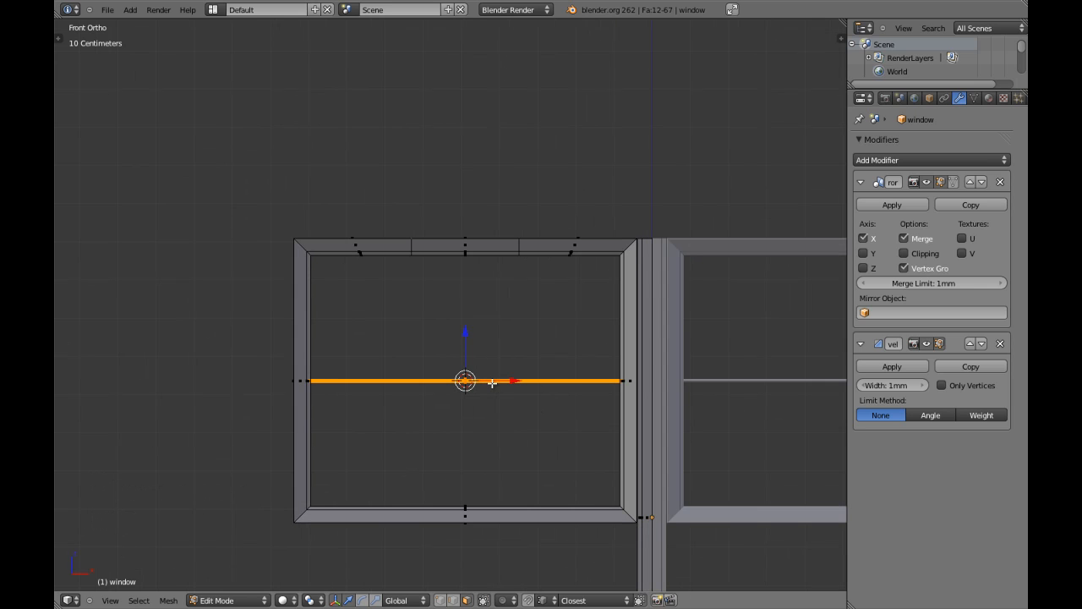
key("shift+d")
right_click(497, 353)
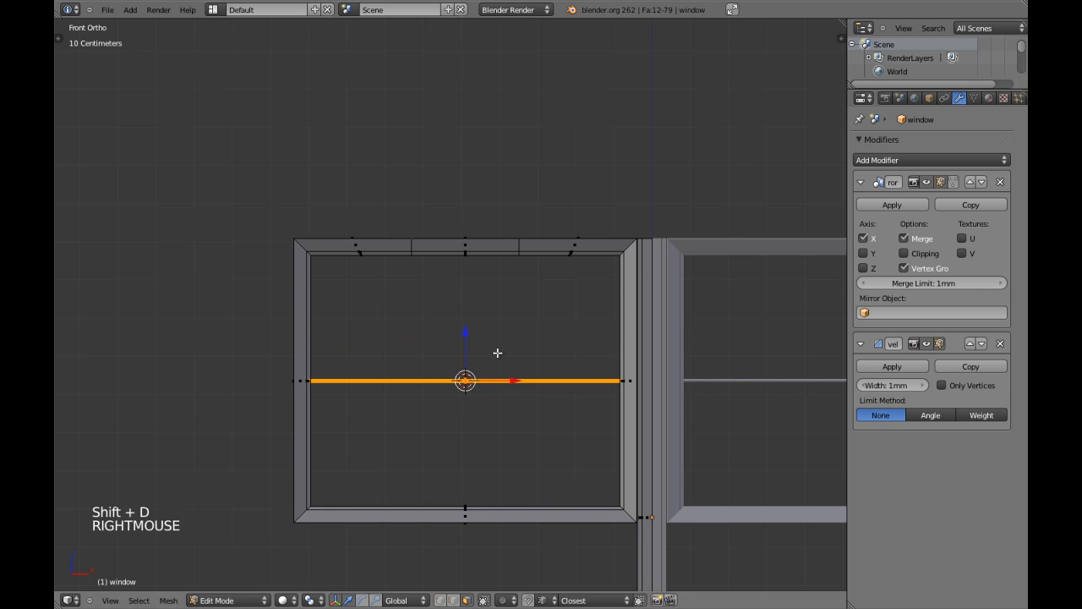
key("r")
key("r")
type("90")
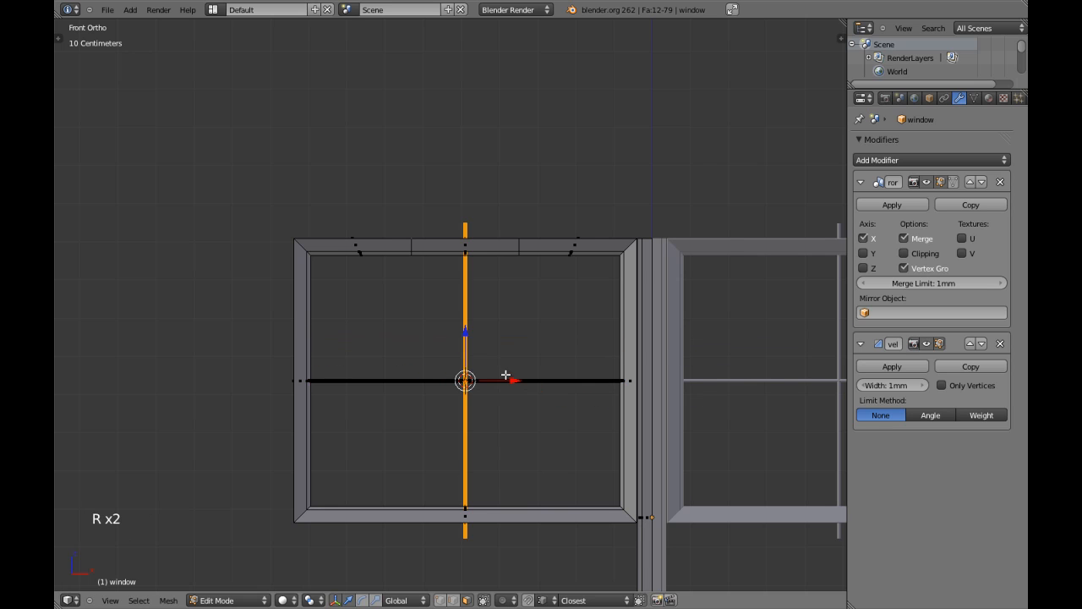
Step: Move the vertical rod along X until it is centred on the left guide cut of the upper rail
scroll(499, 355, "up", 1)
left_click_drag(519, 395, 466, 392)
scroll(470, 269, "up", 4)
middle_click_drag(470, 269, 467, 377, "shift")
scroll(467, 384, "up", 4)
scroll(467, 377, "up", 4)
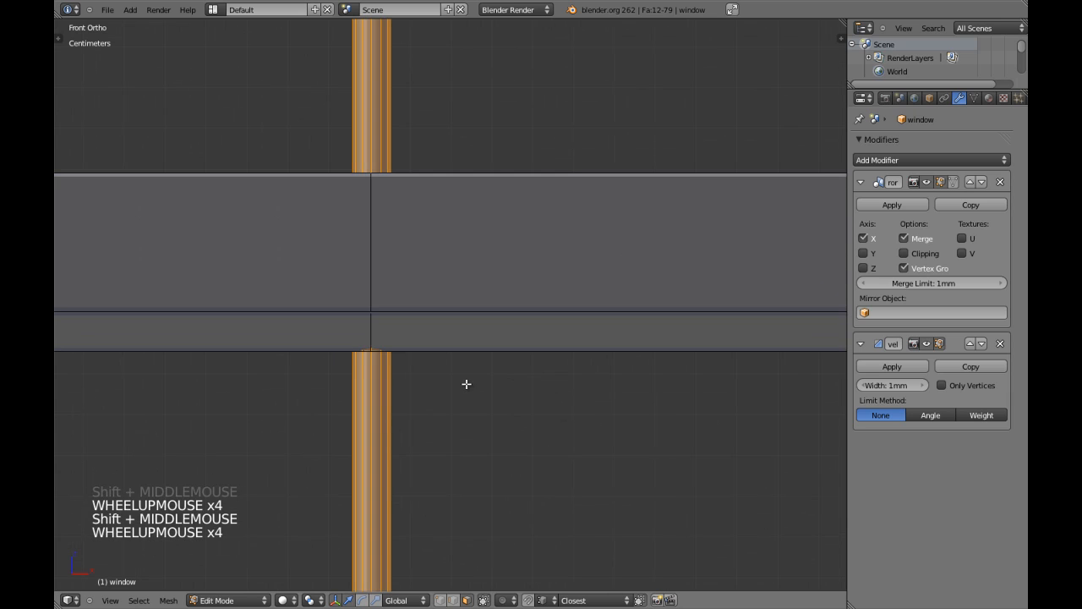
key("g")
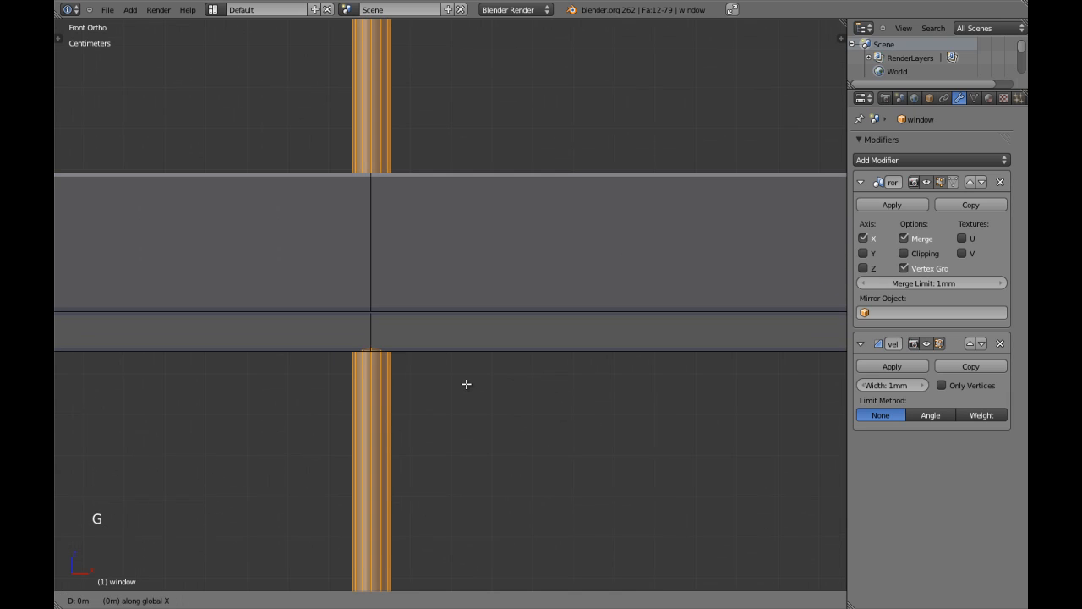
left_click(459, 381, "shift")
Step: Shorten the vertical rod along Z so its ends finish inside the upper and lower rails
scroll(460, 381, "down", 11)
middle_click_drag(517, 434, 560, 327, "shift")
key("s")
key("z")
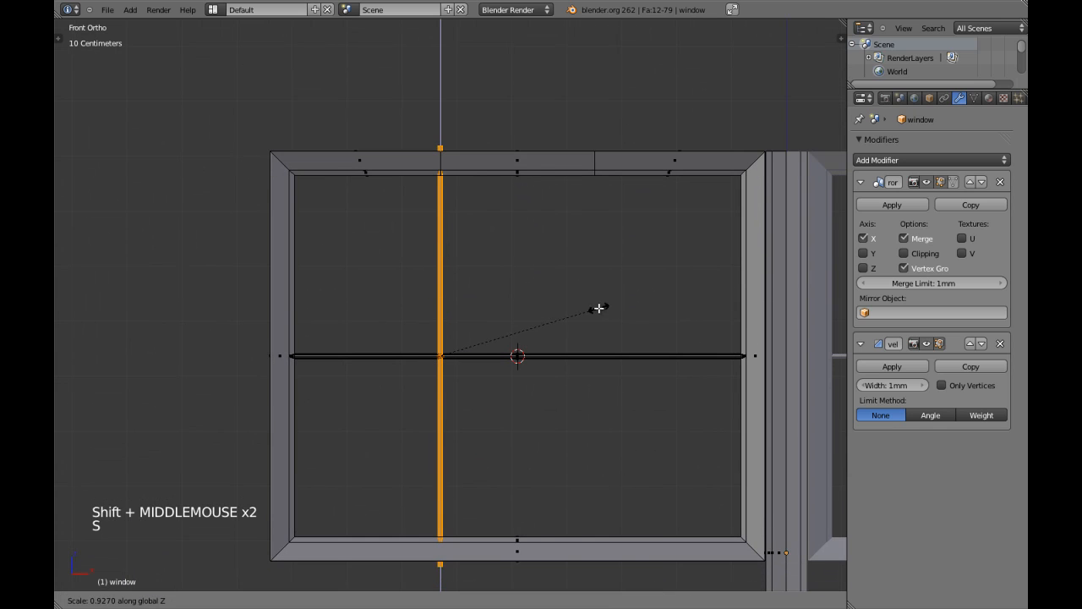
left_click(589, 313)
Step: Thin the vertical rod where it crosses the horizontal one by scaling it to about 0.71 on X and Y, keeping Z locked
scroll(534, 307, "up", 4)
middle_click_drag(535, 307, 534, 286, "shift")
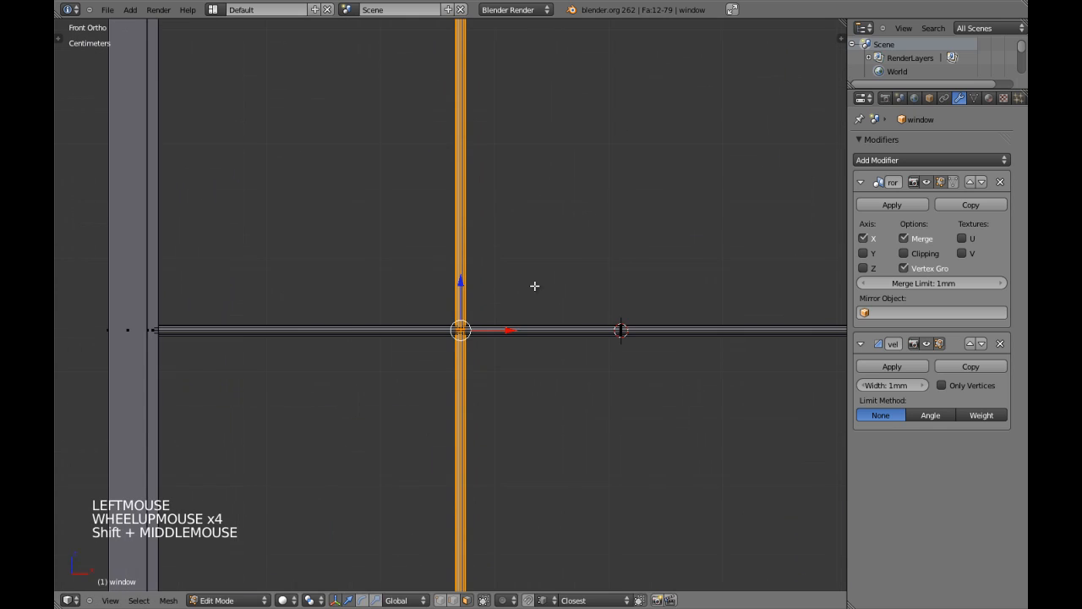
scroll(533, 307, "up", 9)
middle_click_drag(522, 449, 538, 370, "shift")
scroll(485, 325, "up", 2)
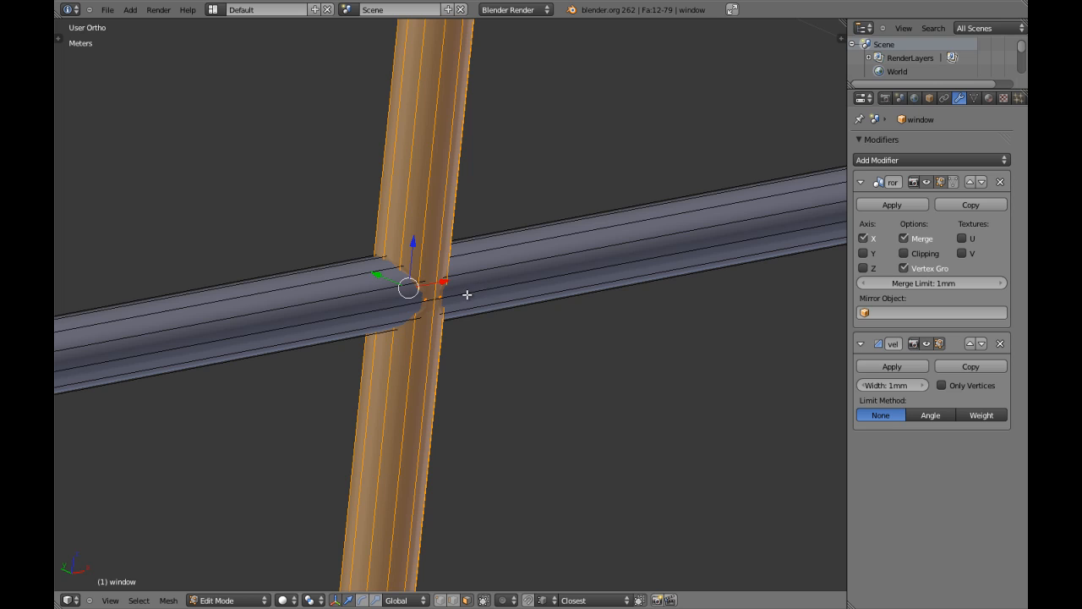
scroll(531, 278, "down", 7)
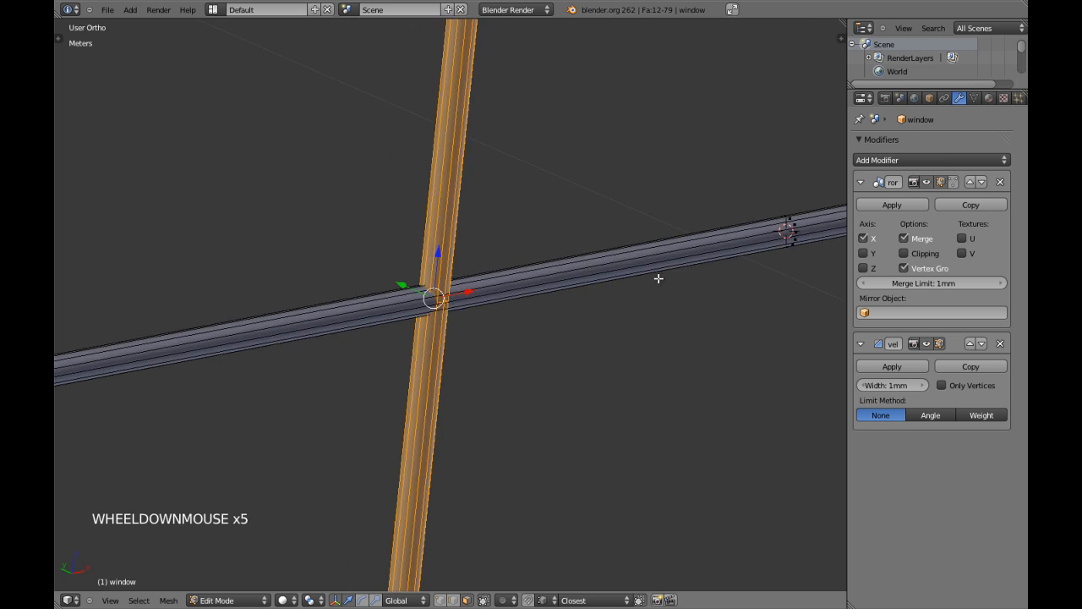
scroll(597, 280, "up", 4)
scroll(482, 276, "up", 4)
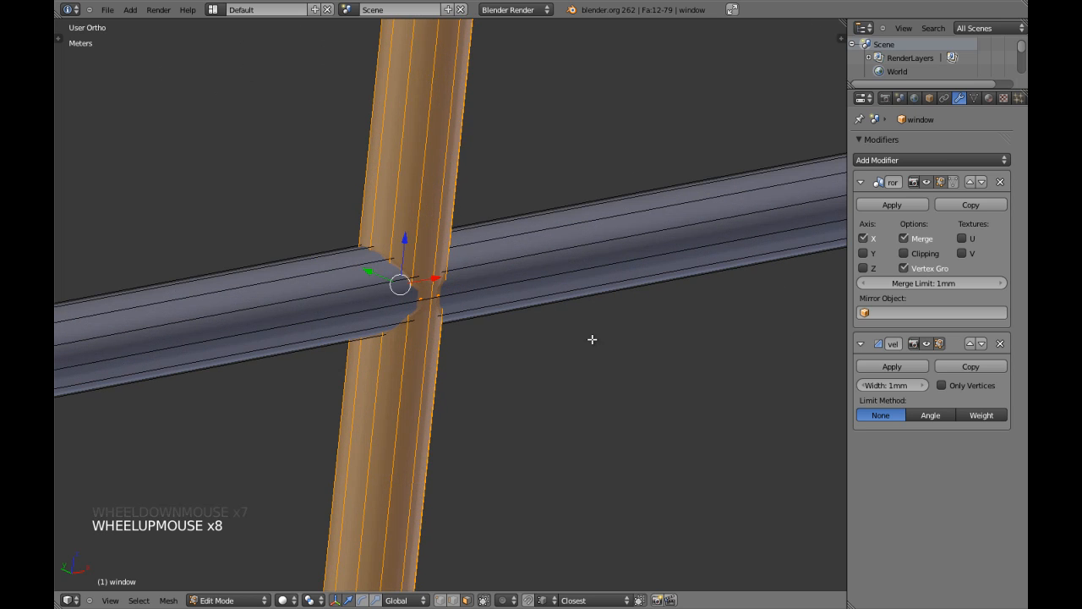
key("s")
key("shift+z")
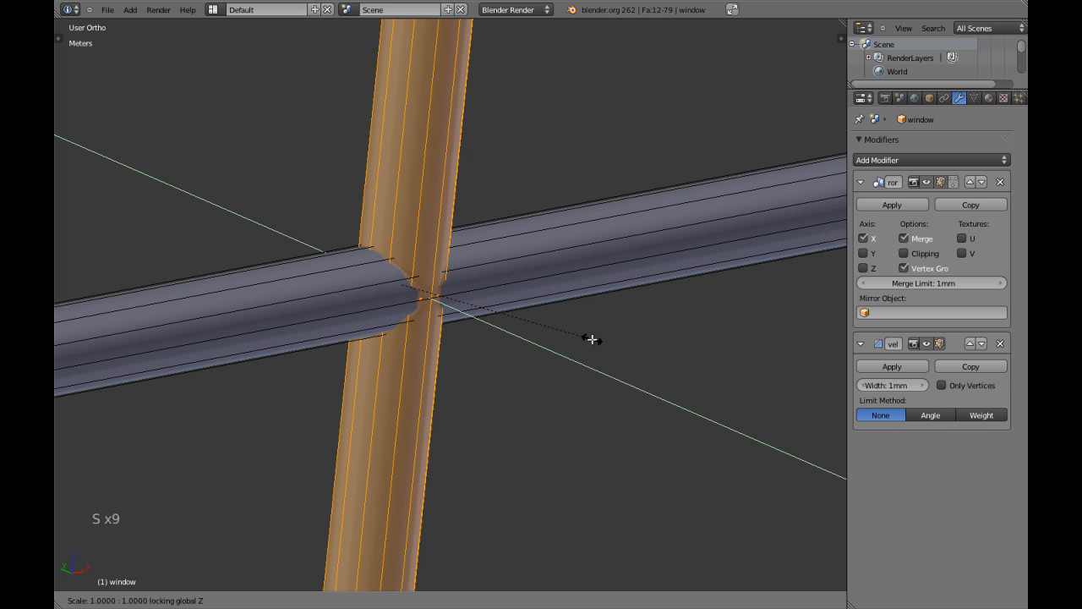
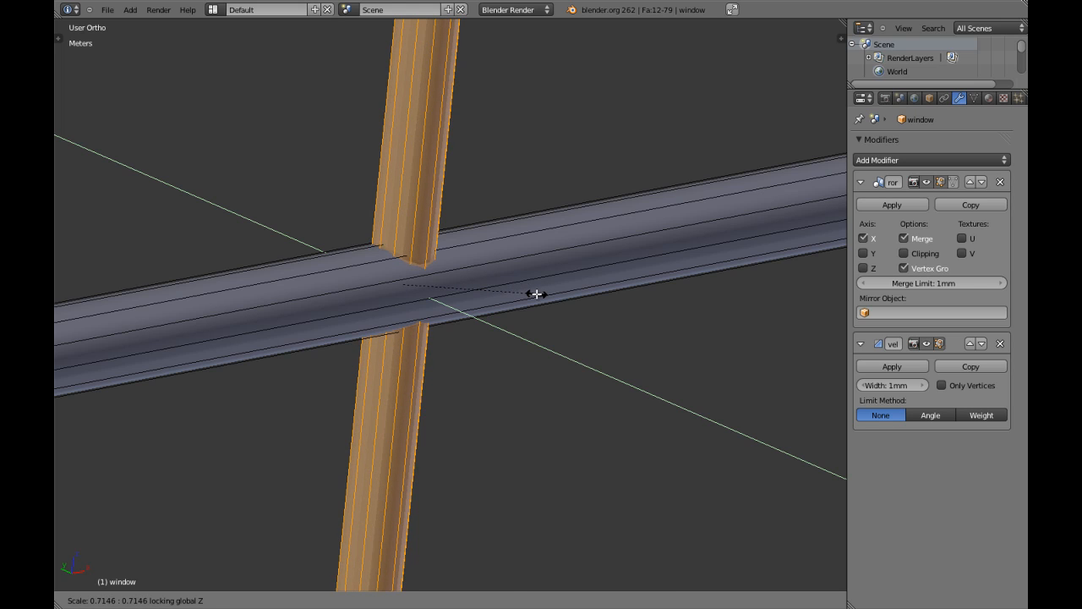
left_click(536, 293, "shift")
scroll(545, 313, "down", 12)
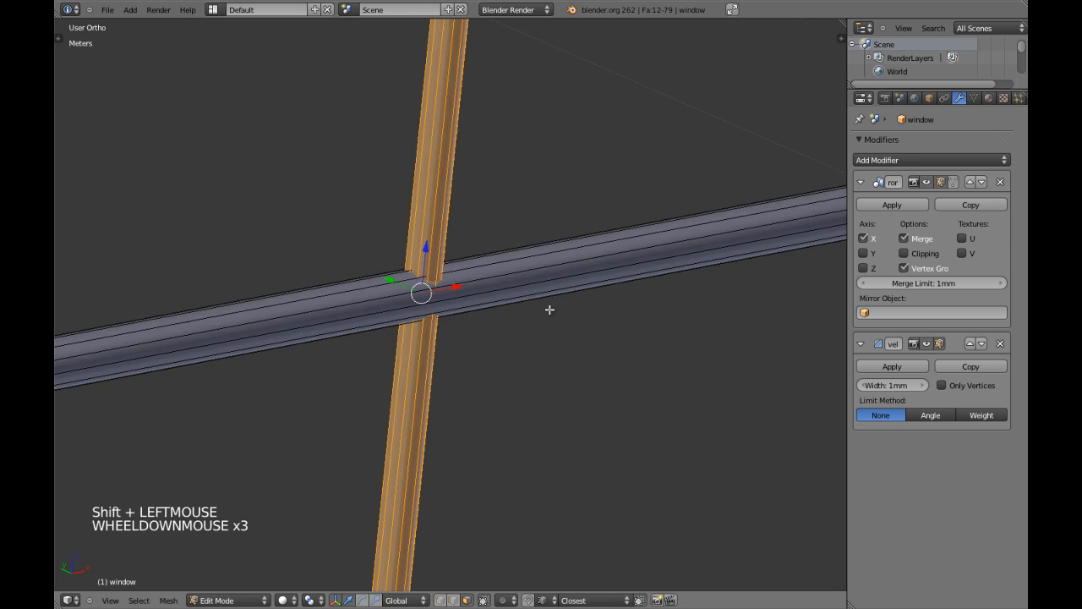
Step: Duplicate the thinned vertical rod and move the copy along X close to the right guide cut
key("KP_1")
scroll(544, 321, "down", 4)
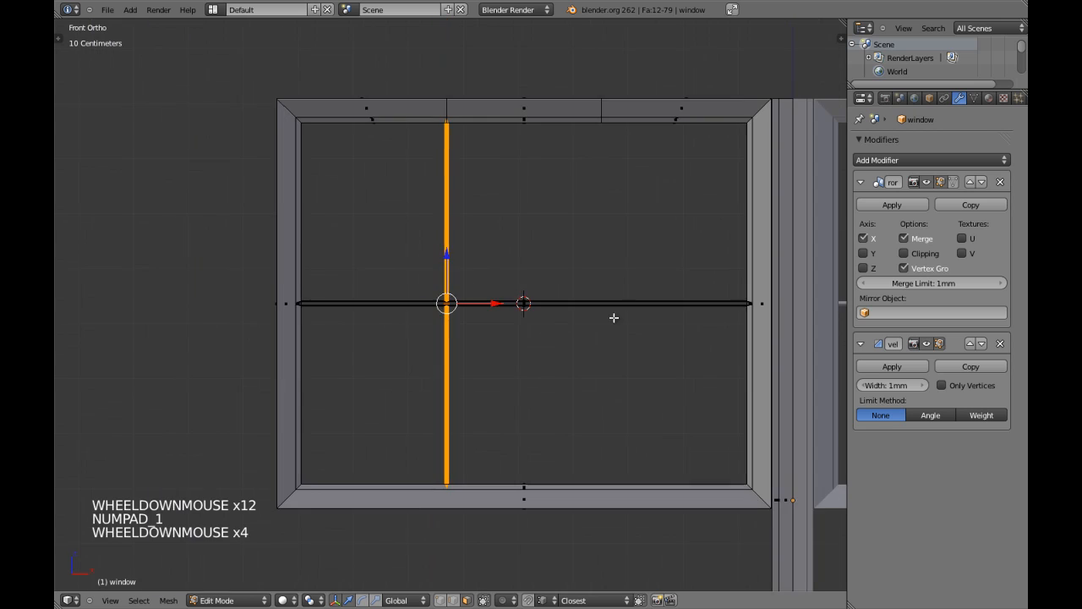
middle_click_drag(614, 316, 572, 321, "shift")
key("shift+d")
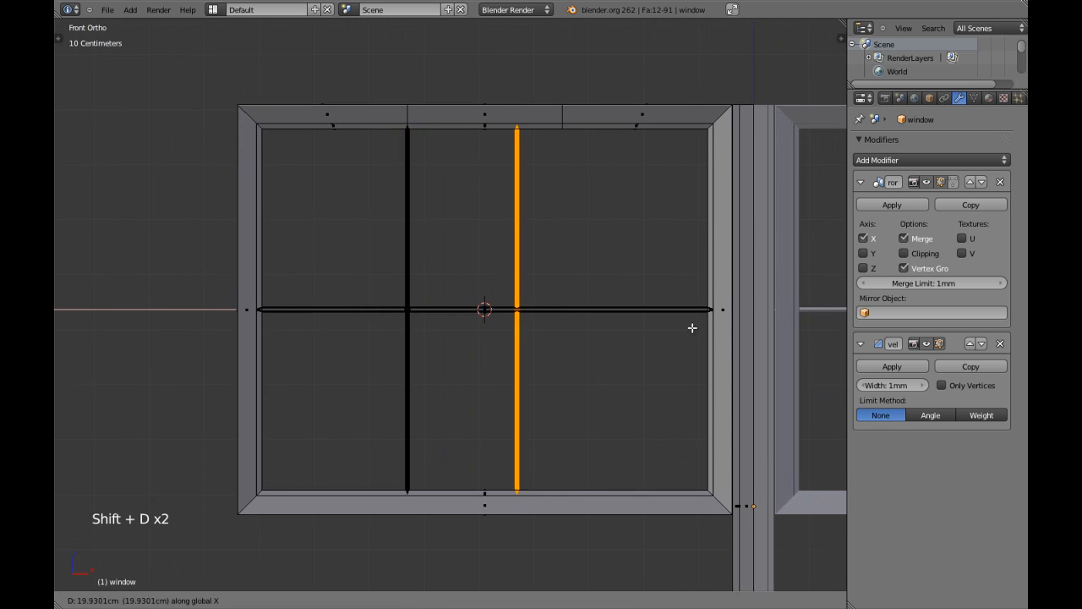
left_click(732, 330, "shift")
key("z")
middle_click_drag(490, 183, 526, 227, "shift")
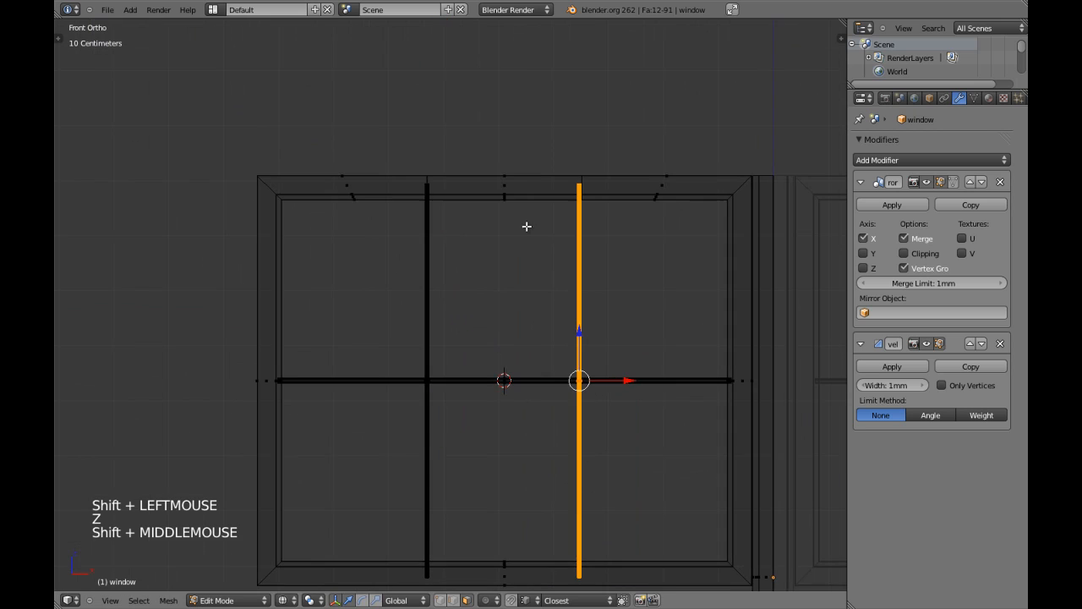
Step: Fine-position the second vertical rod along X so it is centred on the right guide cut of the upper rail
scroll(527, 227, "up", 3)
key("z")
scroll(606, 222, "up", 1)
scroll(607, 209, "up", 1)
middle_click_drag(606, 222, 502, 352, "shift")
scroll(606, 209, "up", 2)
scroll(505, 302, "up", 3)
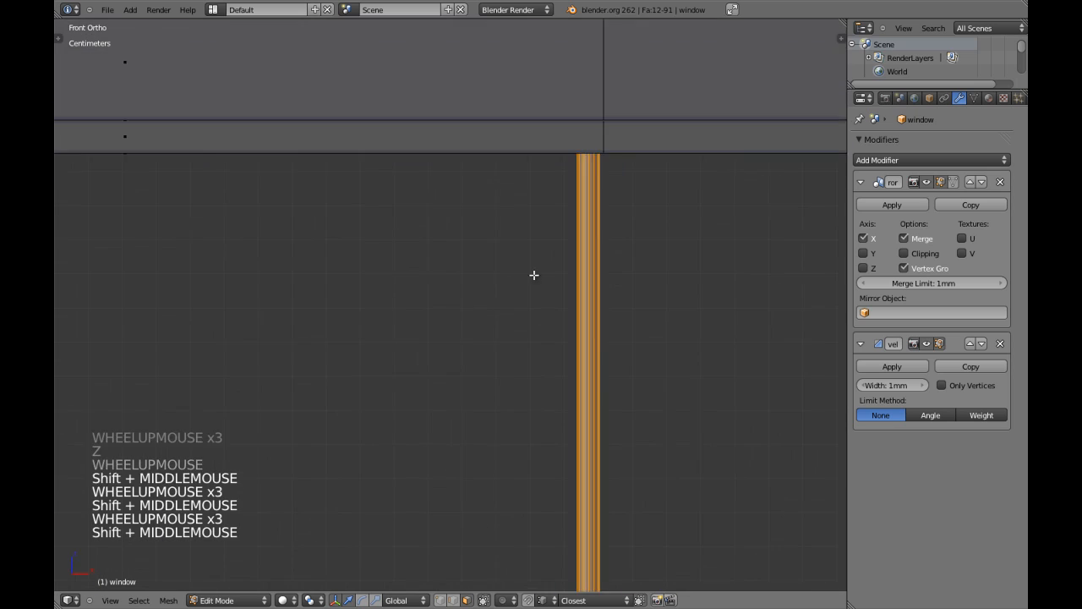
scroll(503, 353, "up", 4)
key("g")
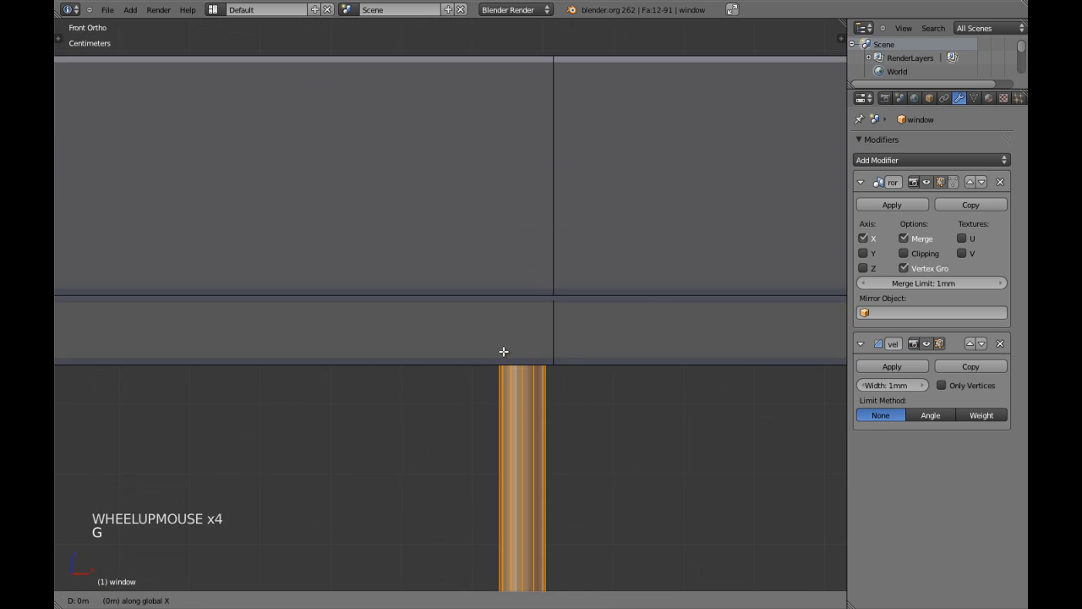
left_click(729, 368, "shift")
scroll(519, 248, "down", 2)
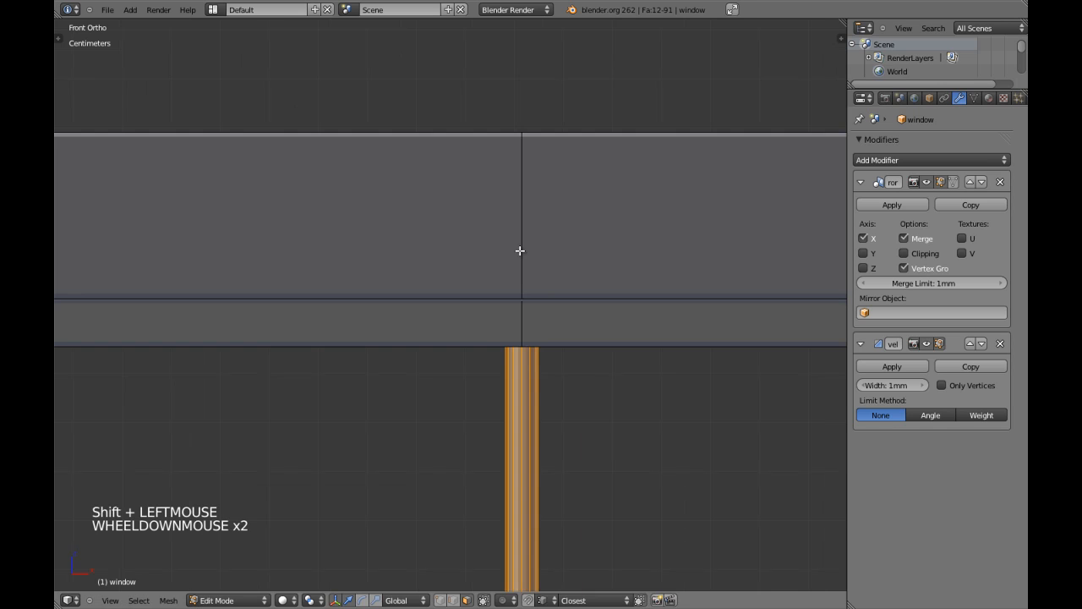
Step: Switch to edge selection and delete the right guide edge loop from the upper rail, keeping the rail's faces
key("a")
right_click(526, 220, "alt+shift")
scroll(532, 220, "down", 3)
key("a")
key("ctrl+Tab")
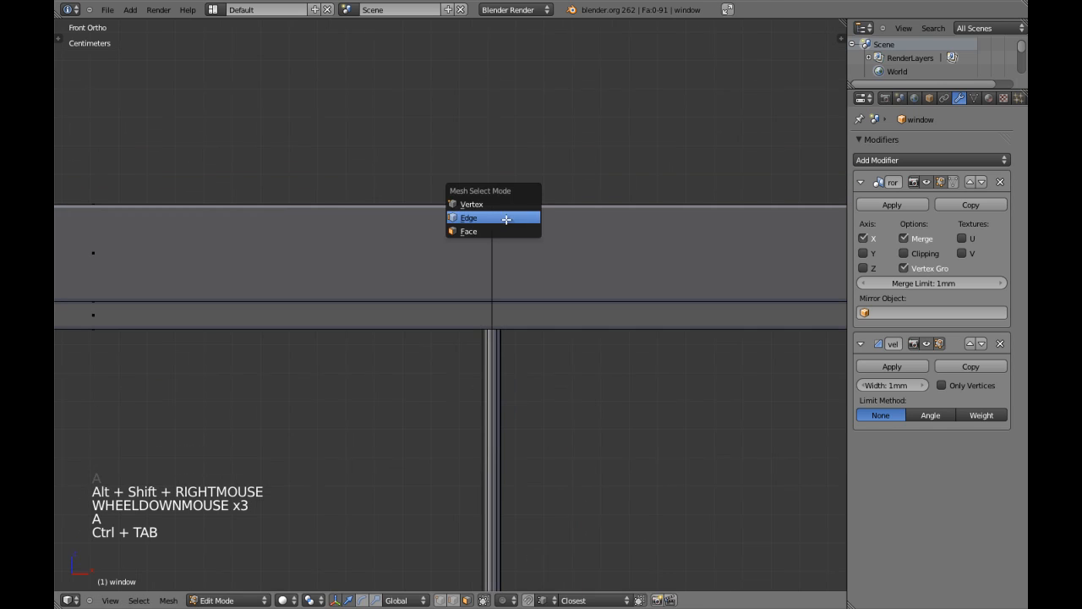
left_click(474, 218)
right_click(487, 271, "alt+shift")
key("x")
left_click(476, 294)
scroll(476, 294, "down", 9)
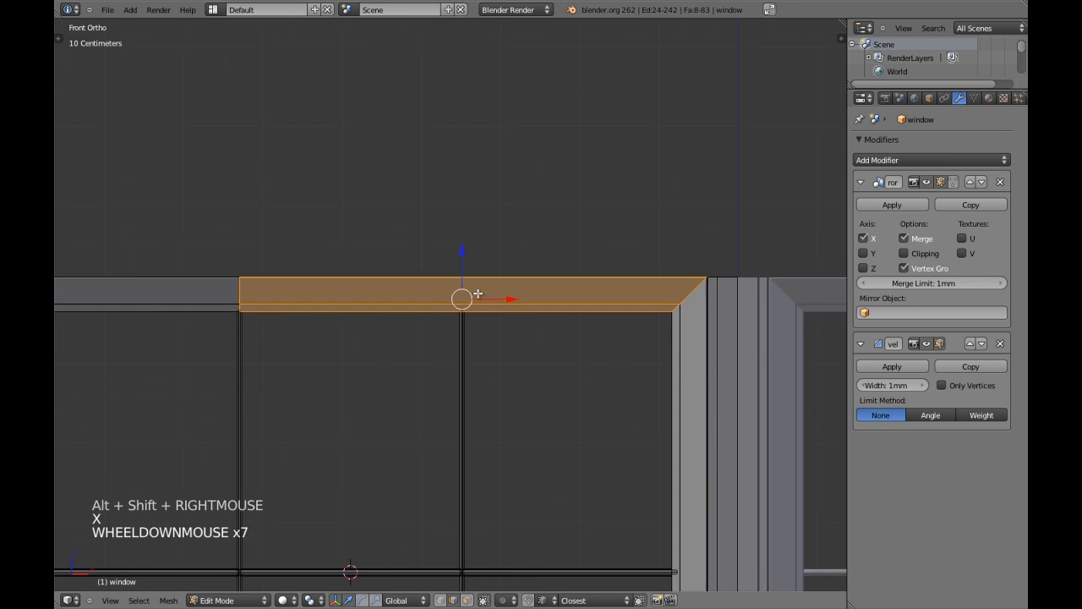
Step: Delete the left guide edge loop from the upper rail and clear the selection
key("a")
key("x")
left_click(305, 297)
key("a")
Step: Examine the sash with its crossing glazing rods from angled views
scroll(413, 307, "down", 4)
middle_click_drag(413, 307, 448, 301, "shift")
middle_click_drag(448, 300, 552, 276)
scroll(478, 175, "up", 3)
key("KP_5")
middle_click_drag(481, 241, 487, 245, "shift")
middle_click_drag(487, 246, 502, 242)
Step: Cut four evenly spaced edge loops across the sash's upper rail from the front view
key("KP_1")
key("KP_5")
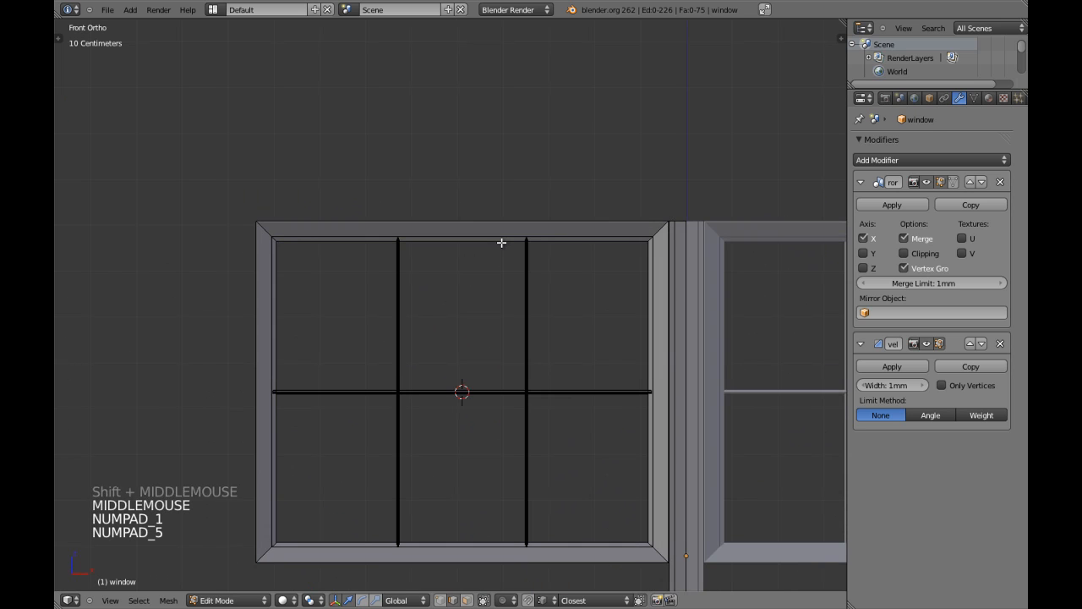
key("ctrl+r")
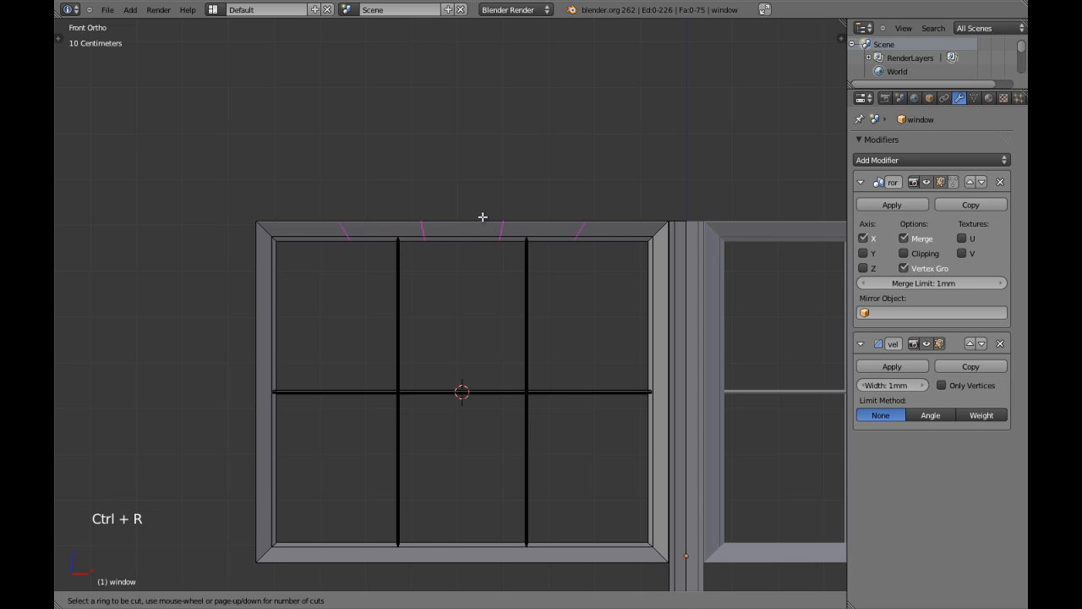
left_click(478, 221)
Step: Try shifting two of the upper rail's new edge loops slightly along Z, and return to object mode
key("a")
right_click(425, 232, "alt+shift")
middle_click_drag(425, 231, 442, 259, "shift")
scroll(449, 278, "up", 2)
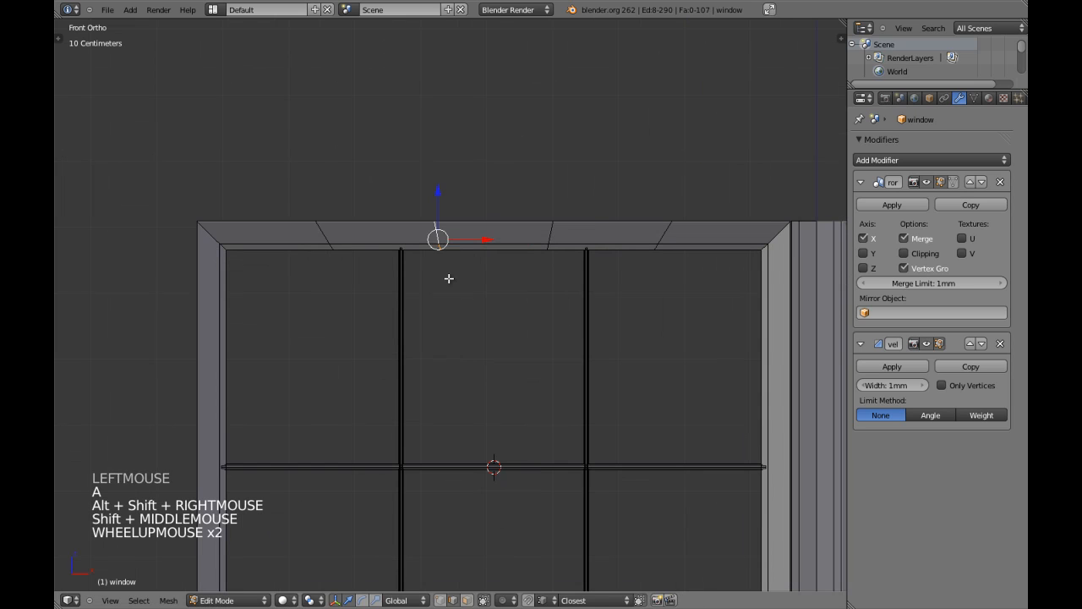
key("g")
key("z")
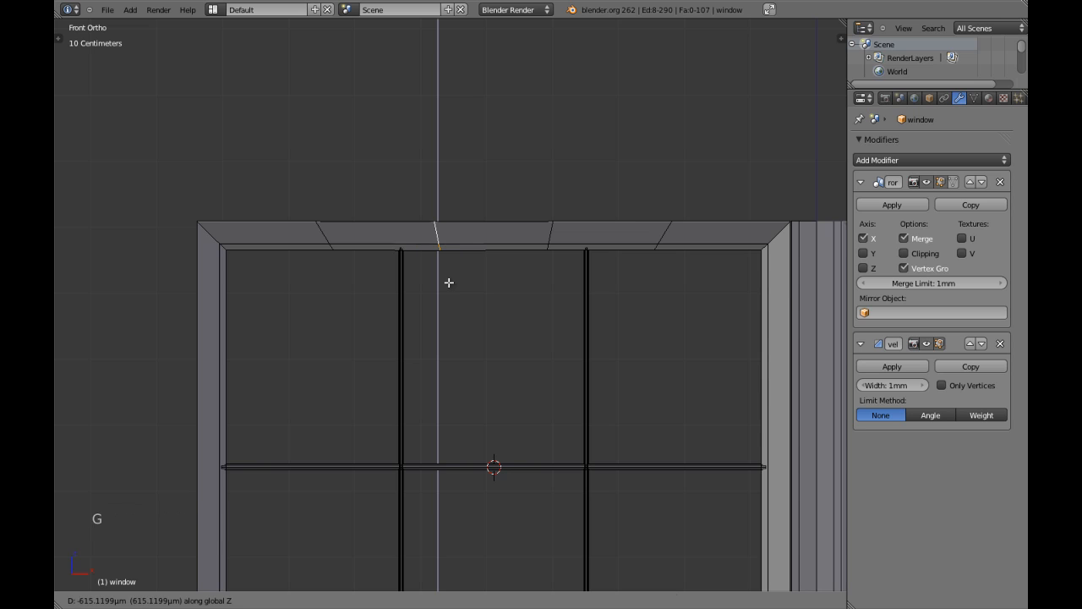
left_click(449, 282, "shift")
key("a")
key("g")
key("z")
left_click(706, 312, "shift")
key("a")
scroll(667, 295, "down", 2)
scroll(667, 296, "down", 2)
key("Tab")
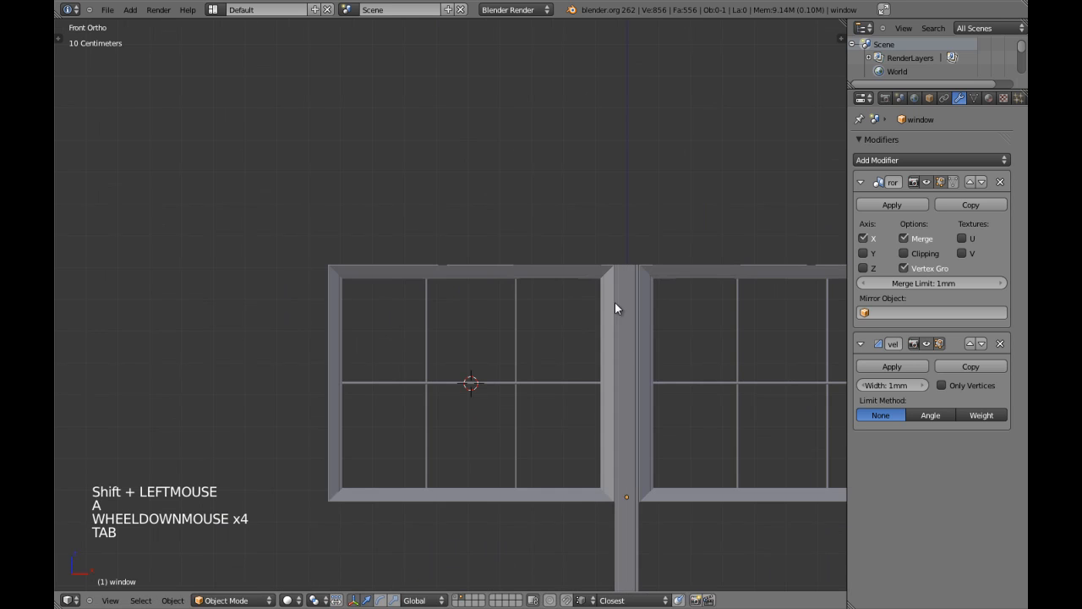
Step: Undo the edge loop shifts and cuts in the upper rail, and clear the selection
scroll(614, 301, "up", 3)
key("Tab")
scroll(579, 285, "up", 1)
key("ctrl+z")
key("ctrl+z")
key("ctrl+z")
key("a")
Step: Examine the mirrored window in object mode, finishing with a front view of the whole object
scroll(541, 287, "down", 6)
key("Tab")
middle_click_drag(532, 307, 617, 317, "shift")
scroll(548, 342, "up", 3)
right_click(546, 254)
key("a")
scroll(624, 294, "down", 1)
right_click(531, 307)
key("KP_1")
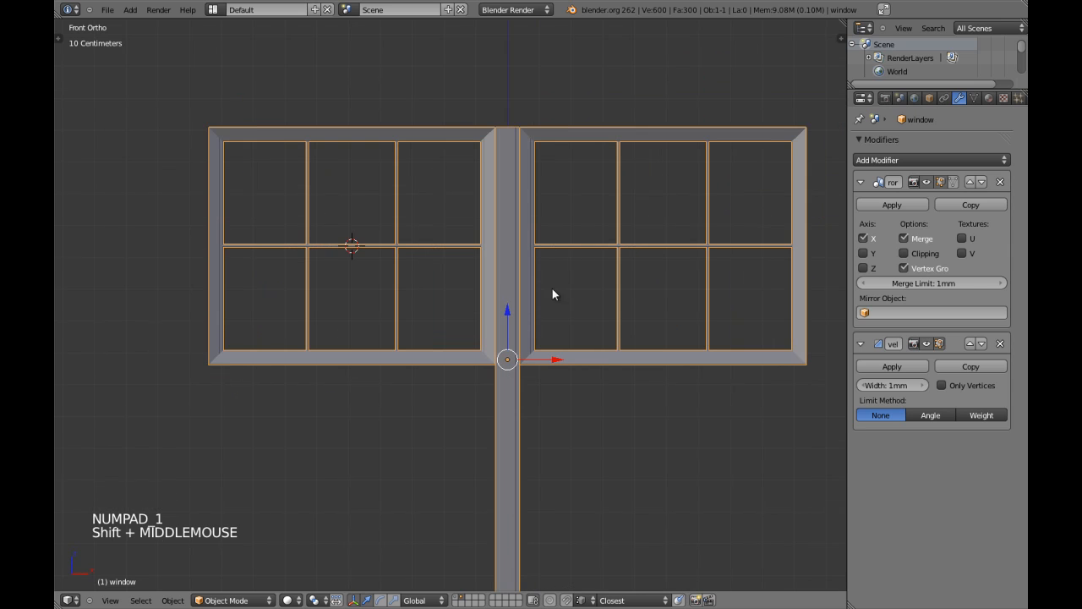
Step: Select the entire left sash with its glazing rods as linked geometry, using a wireframe box selection, and view it from the left side
middle_click_drag(552, 293, 555, 263, "shift")
key("Tab")
key("z")
key("a")
key("ctrl+Tab")
left_click(408, 229)
key("b")
mouse_move(174, 45)
left_mouse_down()
mouse_move(400, 358)
mouse_move(494, 369)
left_mouse_up()
key("ctrl+l")
key("z")
key("ctrl+KP_3")
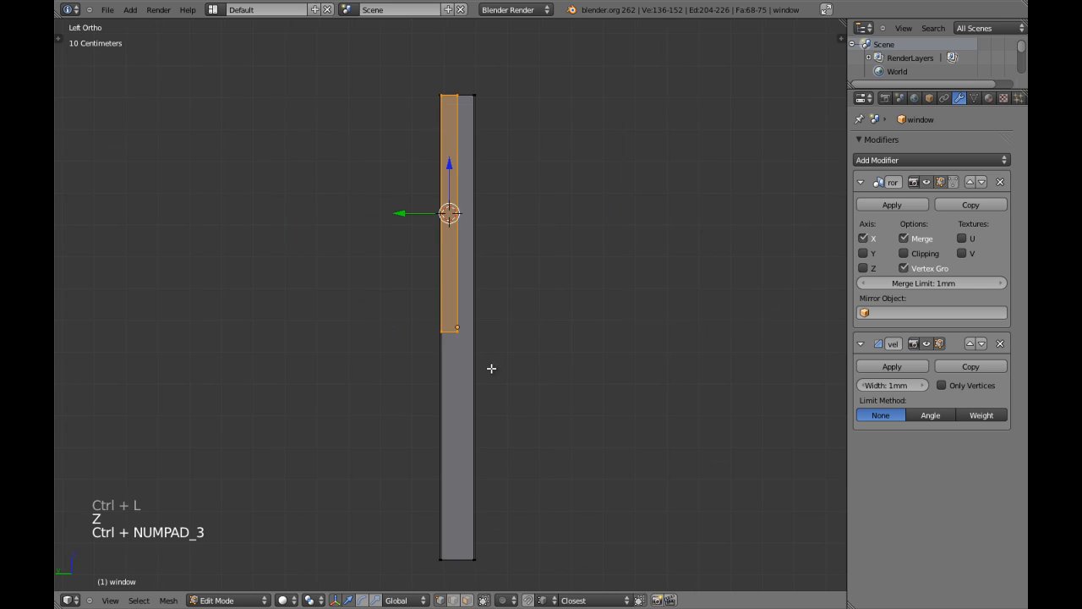
Step: Try to move the sash down along Z to the mullion's foot, and undo the move
middle_click_drag(491, 367, 459, 326, "shift")
key("g")
key("z")
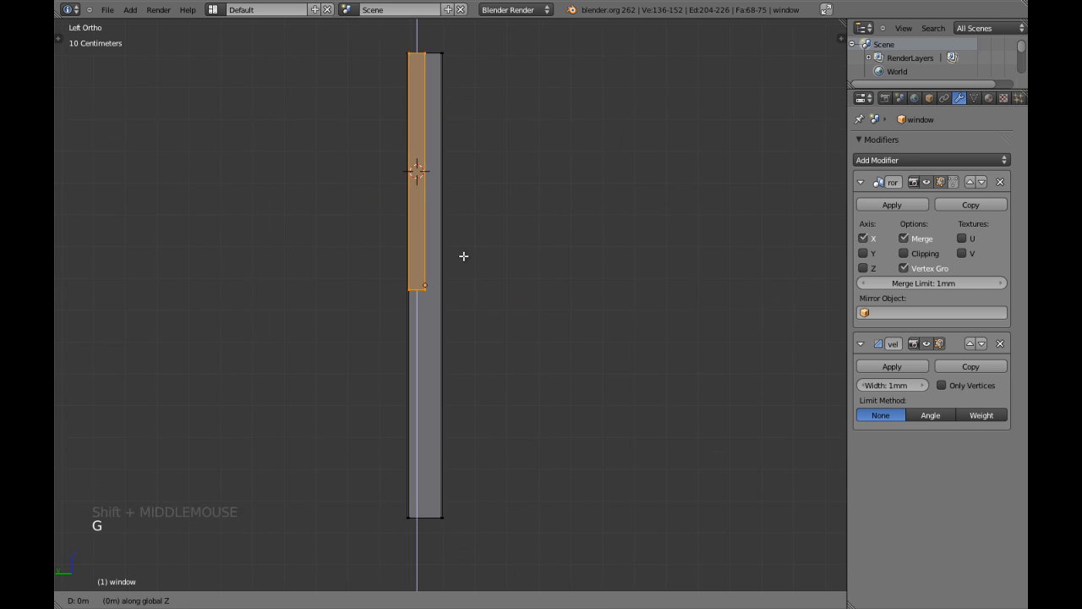
left_click(441, 519, "ctrl")
key("z")
key("z")
middle_click_drag(403, 381, 340, 367)
key("ctrl+z")
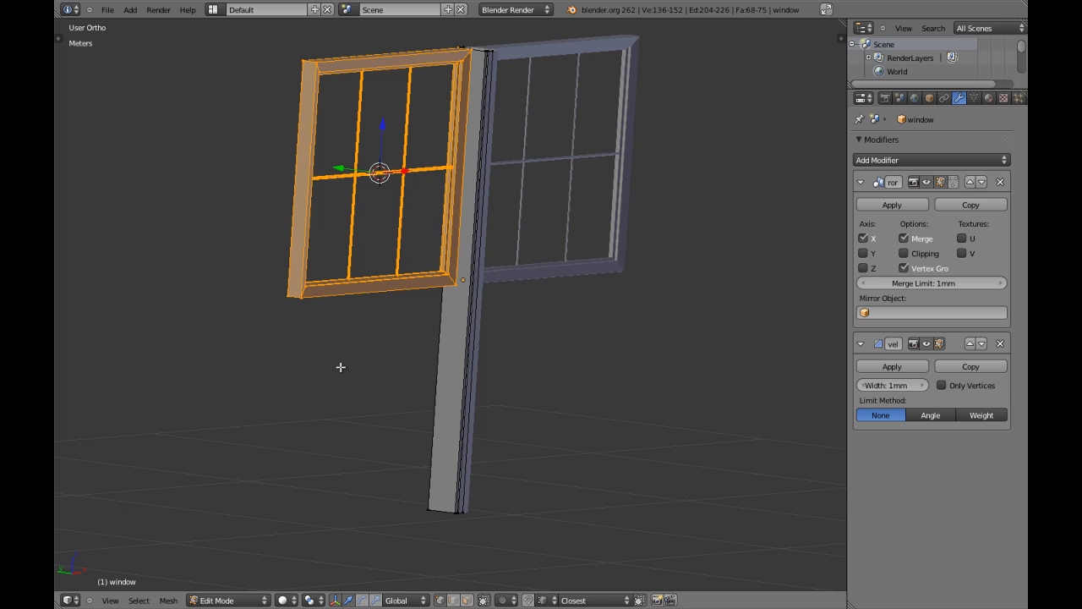
Step: Invert the selection to the mullion and lengthen it slightly along Z
key("ctrl+i")
key("s")
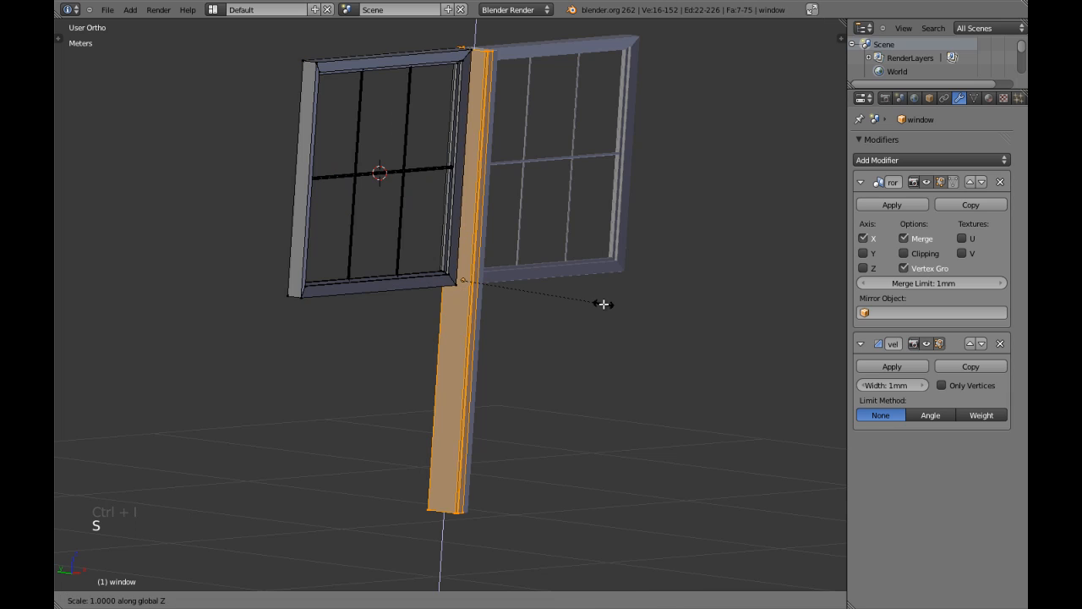
left_click(650, 303, "shift")
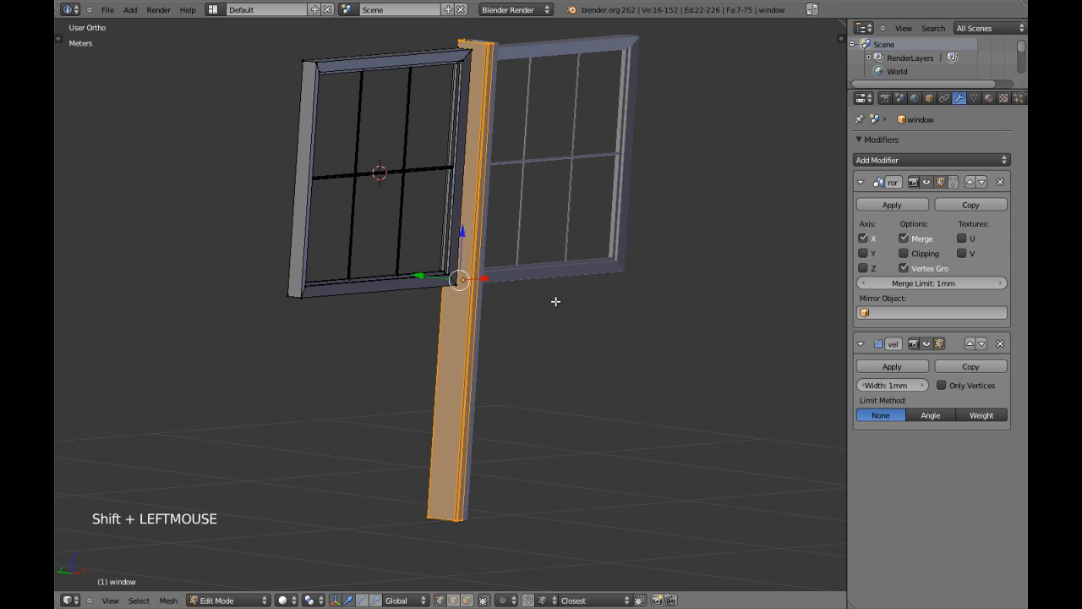
key("a")
key("ctrl+z")
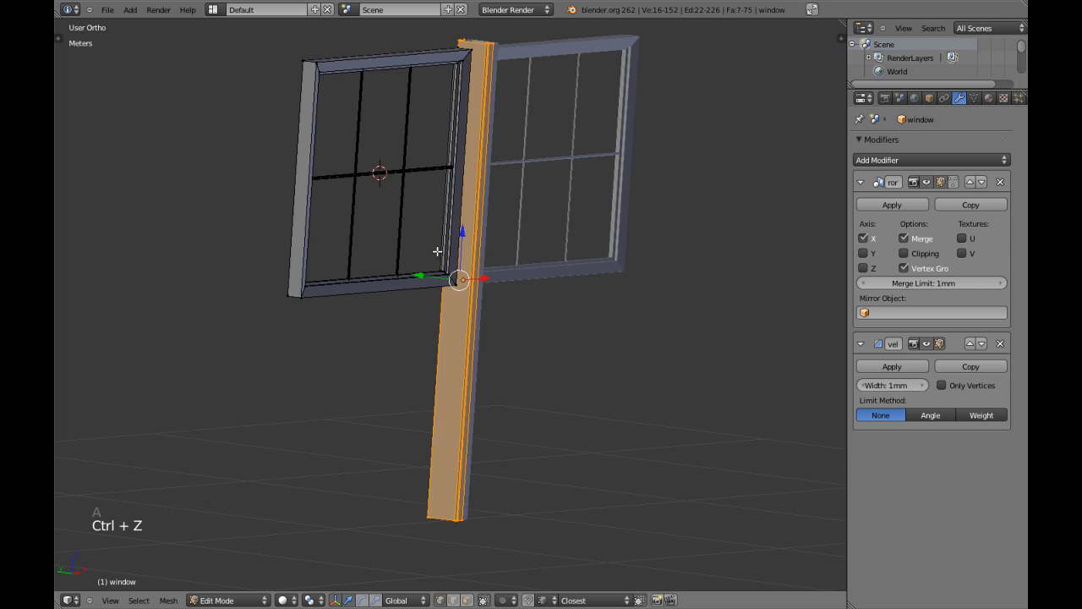
Step: Try duplicating the sash in place, and undo back to before the mullion was lengthened
key("ctrl+i")
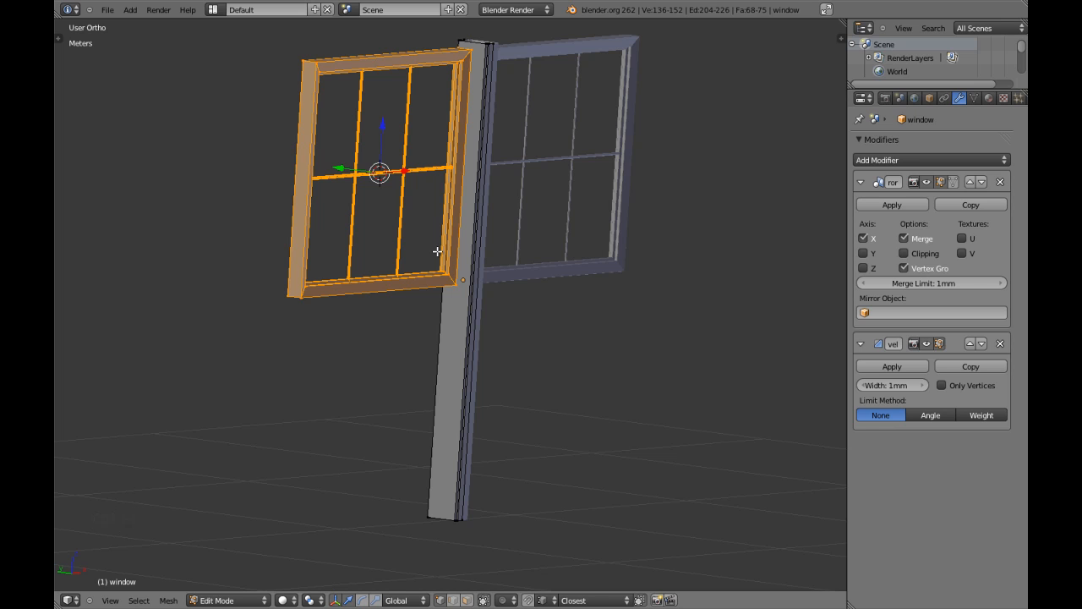
key("ctrl+KP_3")
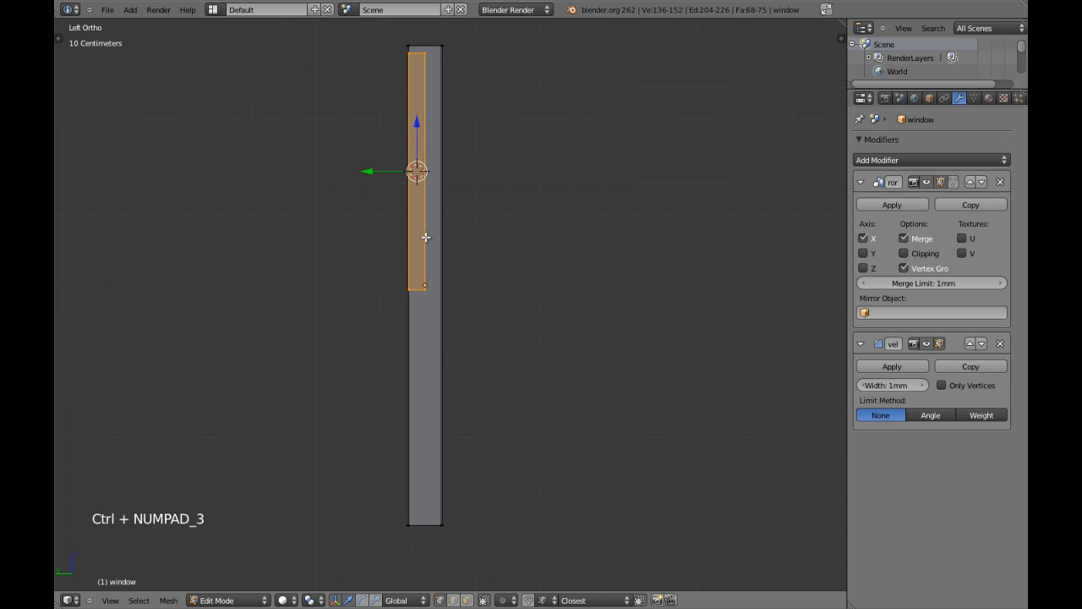
key("shift+d")
right_click(400, 314)
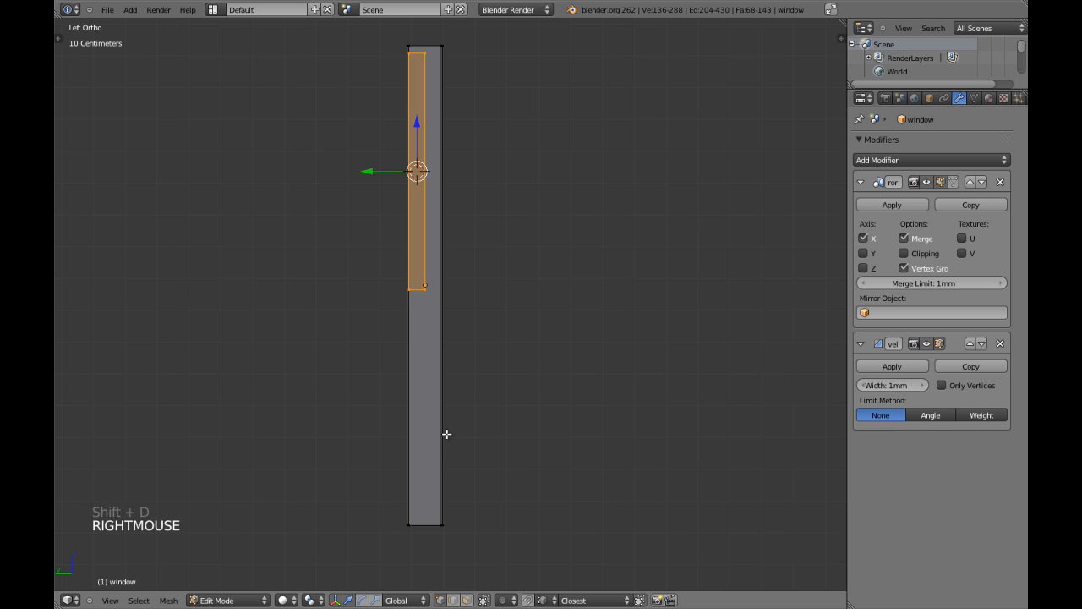
key("ctrl+z")
key("ctrl+z")
key("ctrl+z")
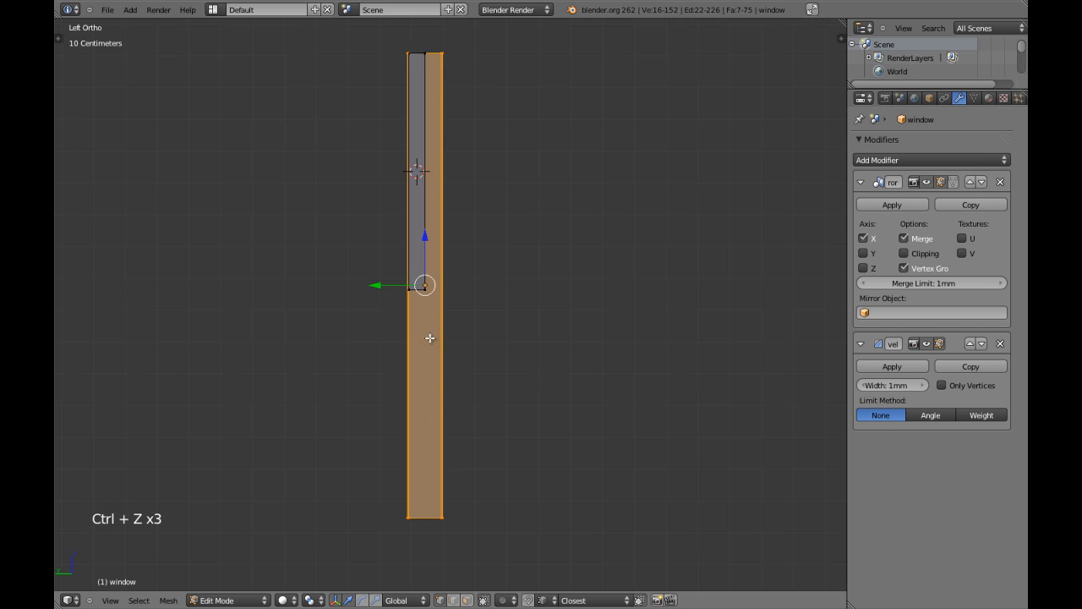
Step: Duplicate the sash and snap the copy down to the mullion's foot to form the lower sash
key("ctrl+i")
key("shift+d")
right_click(459, 330)
key("g")
key("g")
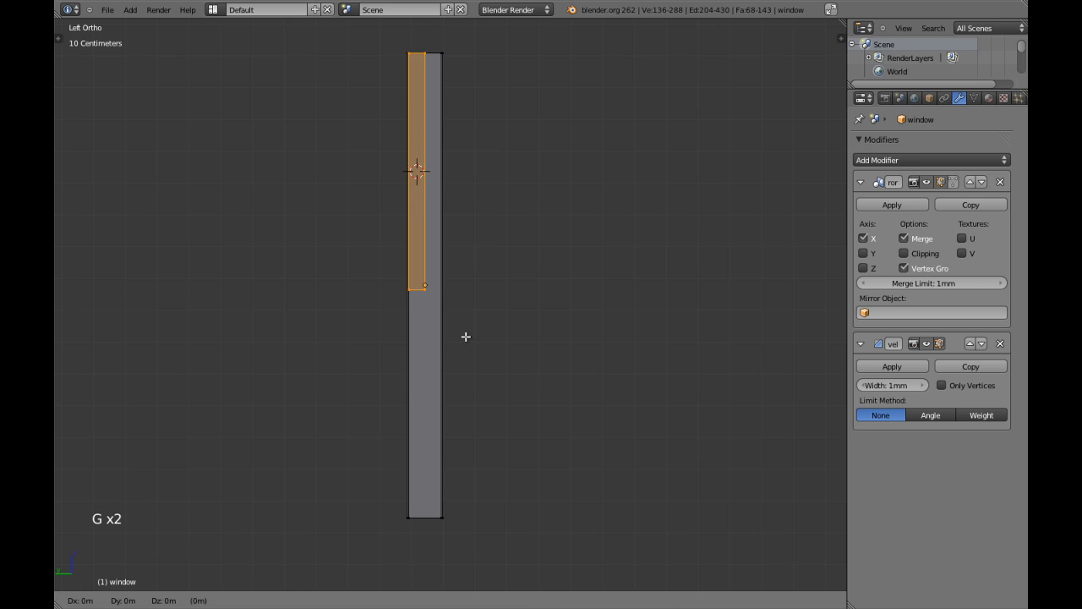
left_click(437, 513, "ctrl")
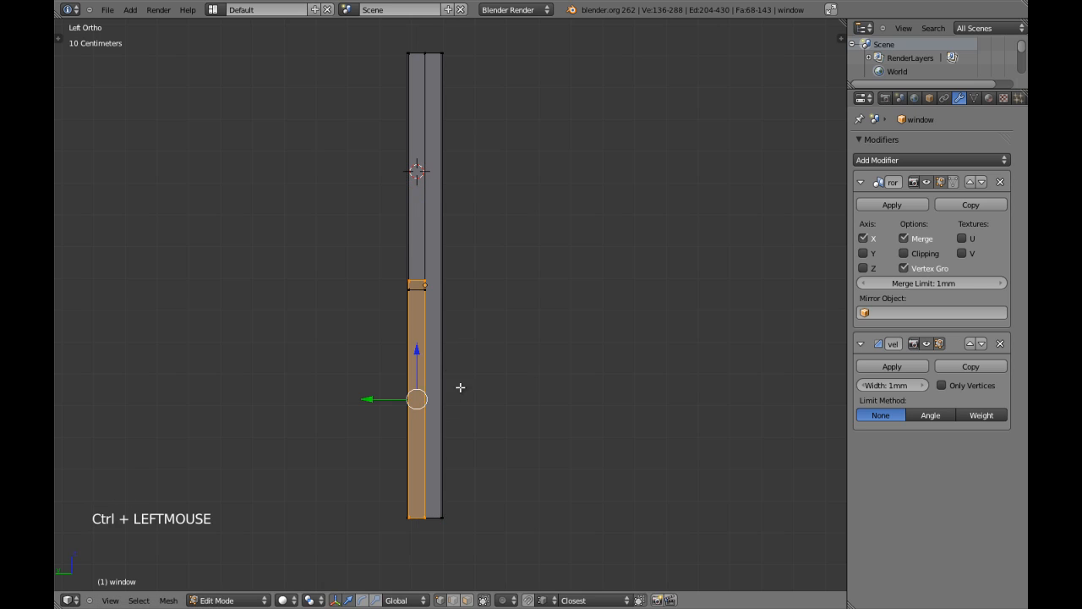
Step: Shift the lower sash along Y and snap it flush against the face of the upper sash
middle_click_drag(459, 387, 465, 386, "shift")
left_click_drag(385, 398, 422, 398)
scroll(415, 305, "up", 3)
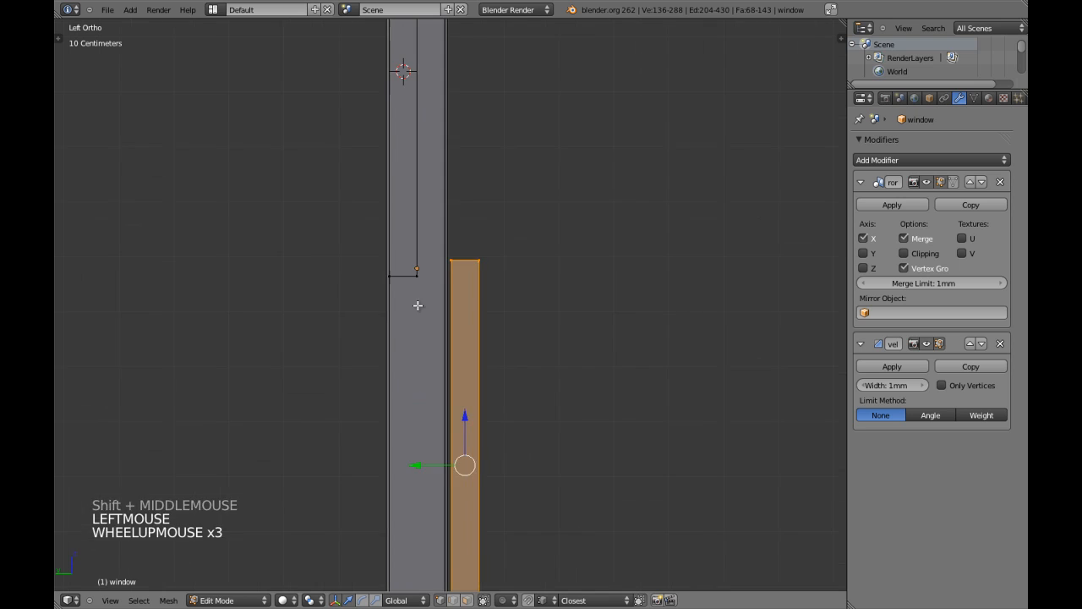
middle_click_drag(415, 304, 418, 327, "shift")
scroll(419, 327, "up", 4)
key("g")
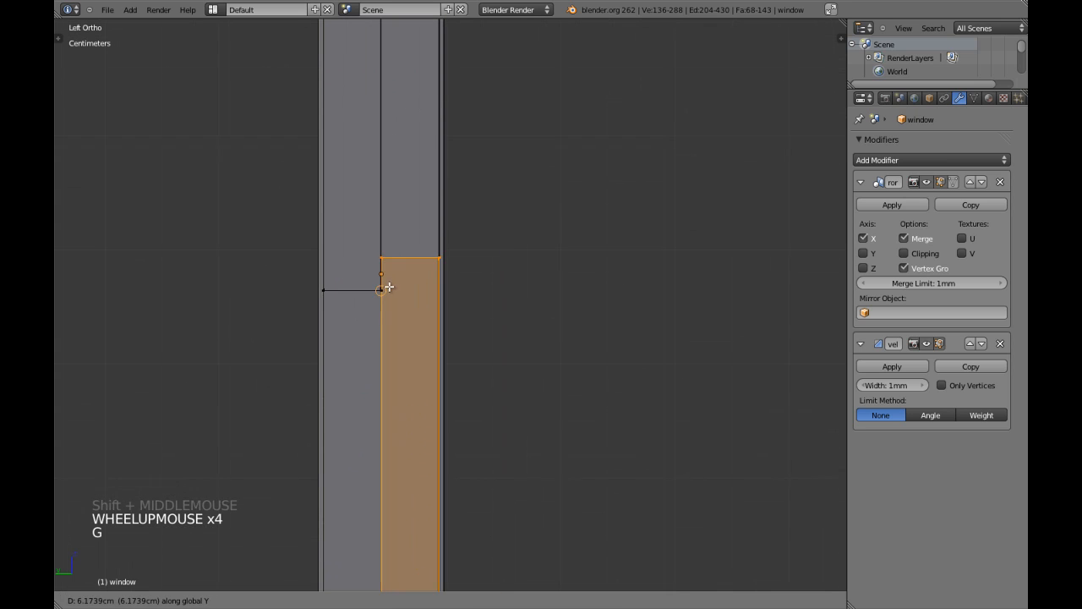
left_click(387, 285, "ctrl")
Step: Examine the window with its staggered upper and lower sashes from angled perspective views
scroll(465, 268, "down", 4)
scroll(512, 329, "down", 2)
middle_click_drag(465, 268, 528, 310)
key("Tab")
scroll(536, 319, "down", 3)
scroll(480, 333, "up", 3)
key("a")
scroll(489, 302, "down", 1)
right_click(494, 303)
scroll(495, 303, "down", 3)
key("KP_5")
scroll(508, 308, "up", 4)
key("a")
scroll(494, 300, "up", 1)
scroll(512, 315, "down", 4)
scroll(491, 320, "down", 1)
right_click(491, 319)
scroll(475, 279, "up", 2)
key("Tab")
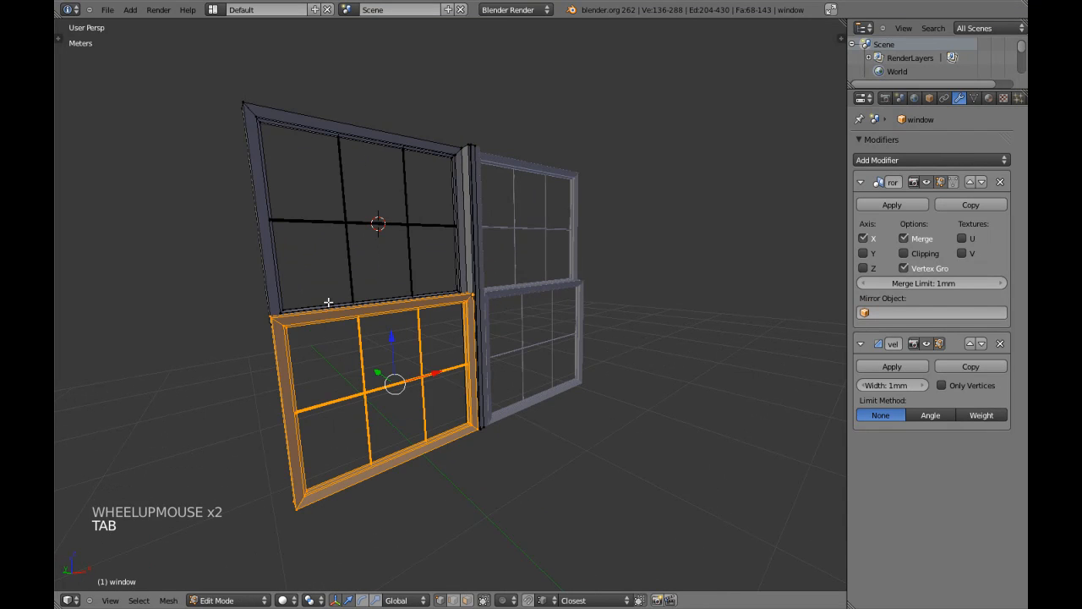
Step: Select the mullion's linked geometry and scale it slightly along Z so it extends past the sashes at both ends
key("KP_3")
key("KP_5")
key("KP_1")
key("a")
middle_click_drag(509, 105, 539, 209, "shift")
scroll(533, 211, "up", 2)
key("z")
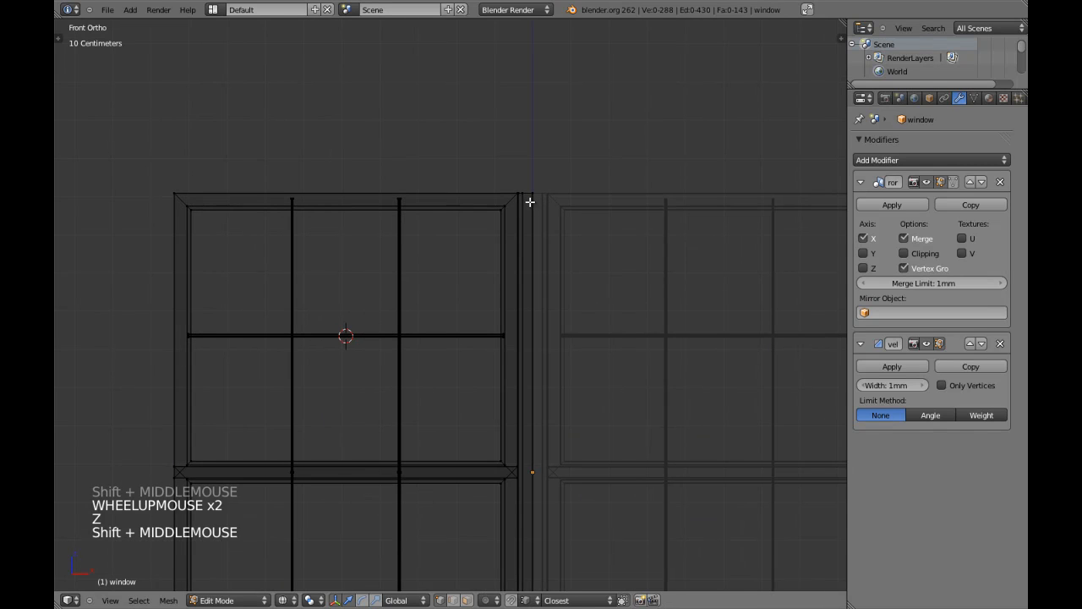
key("l")
key("z")
scroll(540, 231, "down", 2)
key("s")
key("z")
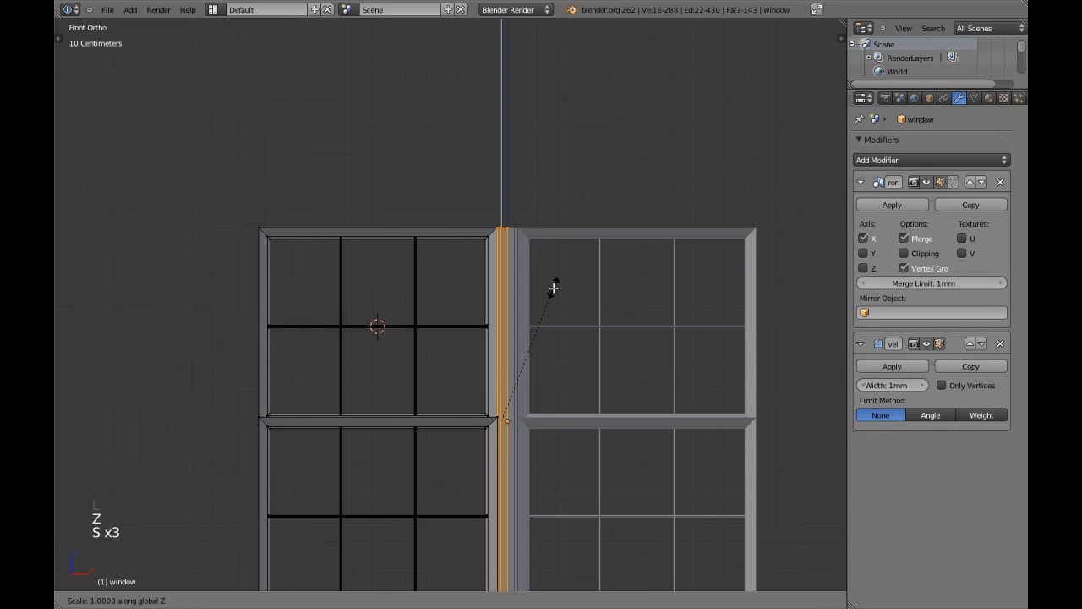
left_click(586, 233)
Step: Examine the whole window with its extended mullion in object mode from an angled perspective view
key("Tab")
scroll(550, 288, "down", 2)
key("a")
middle_click_drag(547, 300, 501, 300, "shift")
key("a")
scroll(478, 317, "up", 1)
middle_click_drag(435, 301, 495, 302)
scroll(479, 316, "up", 2)
scroll(534, 259, "down", 2)
right_click(496, 302)
key("KP_5")
key("a")
key("a")
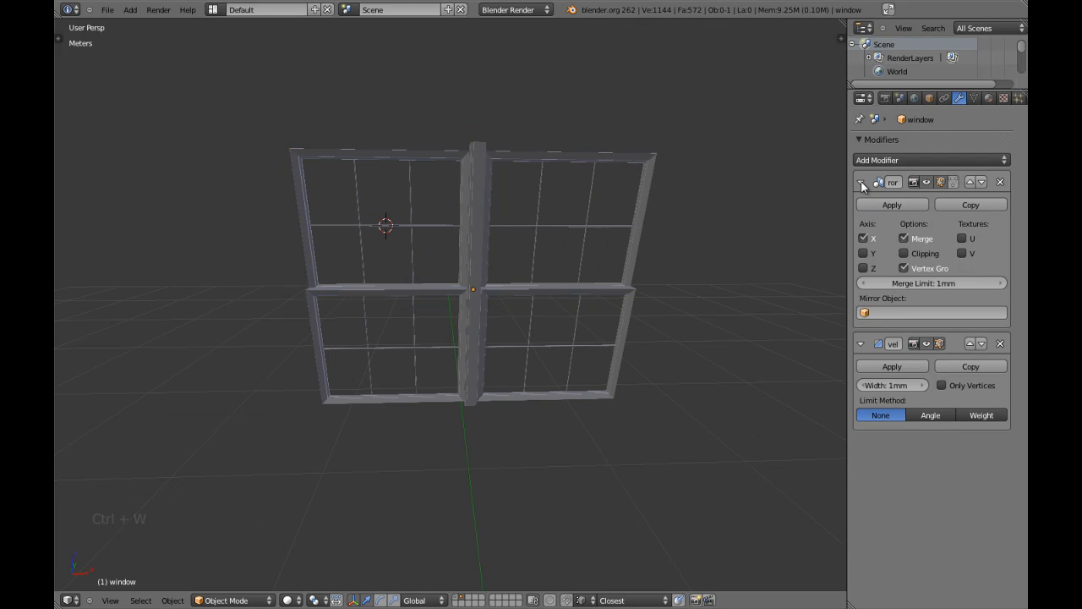
Step: Enable Clipping on the Mirror modifier and collapse the Mirror and Bevel modifier settings
left_click(904, 253)
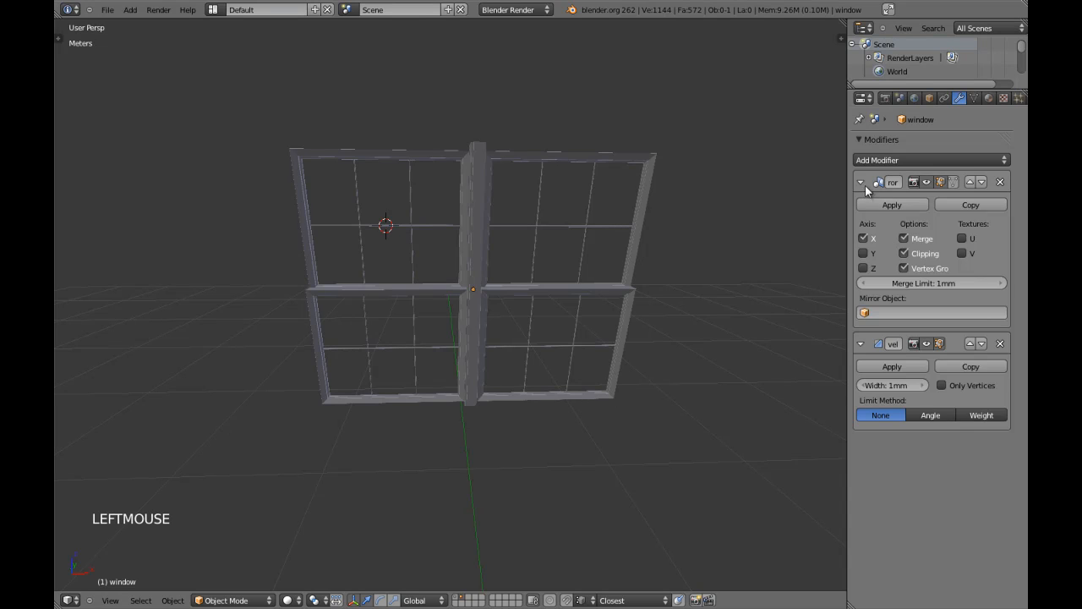
left_click(861, 181)
left_click(861, 207)
Step: Save the file, overwriting the existing version
scroll(579, 204, "up", 3)
key("a")
key("a")
middle_click_drag(463, 267, 480, 267, "shift")
key("ctrl+w")
left_click(480, 267)
Step: In face selection mode, select the top face of the lower sash's upper rail and duplicate it in place
scroll(480, 269, "up", 4)
middle_click_drag(432, 310, 391, 286, "shift")
scroll(406, 302, "down", 1)
key("Tab")
right_click(415, 297)
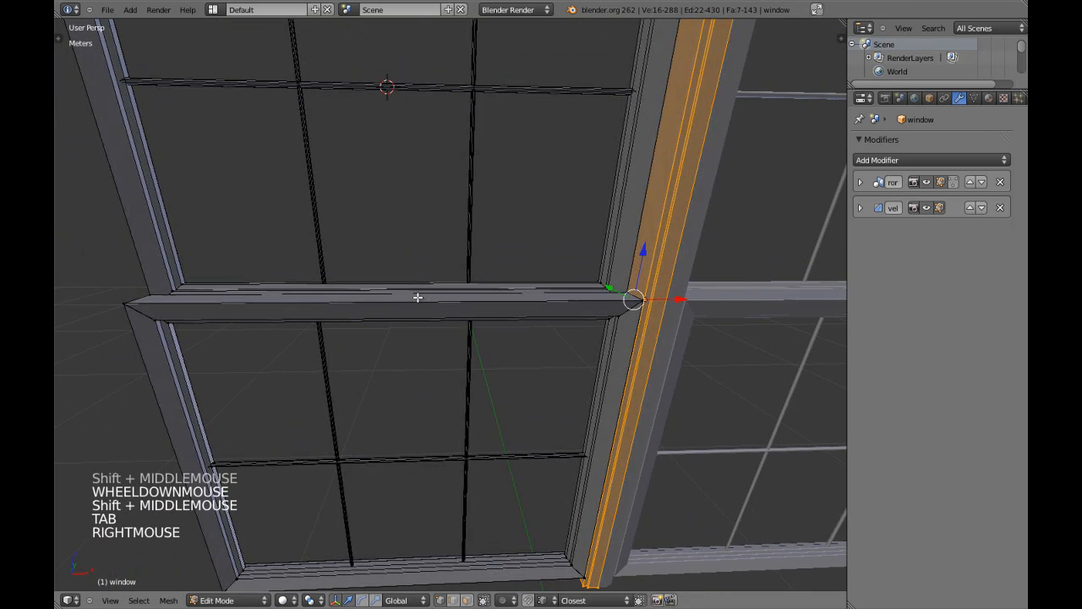
key("ctrl+Tab")
left_click(415, 330)
right_click(394, 299)
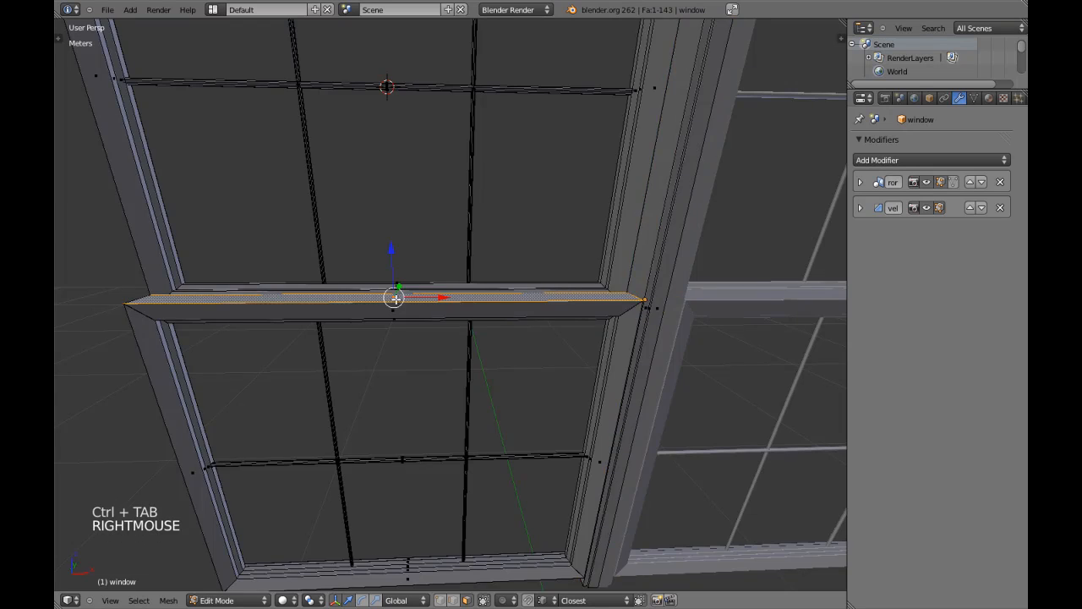
middle_click_drag(394, 300, 430, 320)
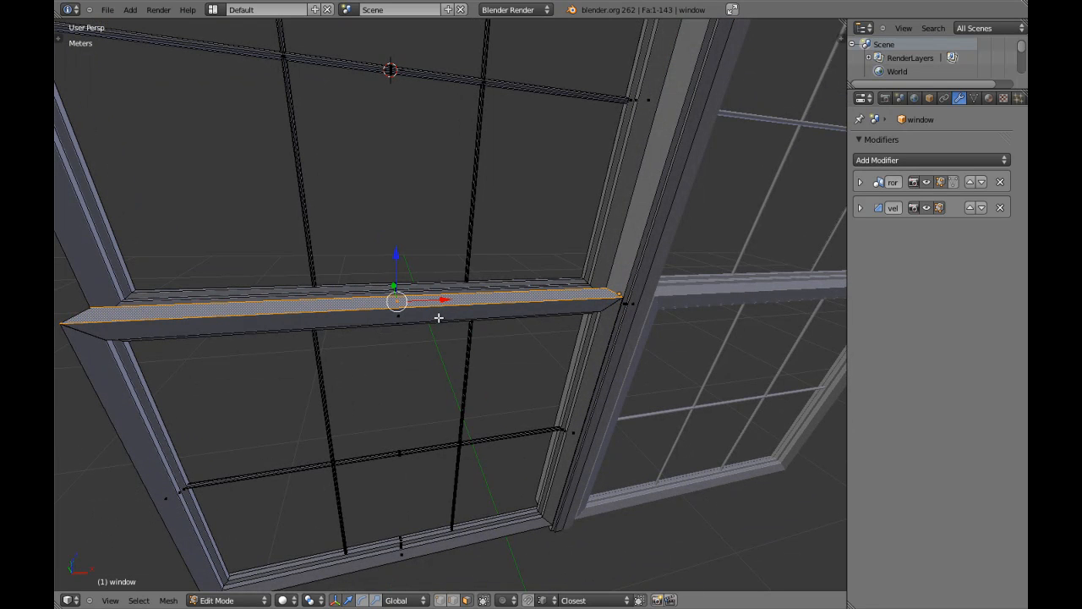
key("shift+d")
right_click(503, 276)
Step: Scale the duplicated face uniformly to 0.45
middle_click_drag(503, 287, 441, 294)
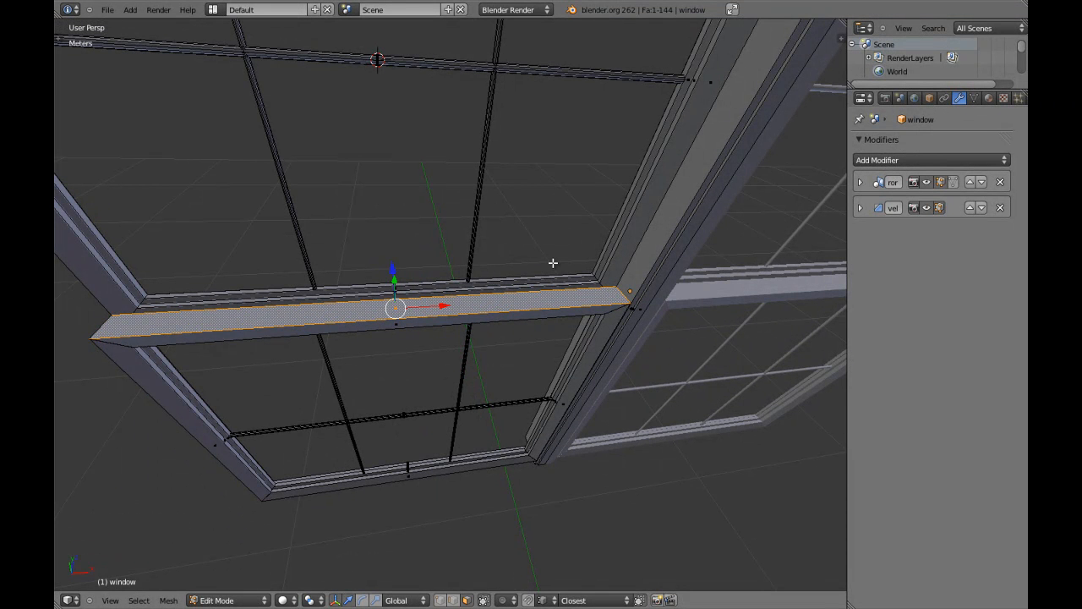
key("s")
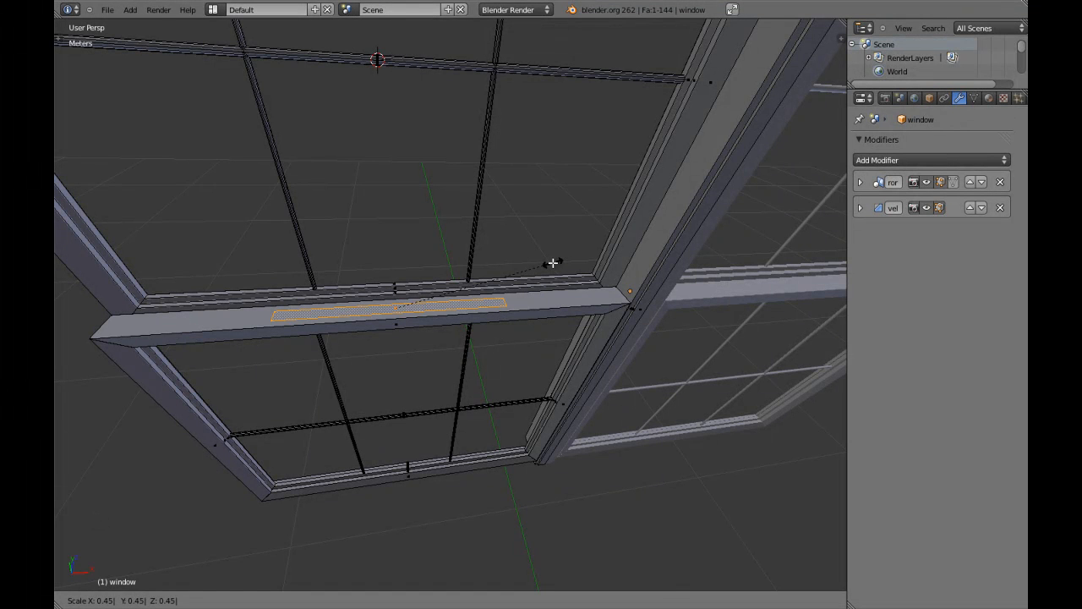
left_click(552, 263)
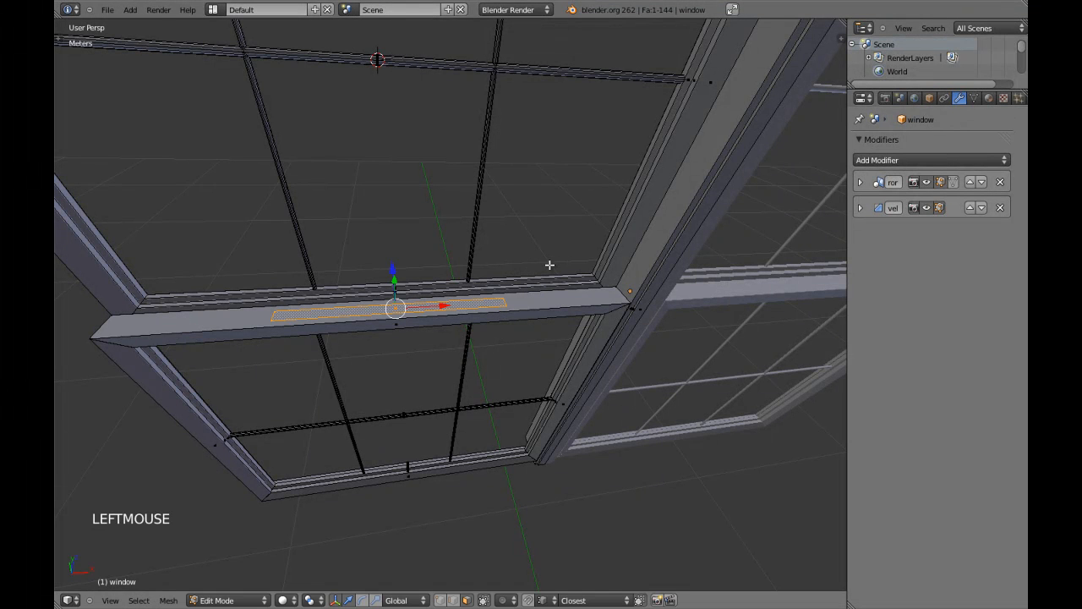
Step: Scale the duplicated rail face to 0.12 along the global X axis in an orthographic top view
key("KP_7")
key("KP_5")
key("z")
type("zsx0.12")
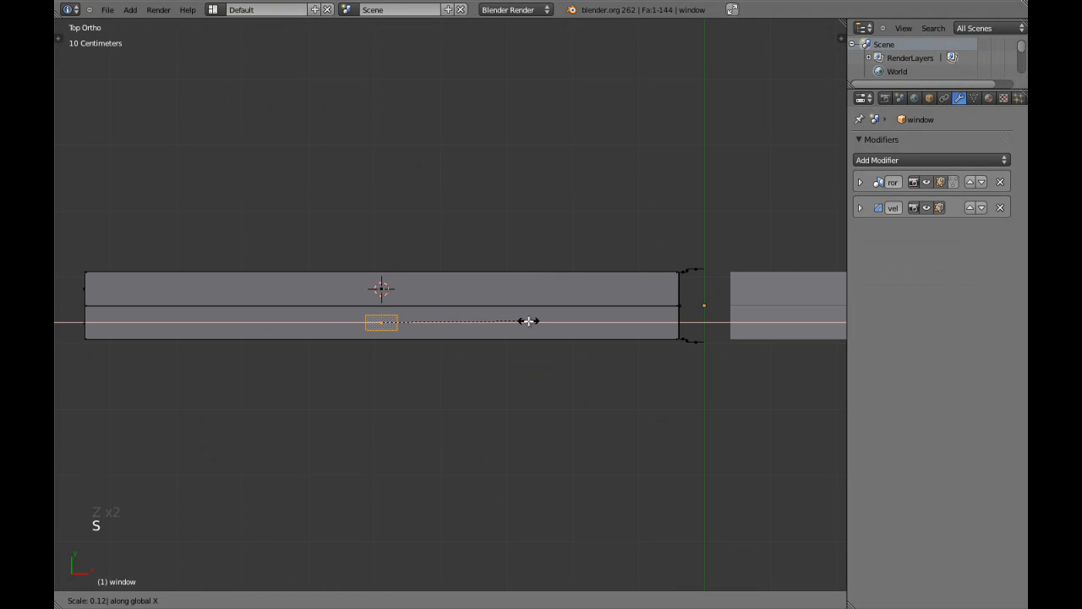
key("Return")
Step: Extrude the small face upward from the rail to form a low rectangular block
scroll(422, 379, "up", 2)
scroll(446, 331, "down", 3)
middle_click_drag(423, 379, 410, 284)
scroll(437, 292, "up", 2)
scroll(432, 240, "up", 3)
key("e")
key("e")
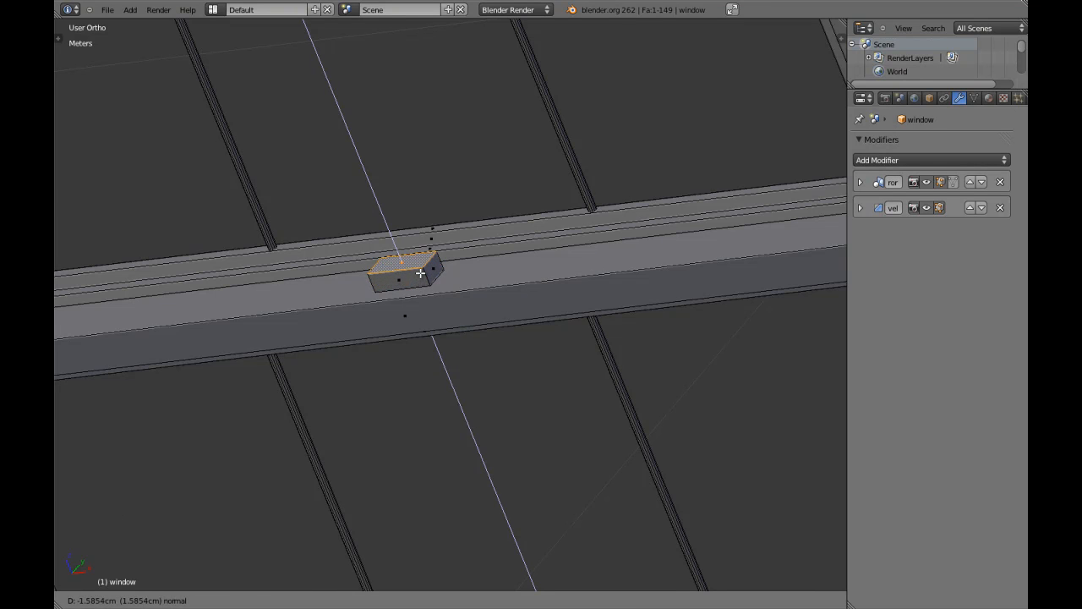
left_click(426, 265)
Step: Add a centred loop cut along the length of the small block, splitting its top face into front and rear halves
middle_click_drag(426, 264, 492, 295)
scroll(465, 237, "up", 3)
key("a")
middle_click_drag(492, 296, 493, 322)
key("ctrl+r")
right_click(415, 247)
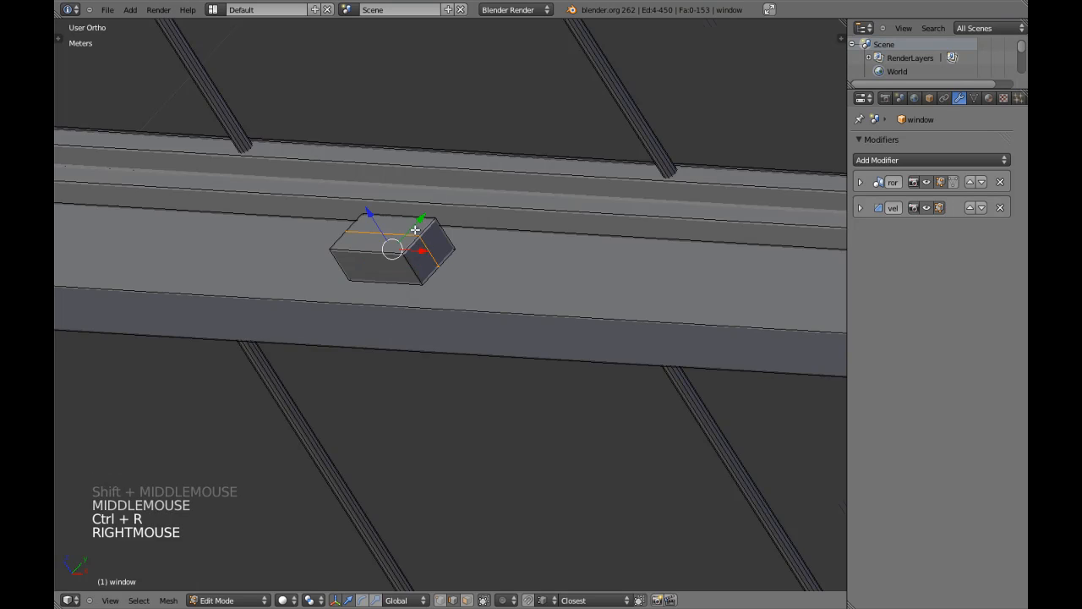
Step: In face selection mode, select the rear half of the block's top face and extrude it upward into a raised step
scroll(416, 245, "up", 2)
key("a")
key("ctrl+Tab")
left_click(418, 229)
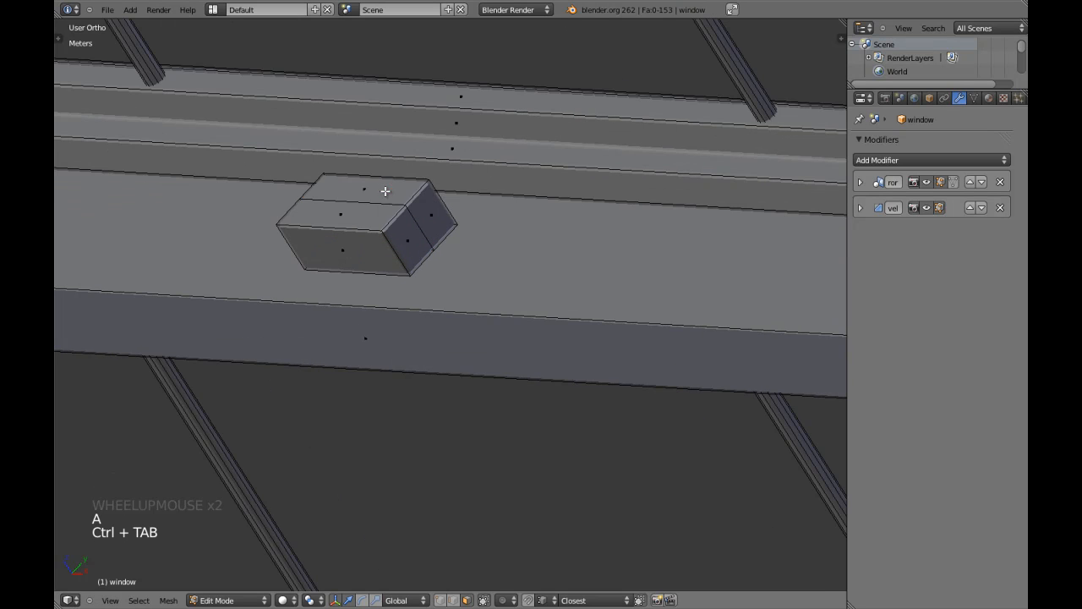
right_click(386, 191)
key("e")
key("e")
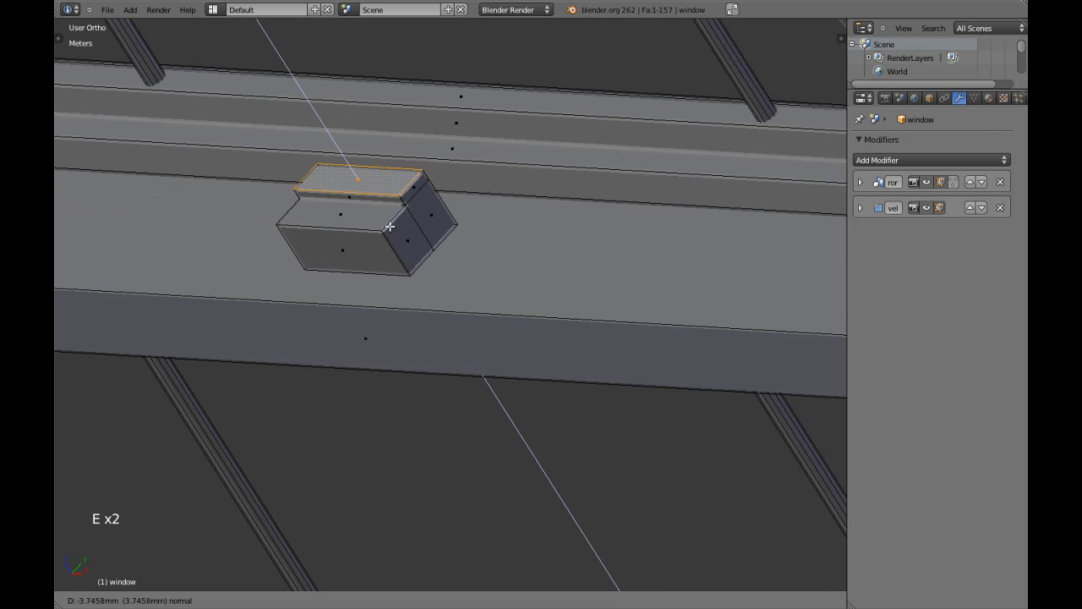
left_click(383, 215)
Step: Select the two lower faces at each end of the stepped block and extrude them in place
right_click(410, 237)
right_click(427, 211, "shift")
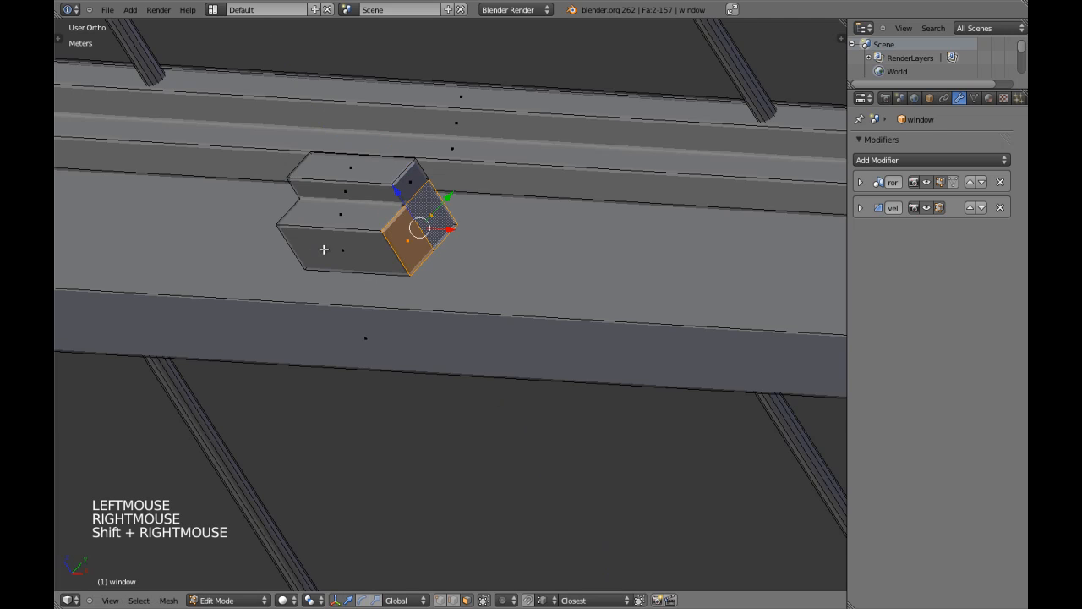
middle_click_drag(324, 248, 324, 271)
middle_click_drag(325, 271, 326, 293)
right_click(307, 173, "shift")
right_click(299, 158, "shift")
key("e")
right_click(370, 222)
Step: Scale the extruded end faces down in Y and Z, excluding the X axis, to inset them
middle_click_drag(369, 222, 367, 265)
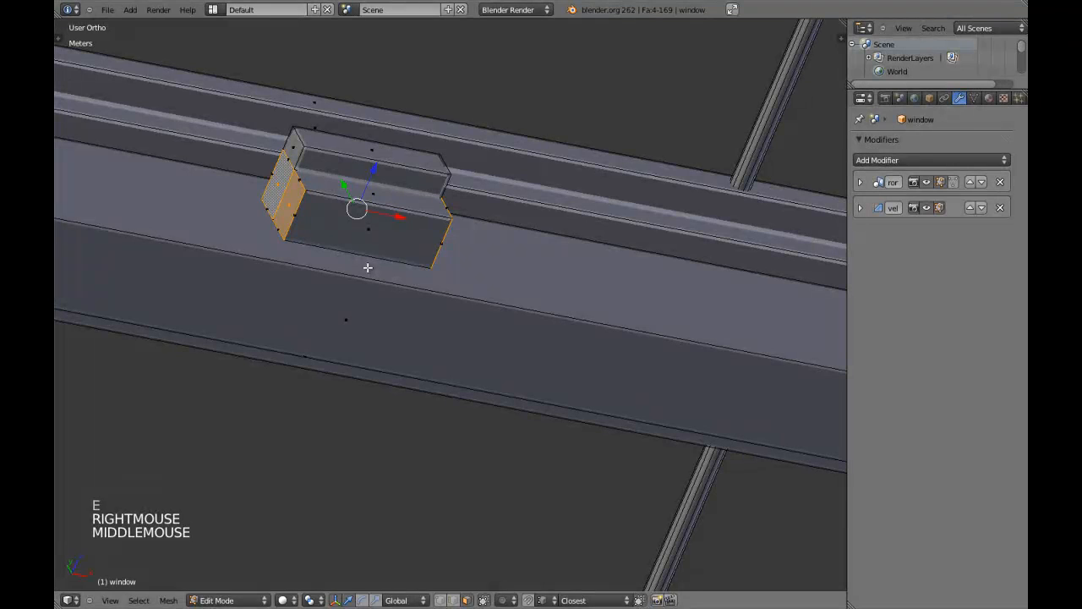
key("s")
key("s")
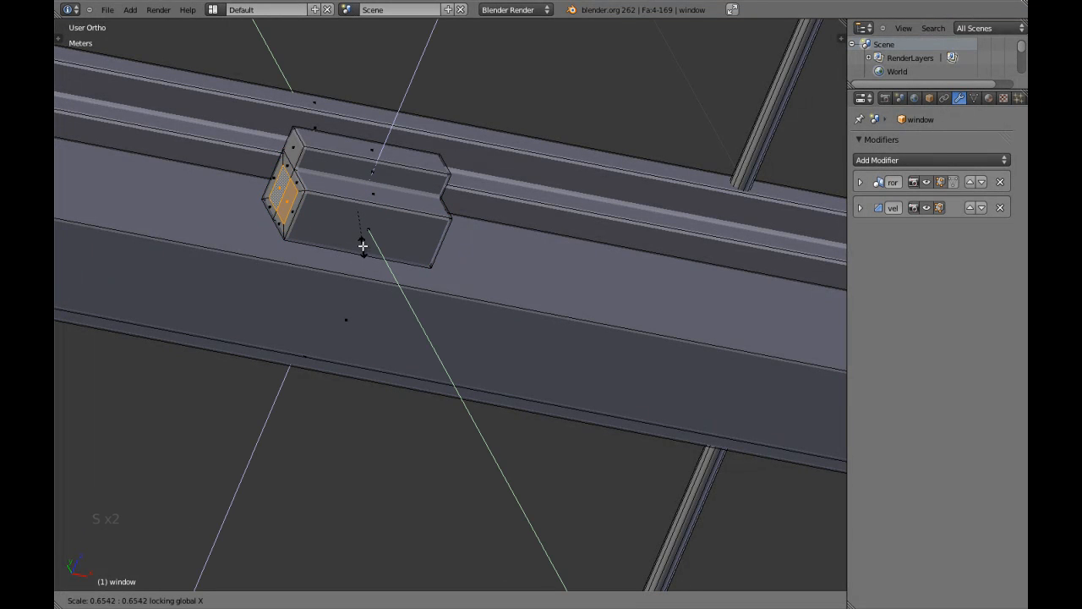
left_click(359, 242)
Step: Extrude the inset end faces in place and scale them outward along X so they protrude from both ends of the block
right_click(394, 278)
key("s")
key("s")
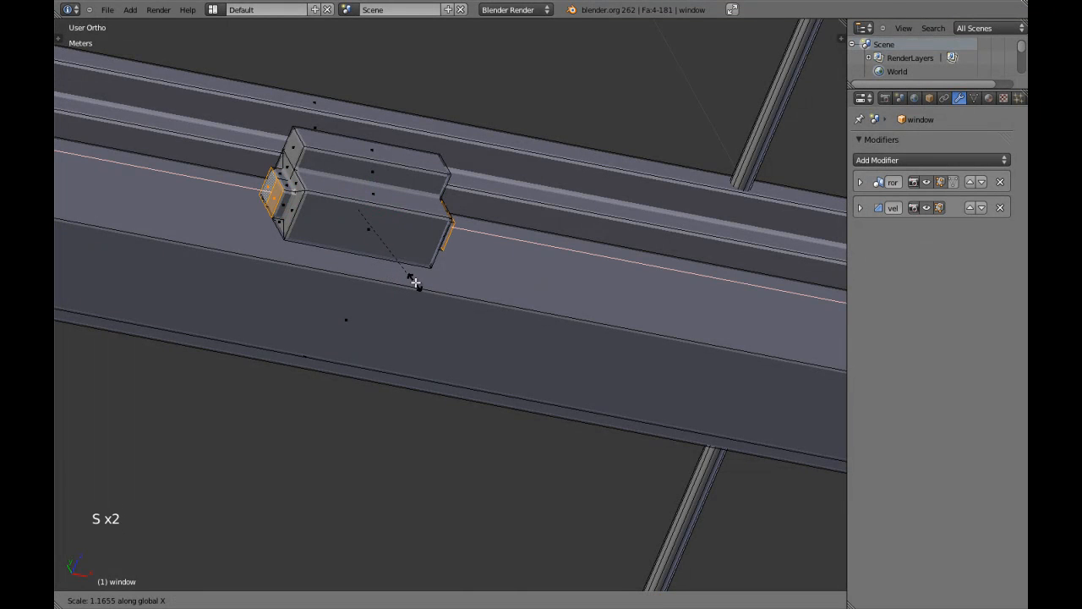
left_click(423, 284)
Step: Return to Object Mode, deselect the window and view the whole model in perspective
key("Tab")
scroll(496, 278, "down", 15)
middle_click_drag(519, 282, 524, 337)
key("a")
key("KP_5")
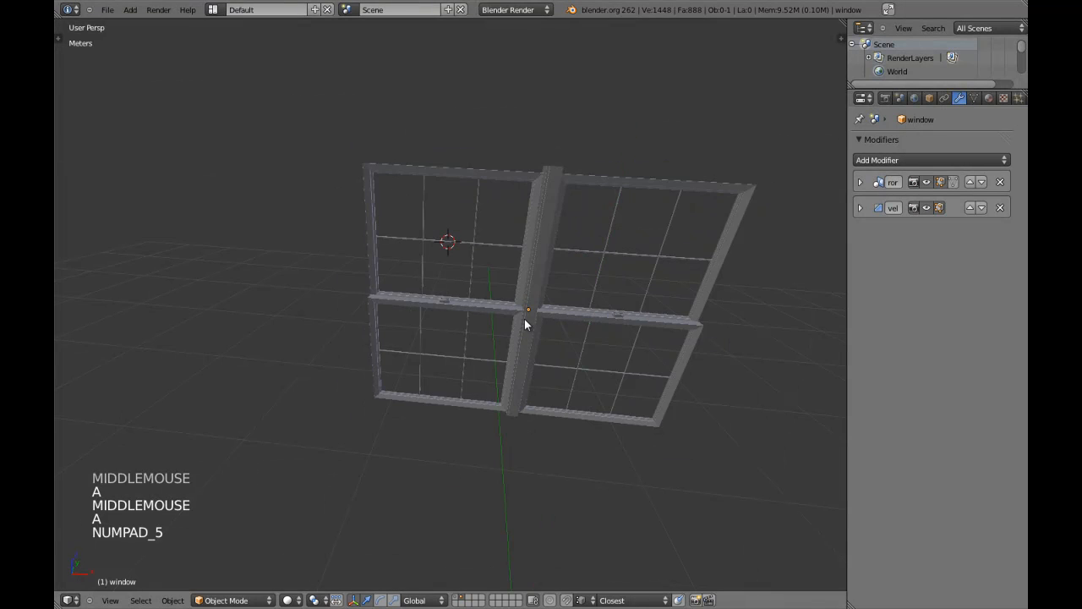
Step: Show the attic room's layer together with the window and save the file
key("shift+1")
middle_click_drag(553, 355, 551, 308)
scroll(448, 369, "down", 2)
middle_click_drag(447, 370, 495, 328, "shift")
key("ctrl+w")
Step: Select the glazing rods' window object, snap the 3D cursor to it at the centre of the window, and deselect everything
right_click(490, 275)
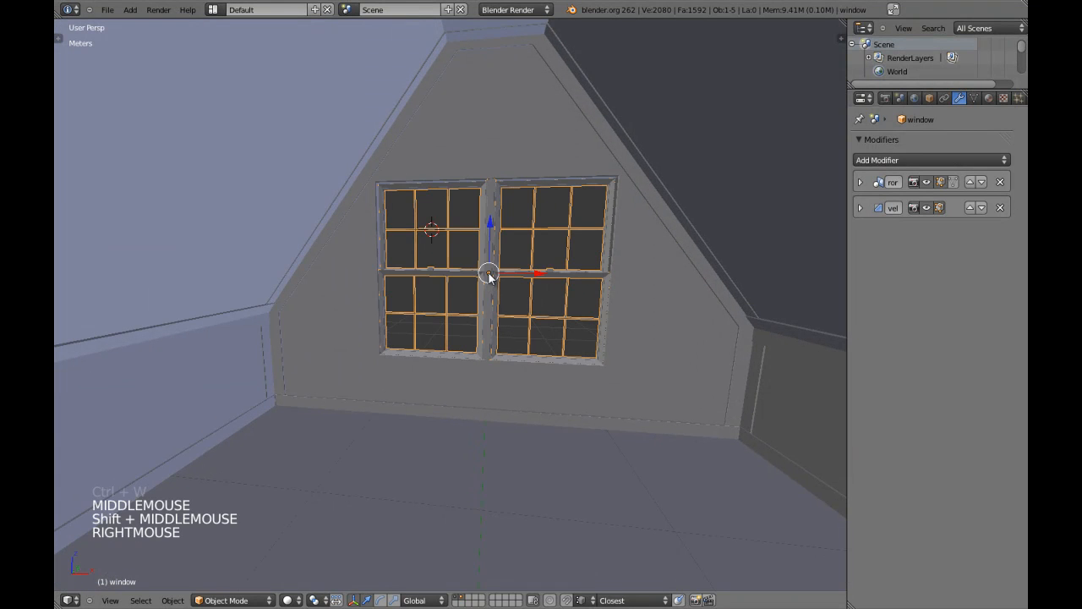
key("shift+s")
left_click(488, 271)
key("a")
scroll(531, 329, "down", 1)
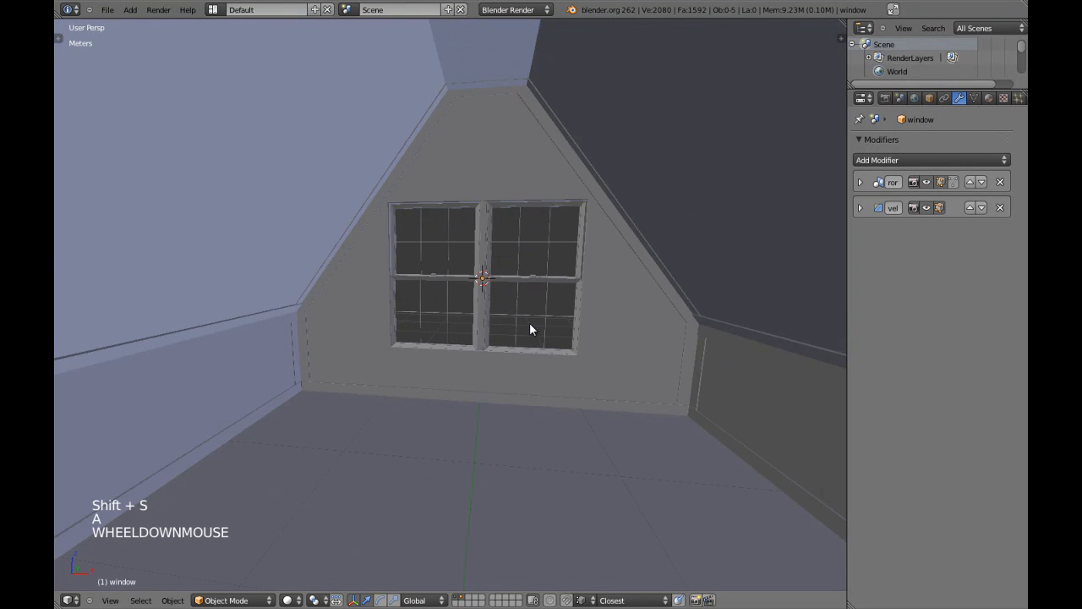